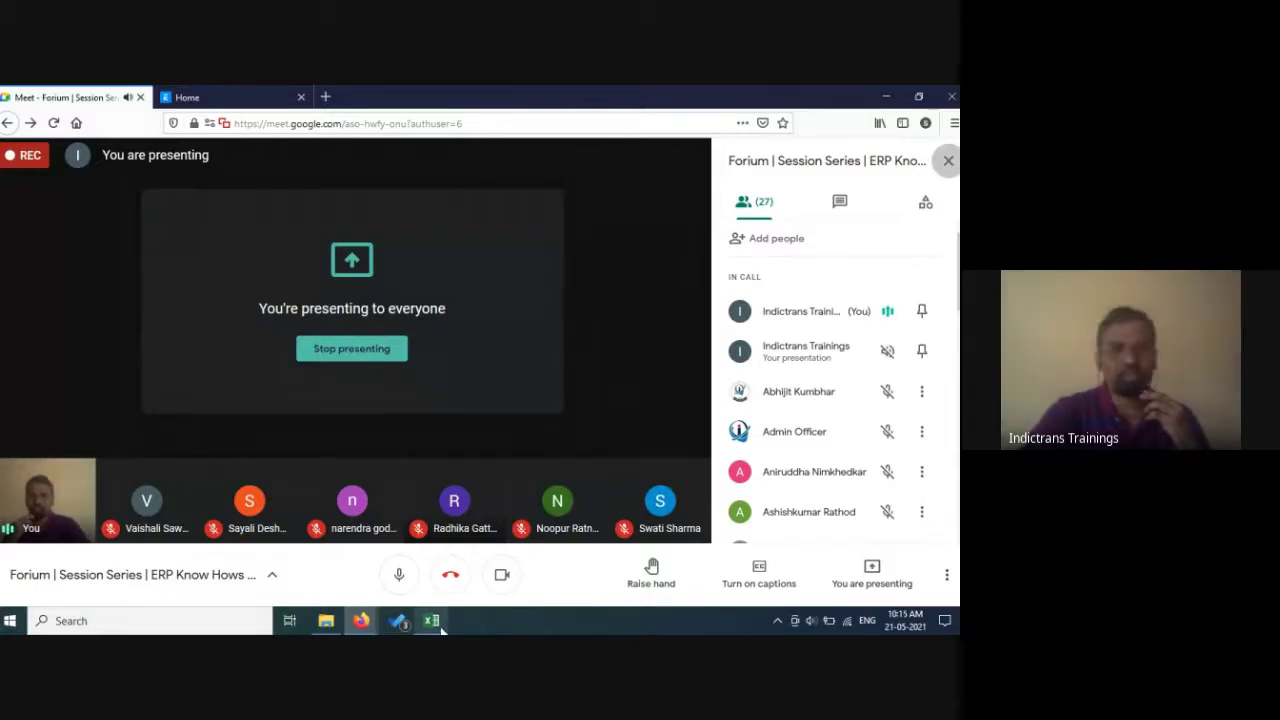
Switch to the Part 1.xlsx workbook in Excel and look through its Customers, Item and Stock Reconciliation sheets.
mouse_move(436, 624)
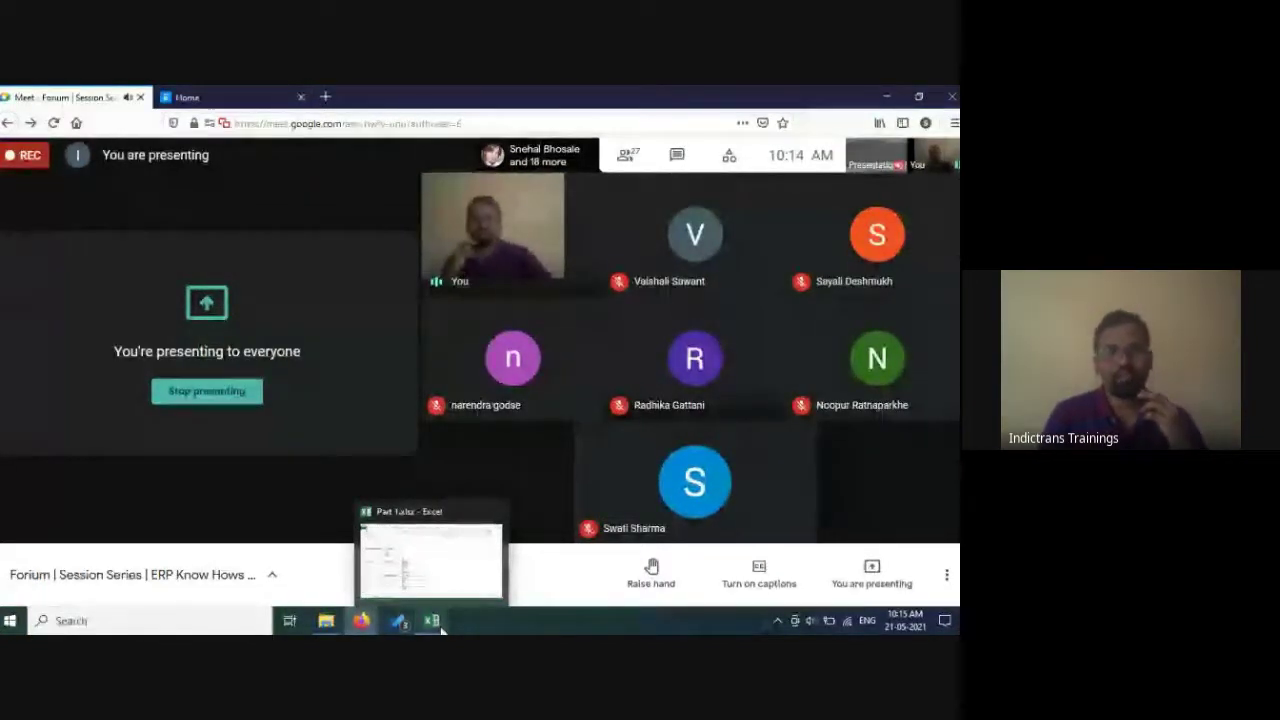
click(432, 621)
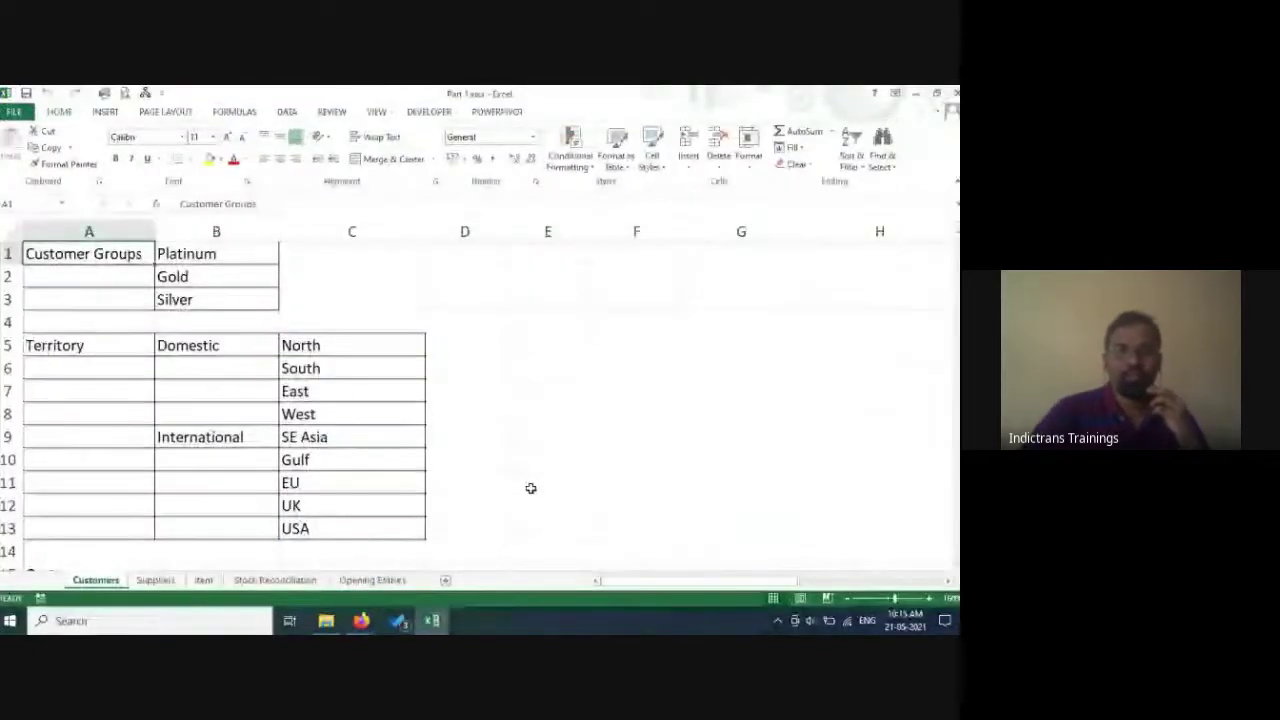
click(529, 486)
scroll(213, 374, down, 3)
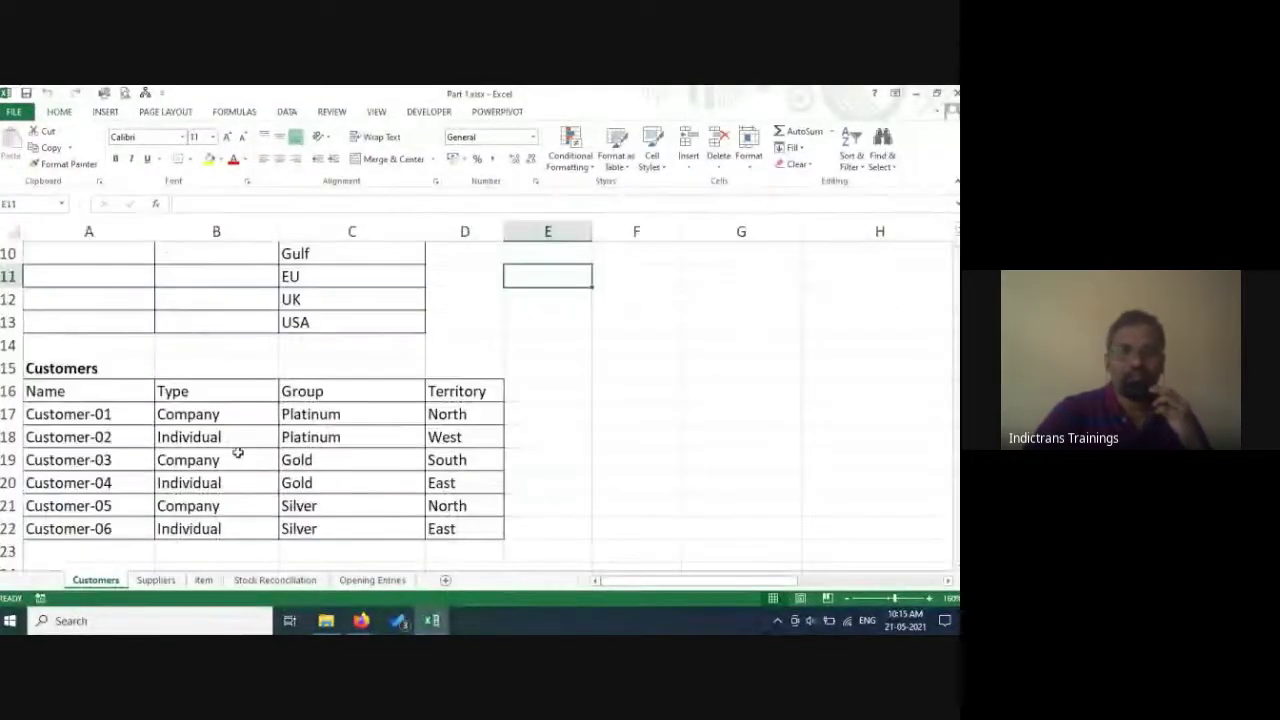
click(203, 580)
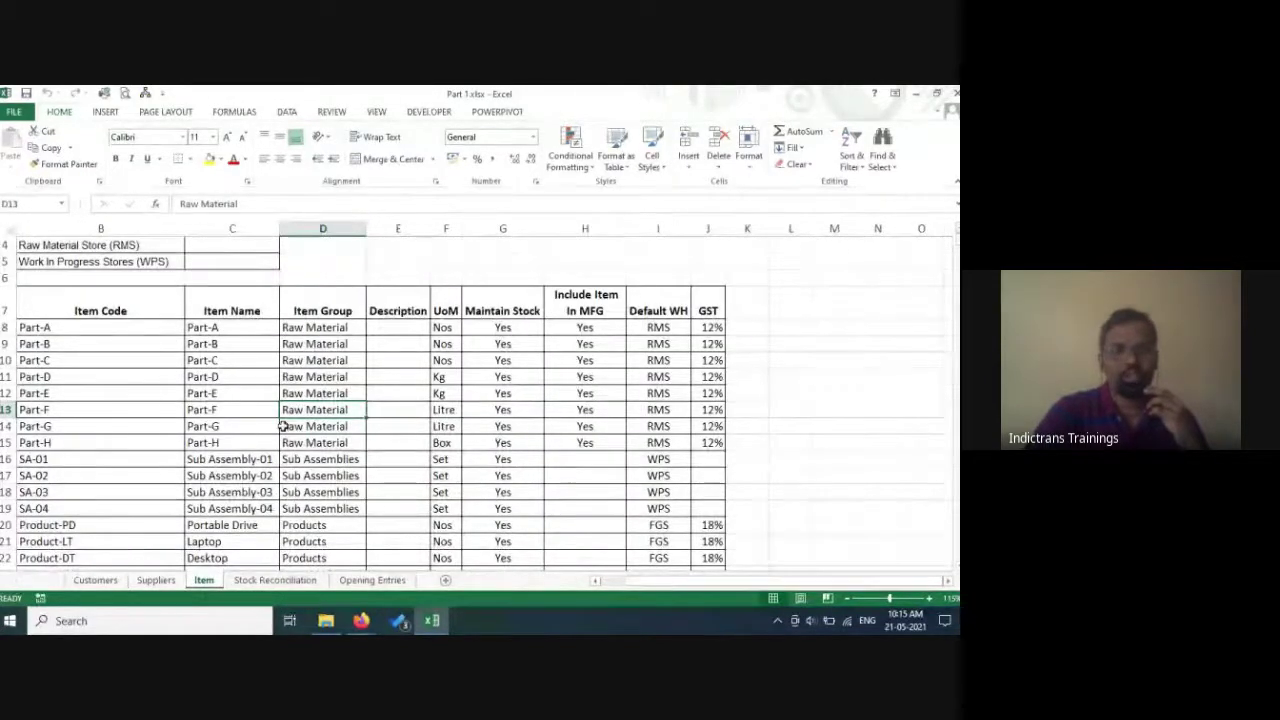
scroll(283, 440, down, 5)
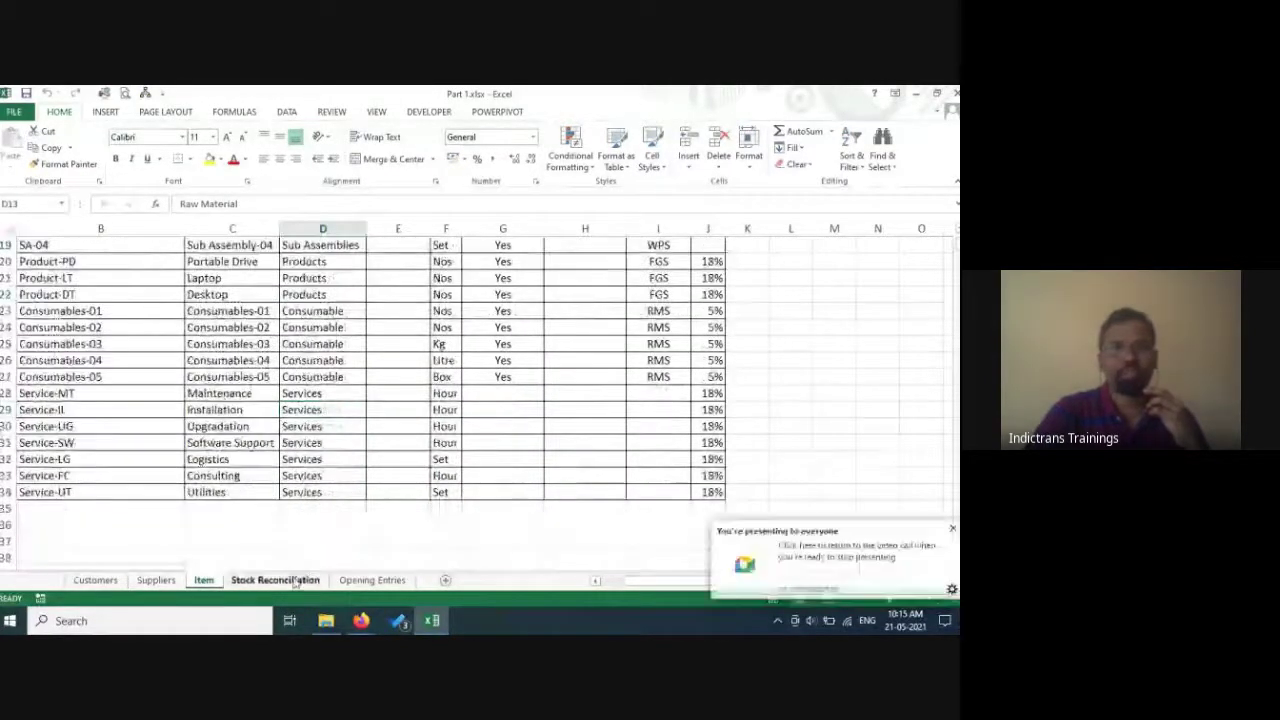
click(293, 581)
click(96, 580)
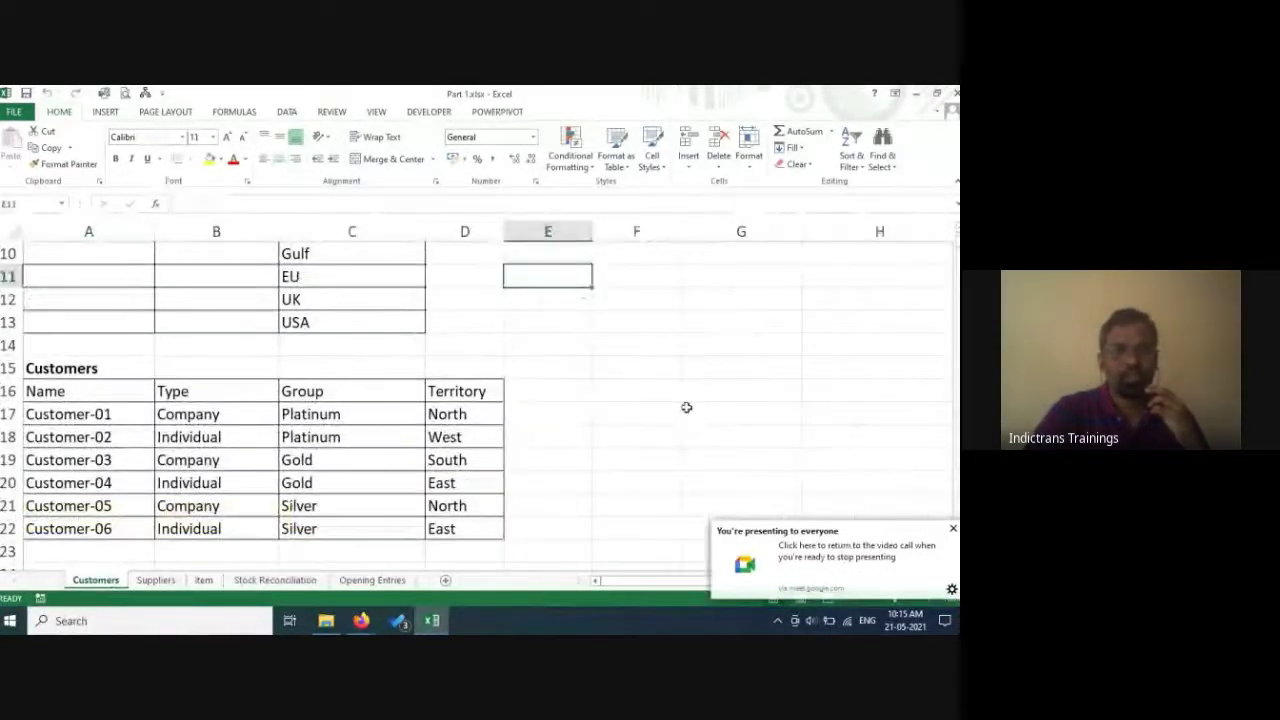
Check the Google Meet call, then return to Excel and look over the whole Customers sheet.
mouse_move(362, 621)
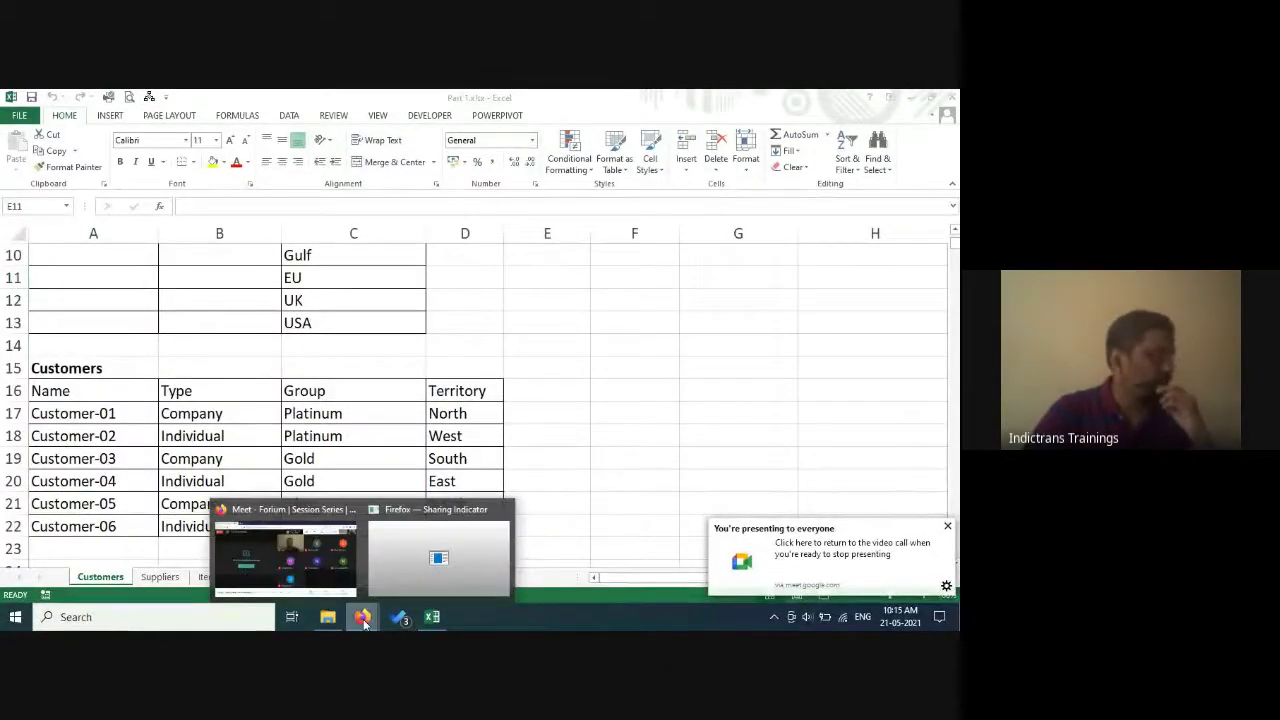
click(274, 560)
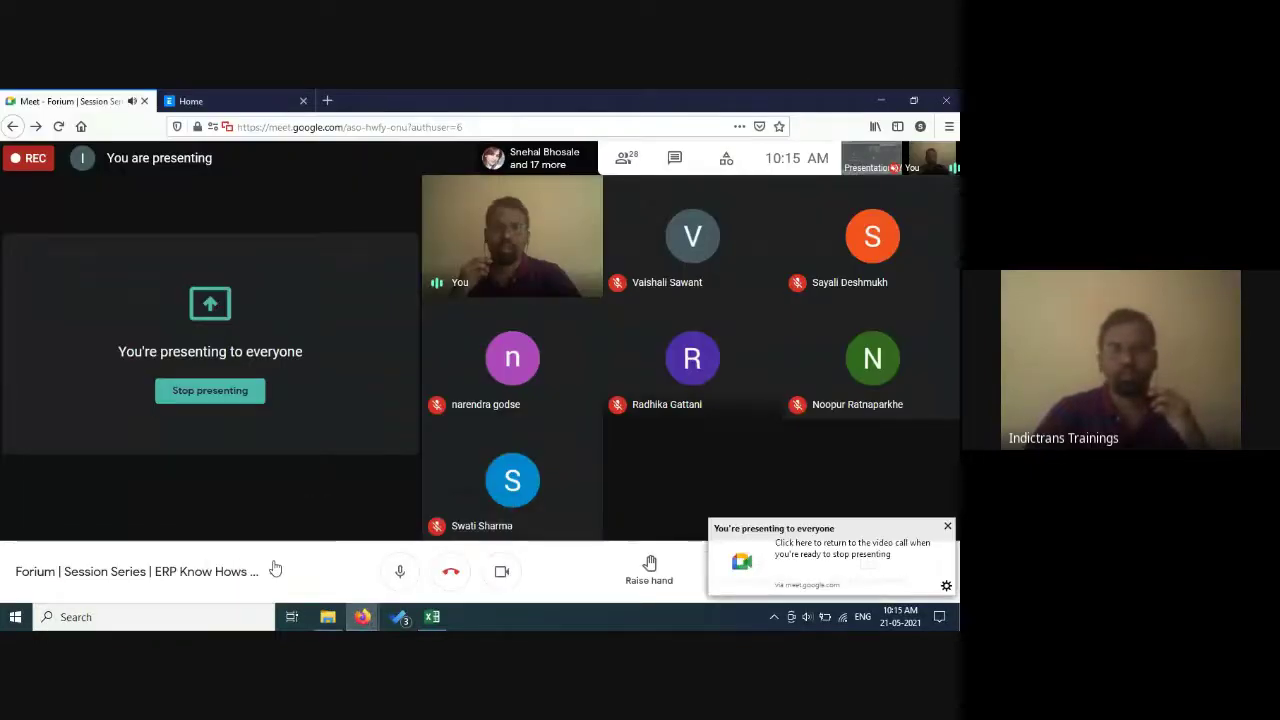
click(435, 622)
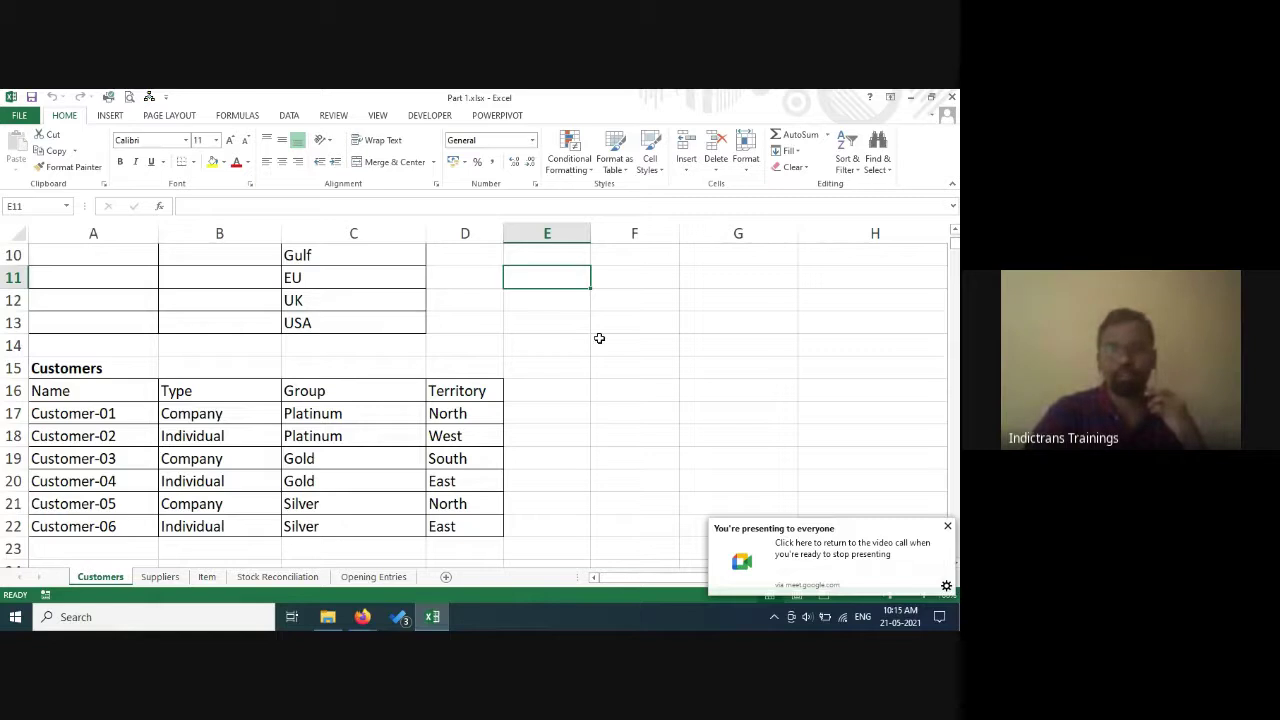
click(320, 441)
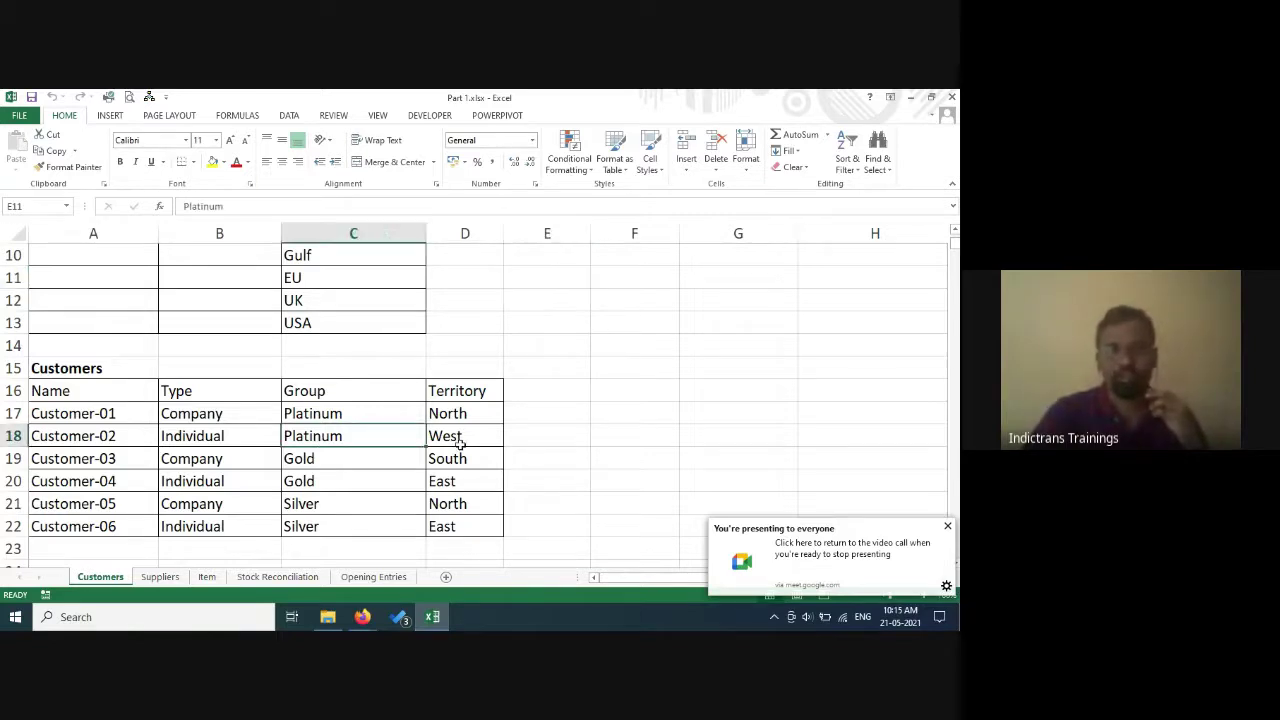
scroll(508, 480, down, 3)
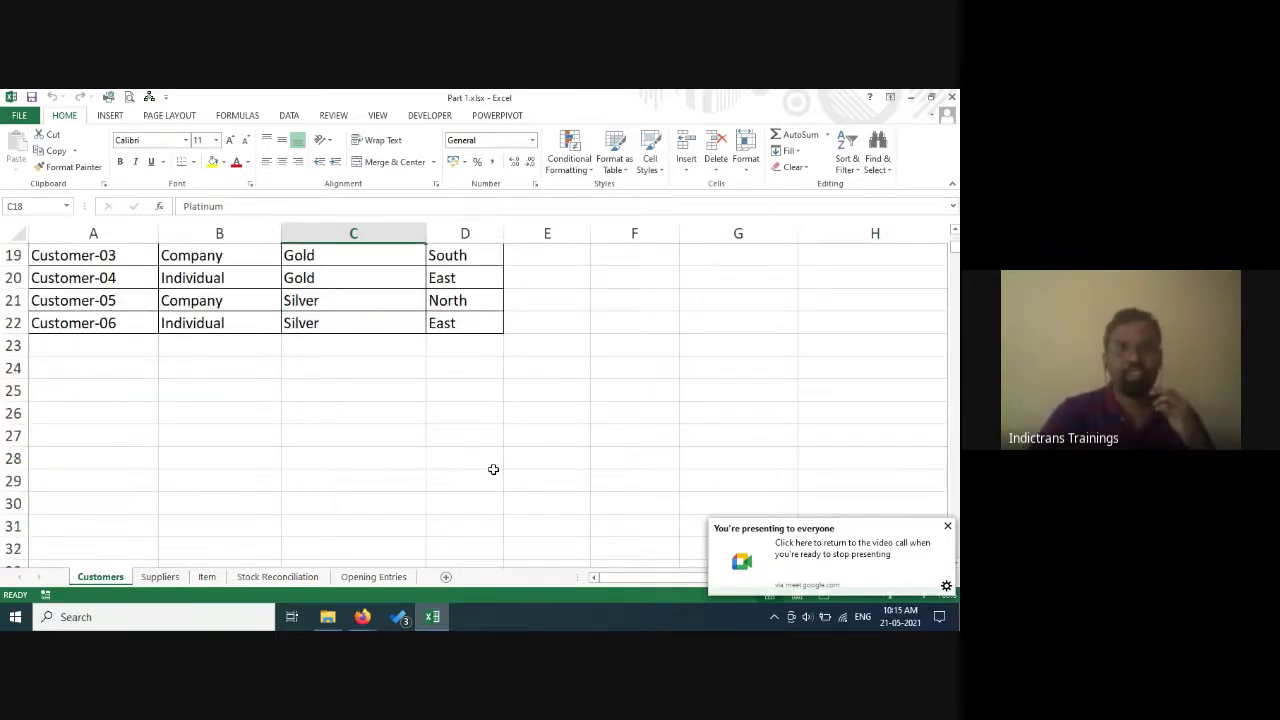
scroll(492, 469, up, 6)
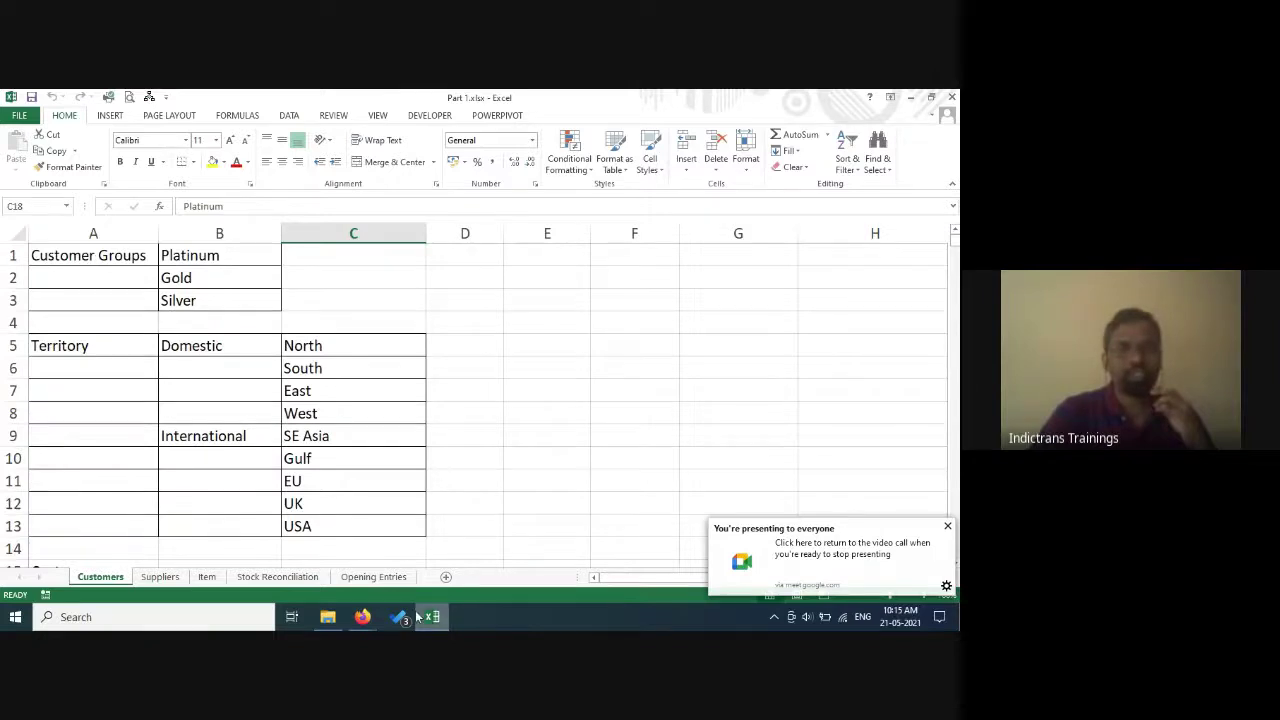
Switch to Firefox and bring up the ERPNext Home page with its shortcuts and masters.
click(352, 615)
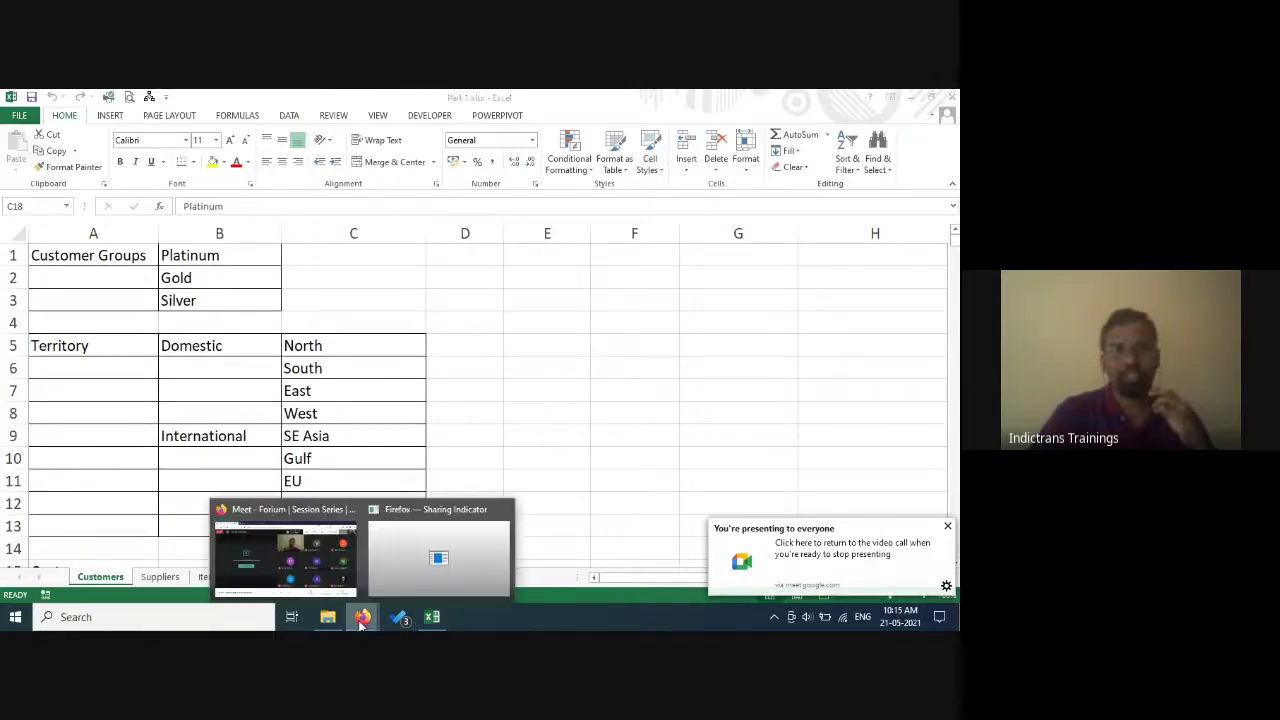
click(275, 560)
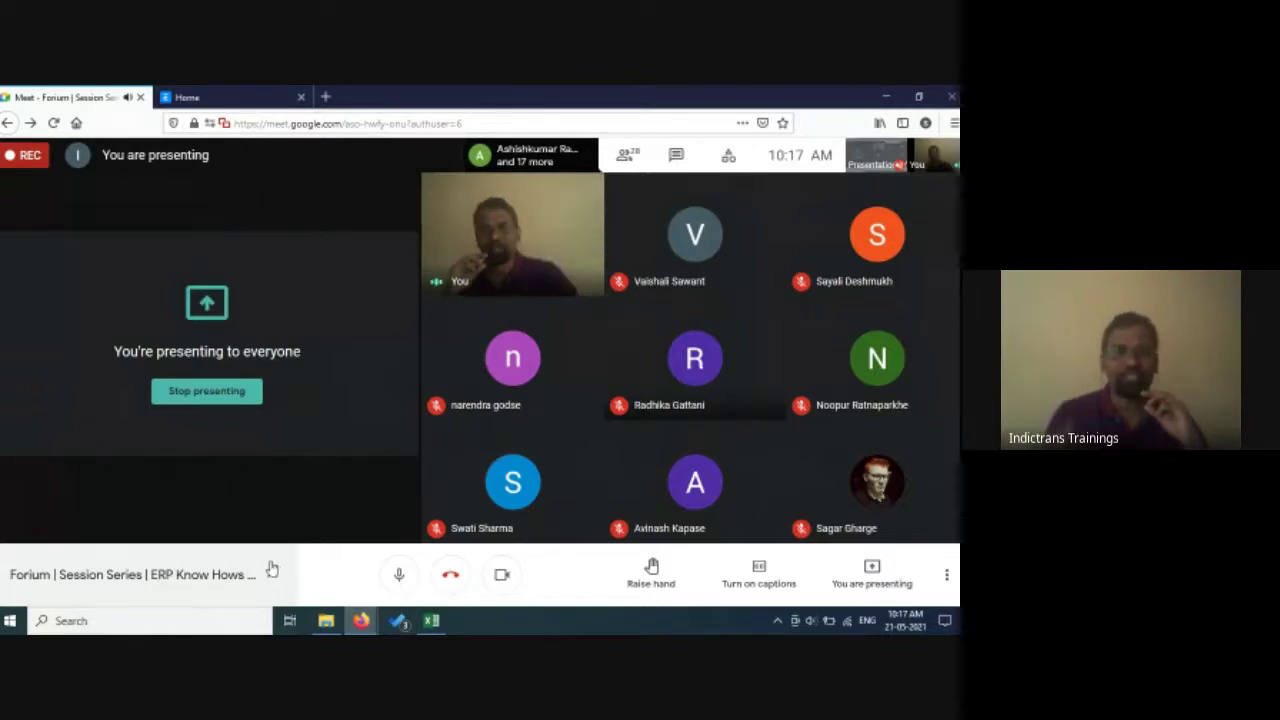
mouse_move(432, 626)
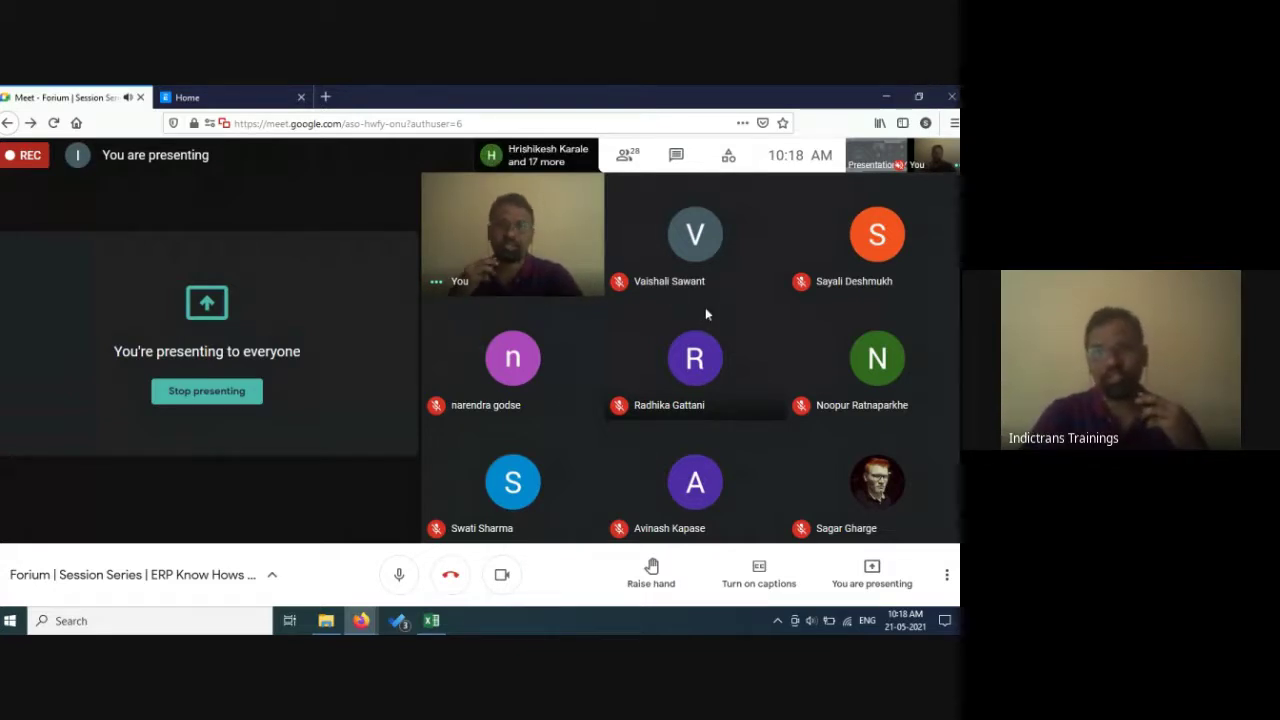
click(431, 622)
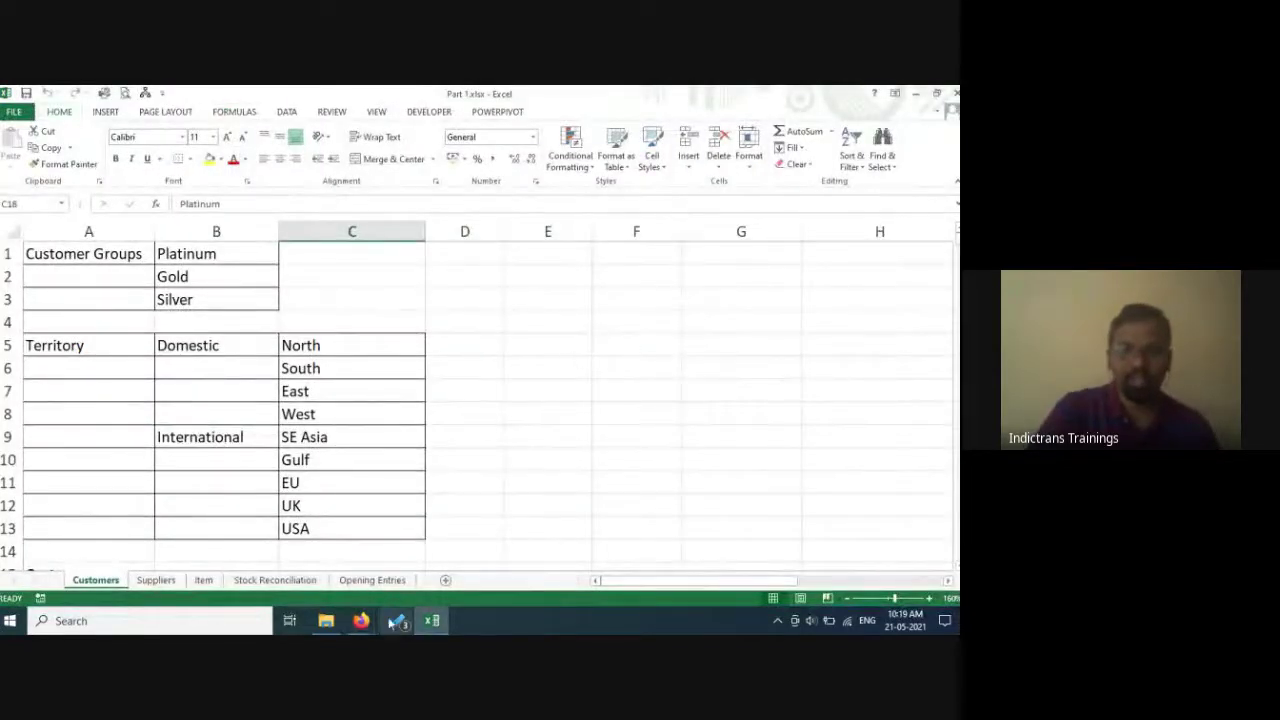
mouse_move(366, 627)
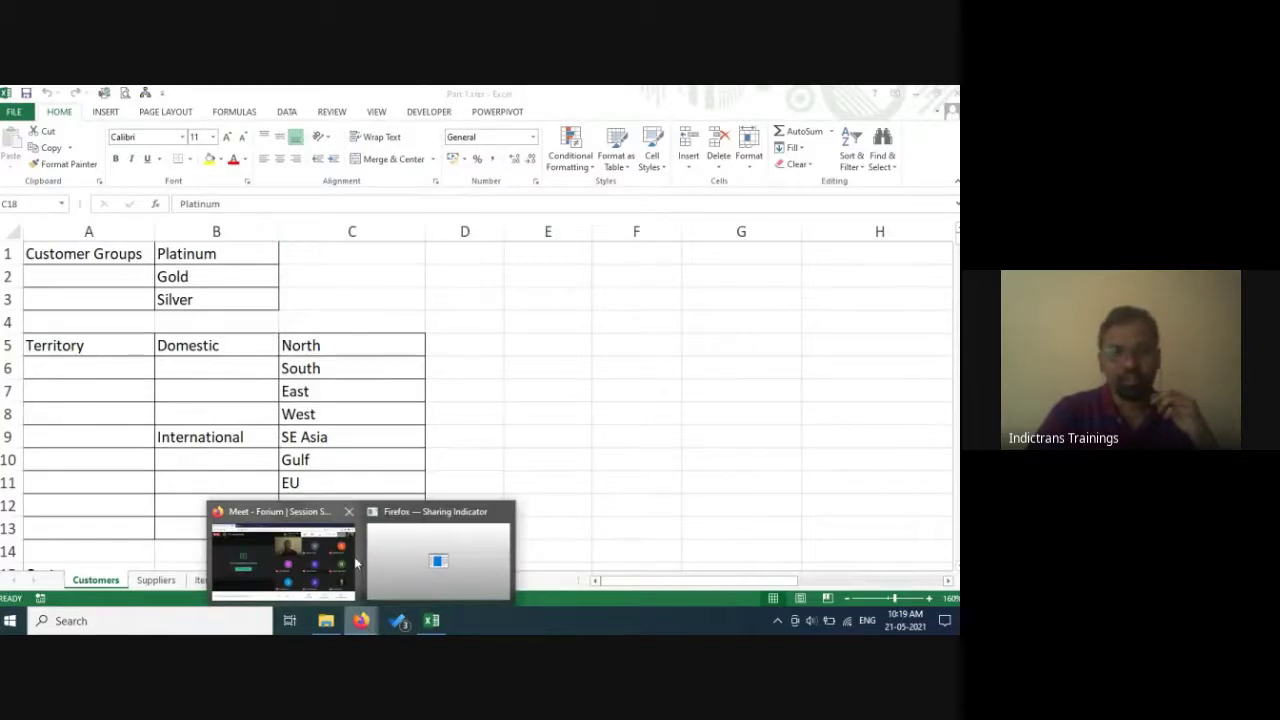
mouse_move(408, 567)
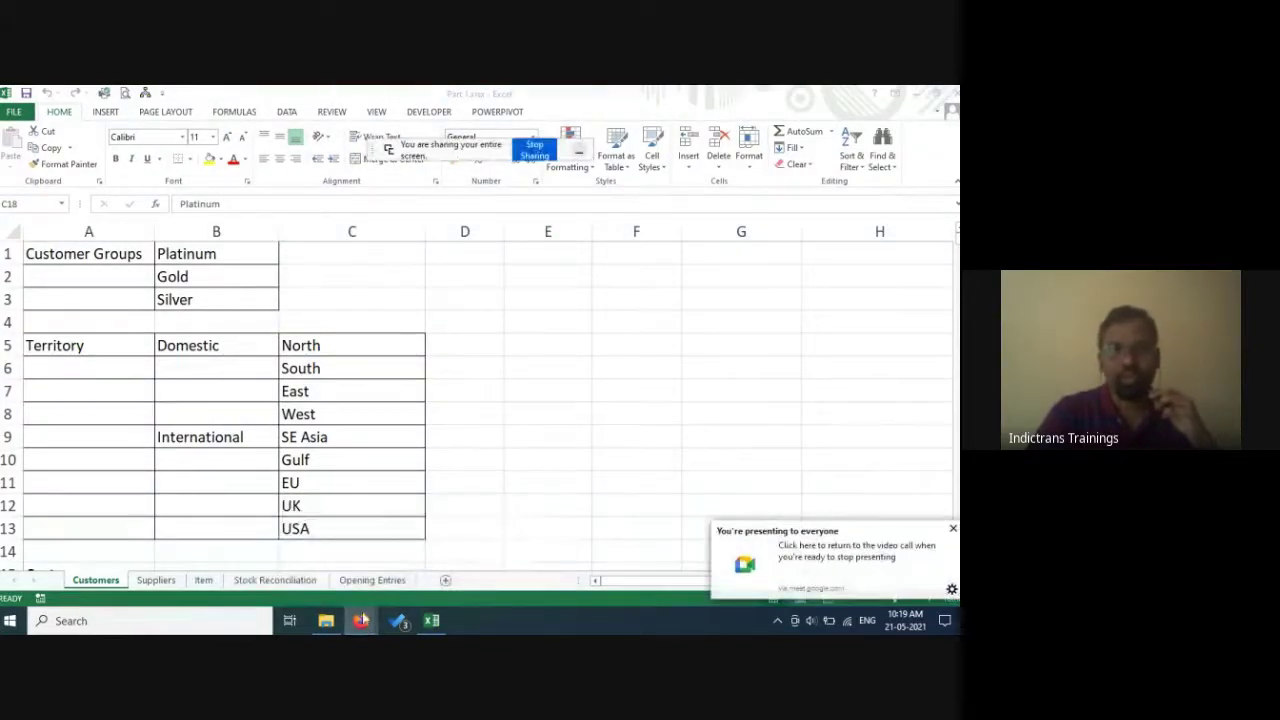
click(336, 566)
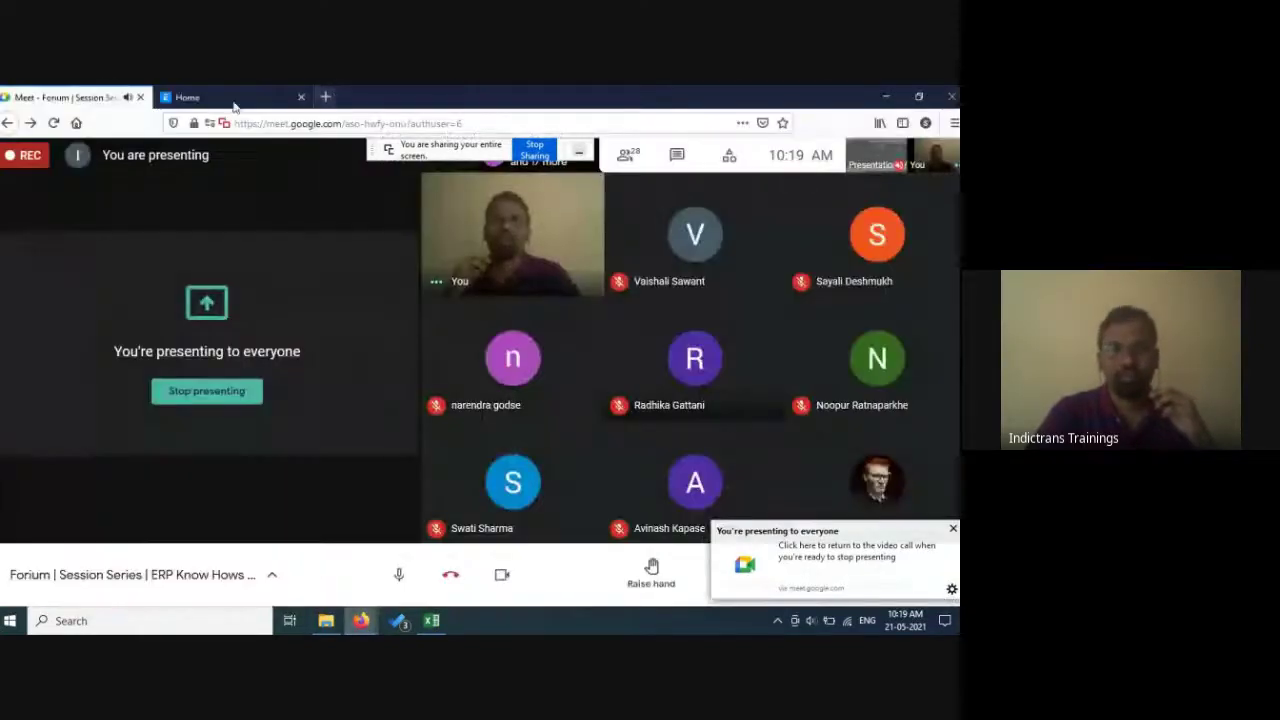
click(226, 100)
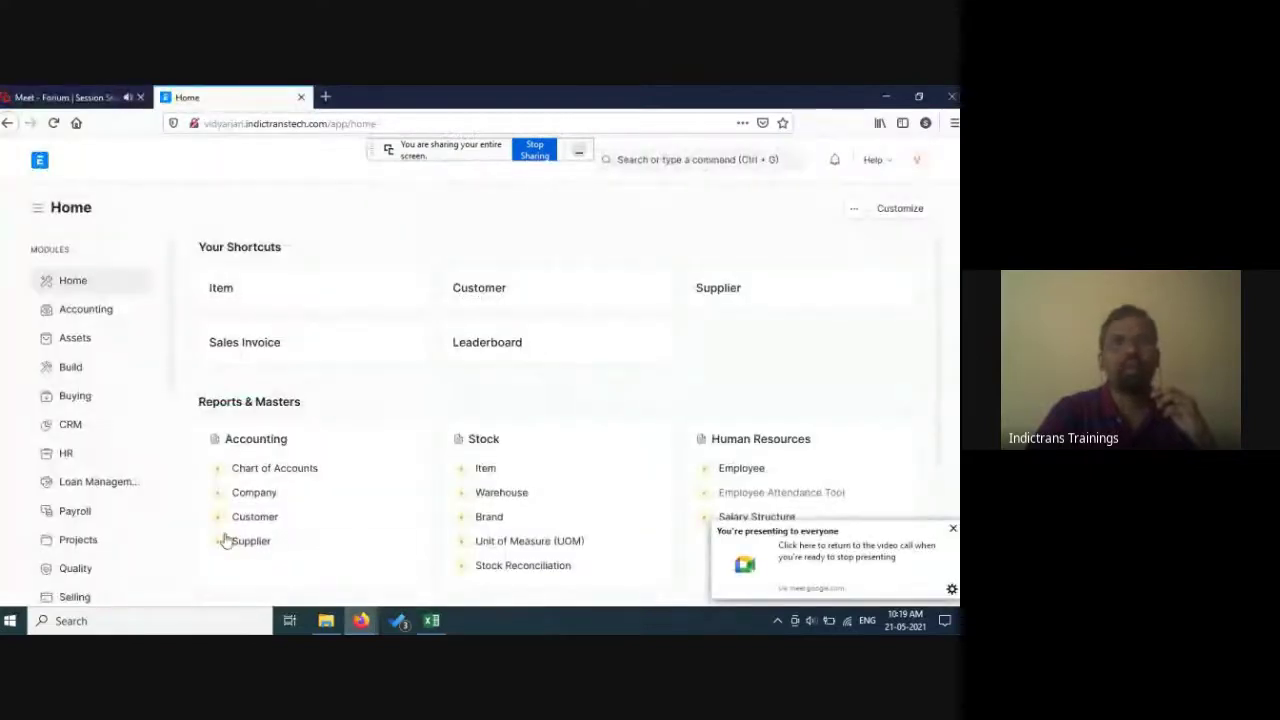
Switch back to the Excel workbook and look at the Customer Groups list on the Customers sheet.
click(444, 623)
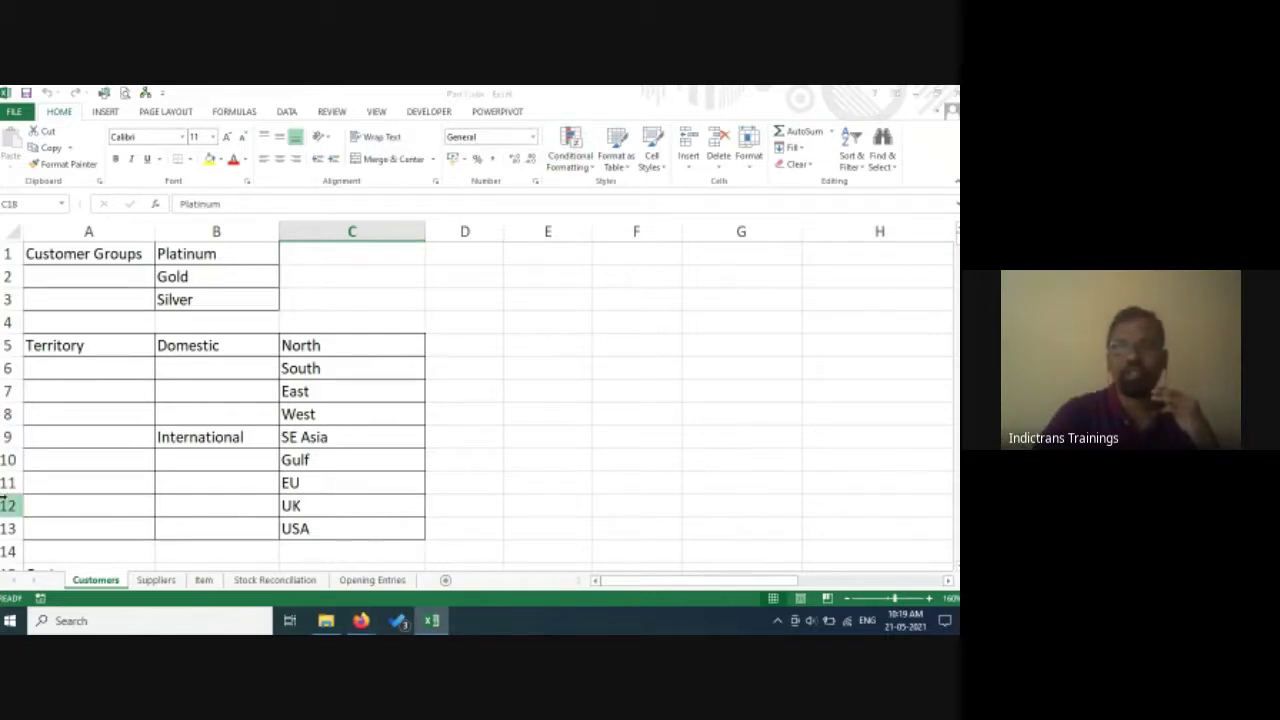
click(202, 370)
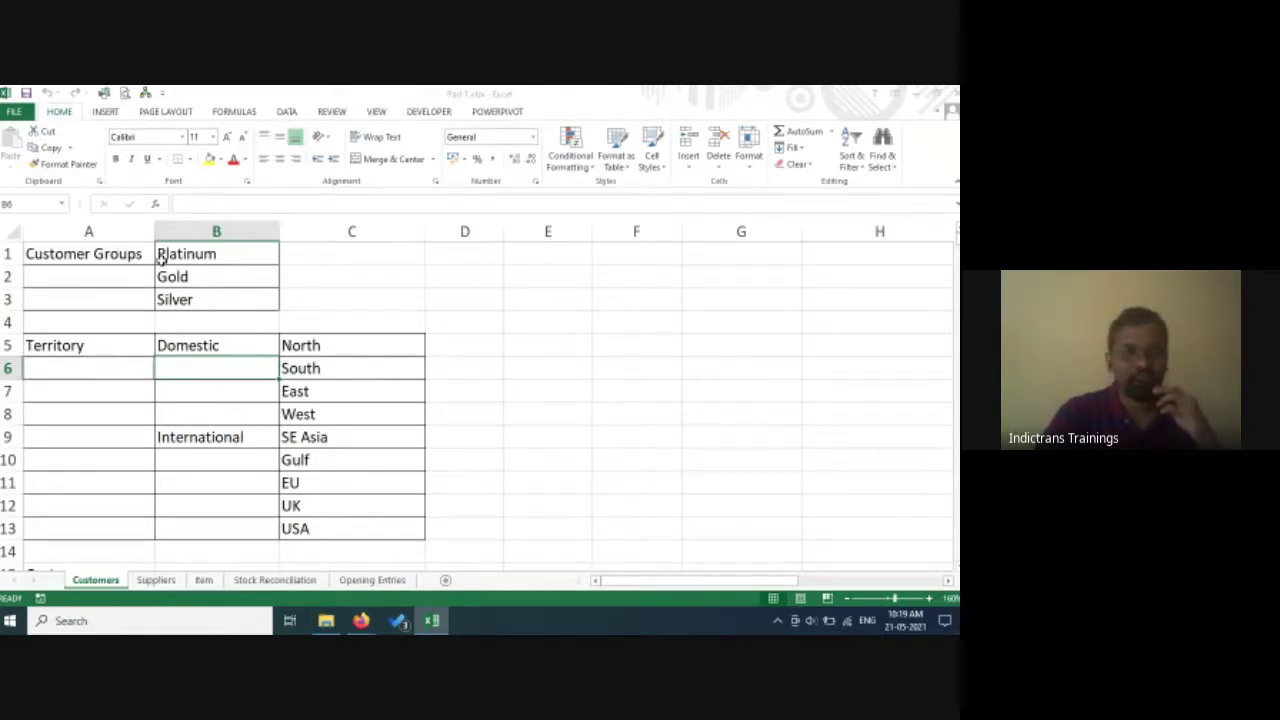
click(111, 280)
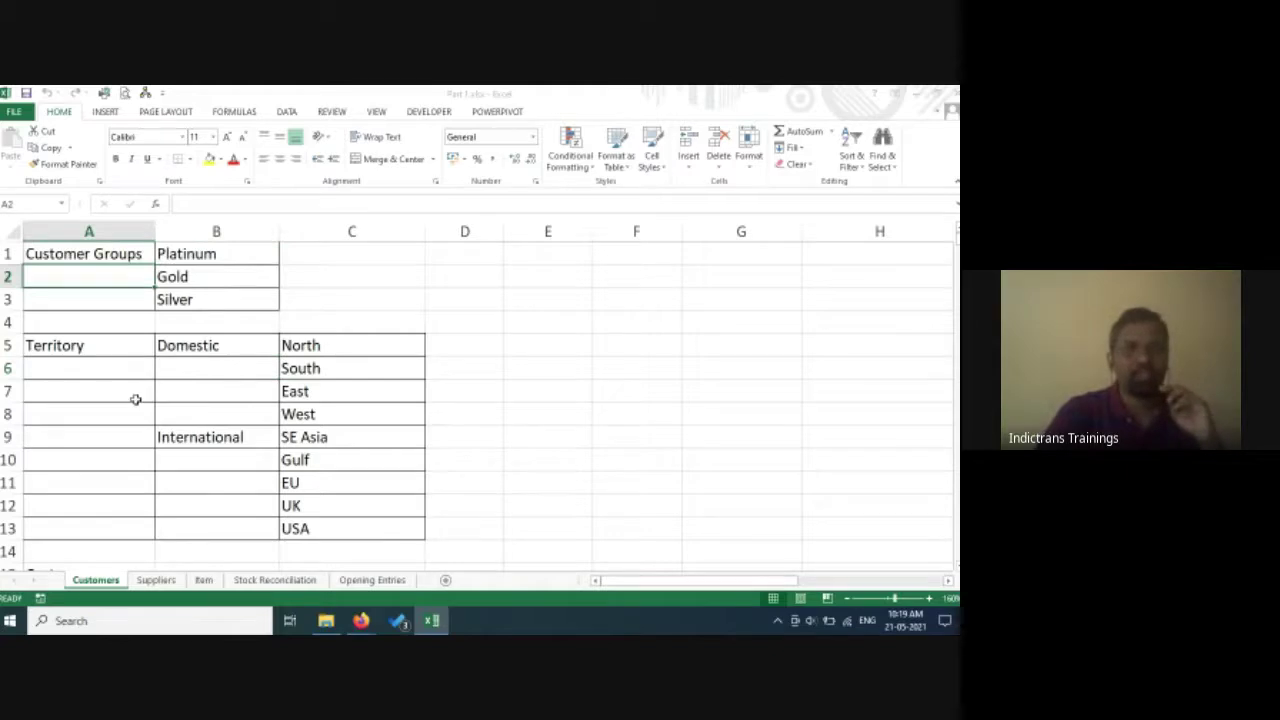
Examine the Customers table, checking the Type of each entry from Customer-01 to Customer-06.
scroll(136, 405, down, 4)
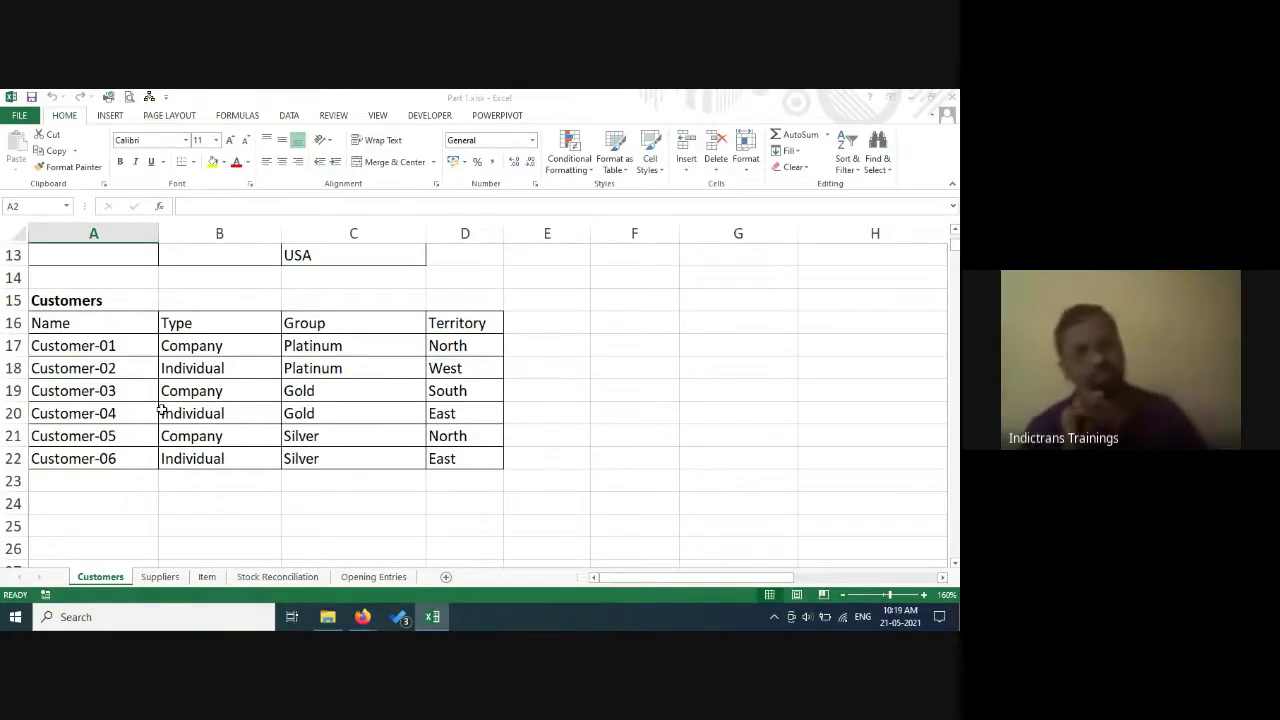
click(122, 345)
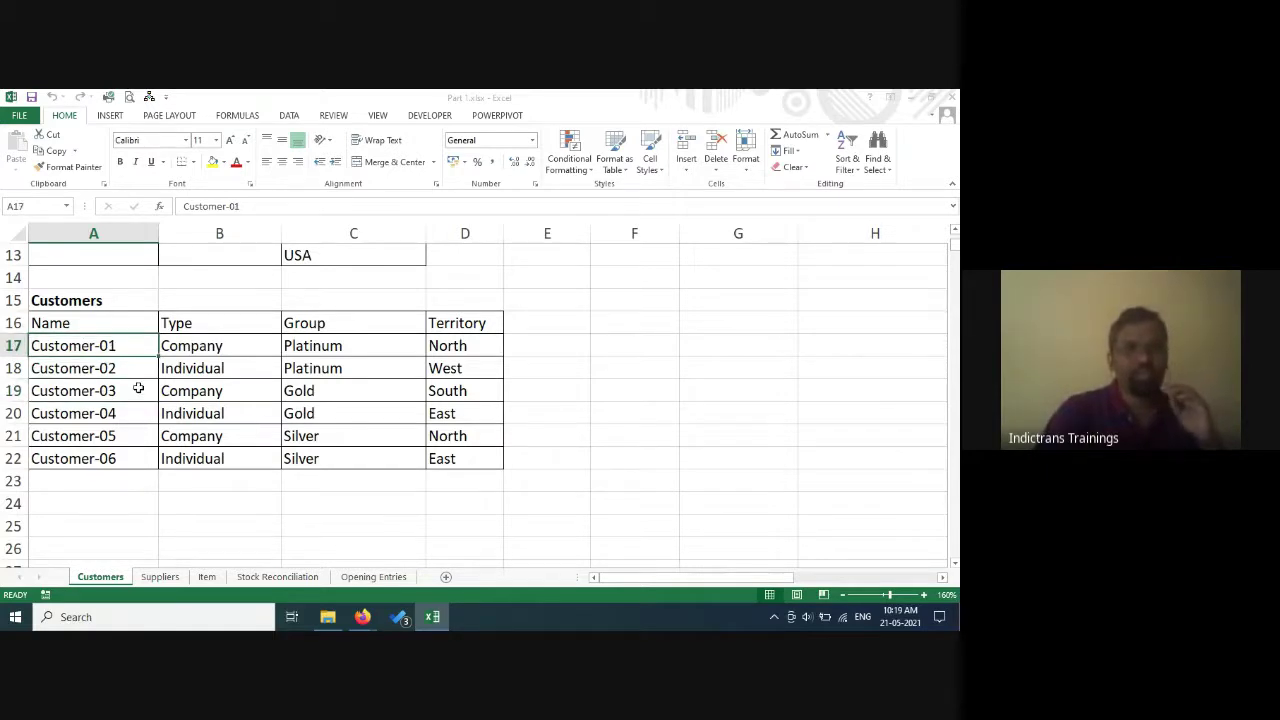
click(217, 347)
click(89, 347)
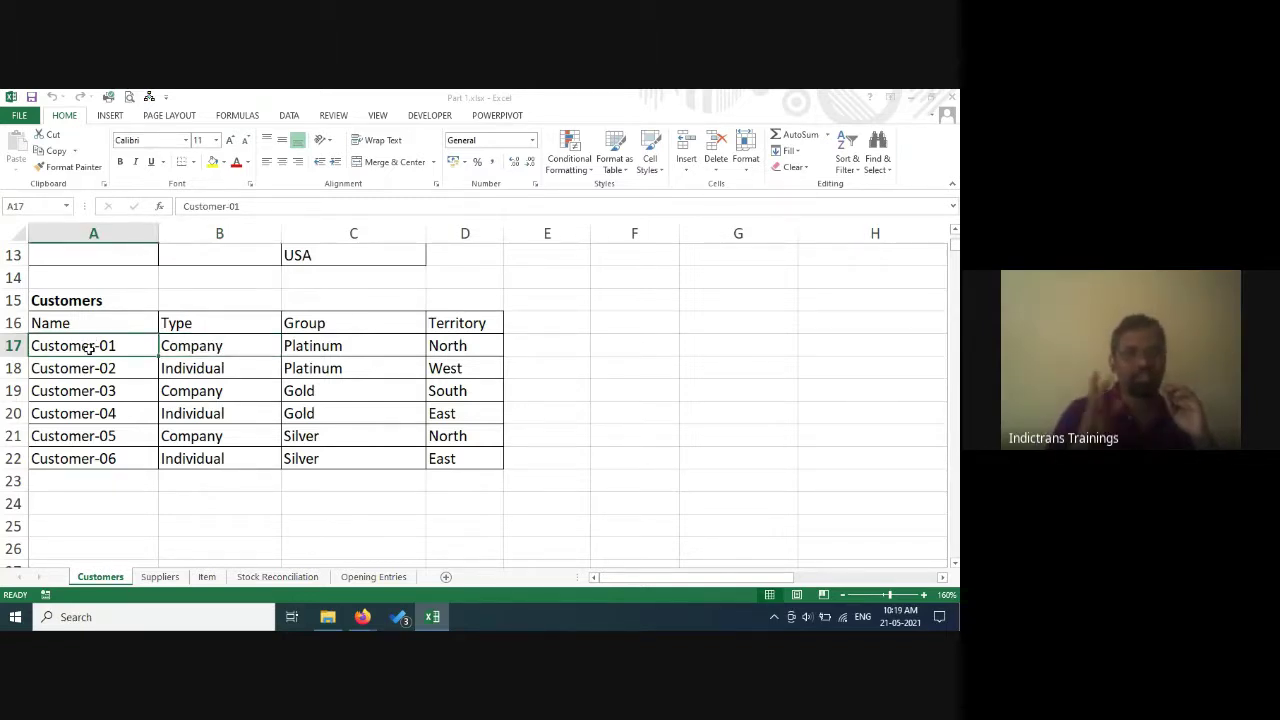
click(203, 346)
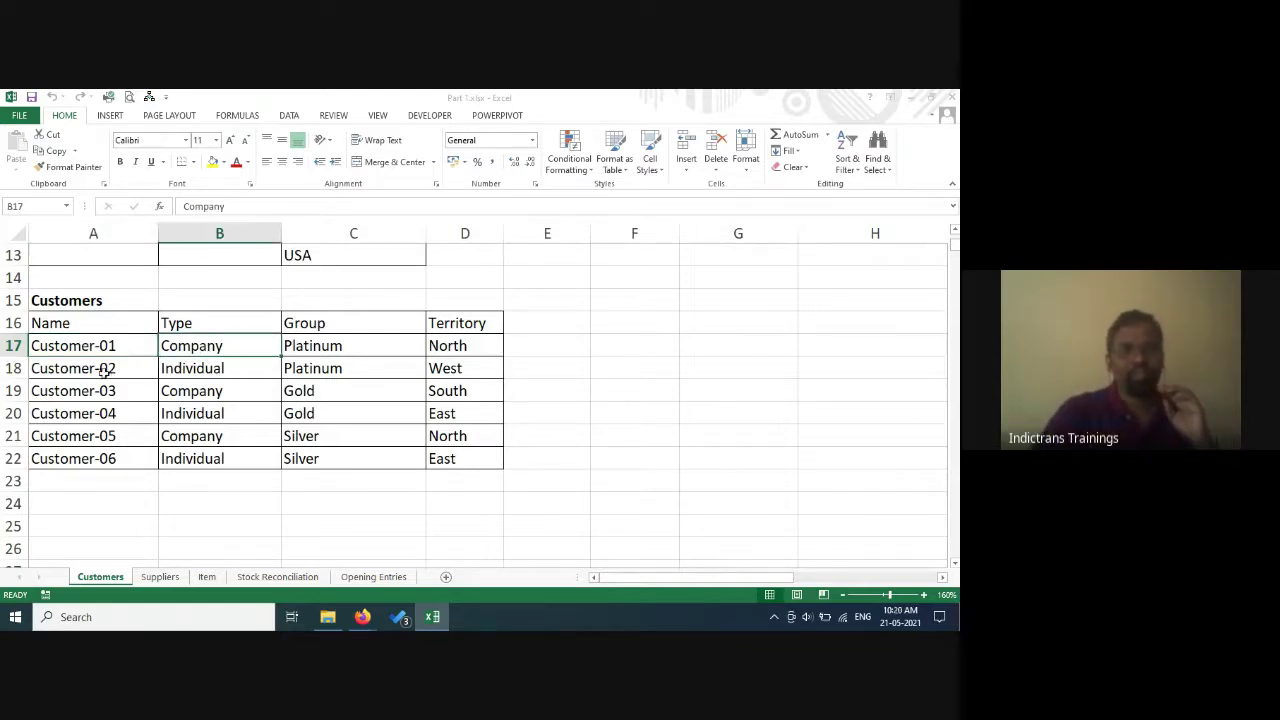
click(224, 368)
click(222, 390)
click(214, 414)
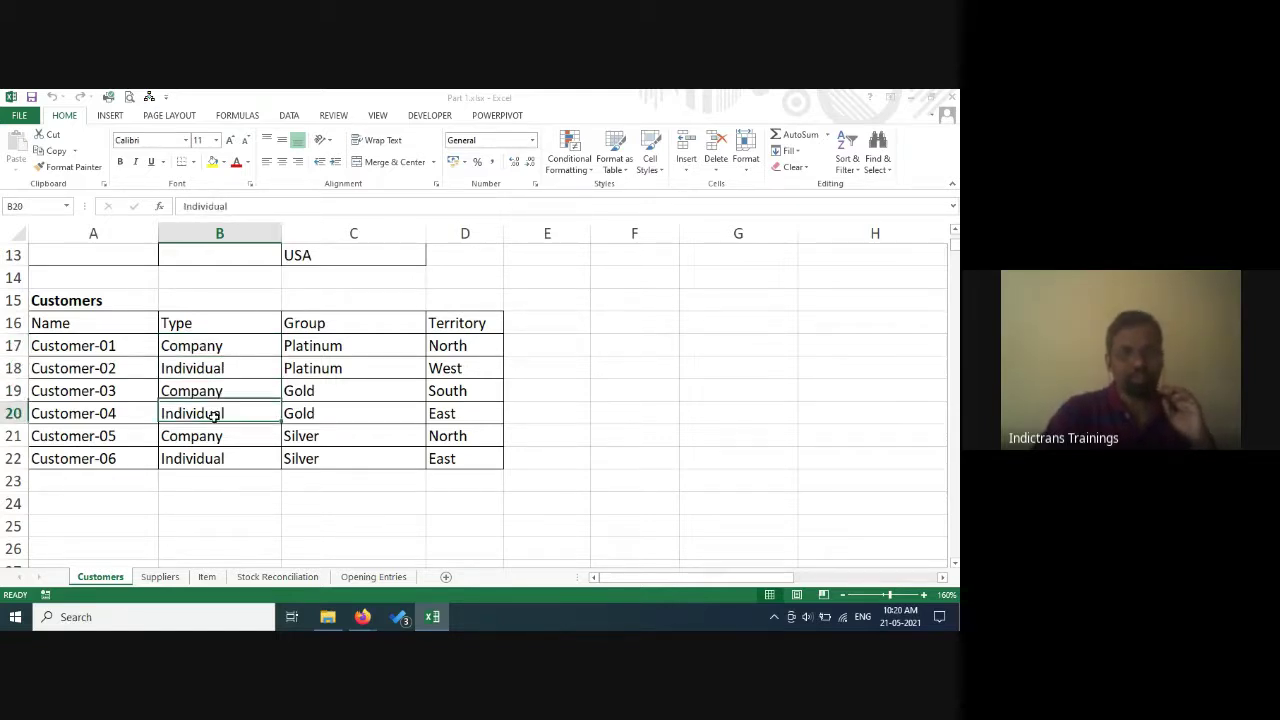
click(212, 437)
click(210, 453)
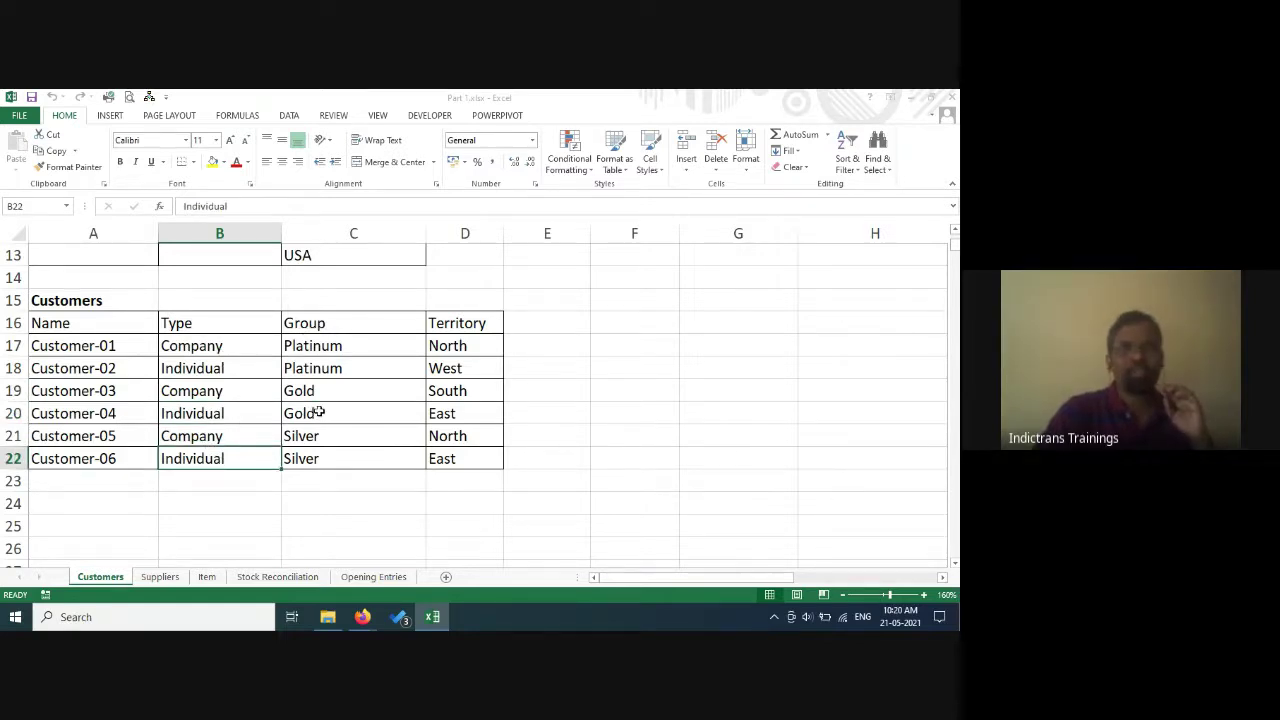
Review the Platinum customer group and the Domestic territory with its regions above the Customers table.
scroll(320, 412, up, 4)
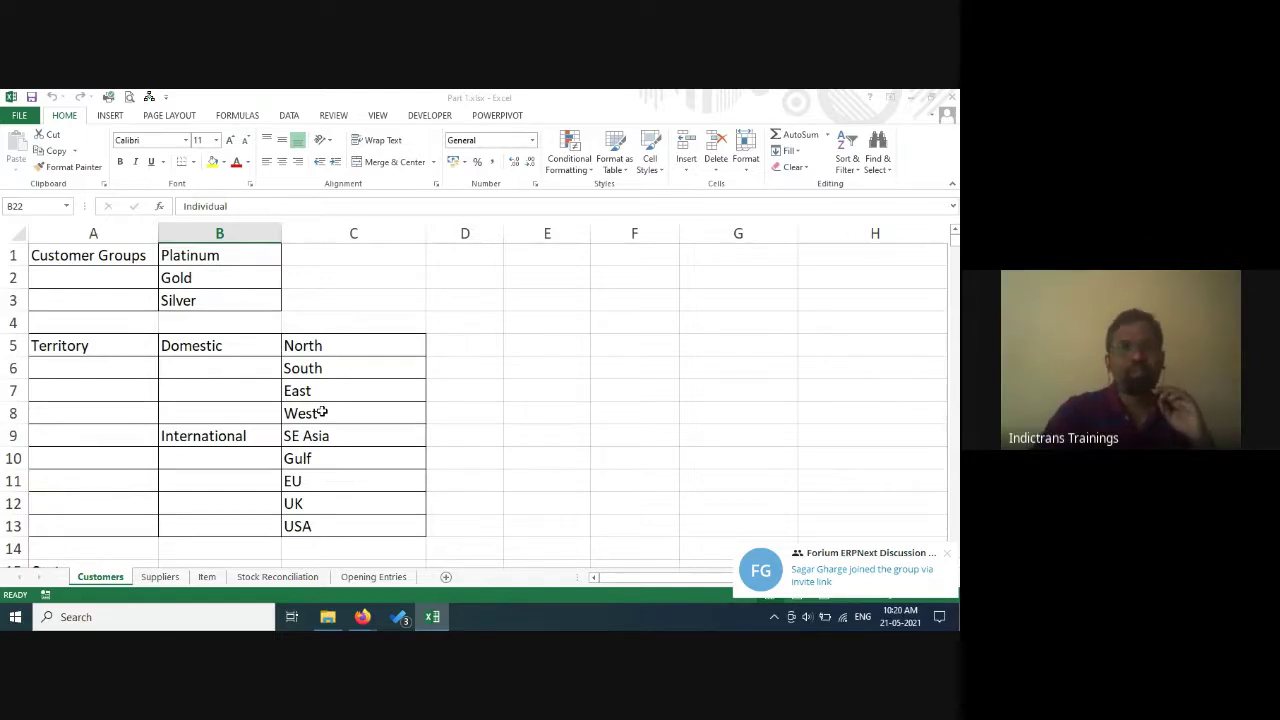
click(195, 258)
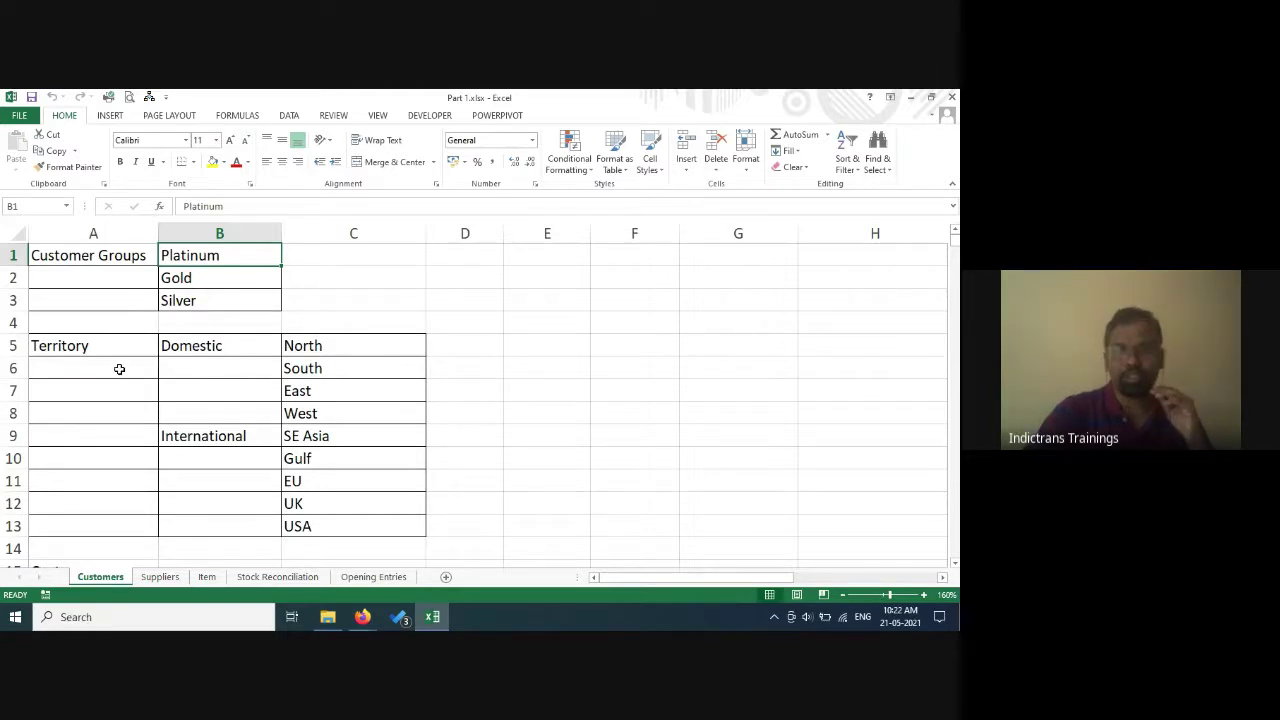
click(108, 349)
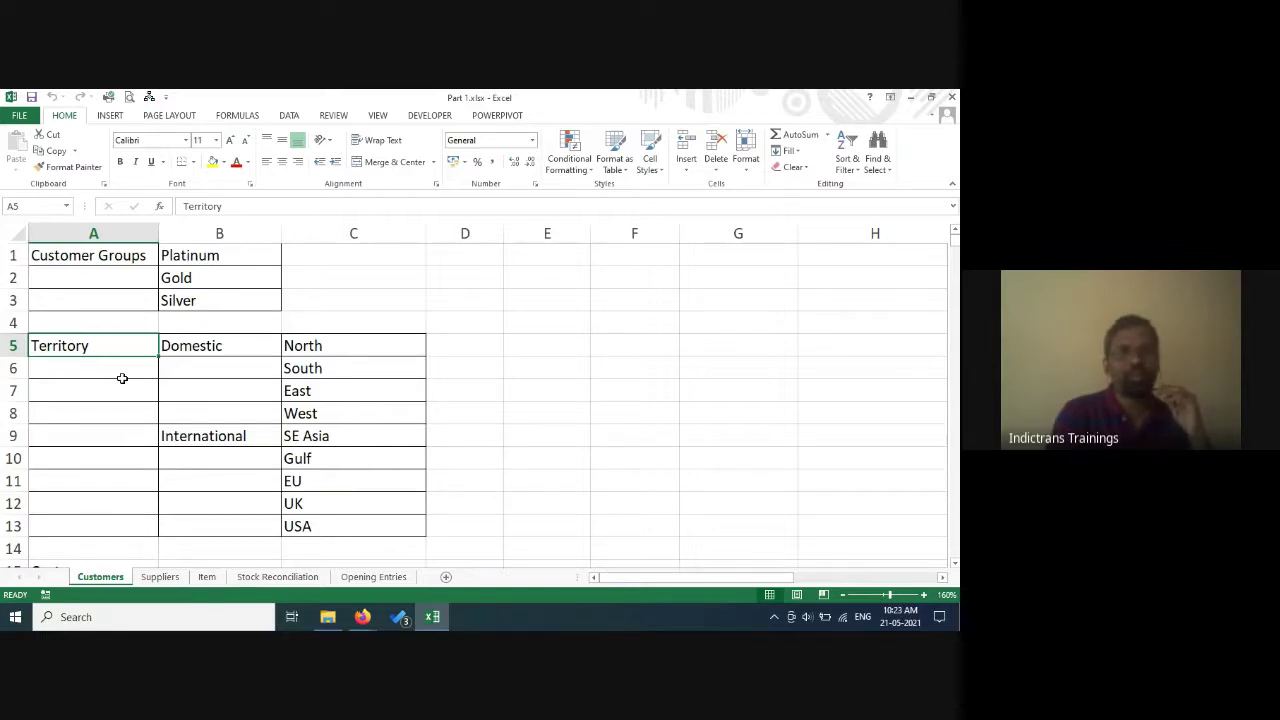
click(222, 338)
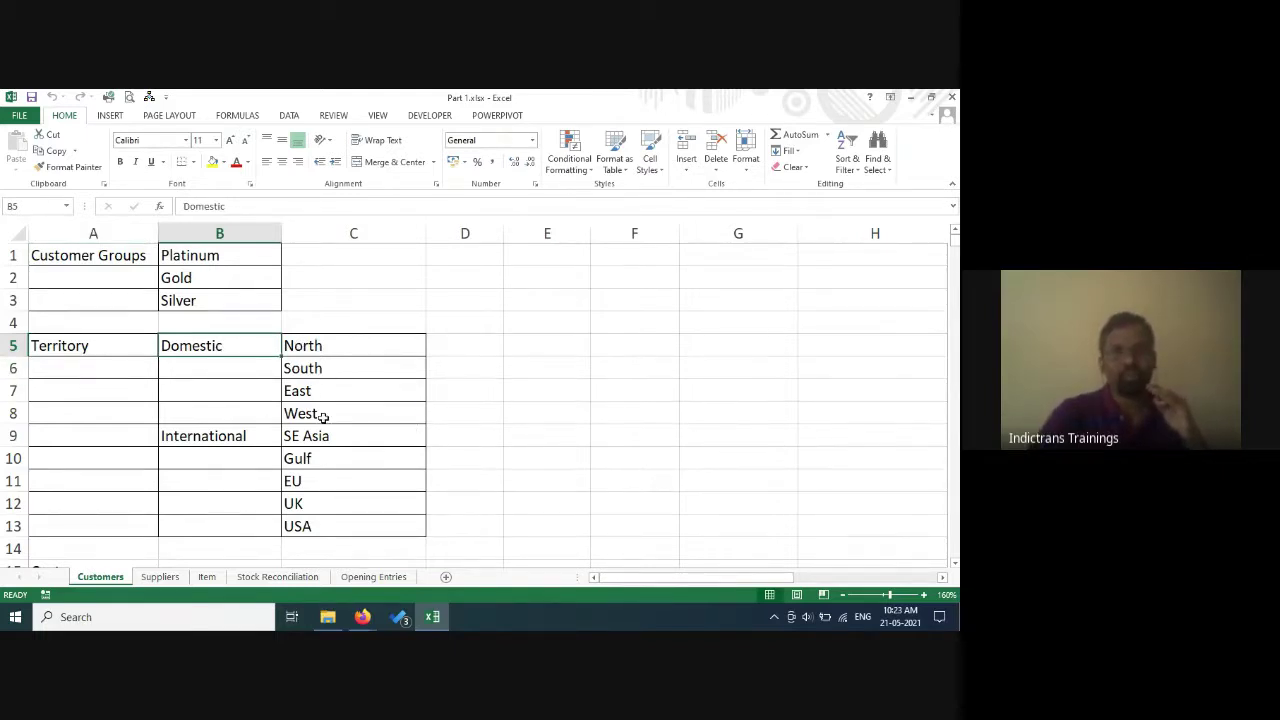
click(323, 415)
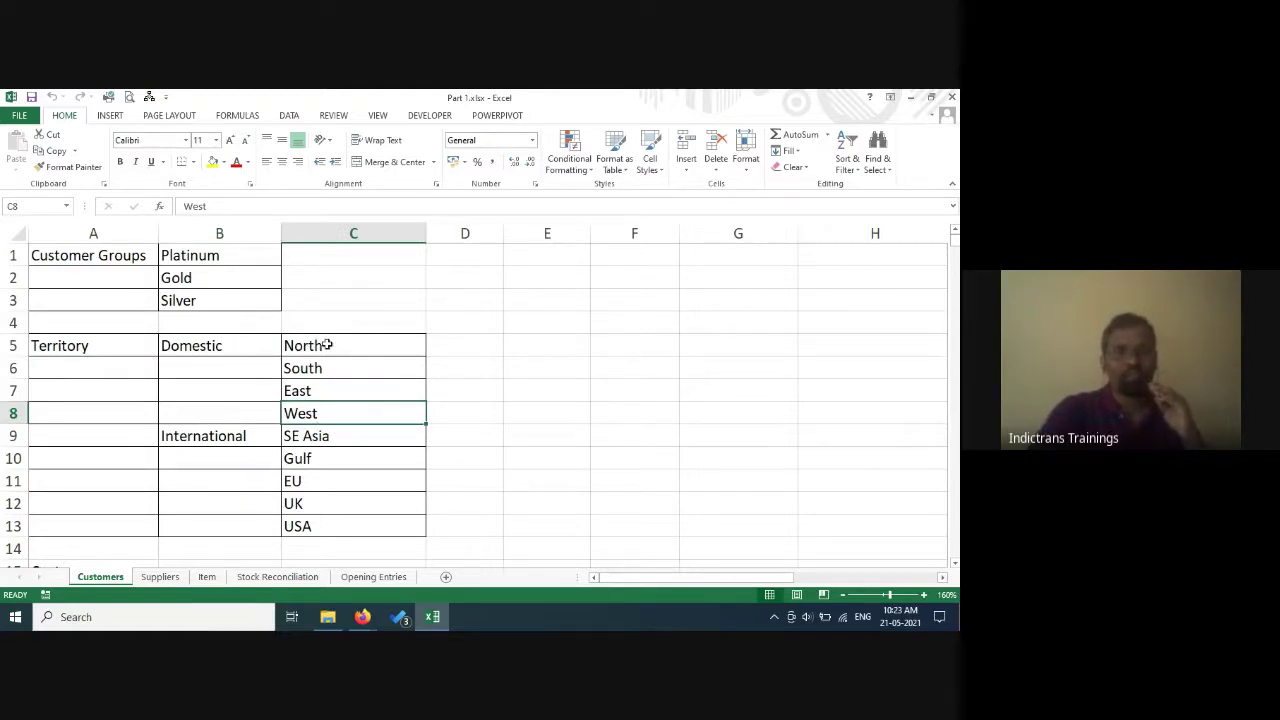
click(225, 346)
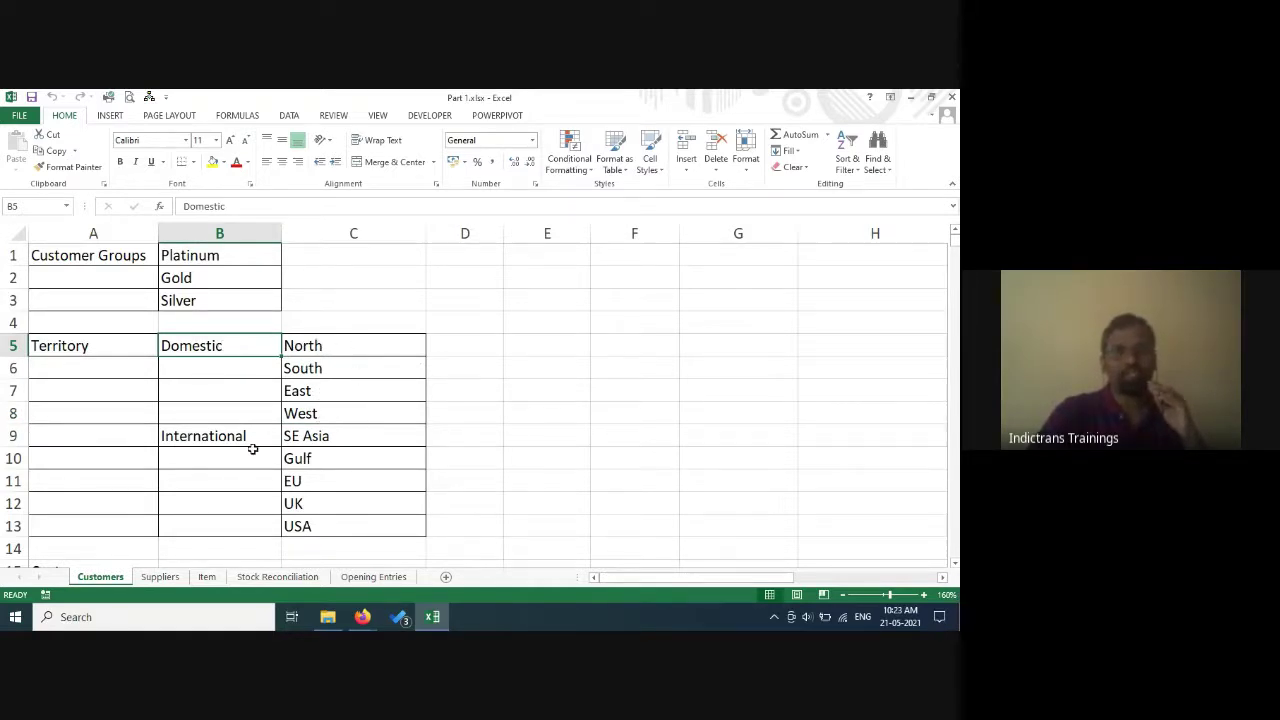
Review the International territory and its SE Asia region, along with the West region of the Domestic territory.
click(216, 440)
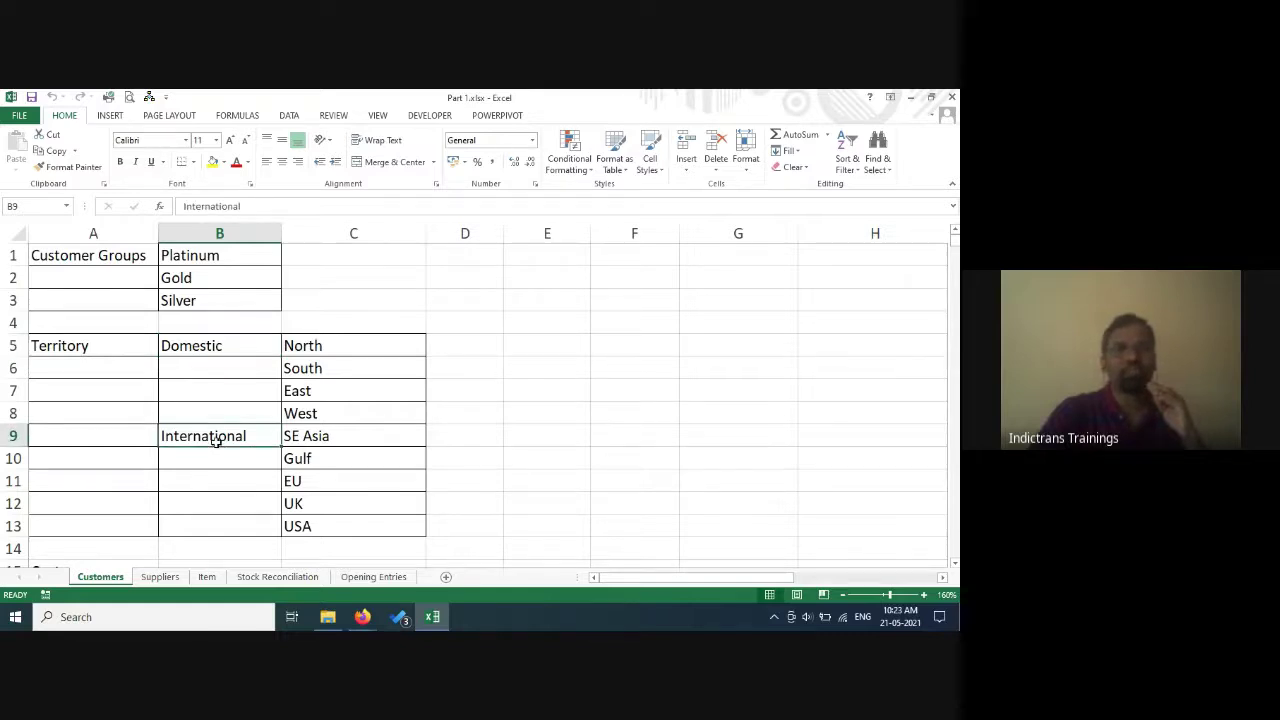
click(336, 441)
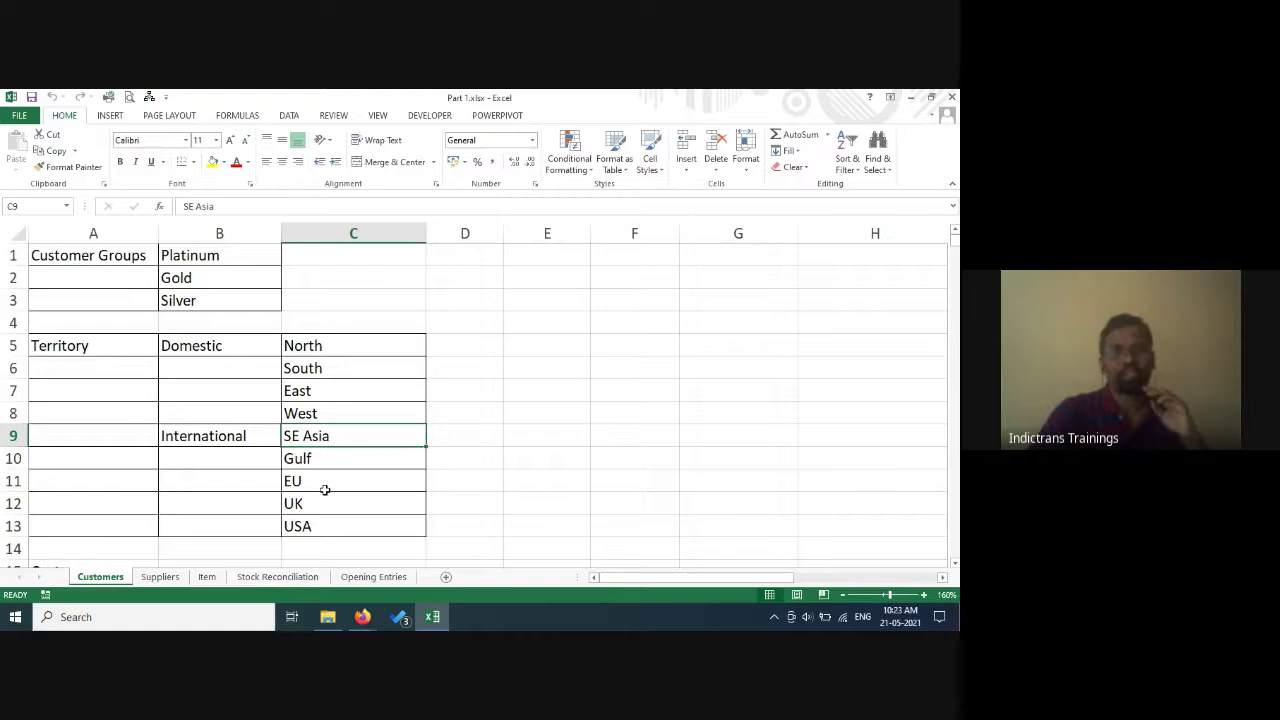
click(320, 414)
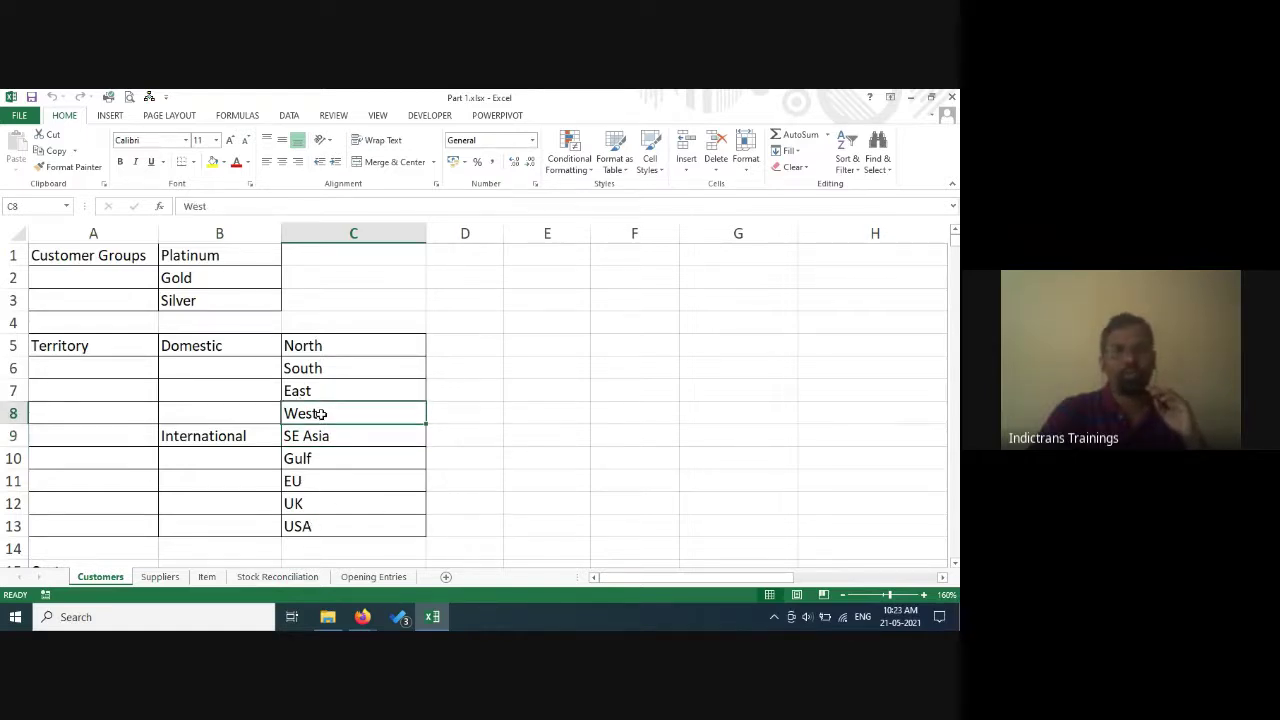
Switch to Firefox to look at the ERPNext Home page and return to the Excel workbook.
mouse_move(374, 621)
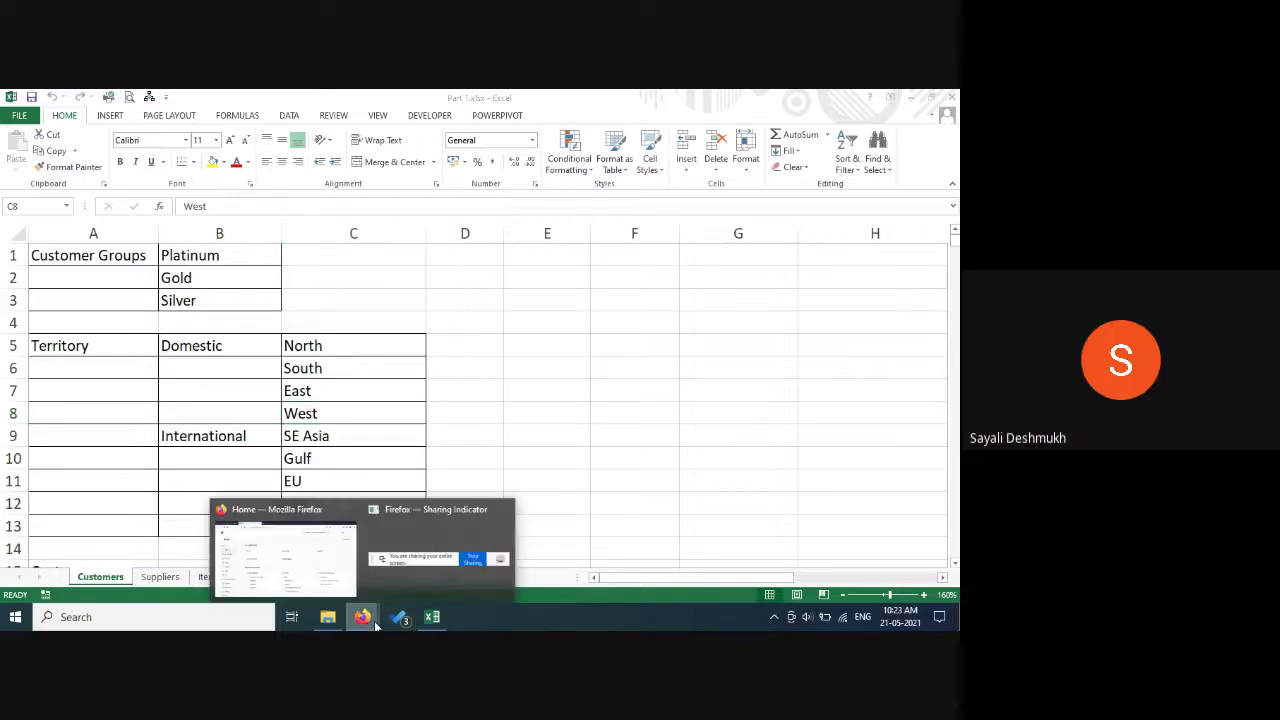
click(284, 569)
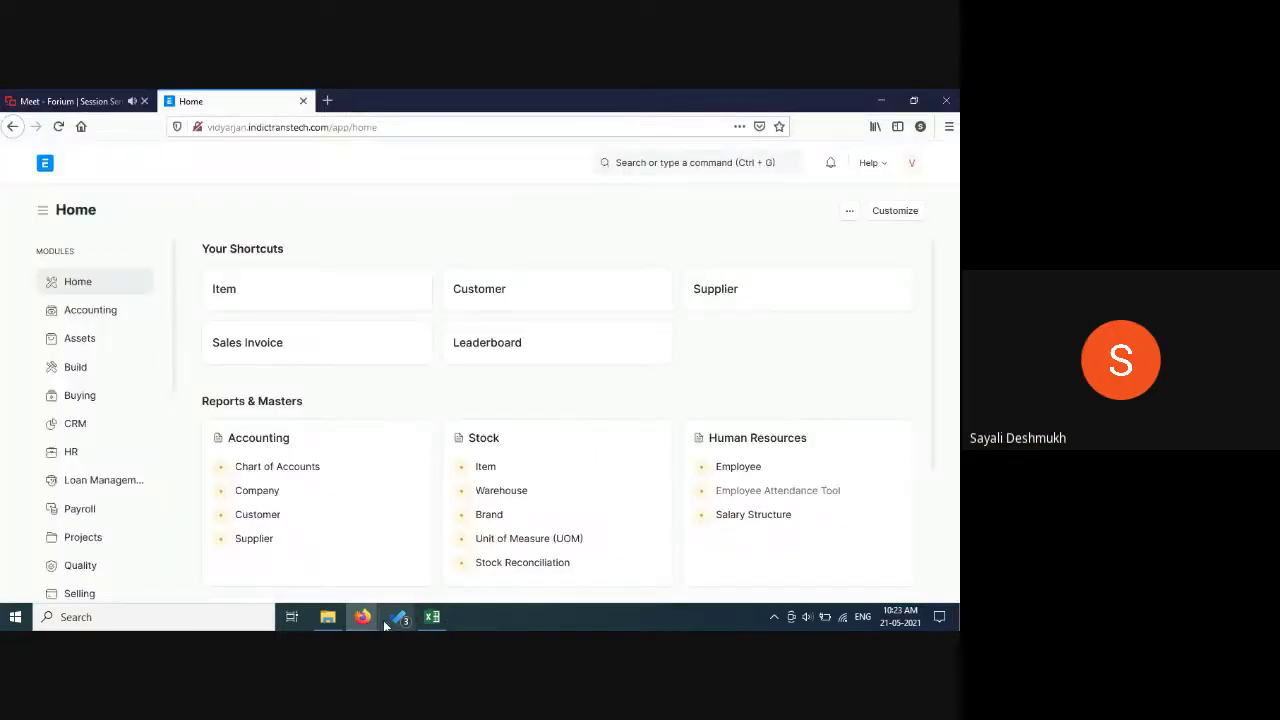
click(434, 619)
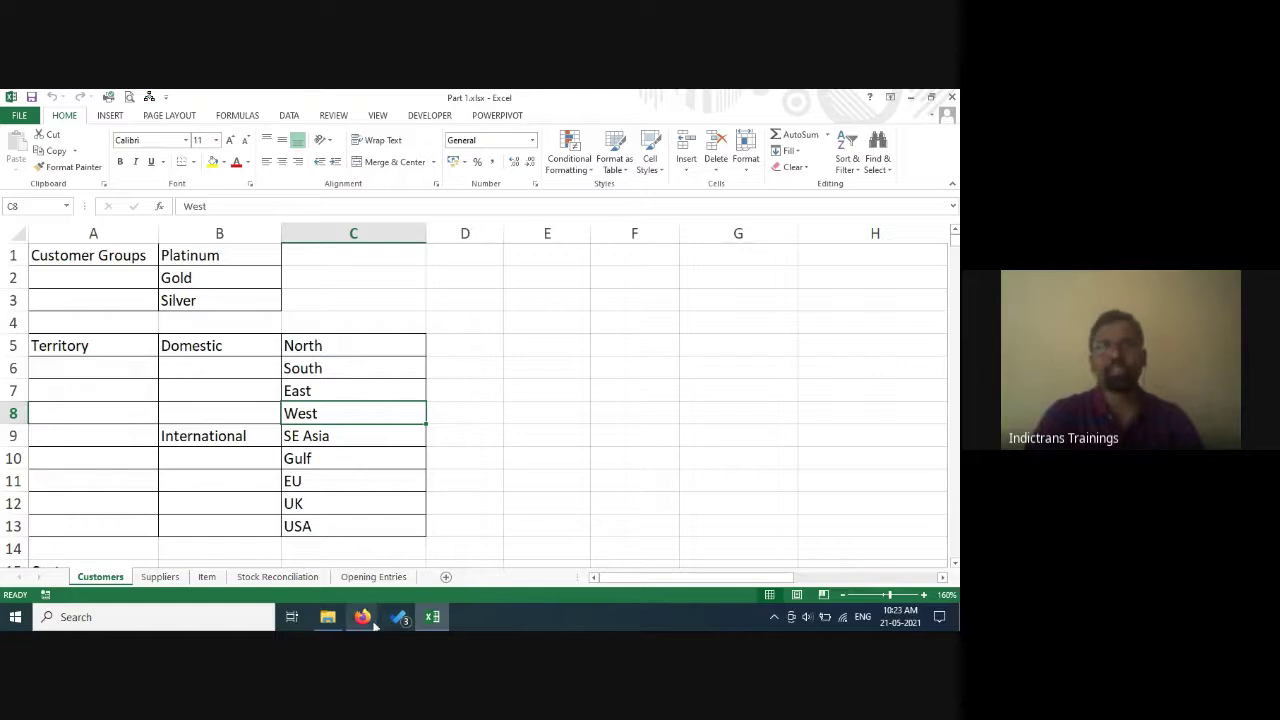
Switch to the Google Meet call in Firefox to check it, and return to the Part 1.xlsx workbook.
mouse_move(368, 620)
click(320, 571)
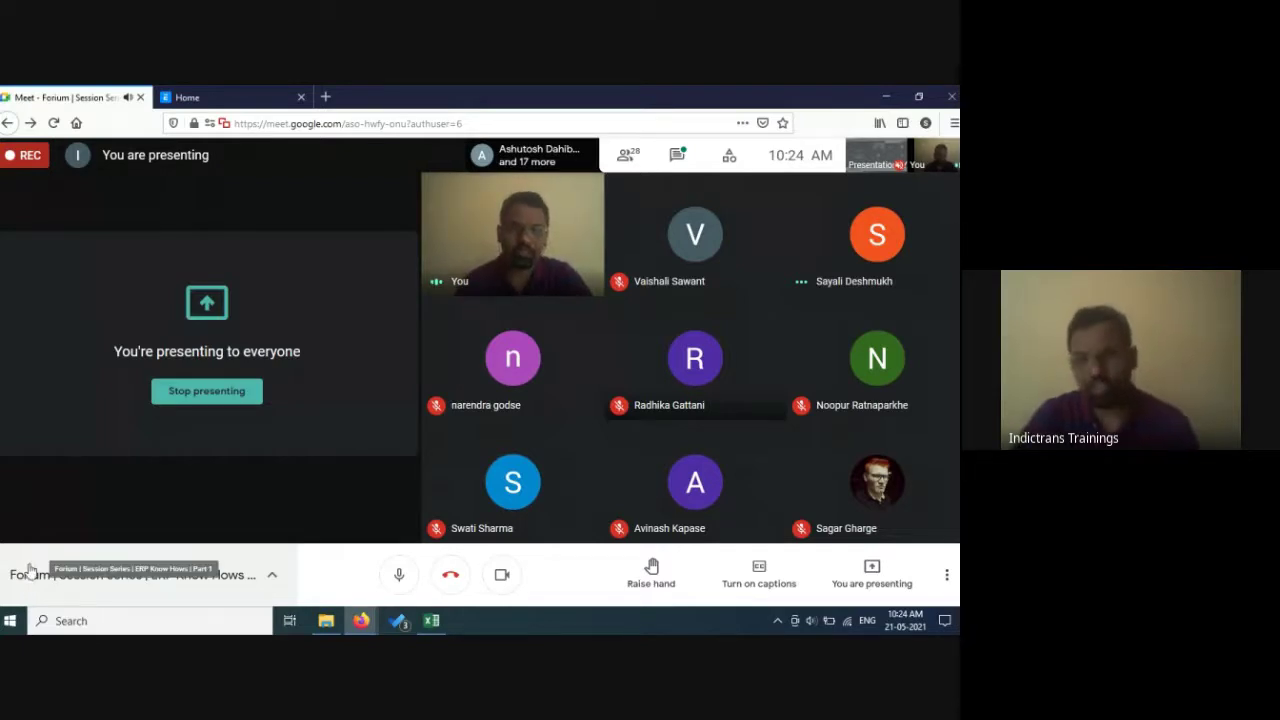
mouse_move(440, 628)
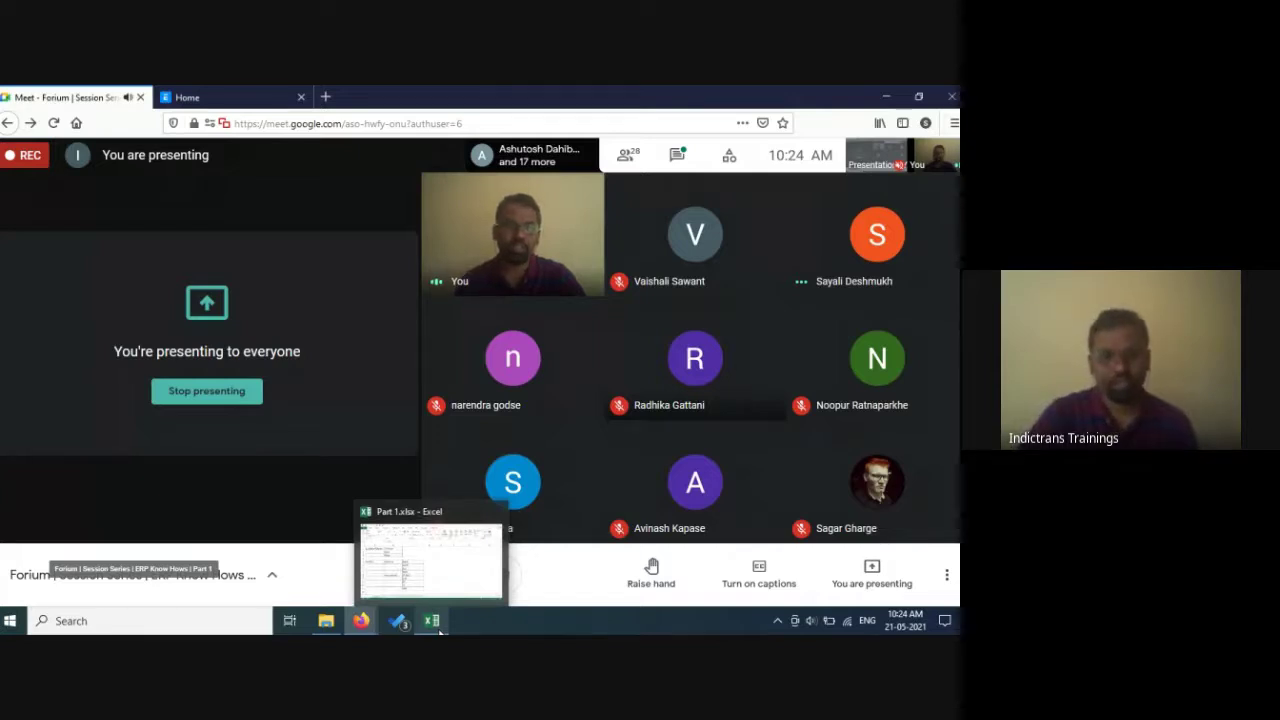
click(432, 621)
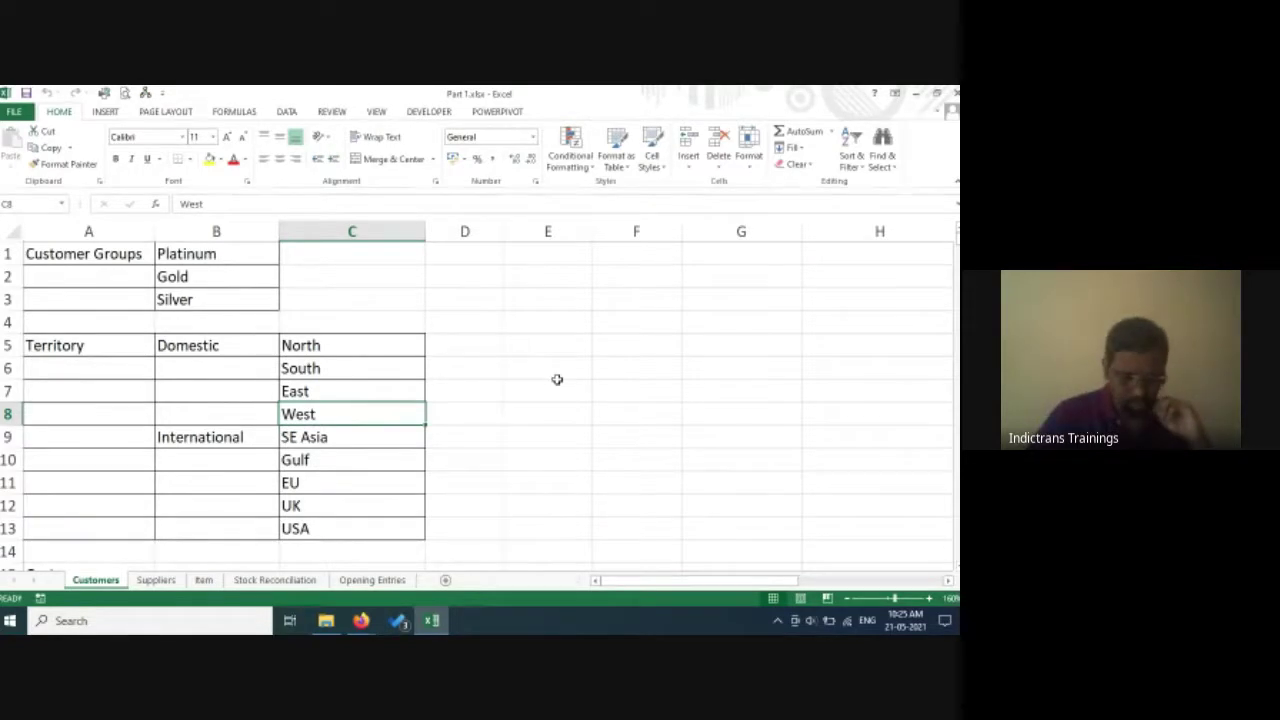
Compare the Group and Territory of Customer-01 in the Customers table with the customer groups and territories listed above it.
click(540, 460)
scroll(330, 458, down, 3)
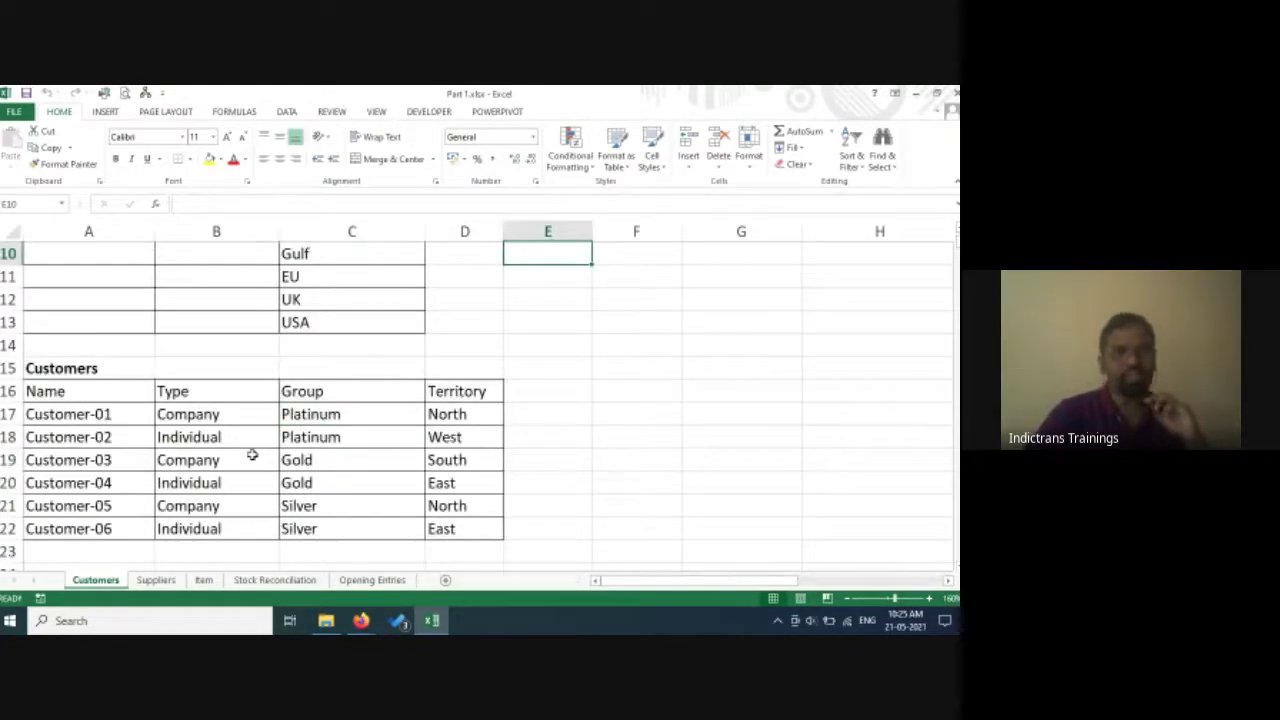
scroll(251, 453, up, 3)
scroll(295, 460, down, 3)
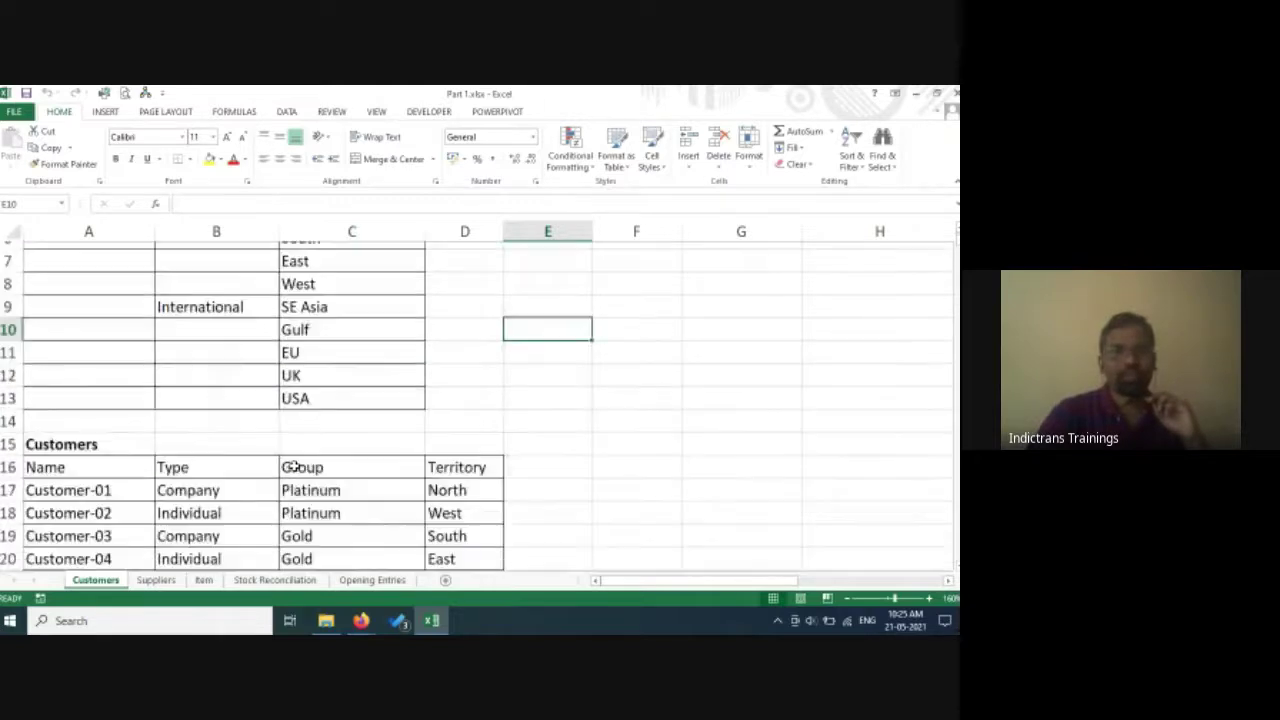
scroll(154, 317, up, 3)
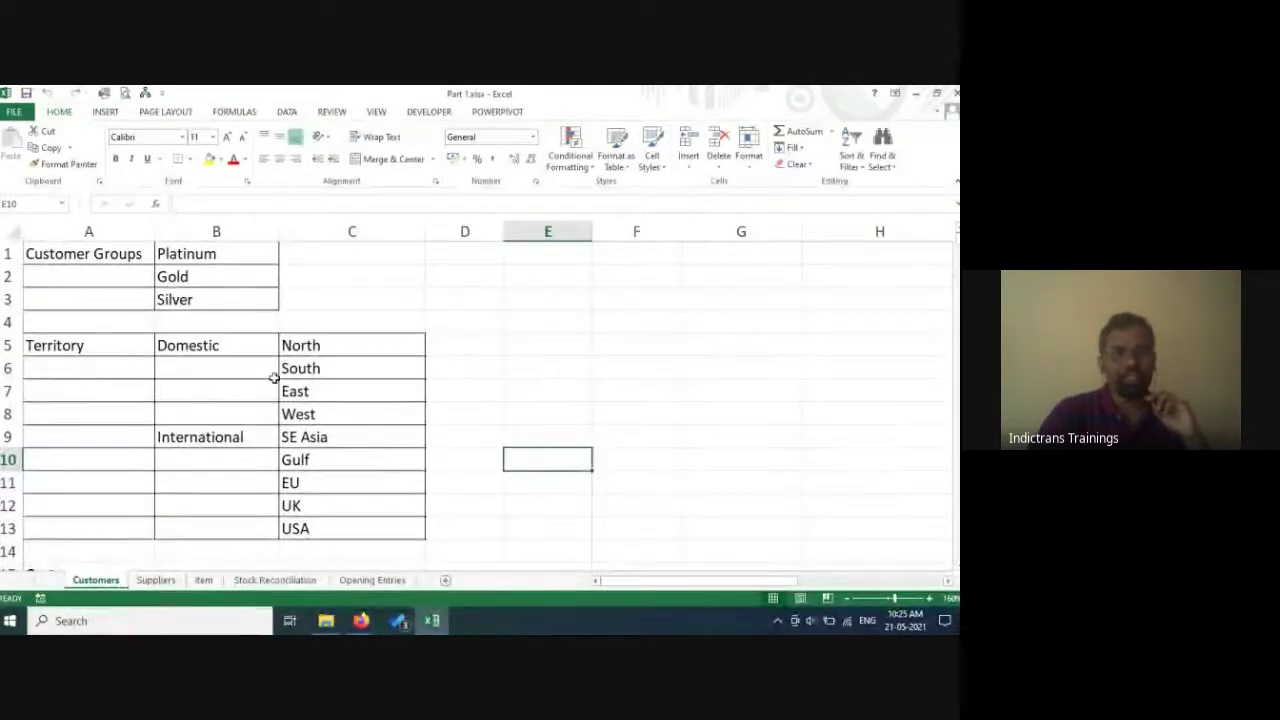
scroll(316, 531, down, 3)
scroll(318, 531, down, 1)
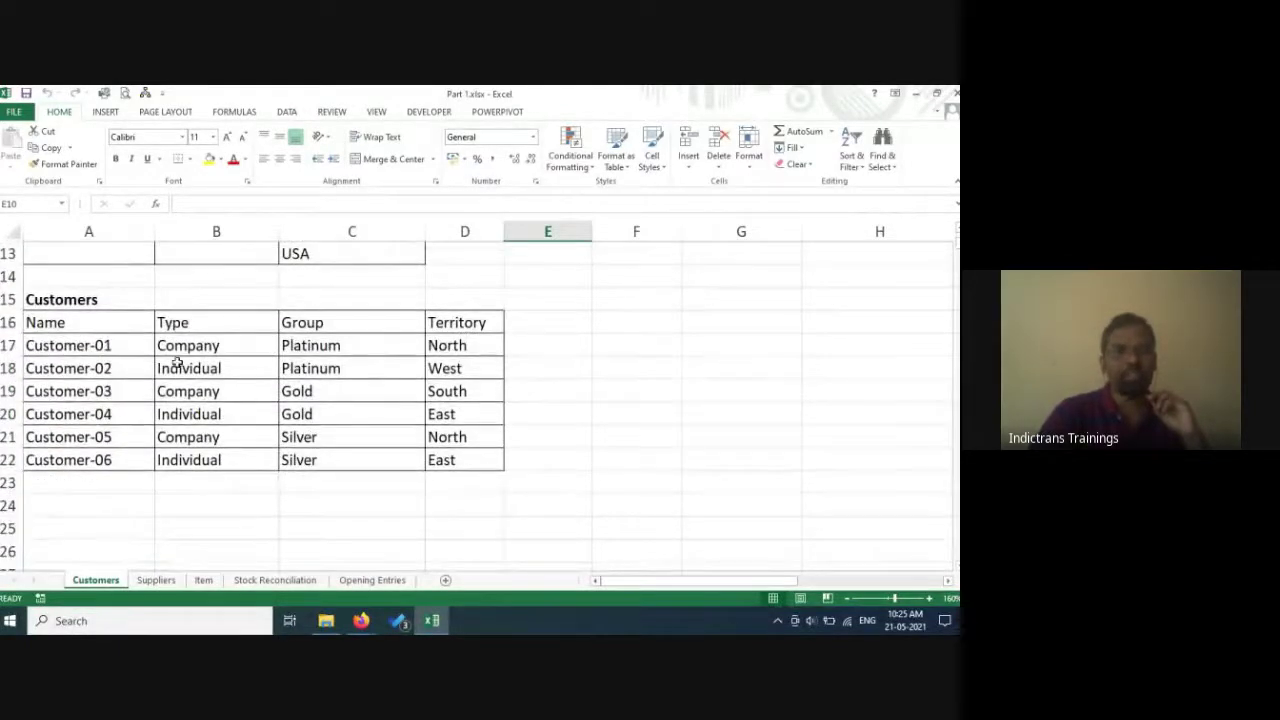
click(364, 345)
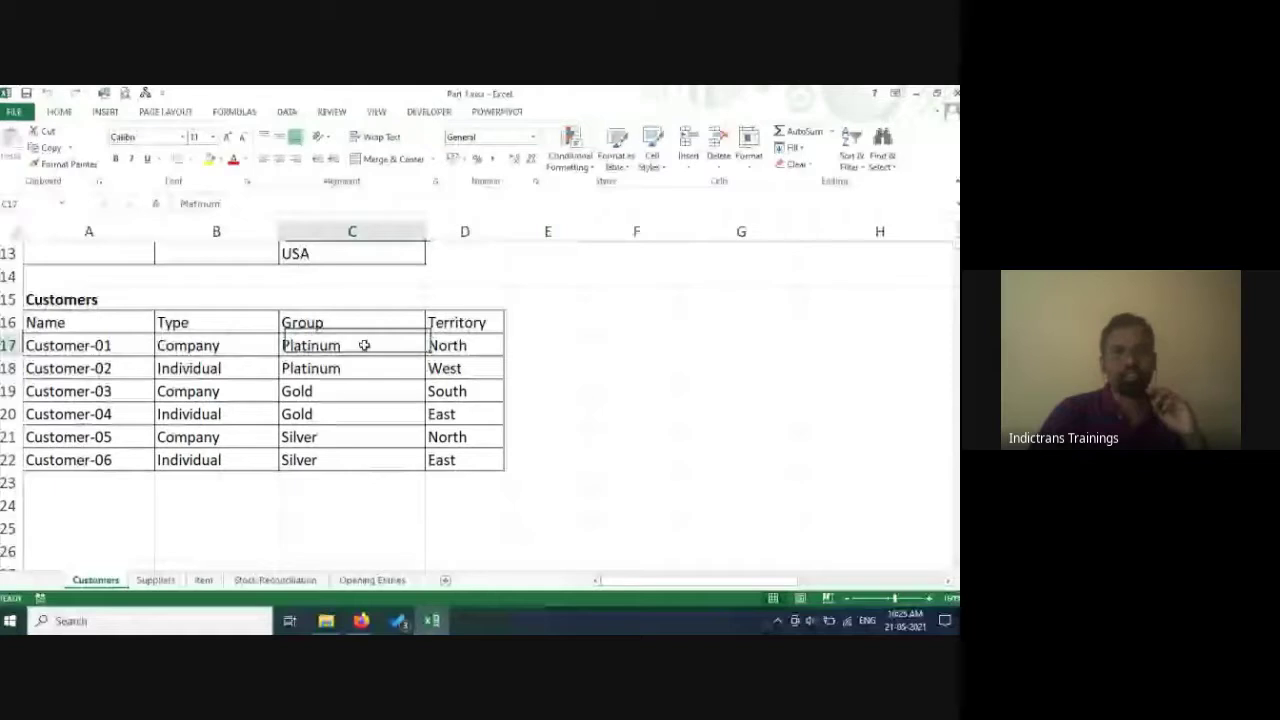
key(Right)
scroll(483, 386, up, 4)
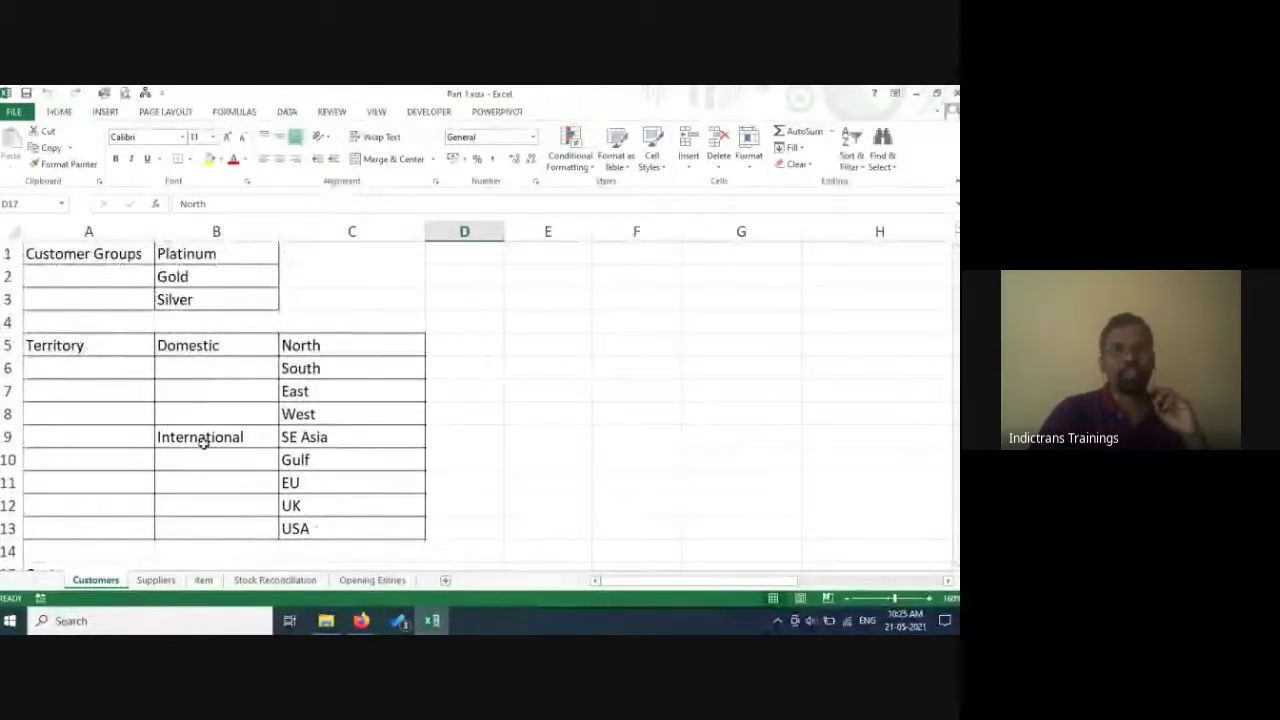
scroll(262, 442, down, 2)
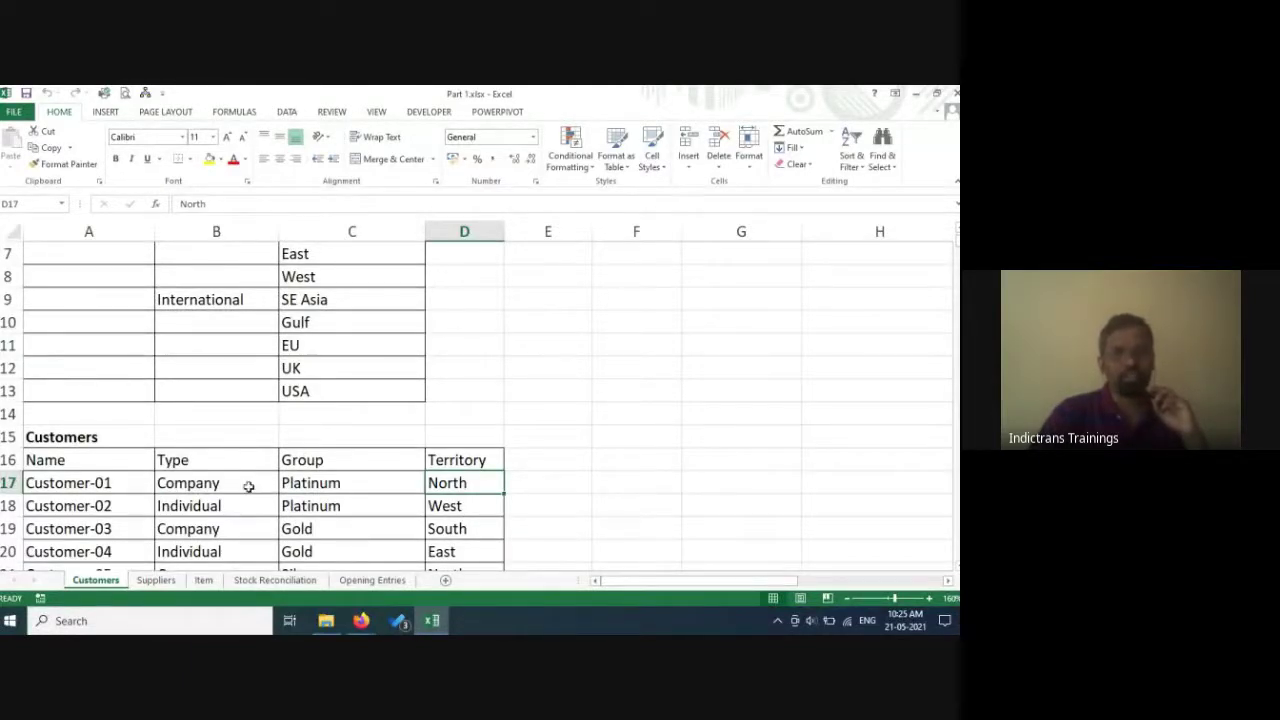
Switch to Firefox and bring the ERPNext Home page to the front in place of the Google Meet call.
mouse_move(360, 622)
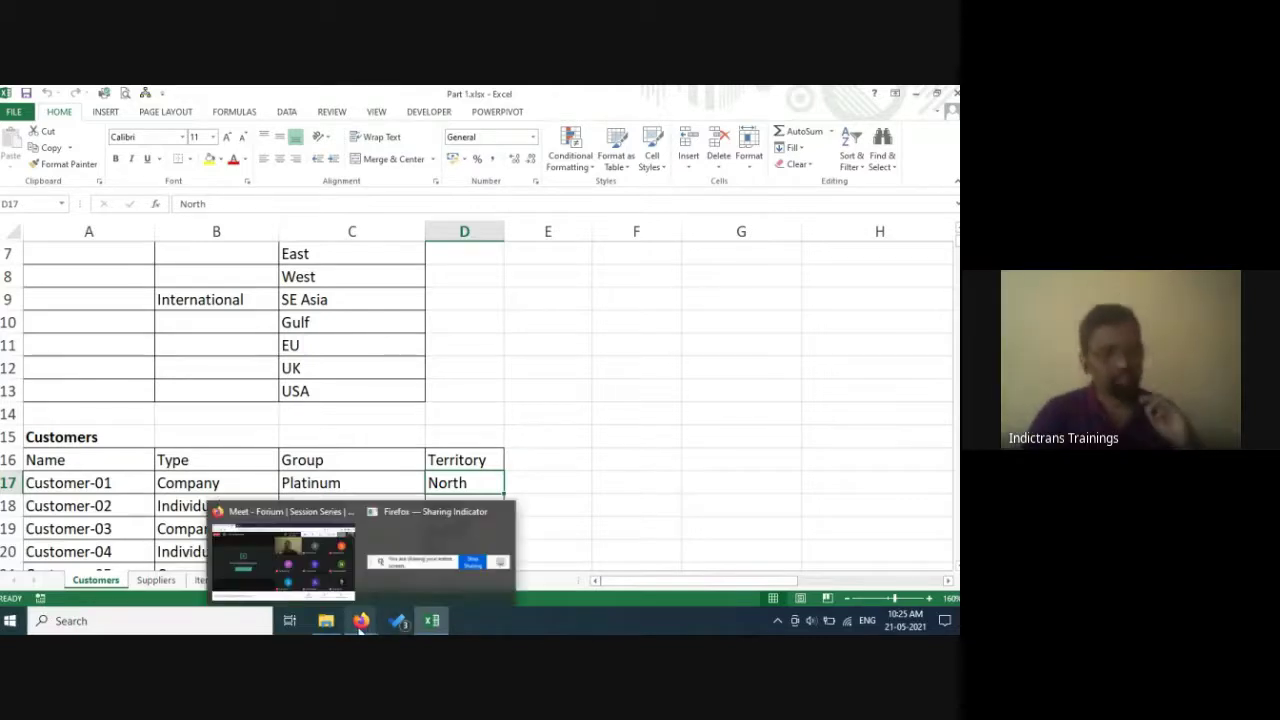
click(360, 622)
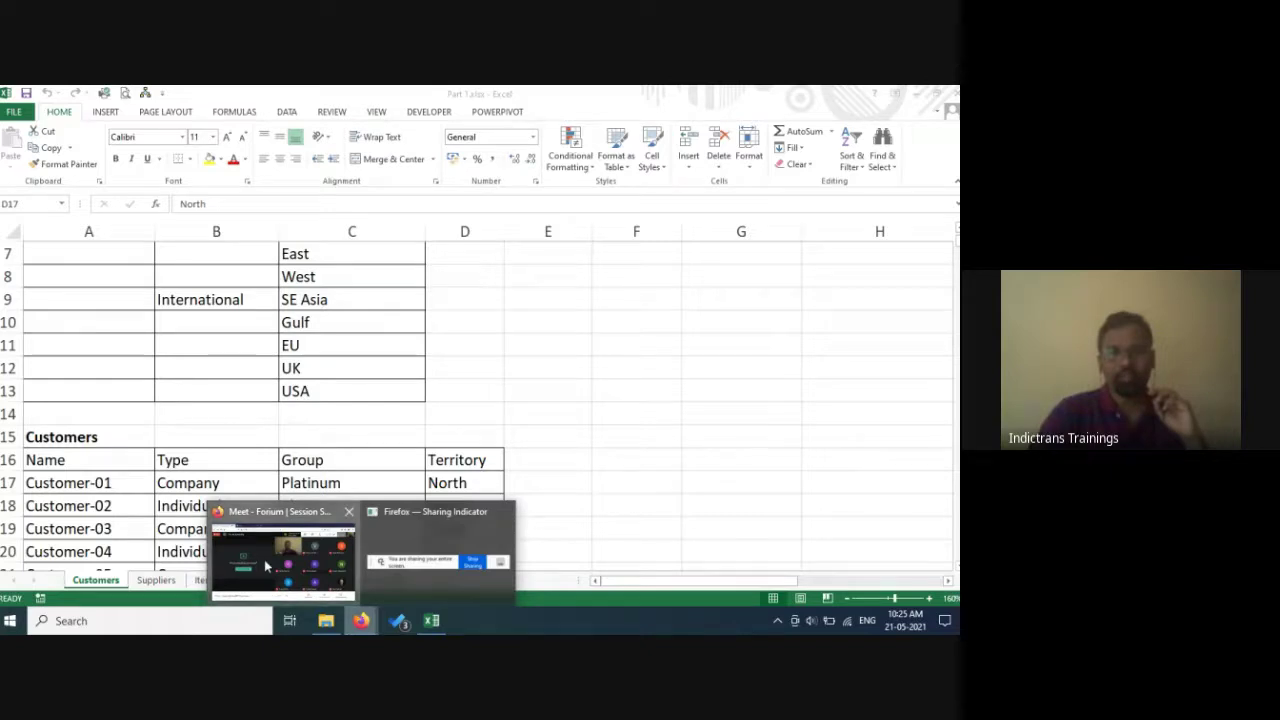
click(266, 562)
click(217, 100)
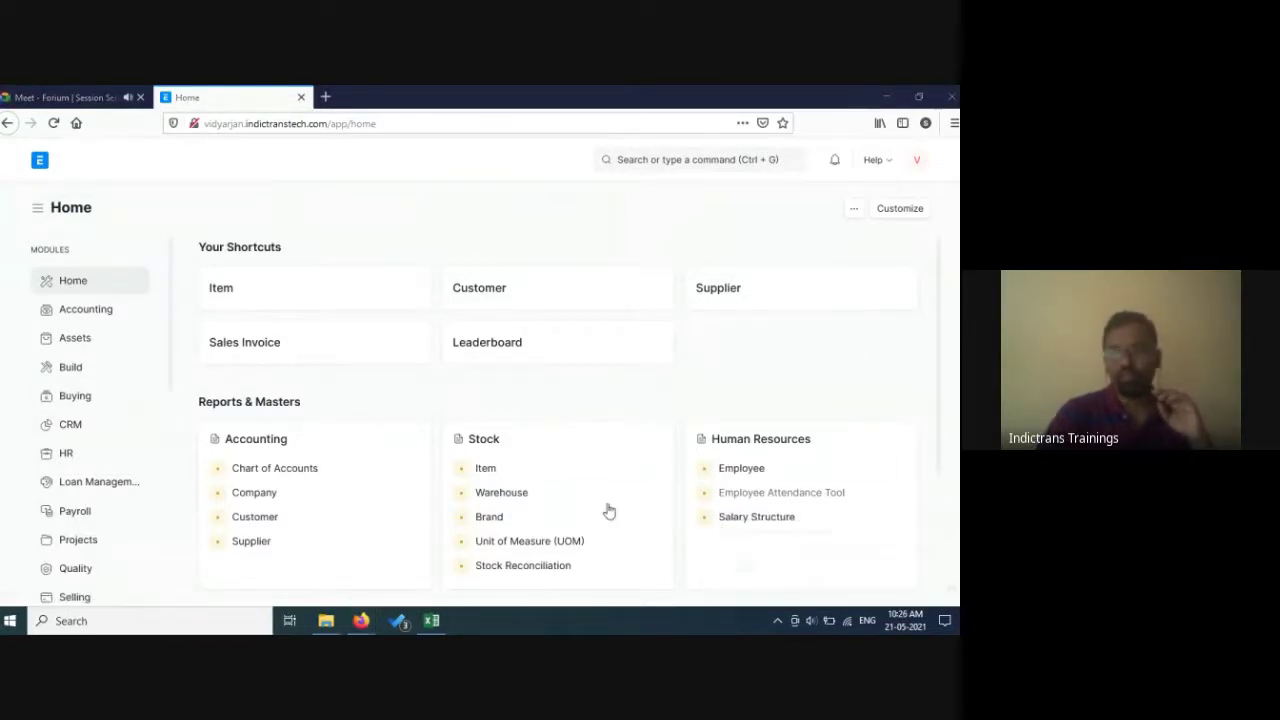
click(953, 530)
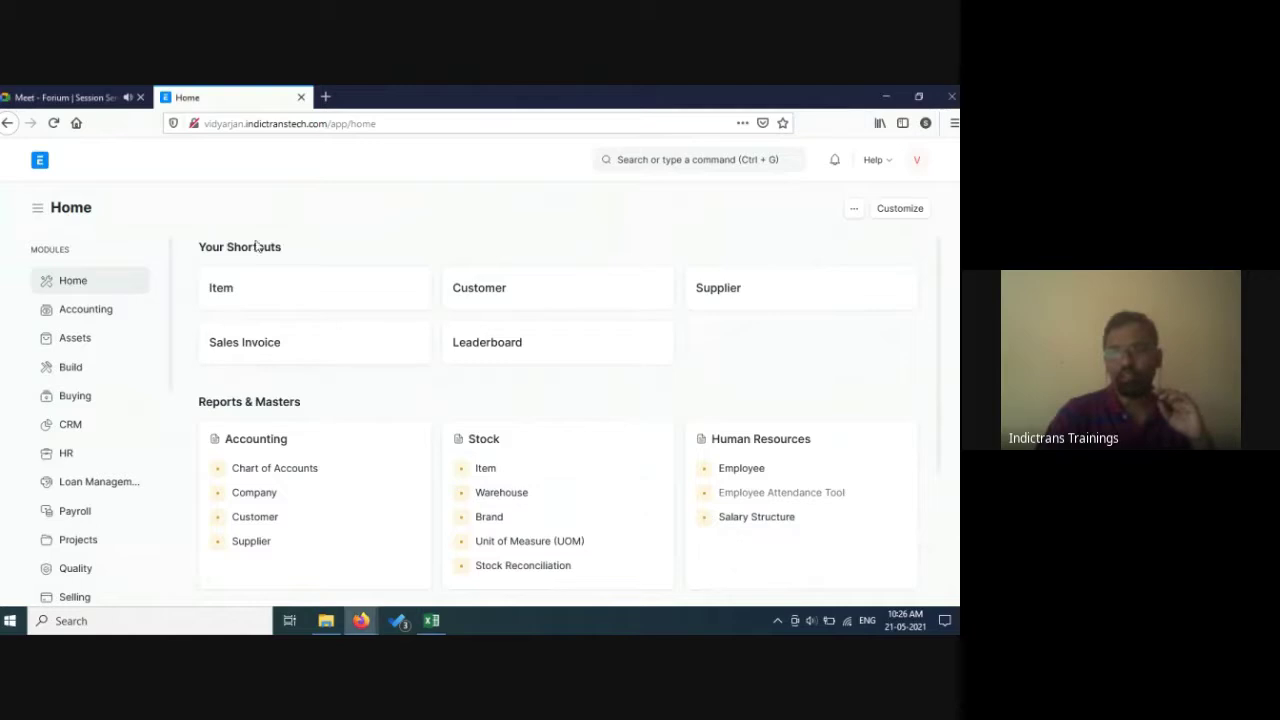
Search ERPNext for "customer grou" and try to open the Customer Group Tree.
click(684, 163)
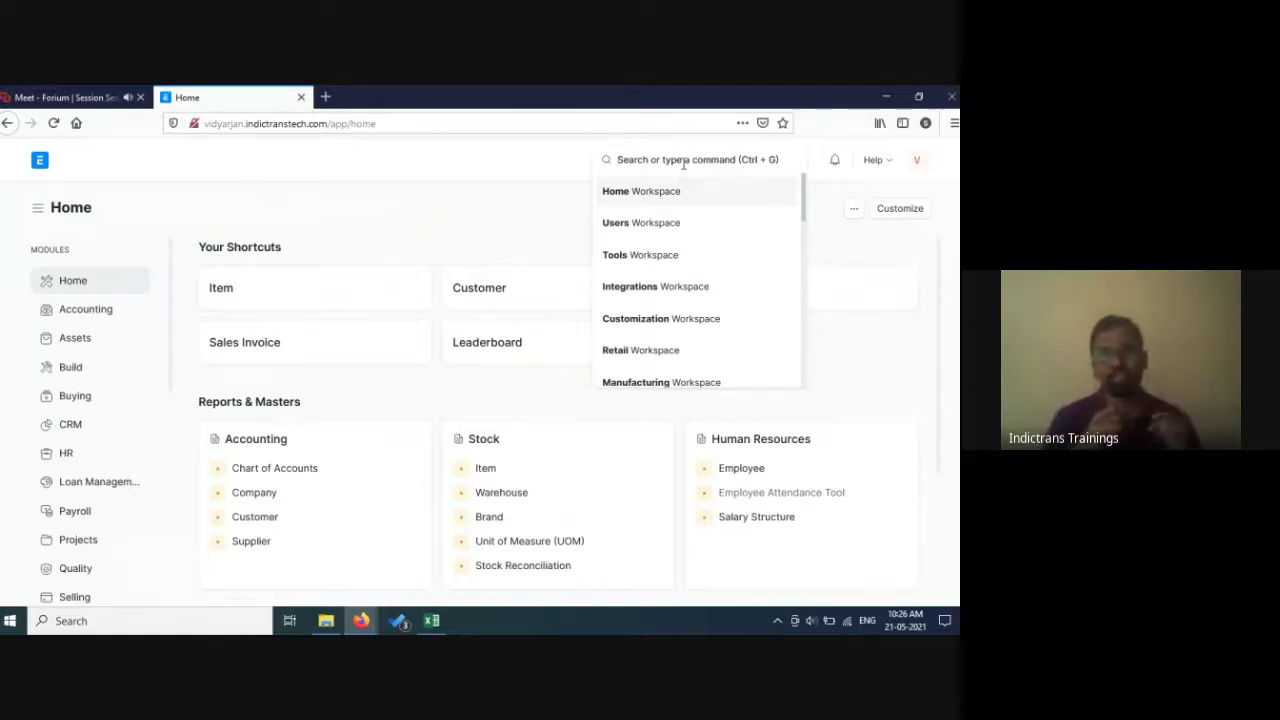
text(cu)
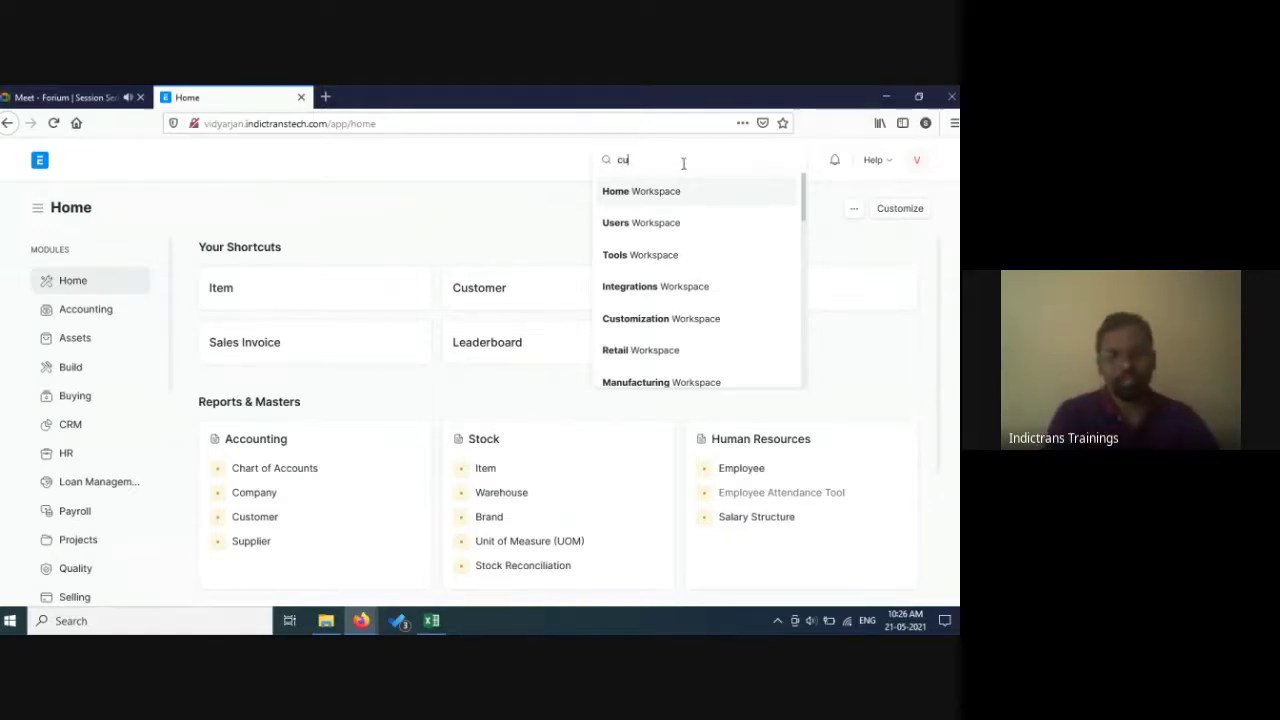
text(stomer grou)
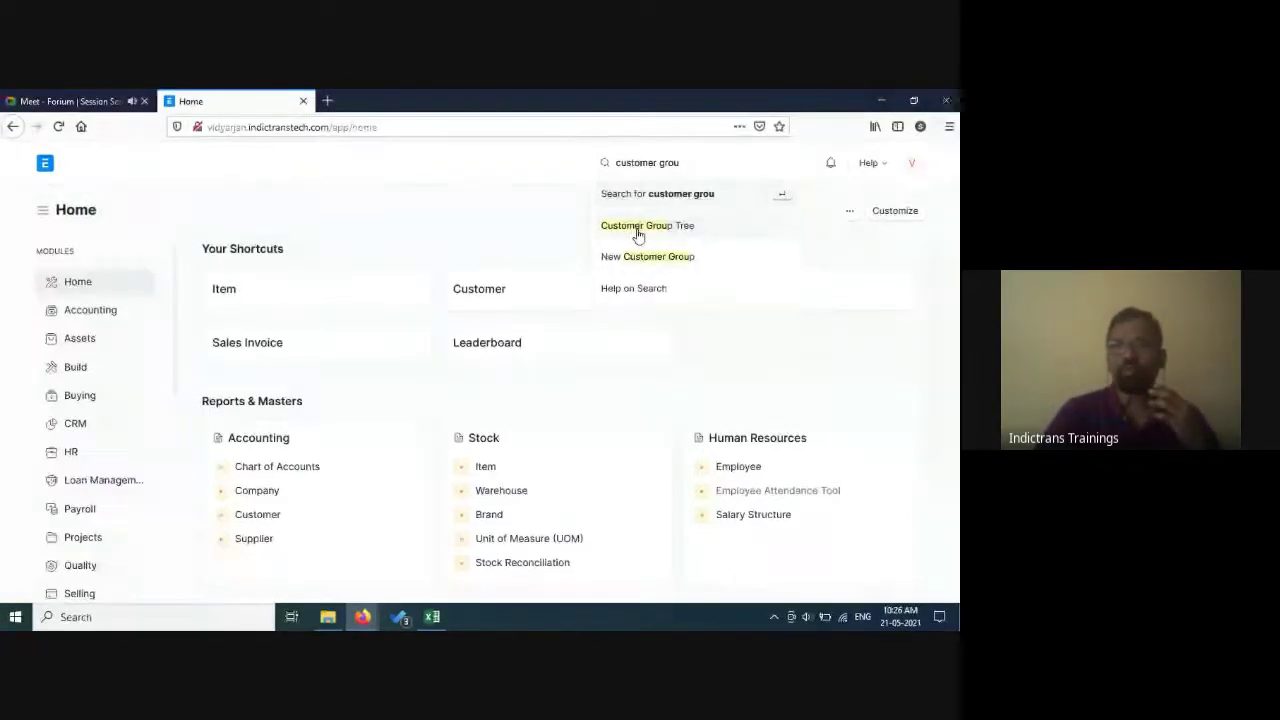
click(638, 228)
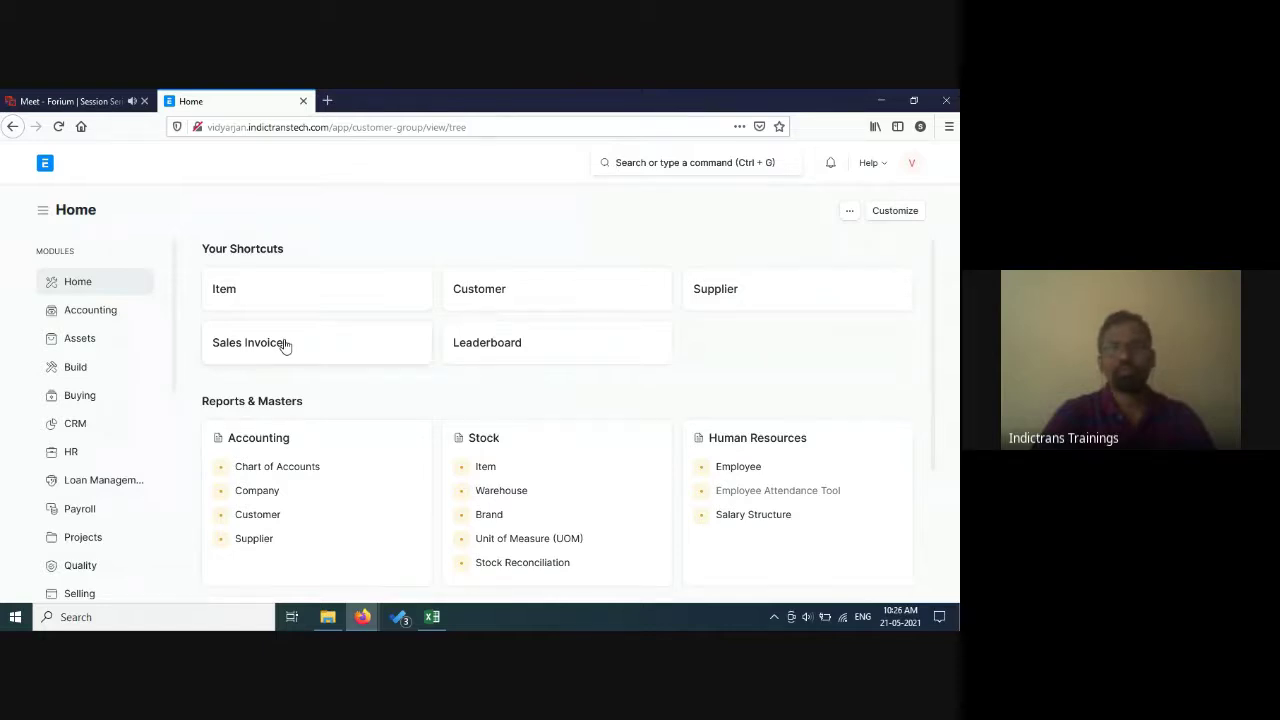
scroll(419, 344, down, 3)
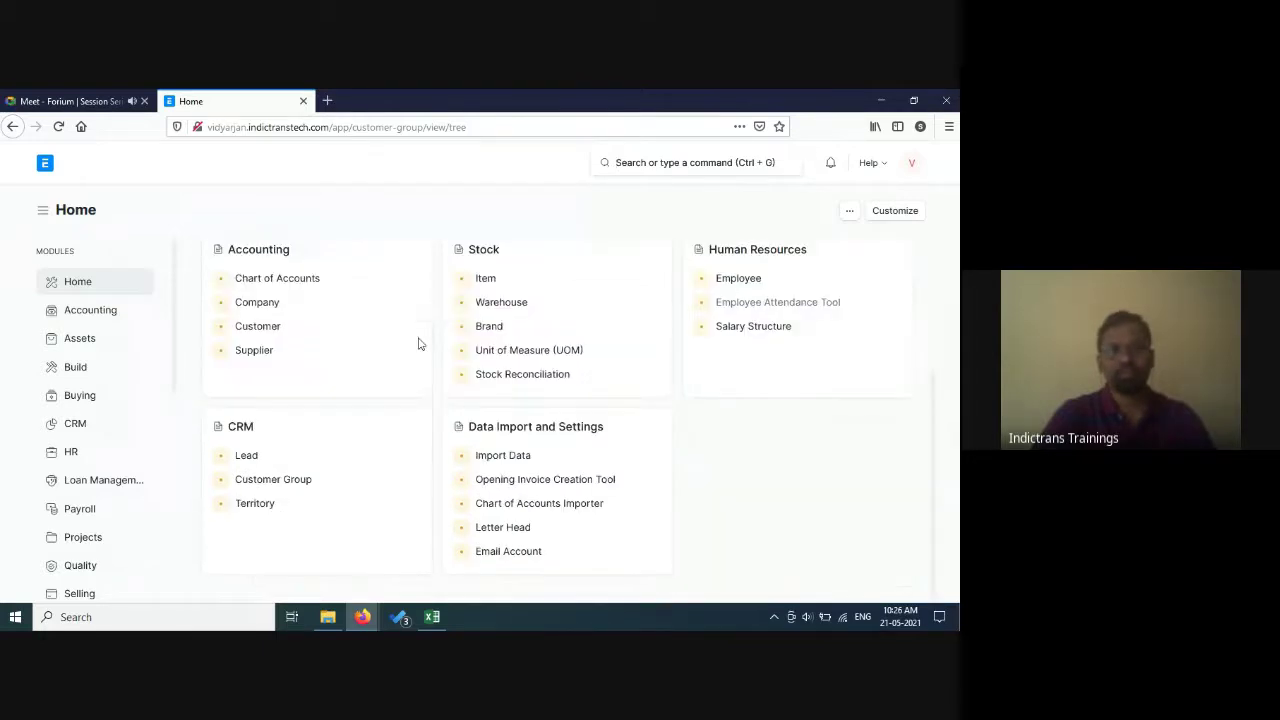
Try to load the customer-group/view/tree page again from its current address, repeating the attempt once.
click(532, 124)
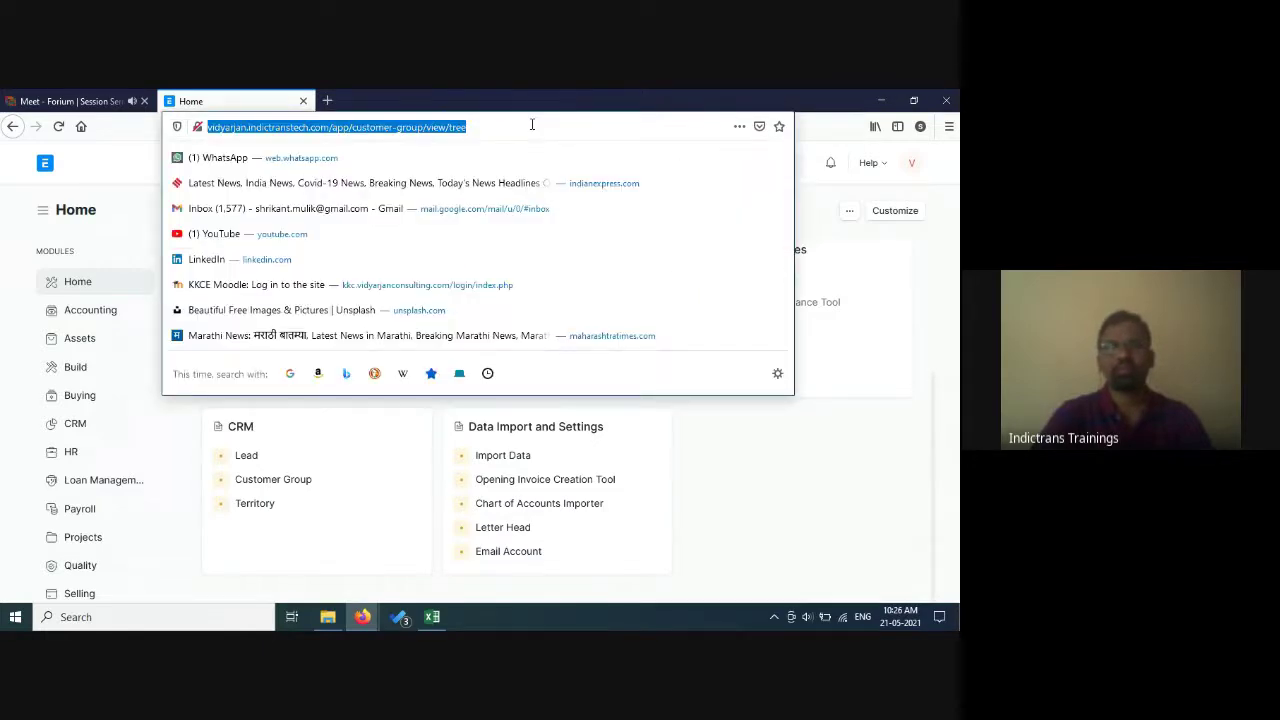
key(Return)
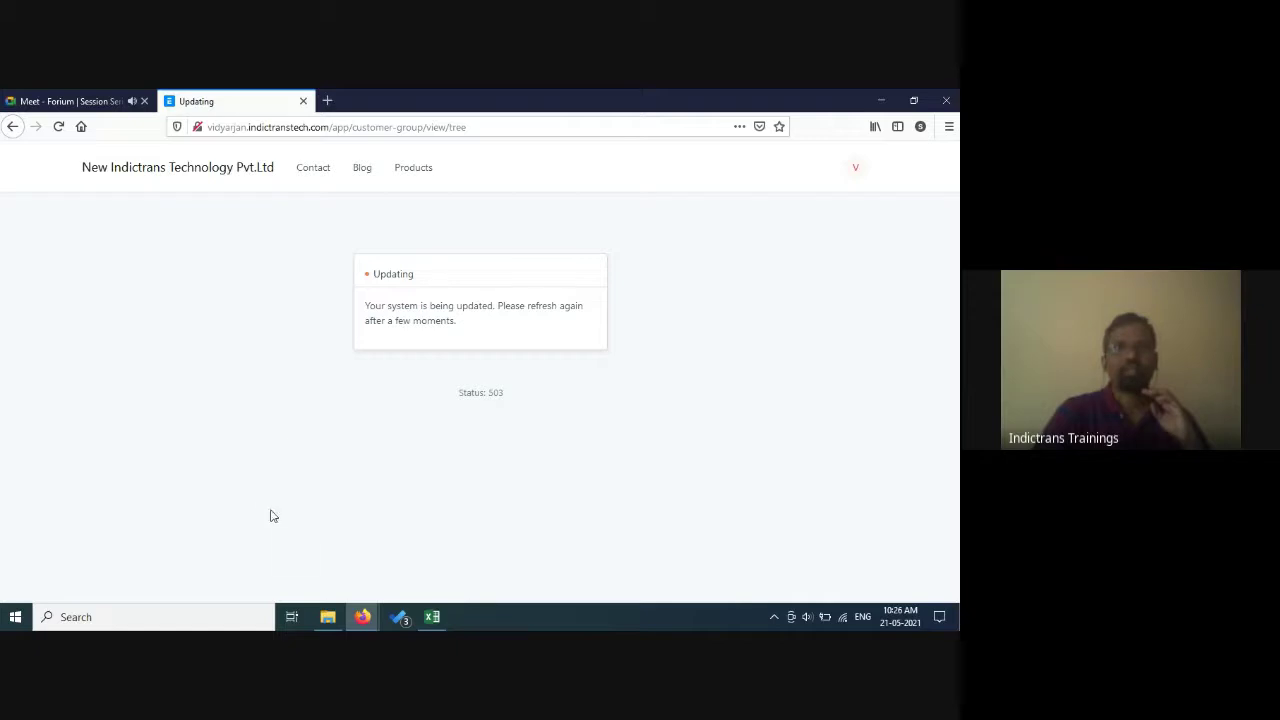
click(521, 122)
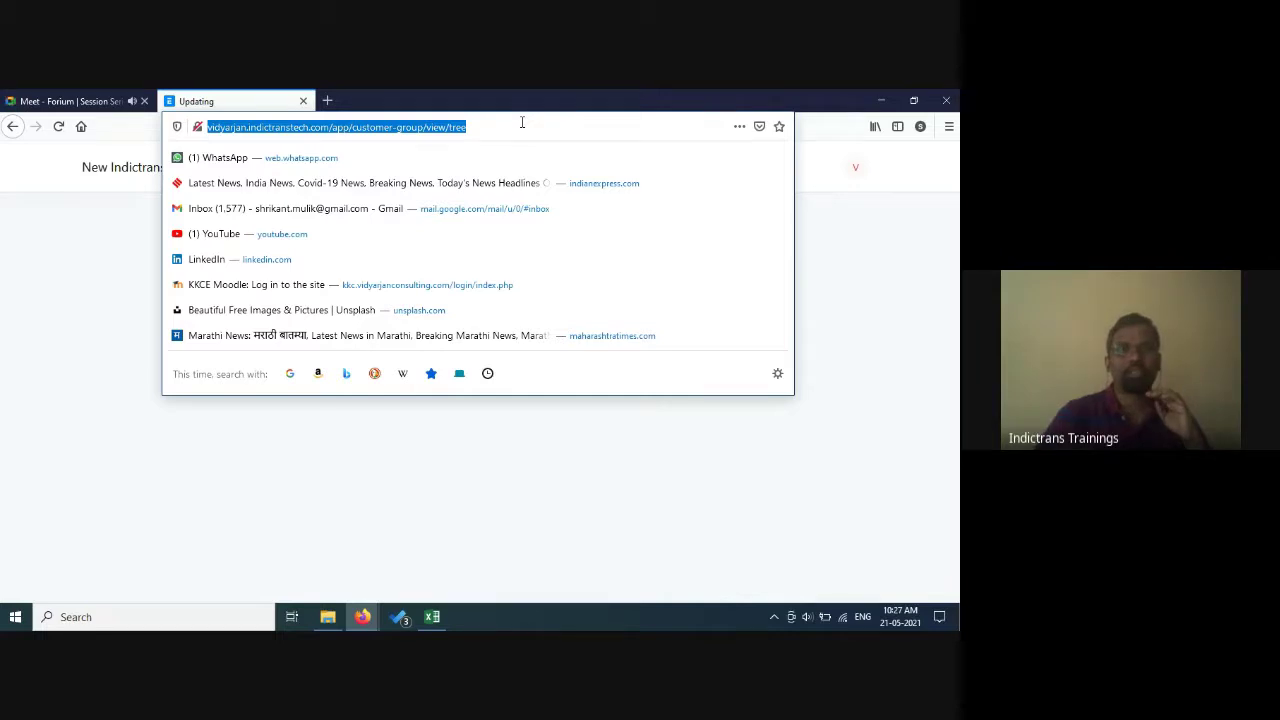
key(Return)
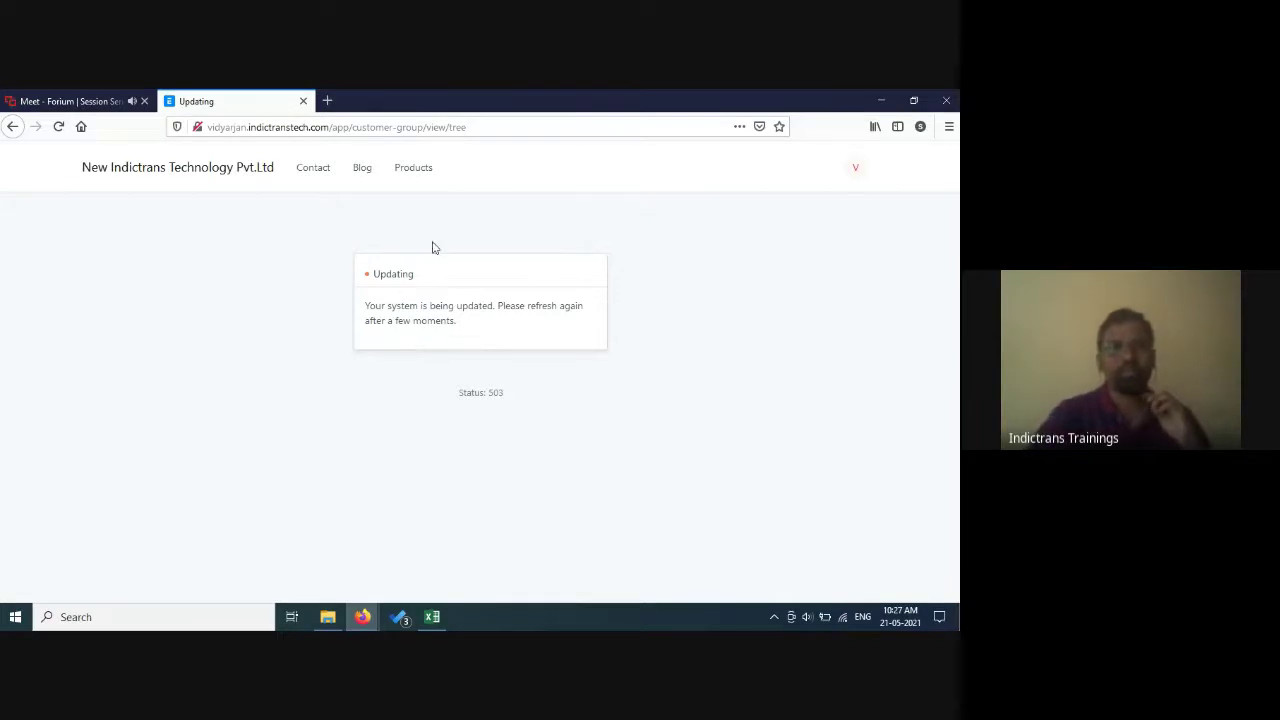
Switch back to the Excel workbook and look through the Customers table down to Customer-06.
click(431, 619)
click(423, 480)
click(403, 446)
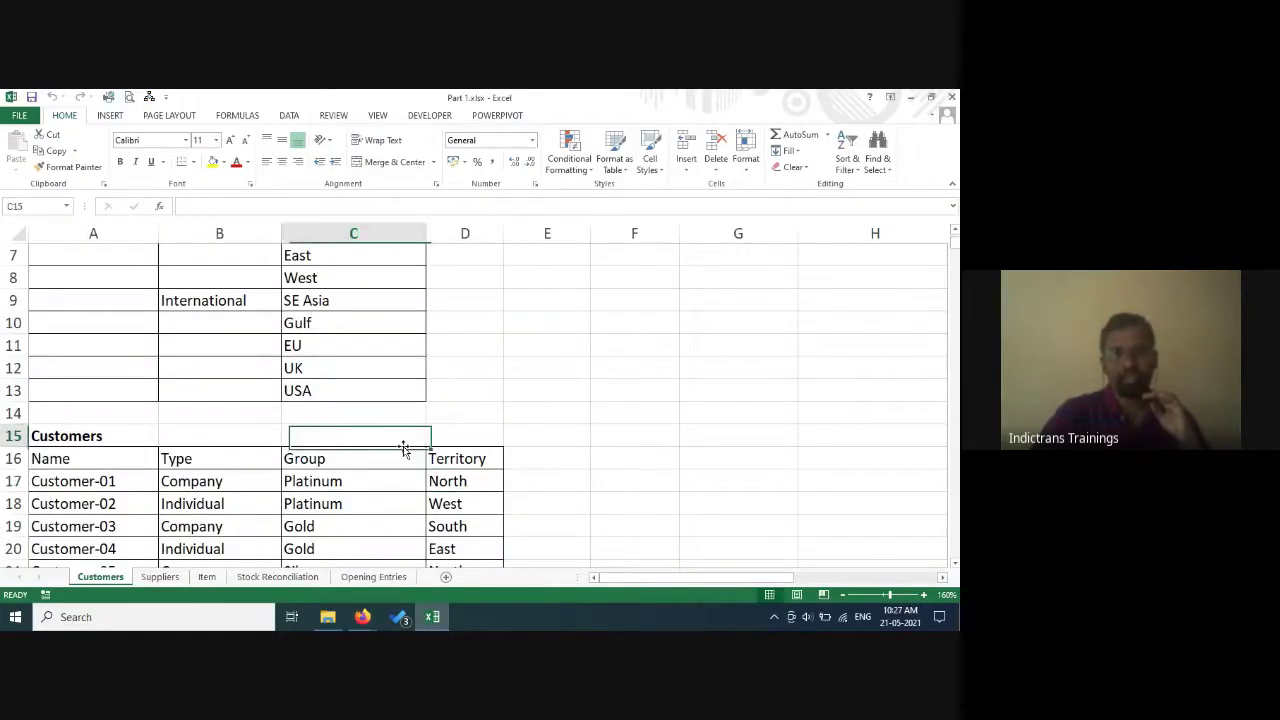
scroll(403, 446, down, 3)
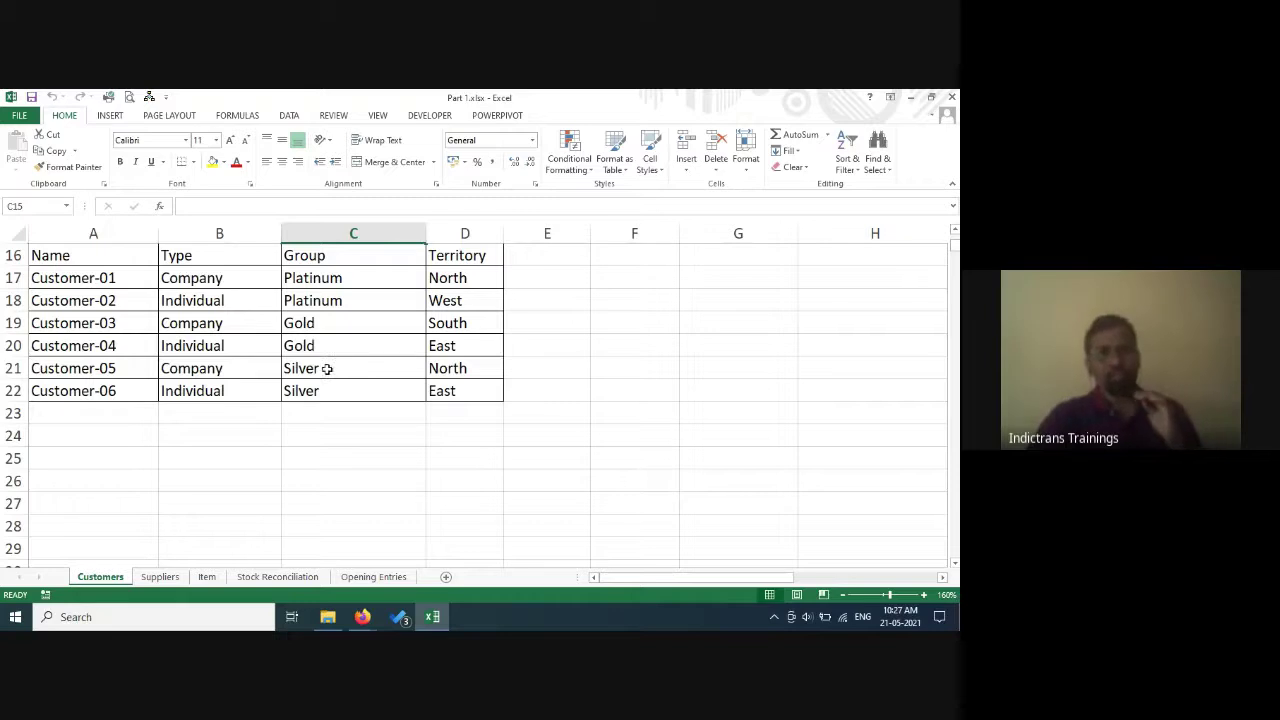
Open the Suppliers sheet and review the Raw Materials and Freelancers entries in the Supplier Type list.
click(160, 578)
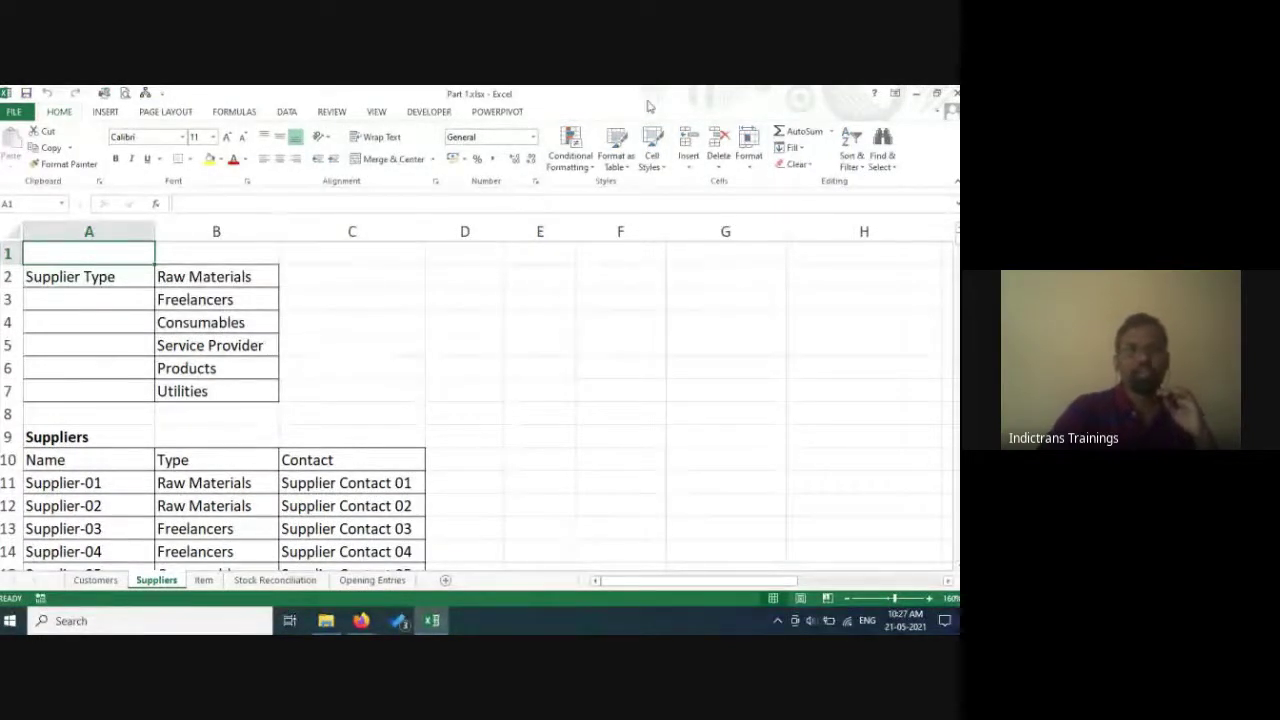
click(115, 283)
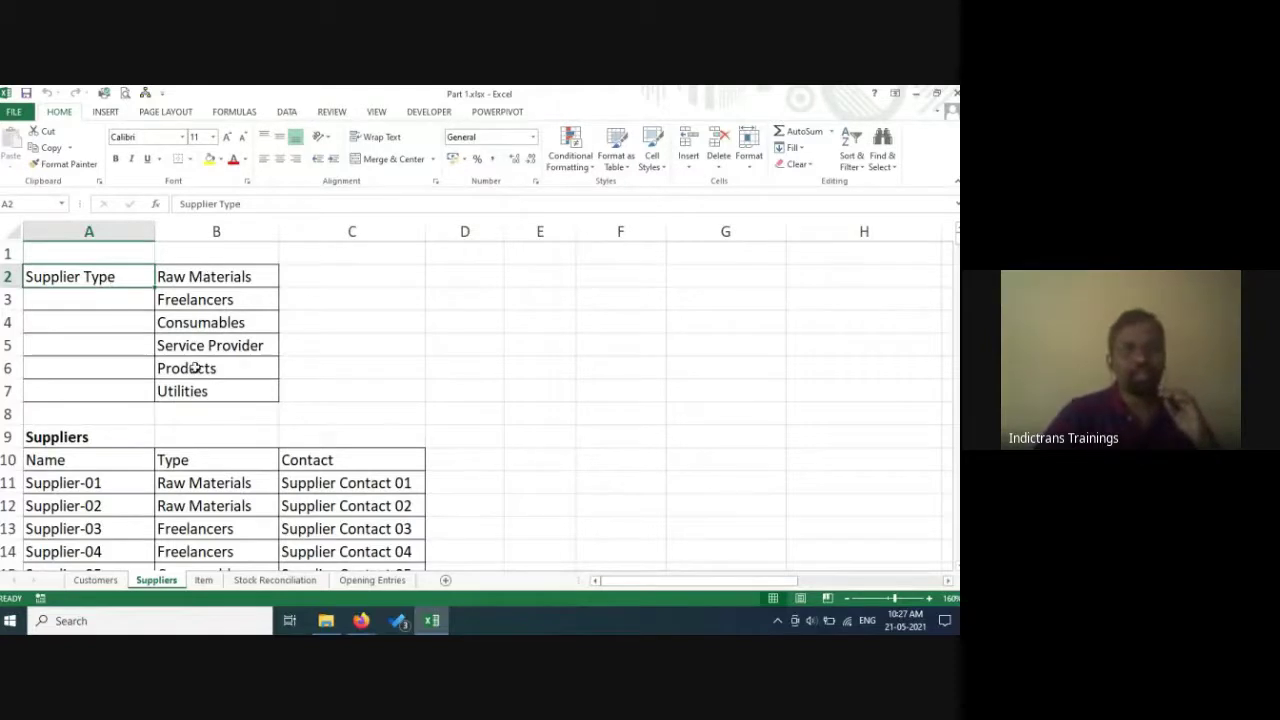
click(229, 277)
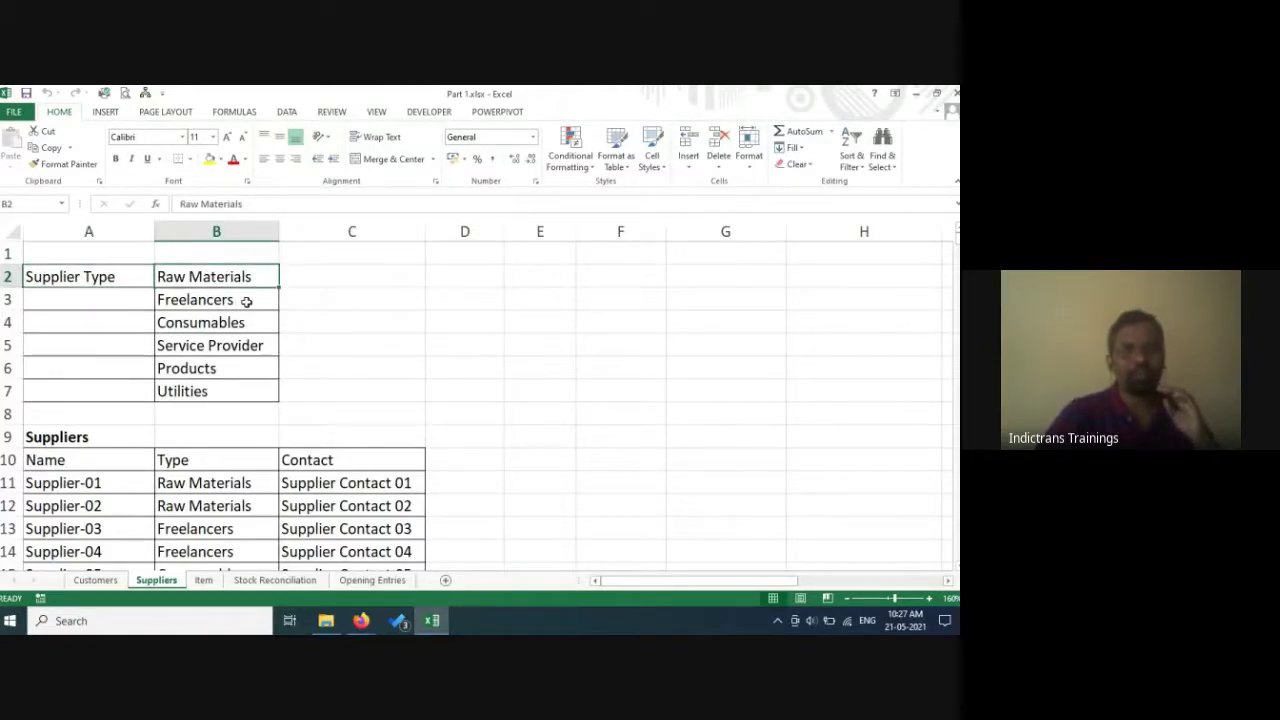
click(224, 302)
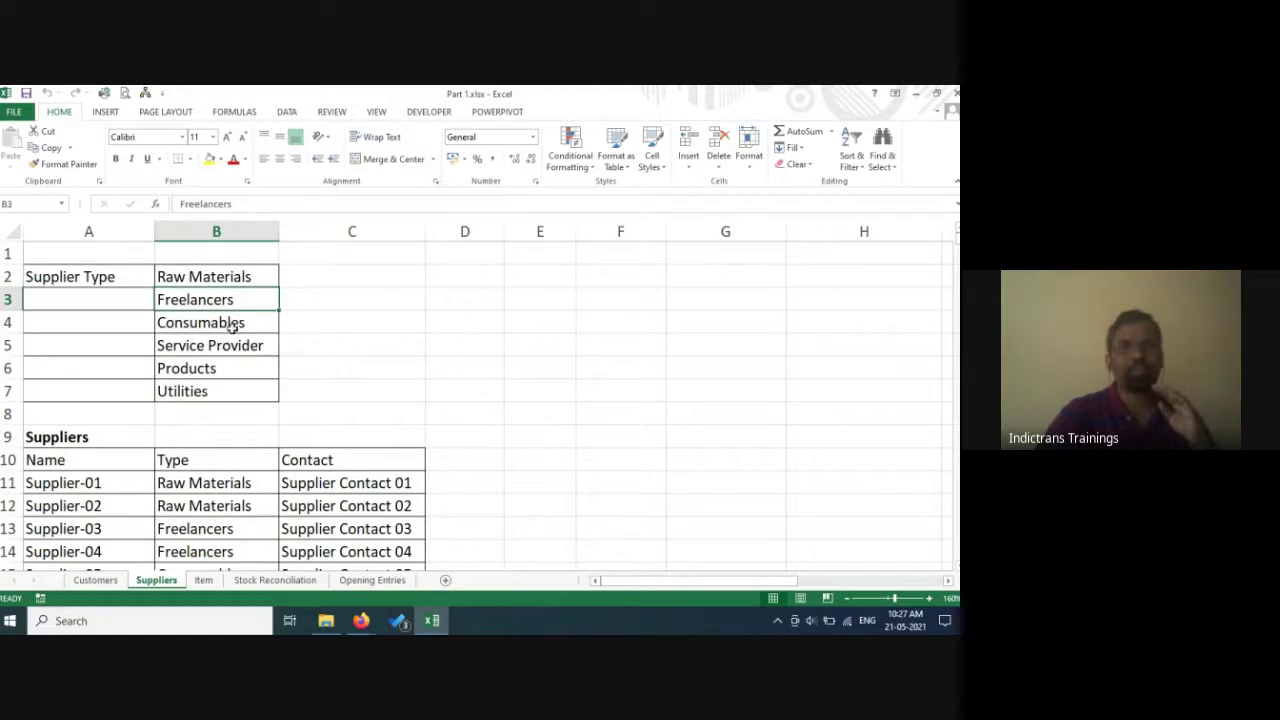
Review the Products and Utilities entries in the Supplier Type list.
click(215, 372)
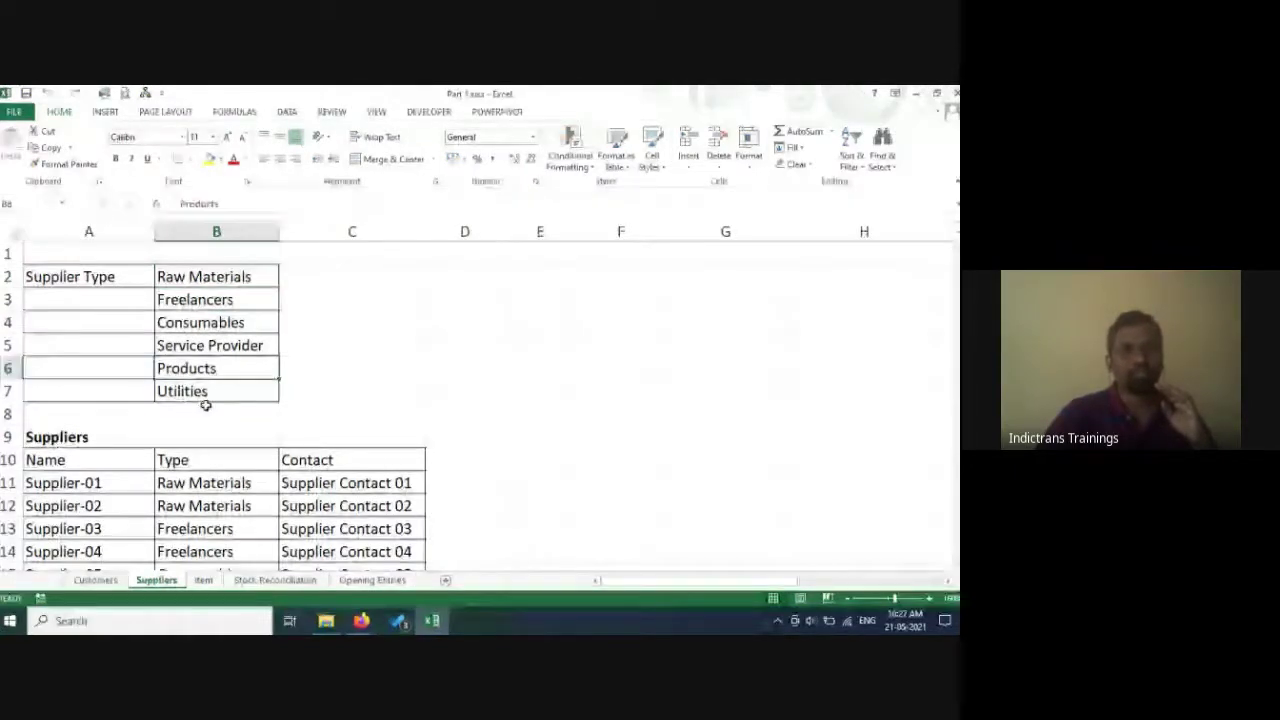
click(205, 396)
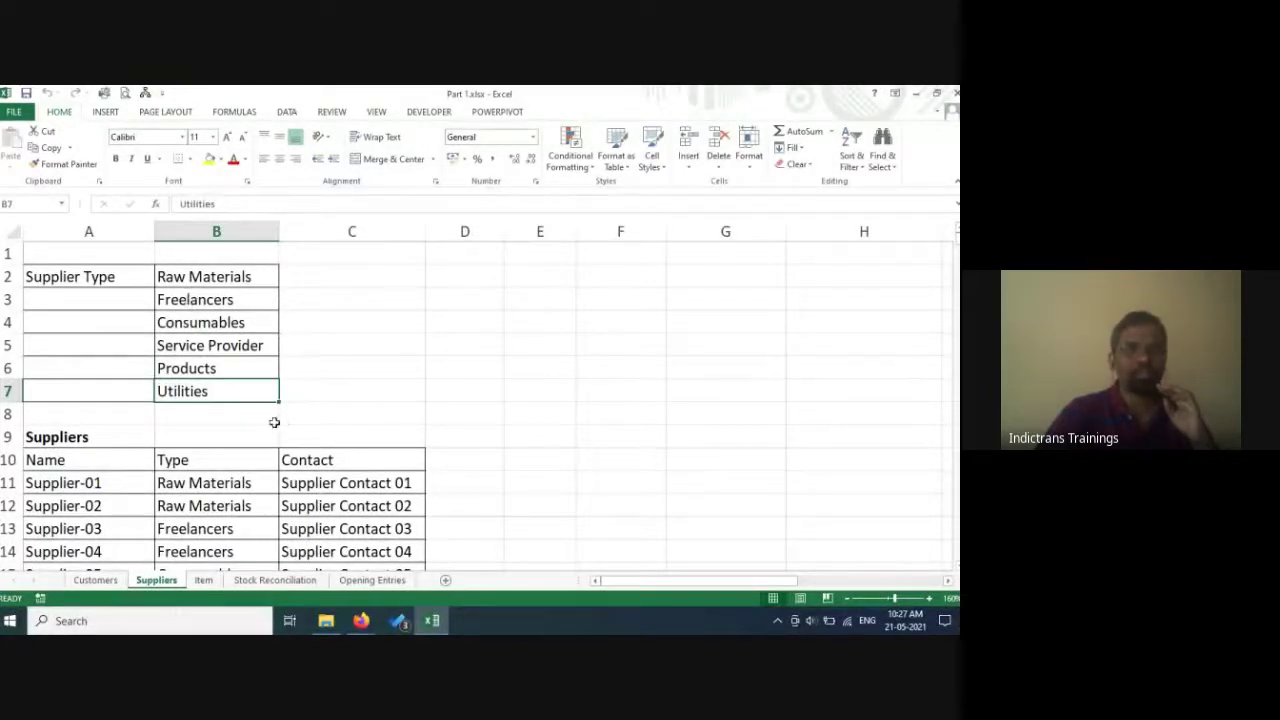
drag(193, 367, 221, 413)
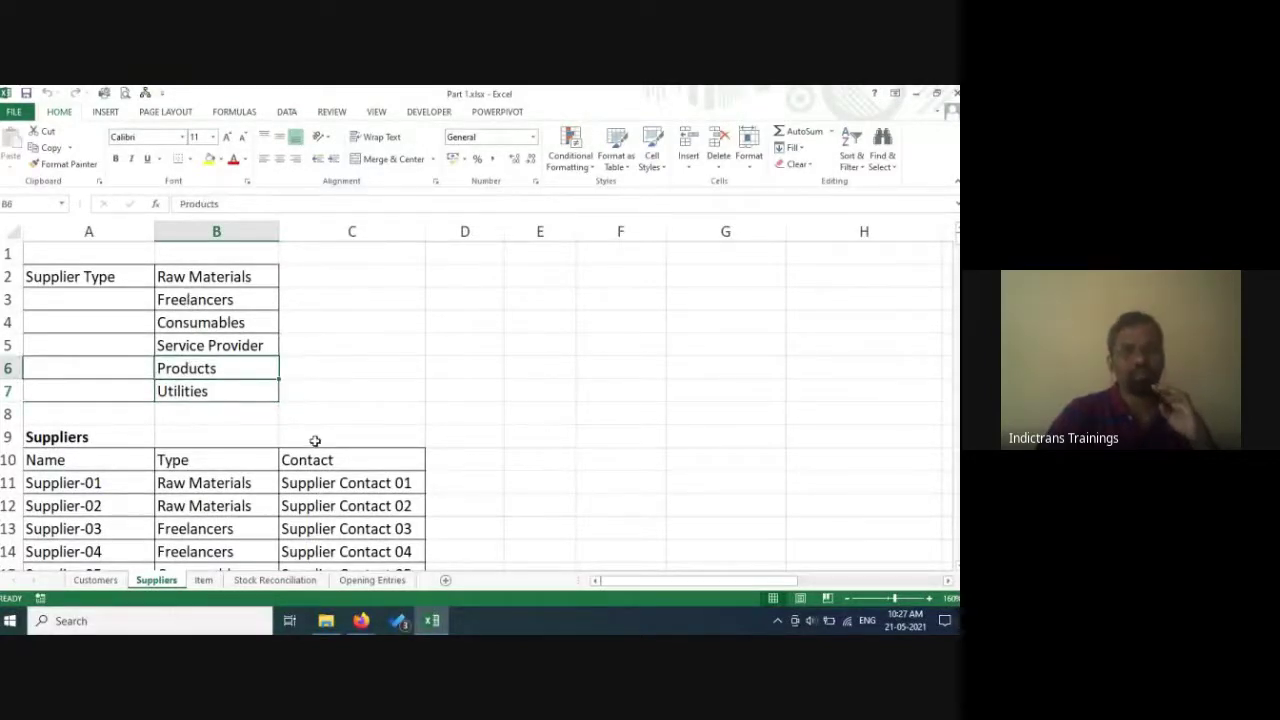
click(408, 388)
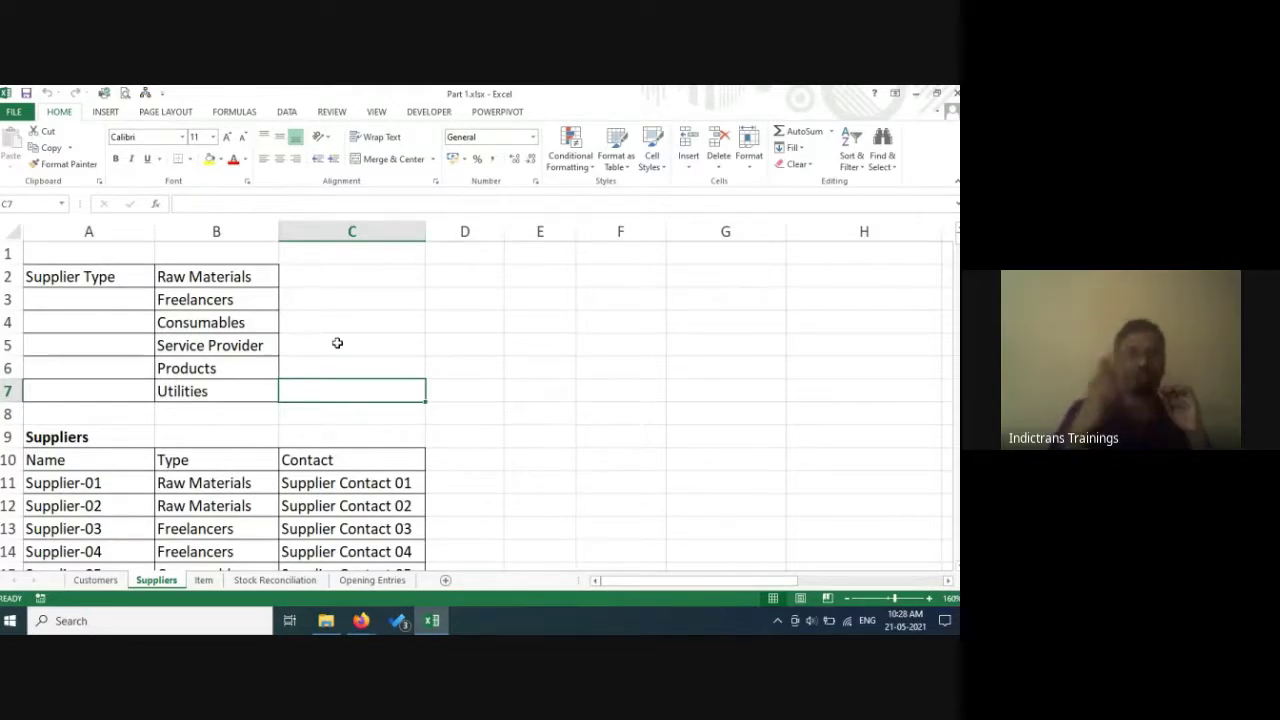
Go through the Supplier Type list entry by entry, from Raw Materials down to Utilities.
click(233, 276)
click(226, 296)
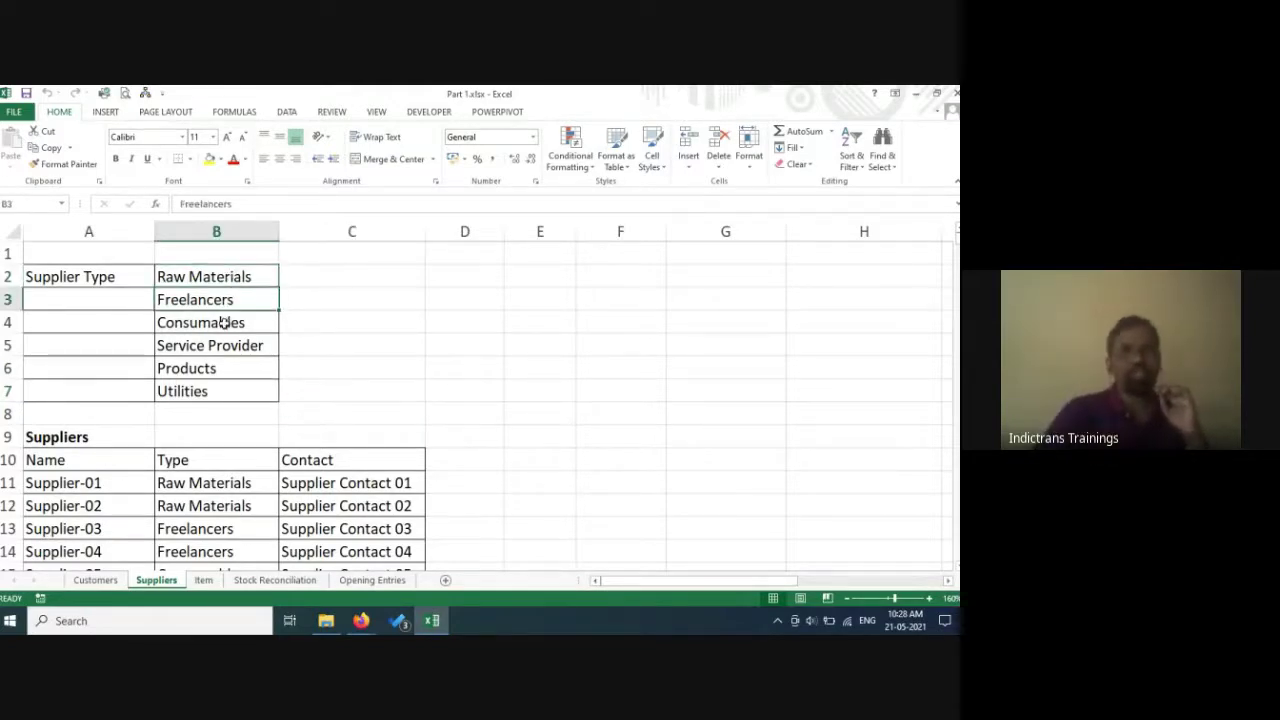
click(224, 322)
click(230, 345)
click(220, 366)
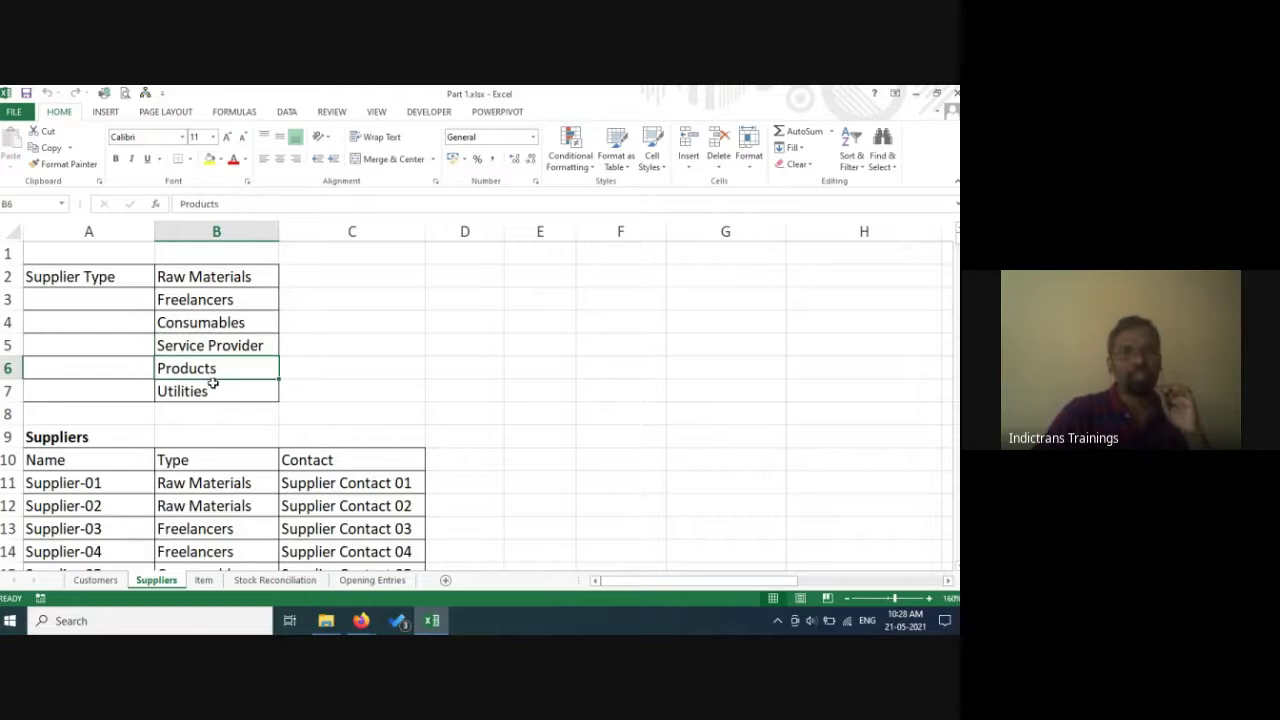
click(210, 392)
click(221, 370)
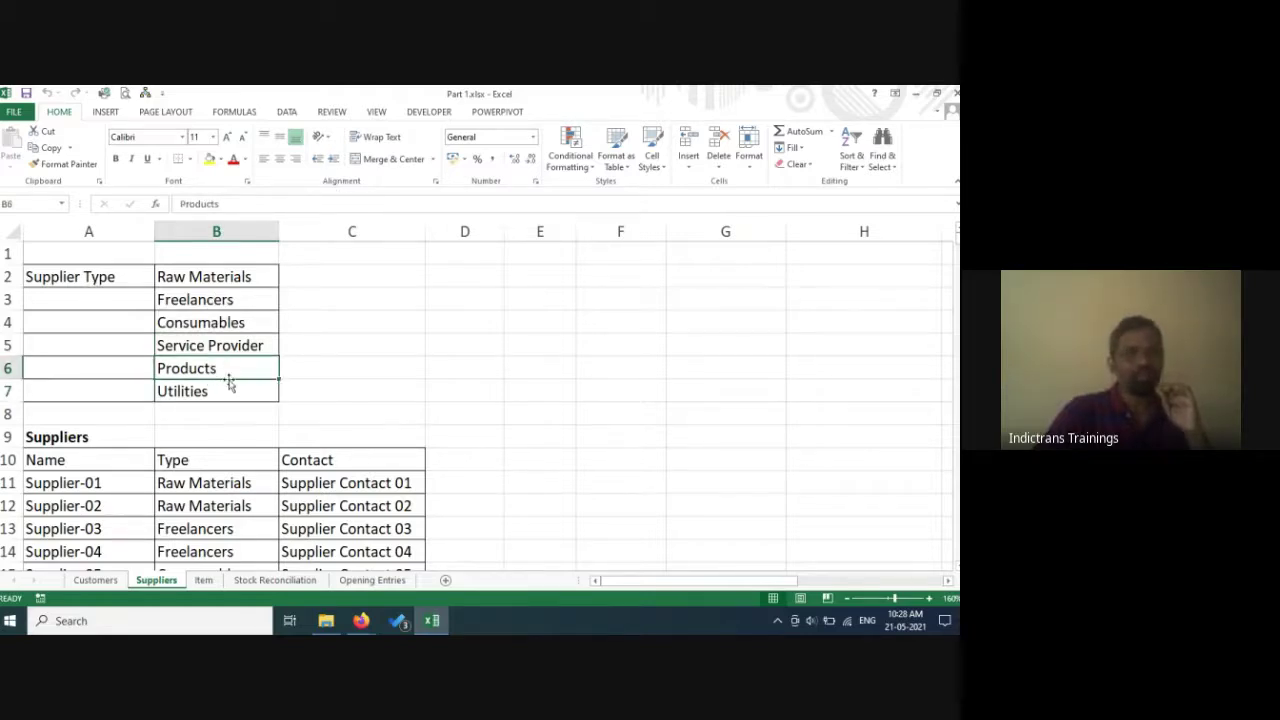
Look through the Suppliers table's names from Supplier-01 to Supplier-10.
scroll(227, 414, down, 2)
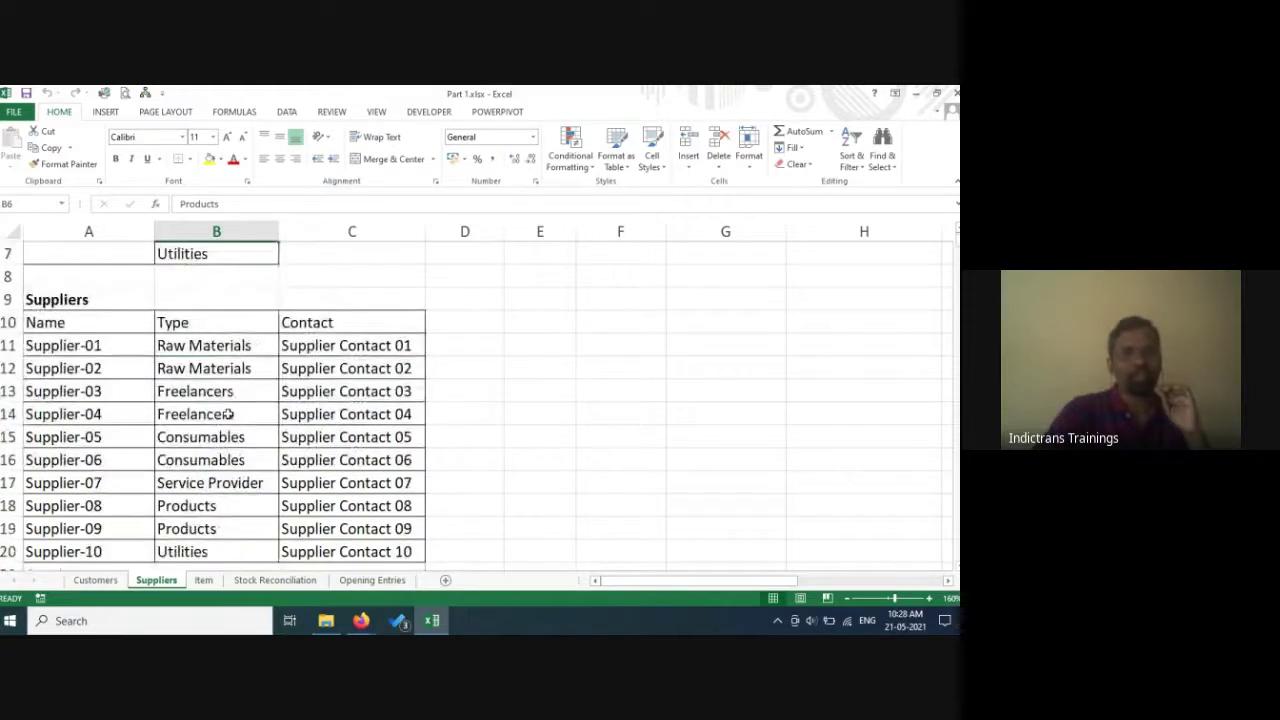
click(86, 326)
key(Down)
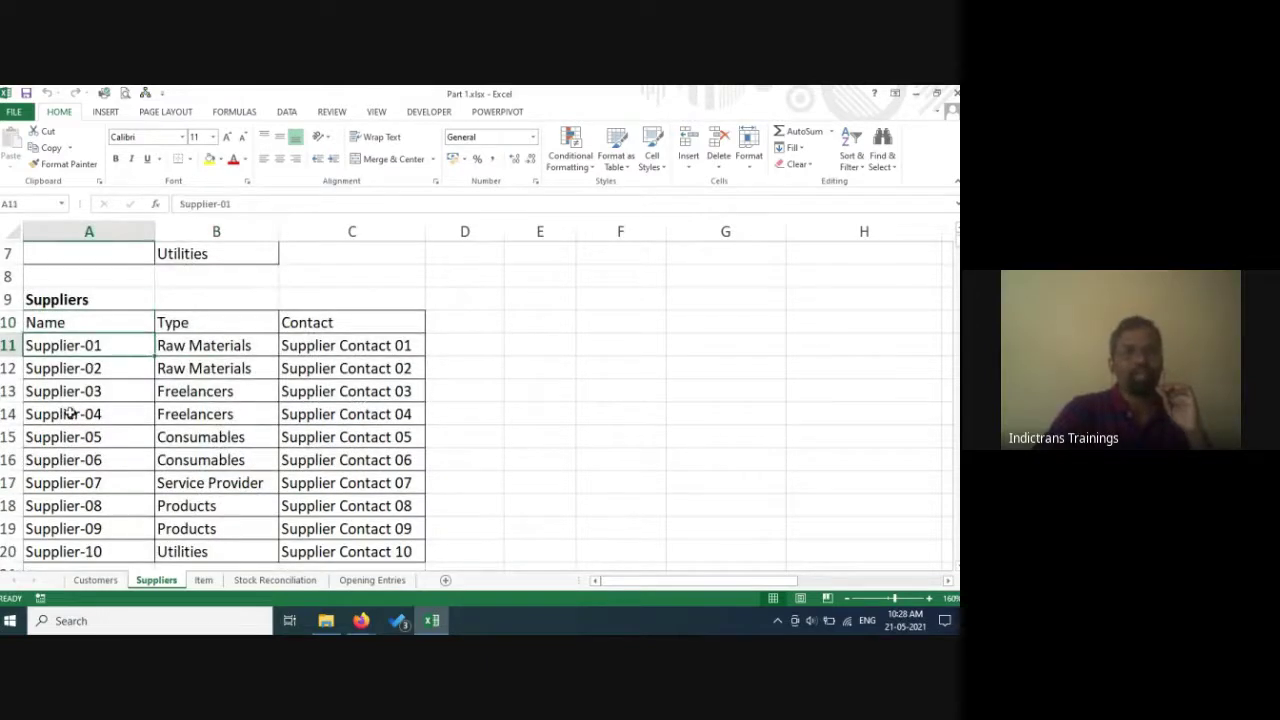
scroll(70, 409, down, 3)
scroll(70, 409, up, 2)
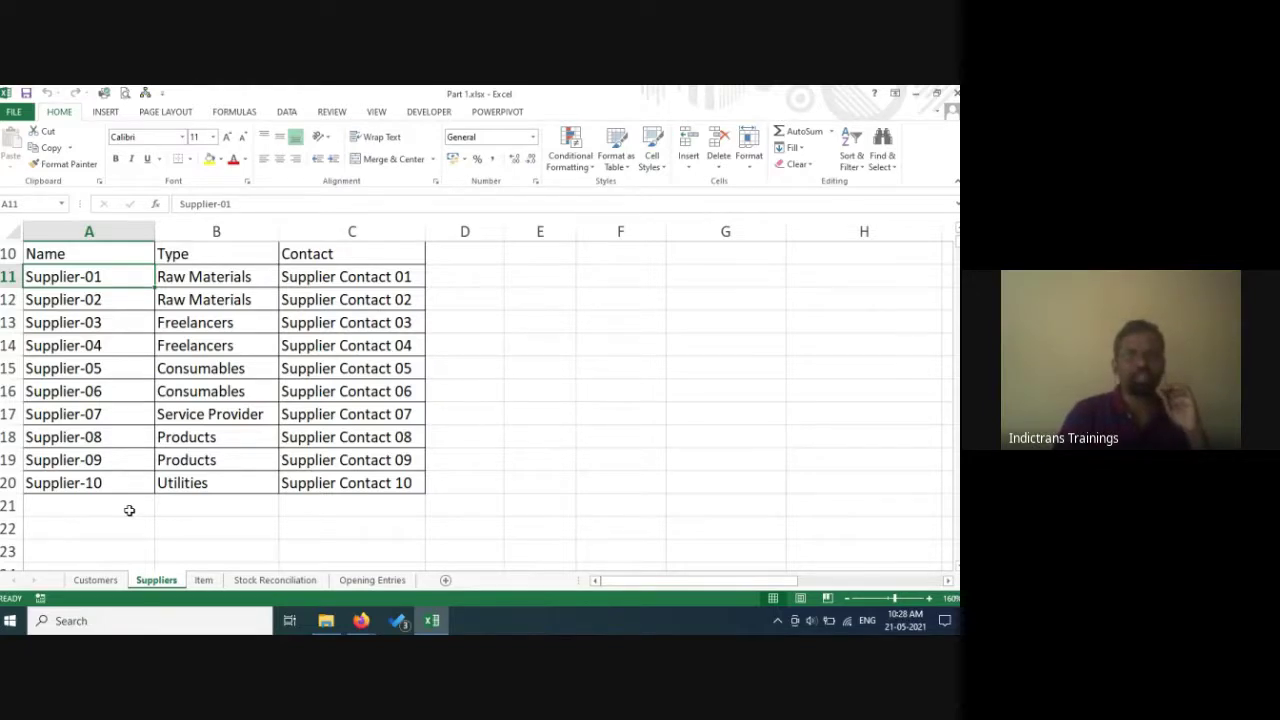
Examine the types assigned to Supplier-01 and Supplier-02 in the Suppliers table.
click(223, 284)
click(220, 302)
scroll(214, 343, up, 2)
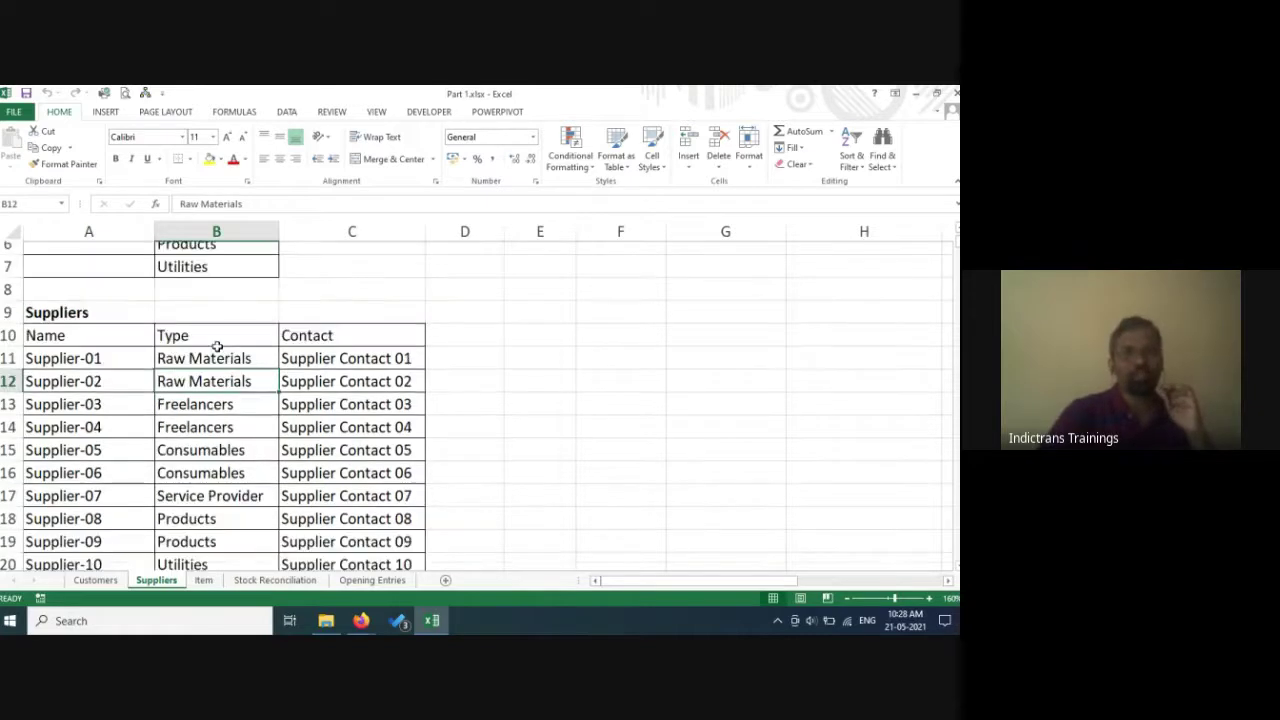
scroll(205, 455, down, 2)
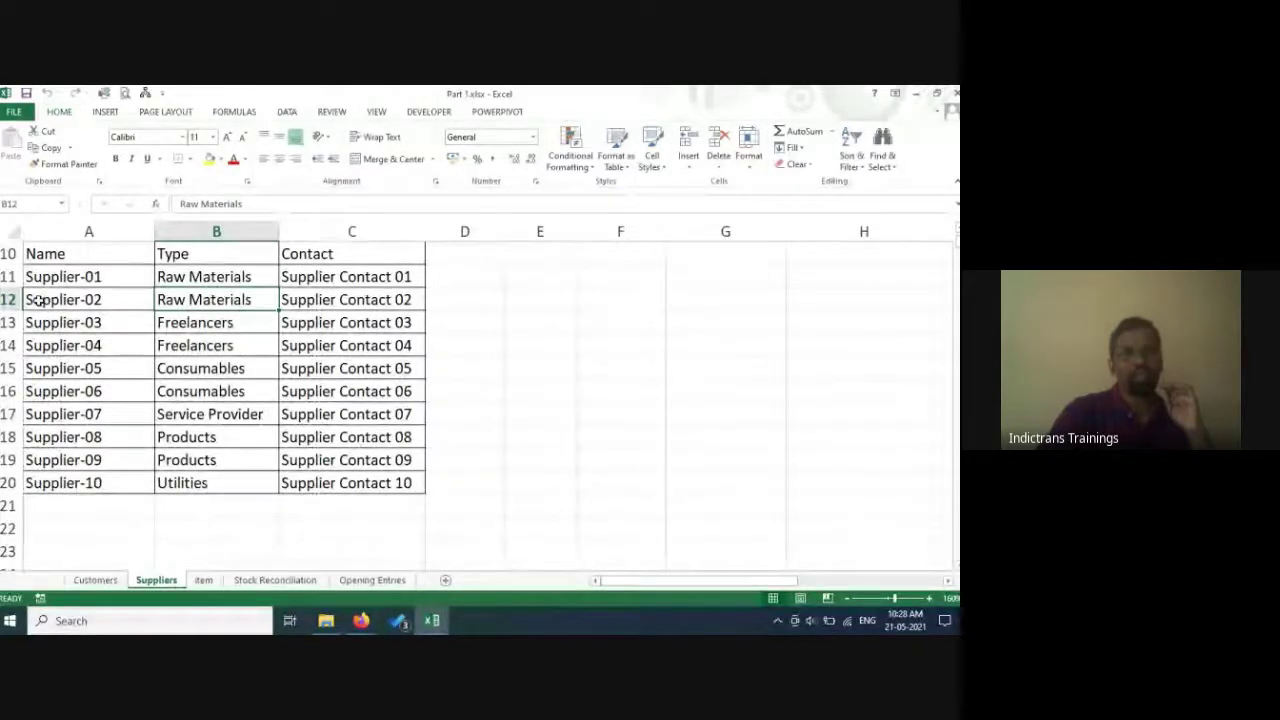
Review the Contact column of the Suppliers table for Supplier-01, Supplier-02 and Supplier-09.
click(334, 286)
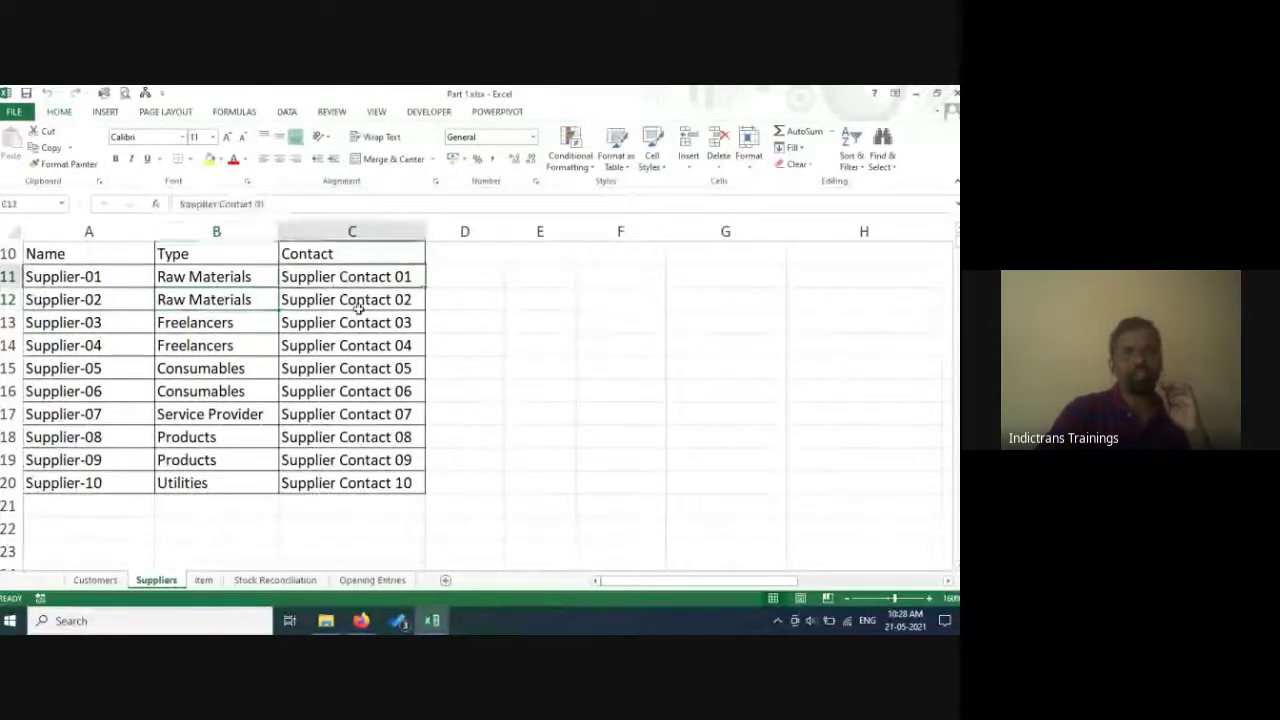
click(359, 306)
click(356, 455)
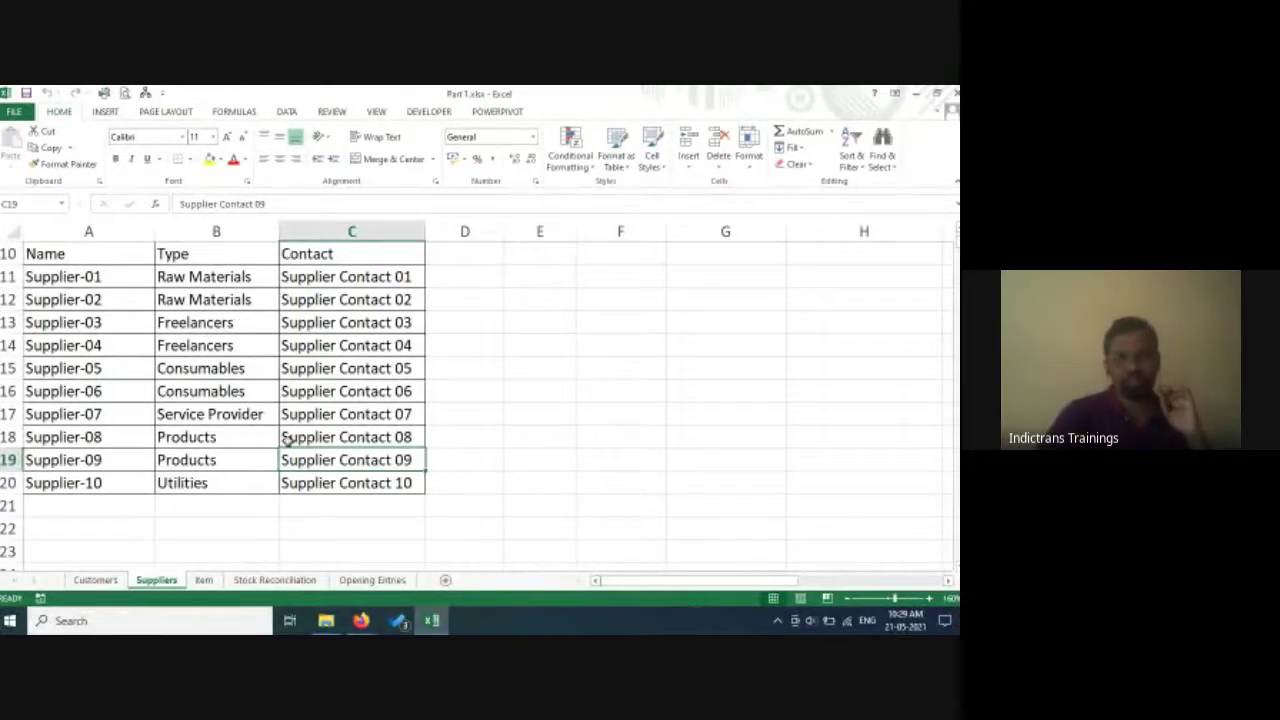
scroll(286, 430, up, 3)
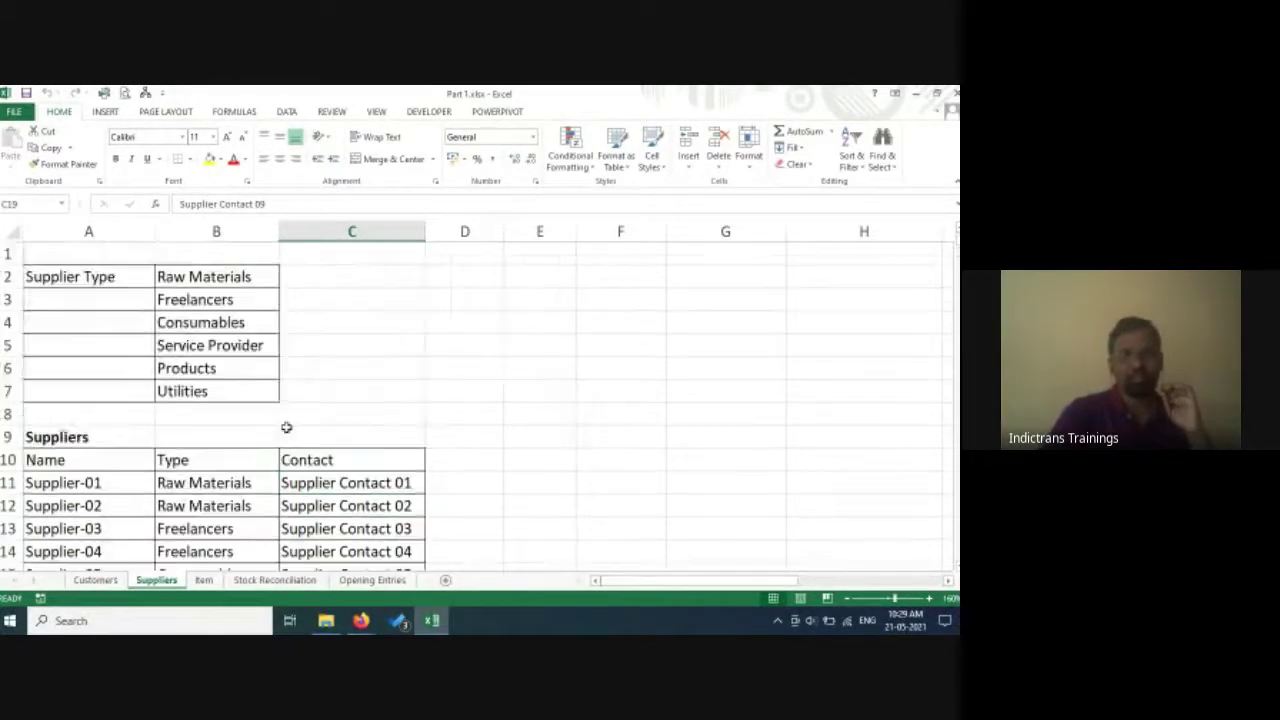
Open the Item sheet and look over its Warehouses list and the item table below it.
click(204, 580)
scroll(198, 374, up, 6)
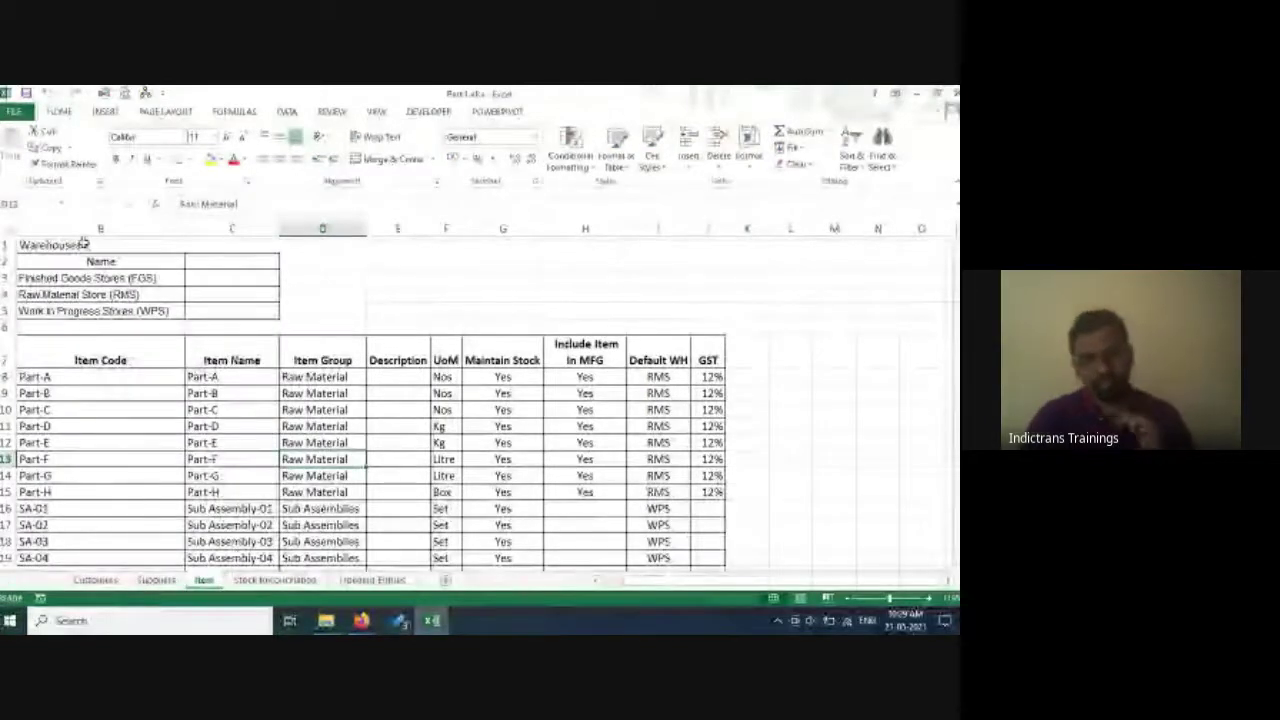
key(ctrl+Home)
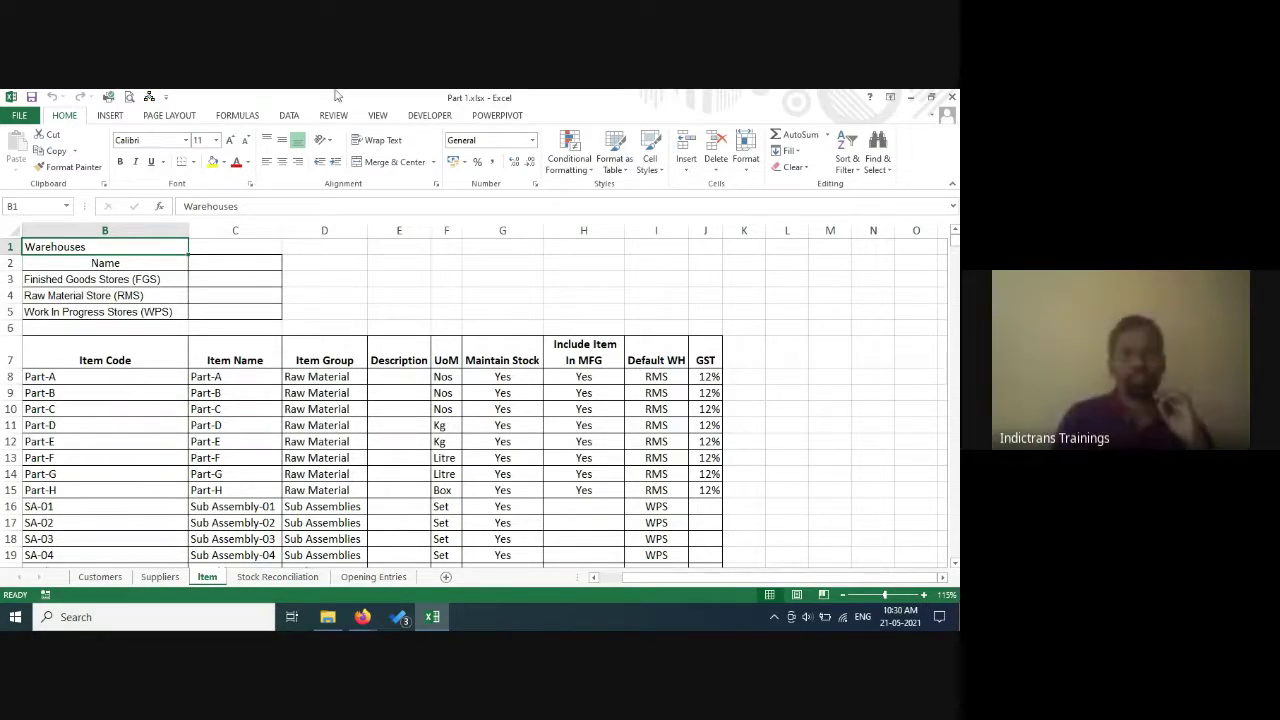
click(155, 424)
scroll(175, 397, down, 5)
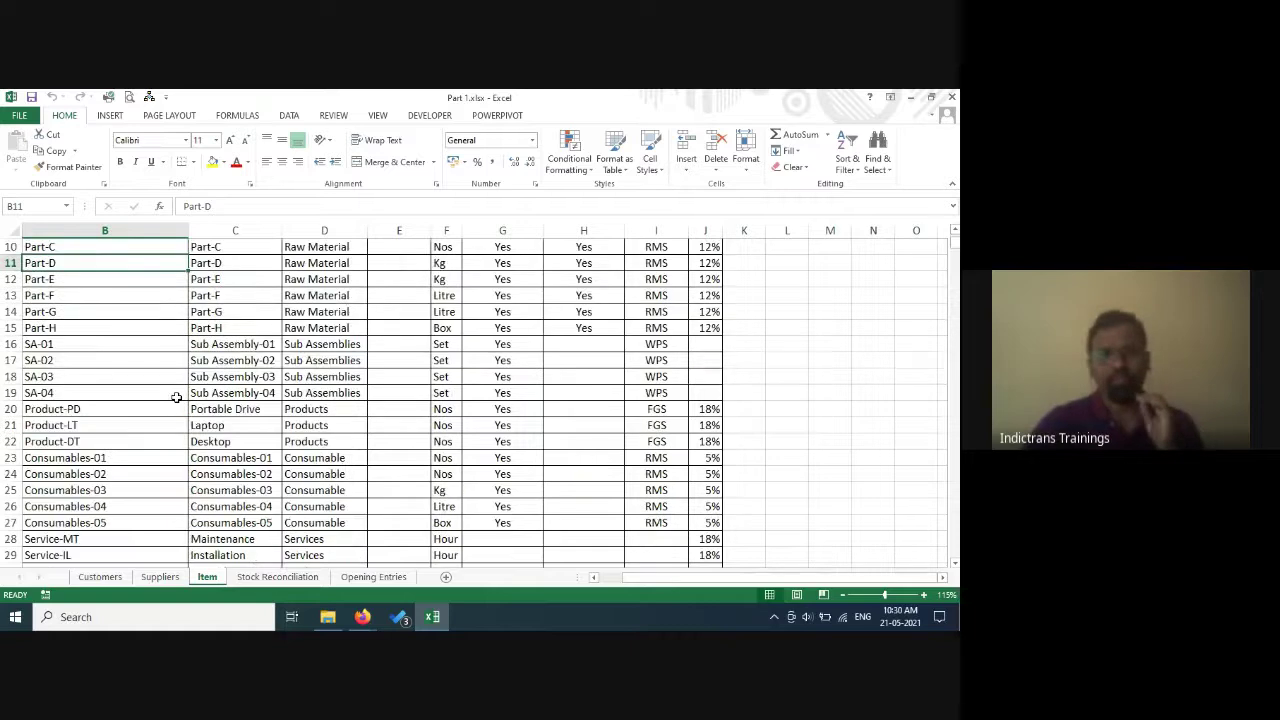
scroll(325, 466, up, 3)
scroll(325, 466, up, 1)
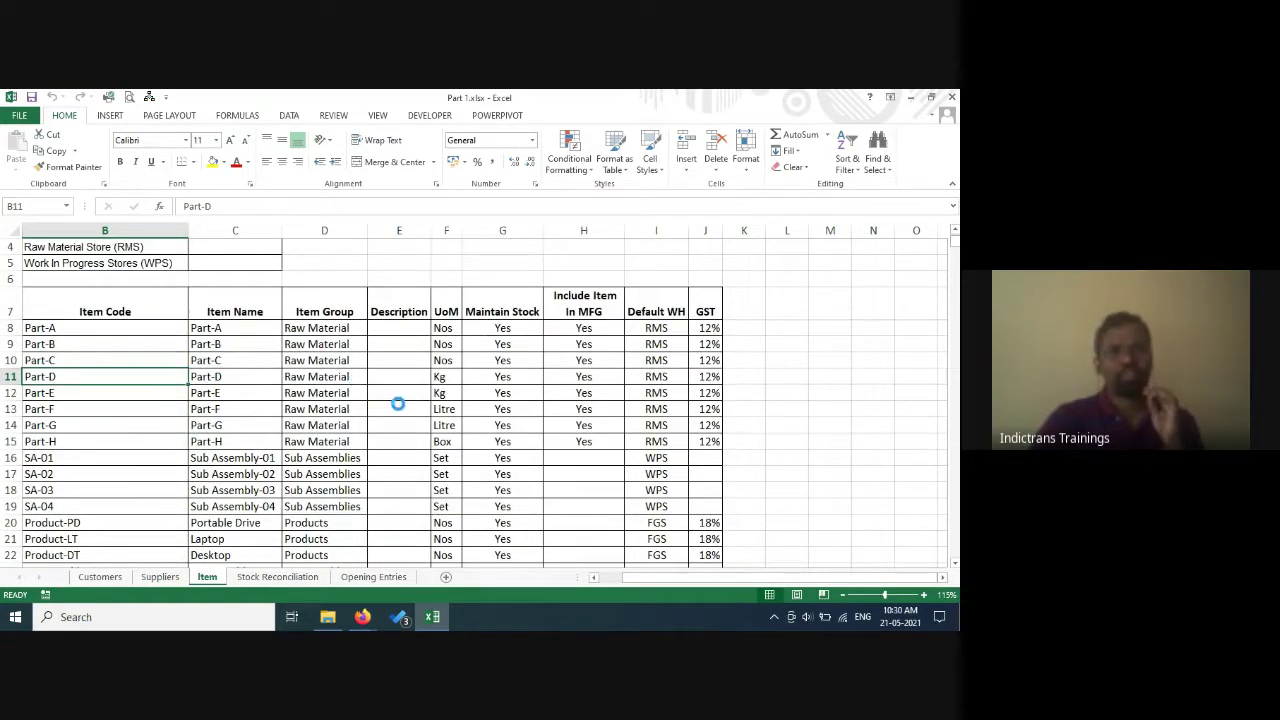
Set the Item sheet's zoom to 145% so the item table's columns from No to GST fit in view.
scroll(400, 400, up, 2)
scroll(477, 412, up, 2)
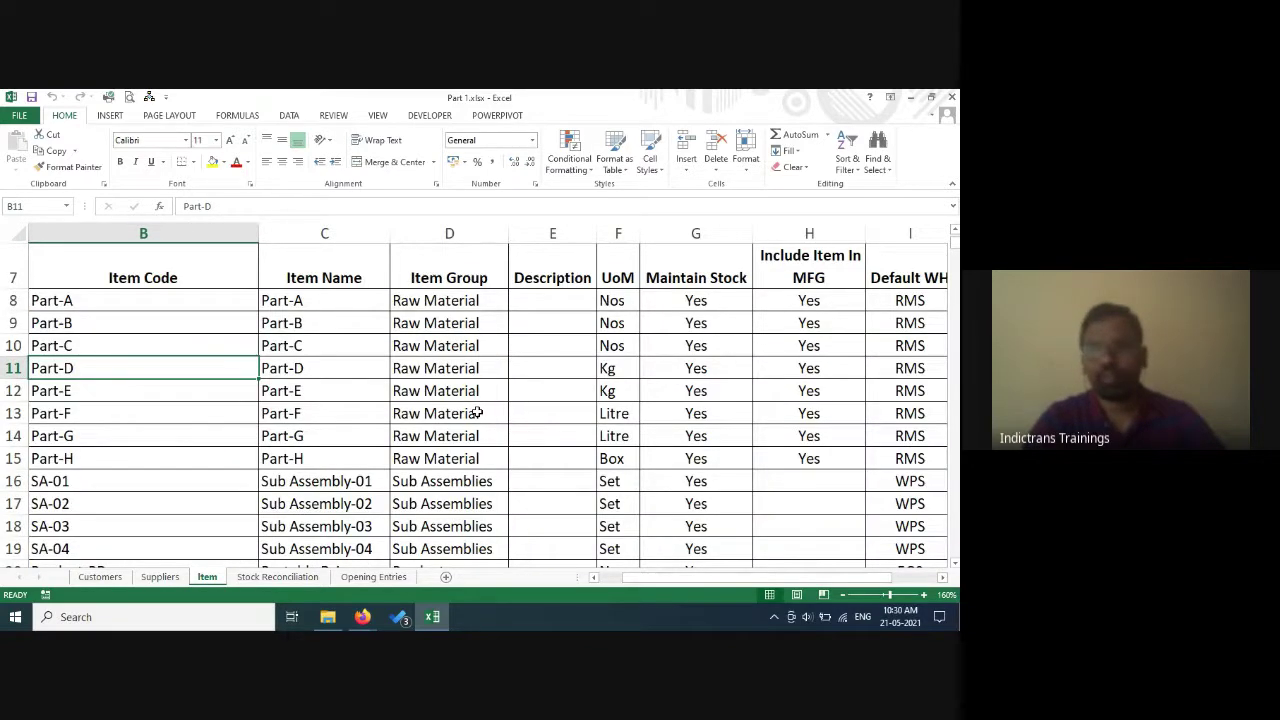
scroll(826, 594, up, 1)
scroll(843, 595, down, 1)
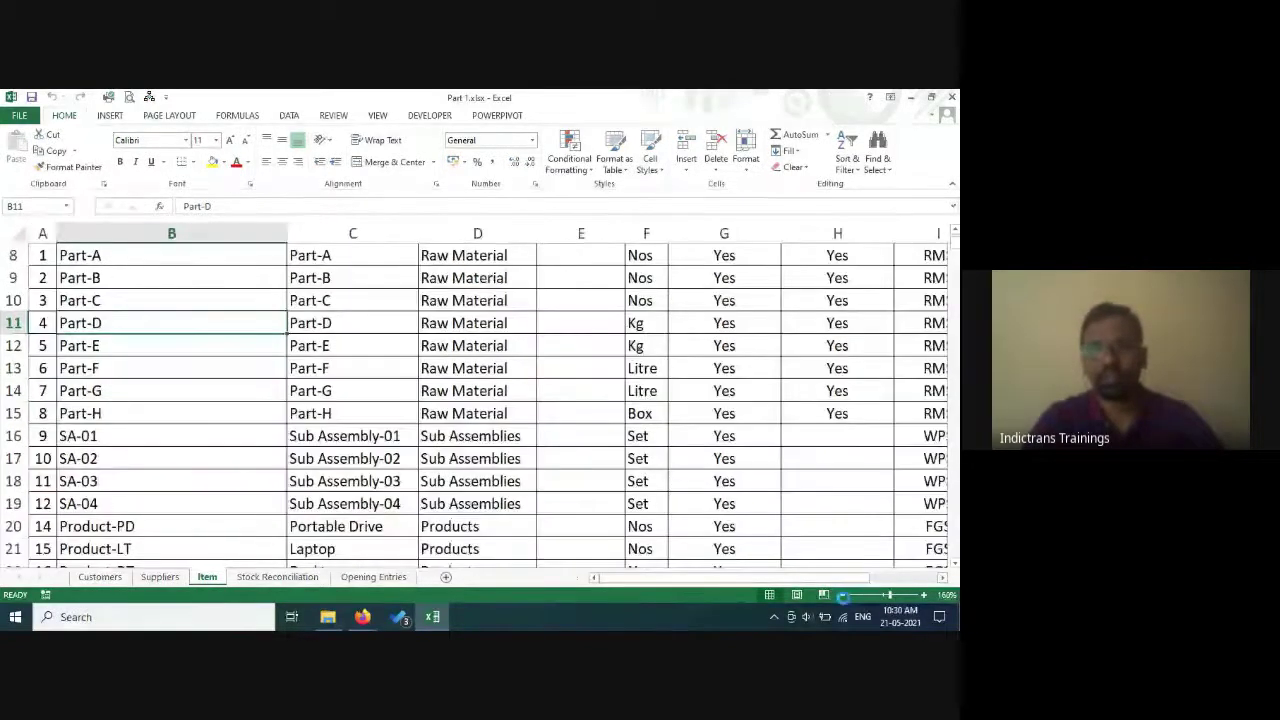
scroll(843, 595, down, 1)
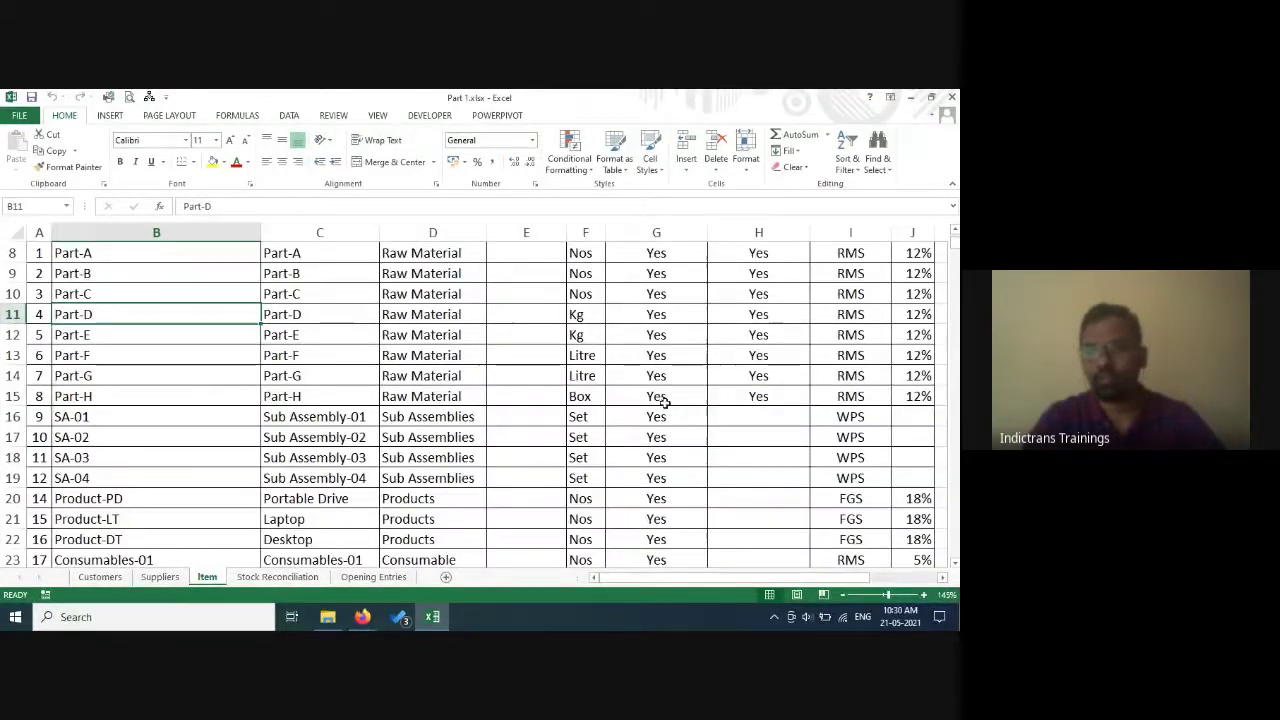
scroll(195, 300, down, 1)
scroll(251, 411, up, 2)
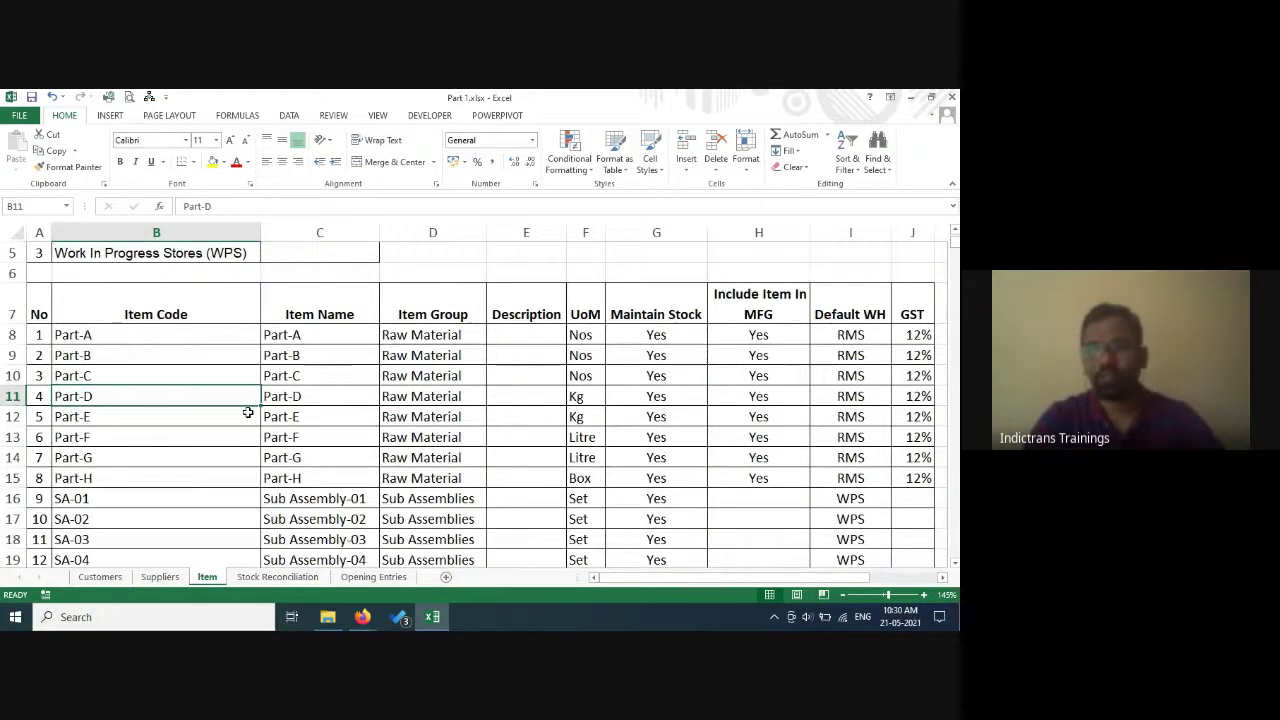
Review the item table's raw material part codes and the Portable Drive, Laptop and Desktop products.
click(110, 340)
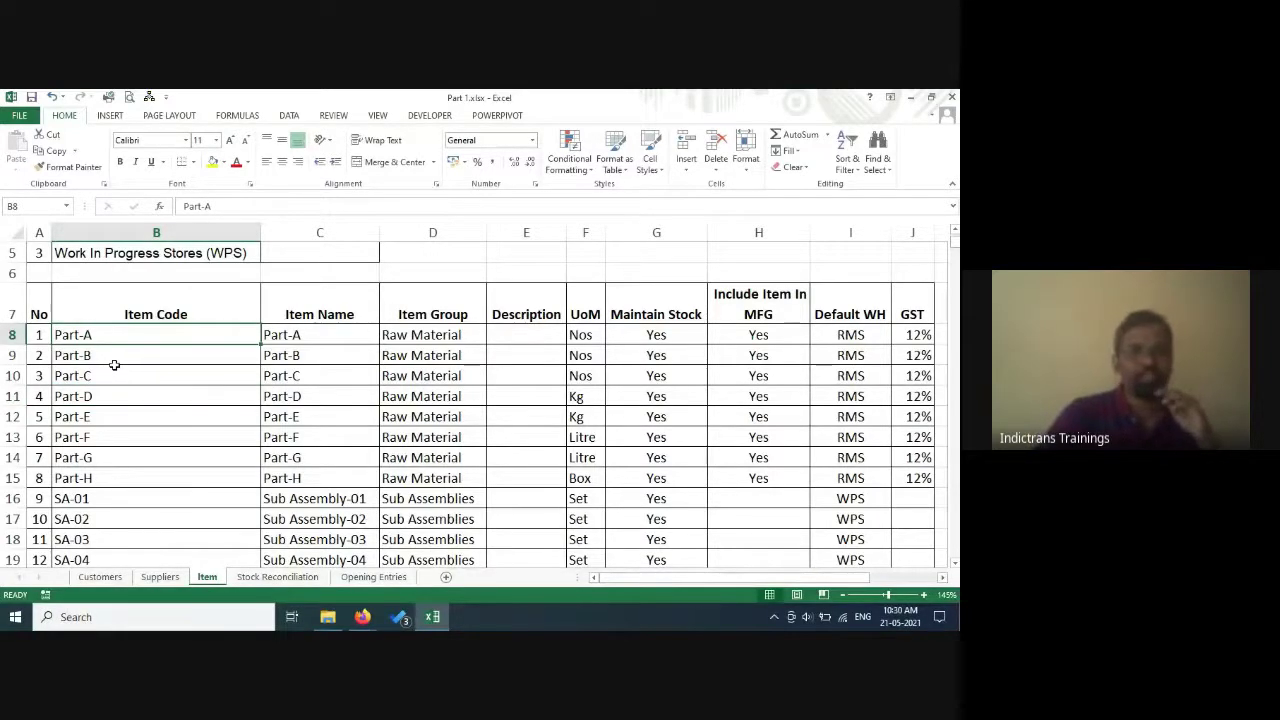
click(114, 370)
scroll(155, 502, down, 2)
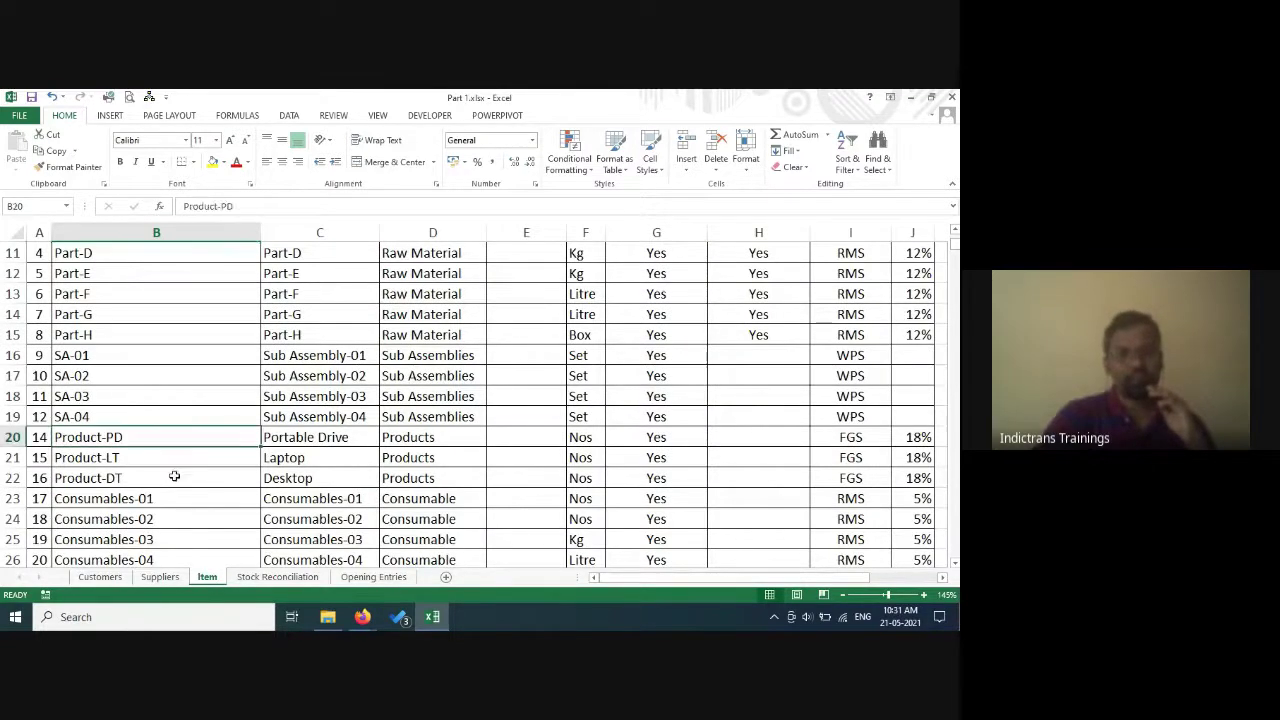
click(292, 440)
click(302, 464)
click(303, 470)
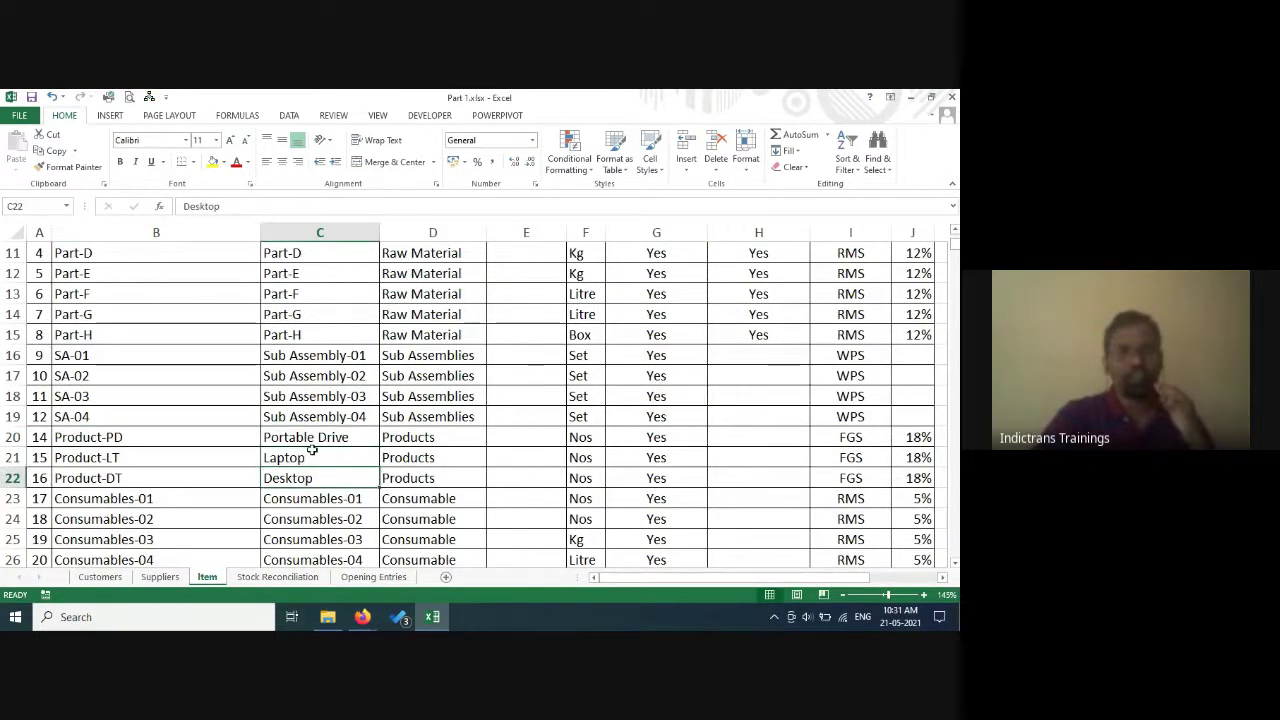
Review the consumable items from Consumables-01 to Consumables-05 in the item table.
click(296, 500)
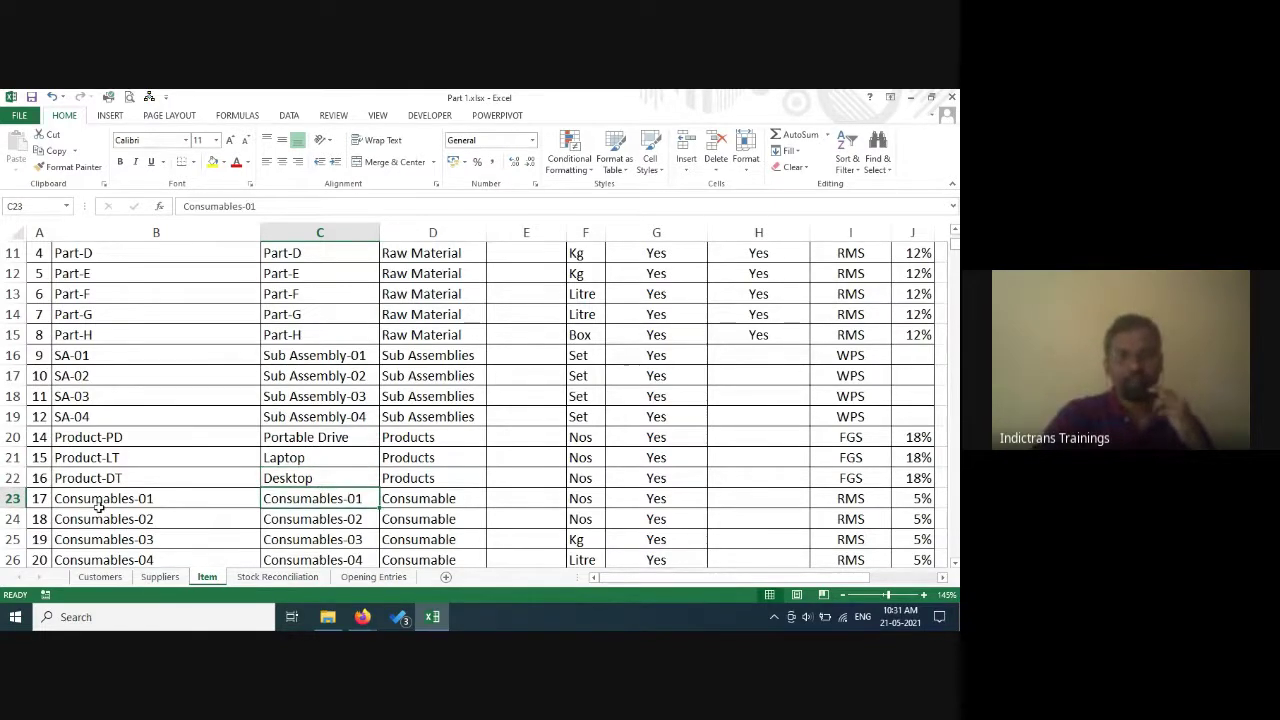
click(171, 519)
scroll(214, 545, down, 2)
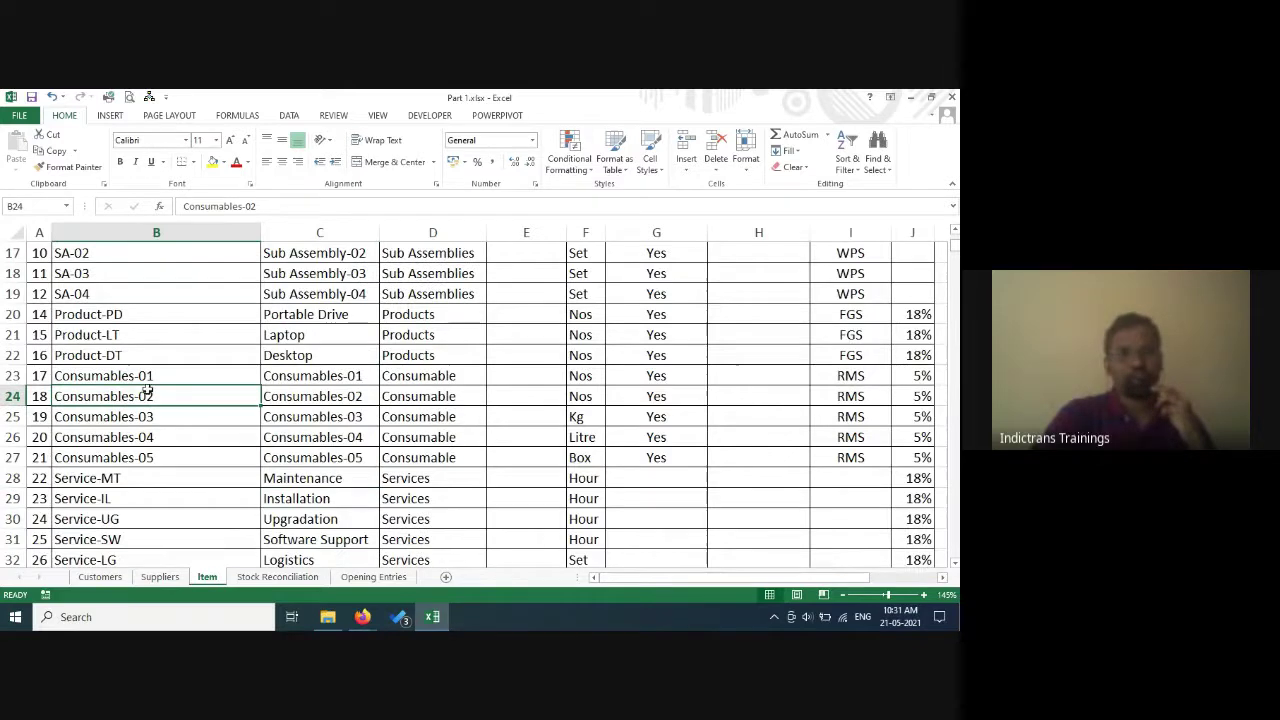
click(168, 417)
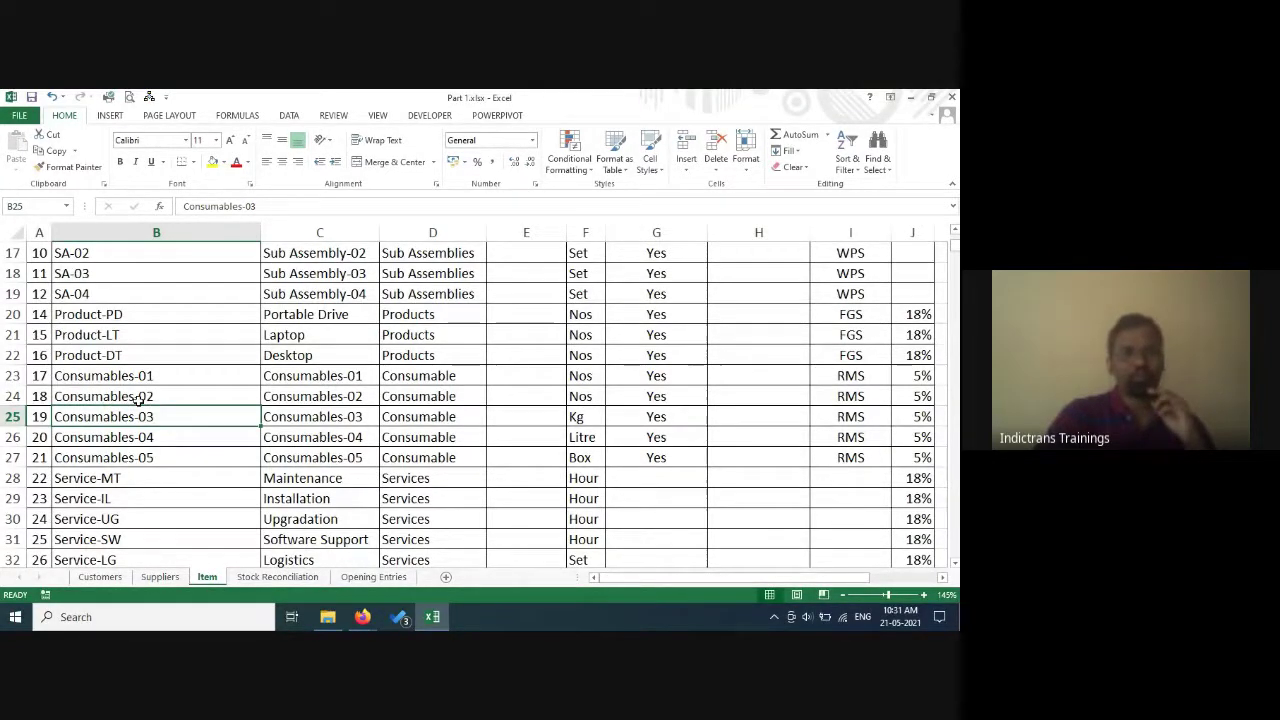
click(152, 457)
Review the service items in the item table, including Installation, Upgradation and Software Support.
scroll(155, 367, down, 2)
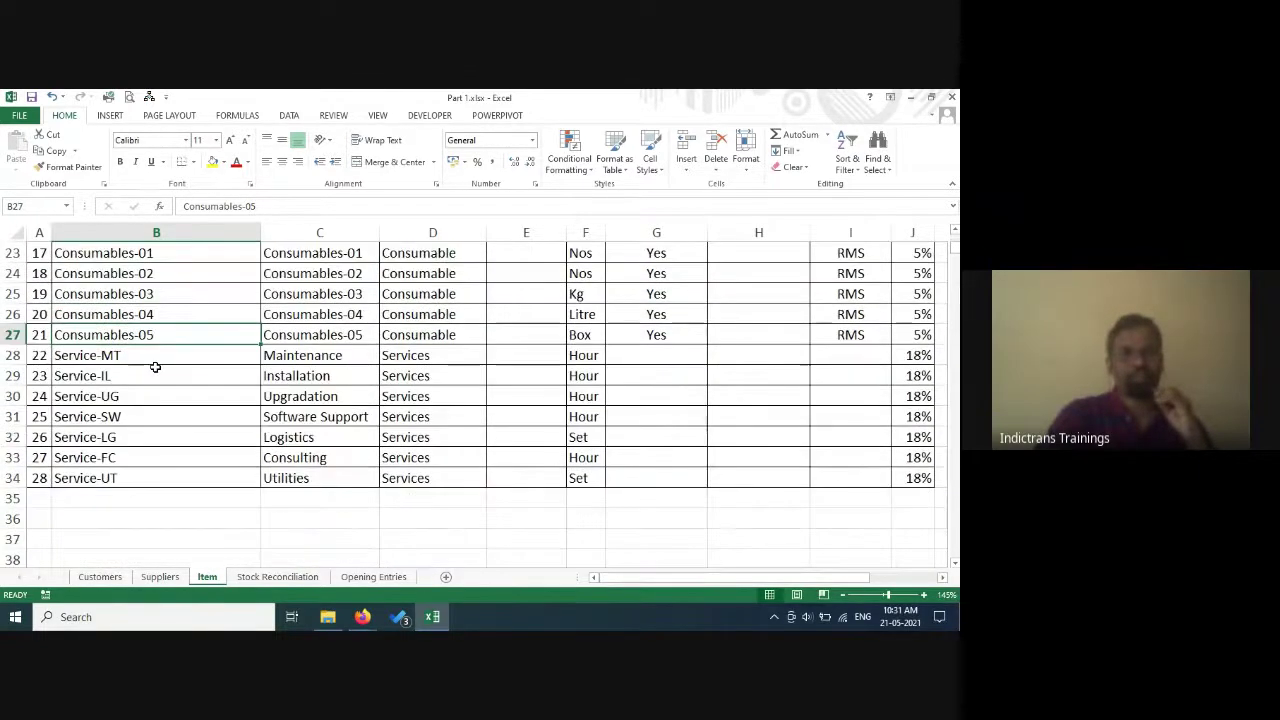
click(302, 376)
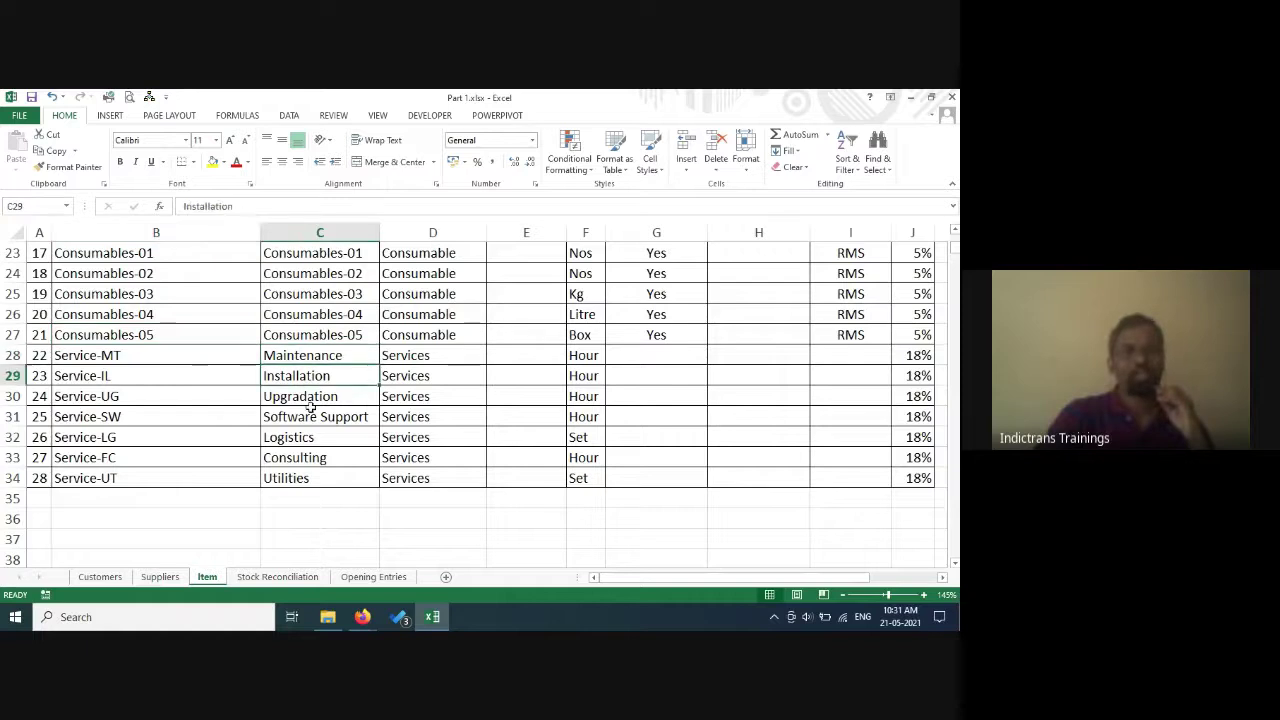
click(325, 394)
click(320, 418)
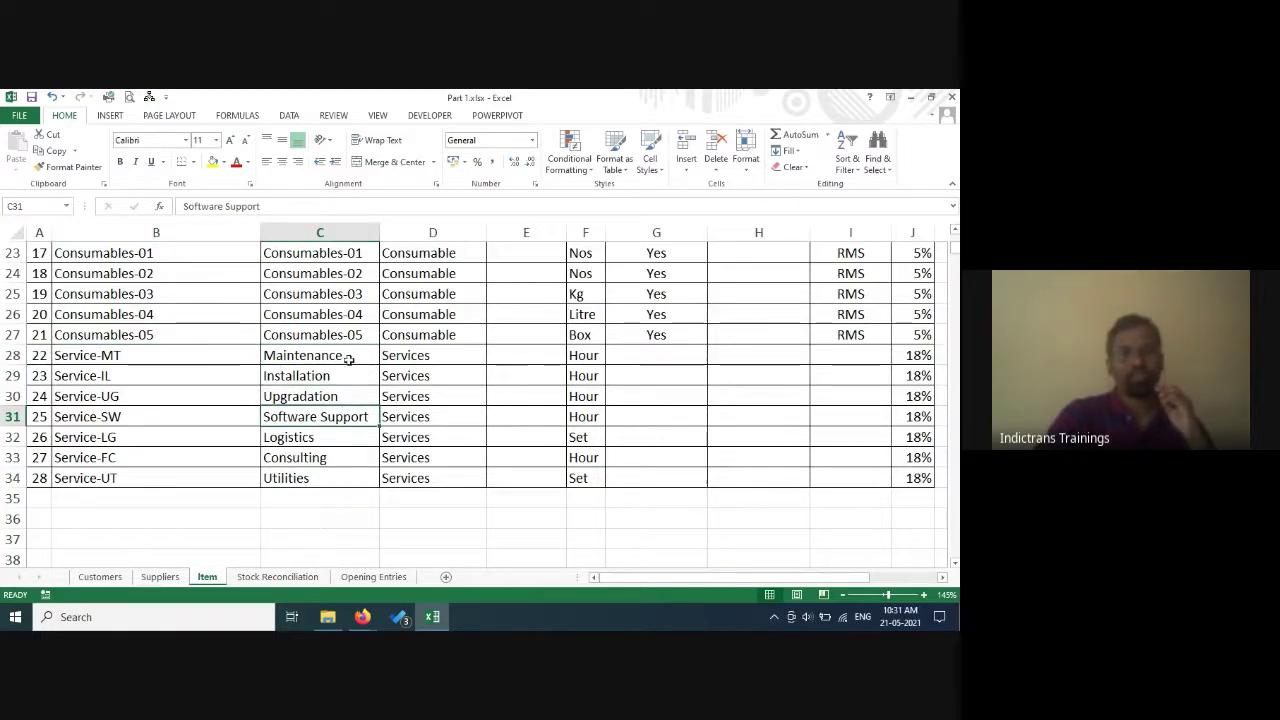
Return to the start of the item table and examine the Item Group column from Part-A onward.
scroll(450, 398, up, 6)
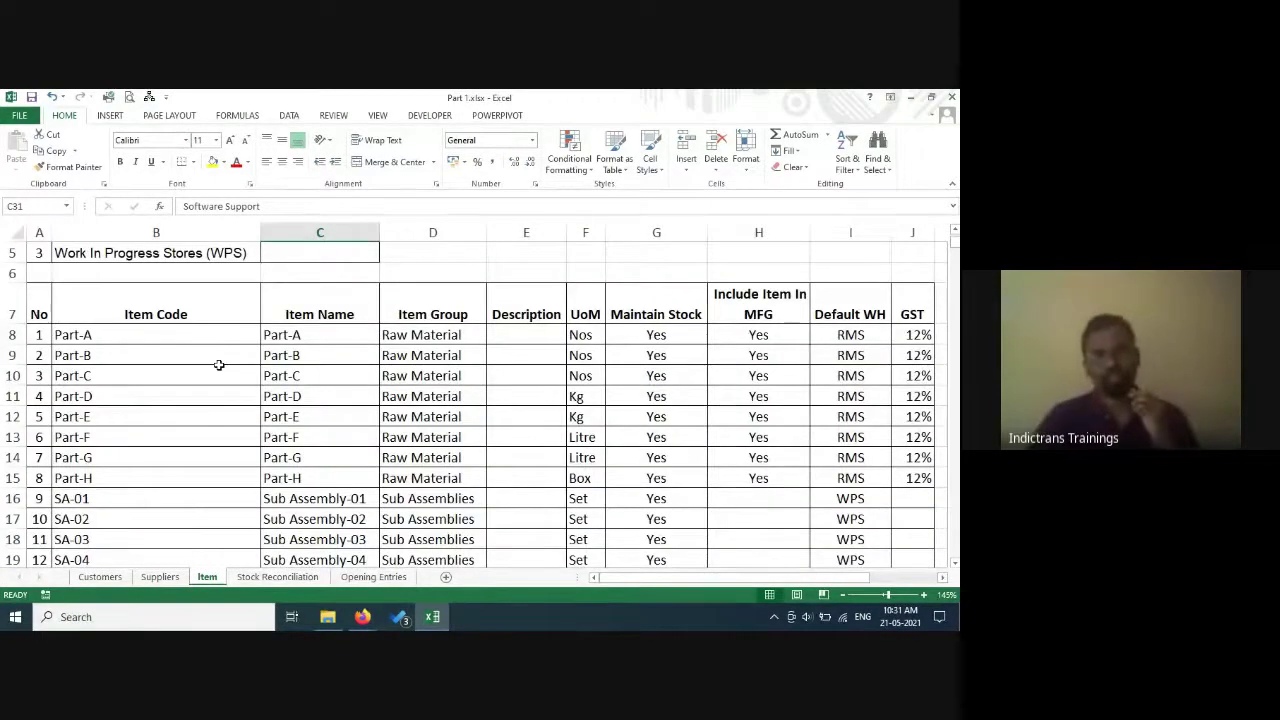
click(450, 338)
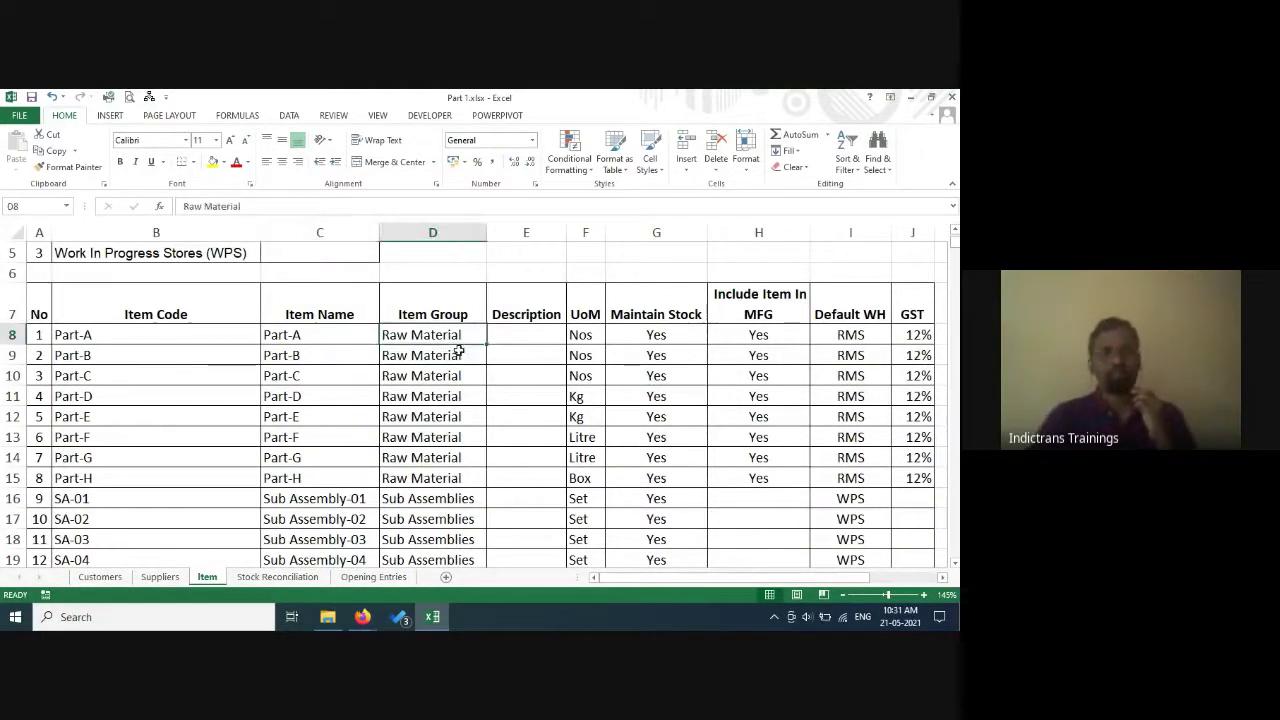
scroll(450, 350, up, 2)
scroll(440, 340, down, 2)
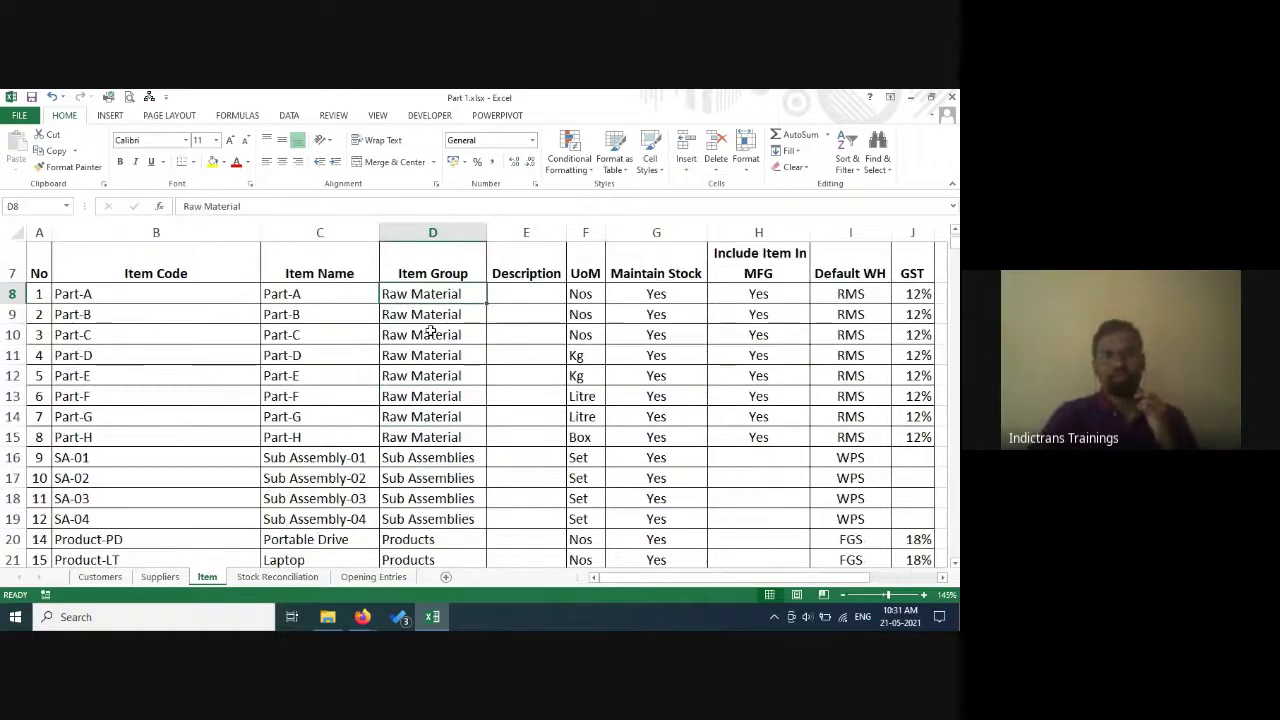
Review the Item Group column of the item table across raw materials, sub assemblies, products, consumables and services.
scroll(436, 470, up, 2)
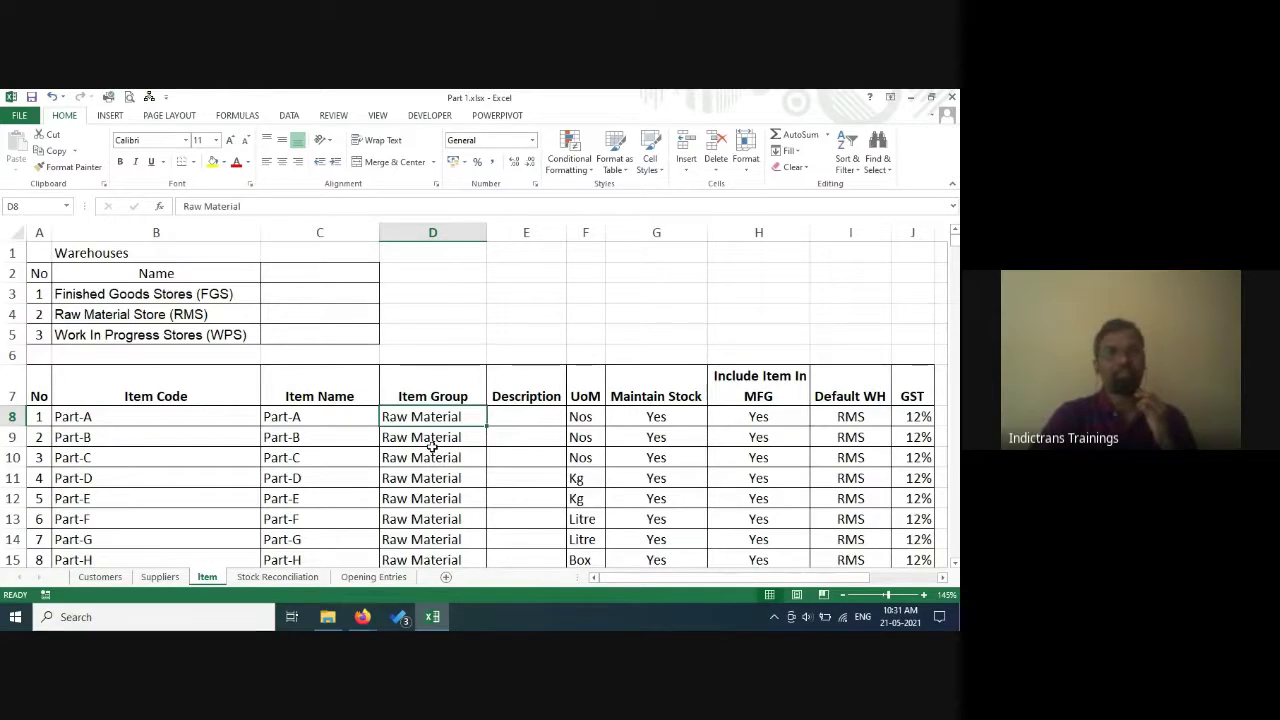
scroll(474, 480, down, 1)
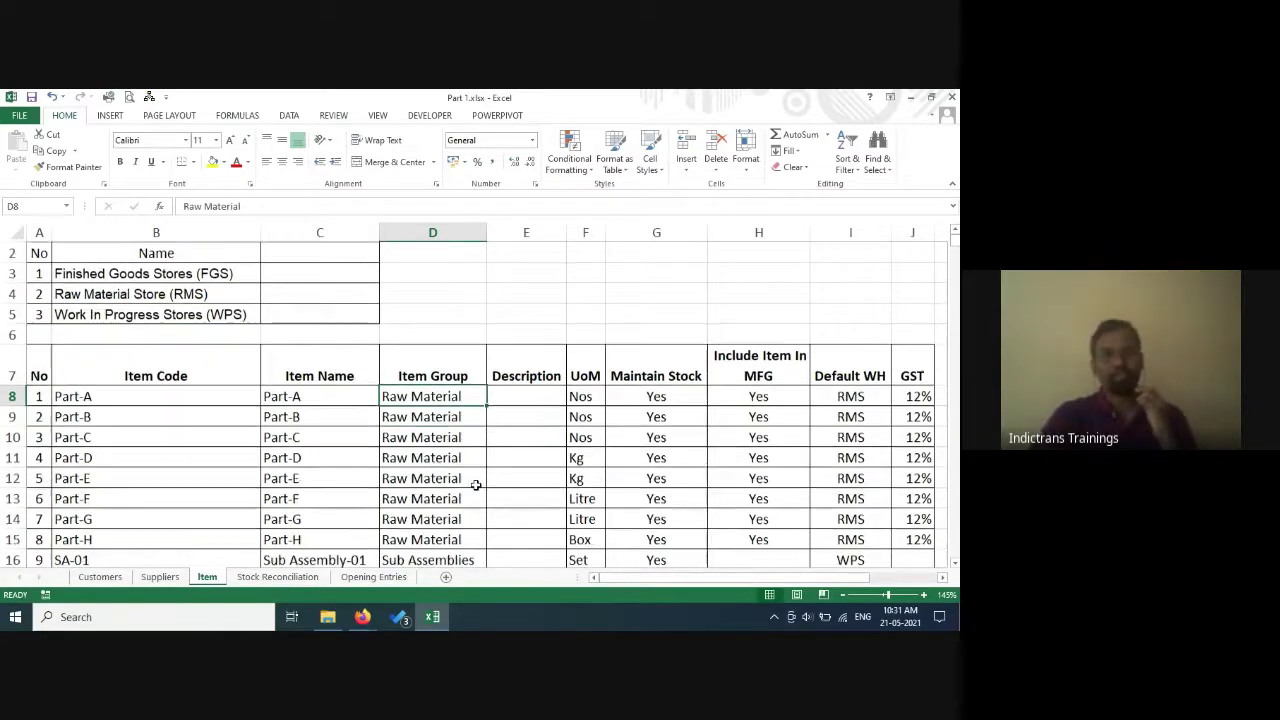
scroll(476, 485, down, 2)
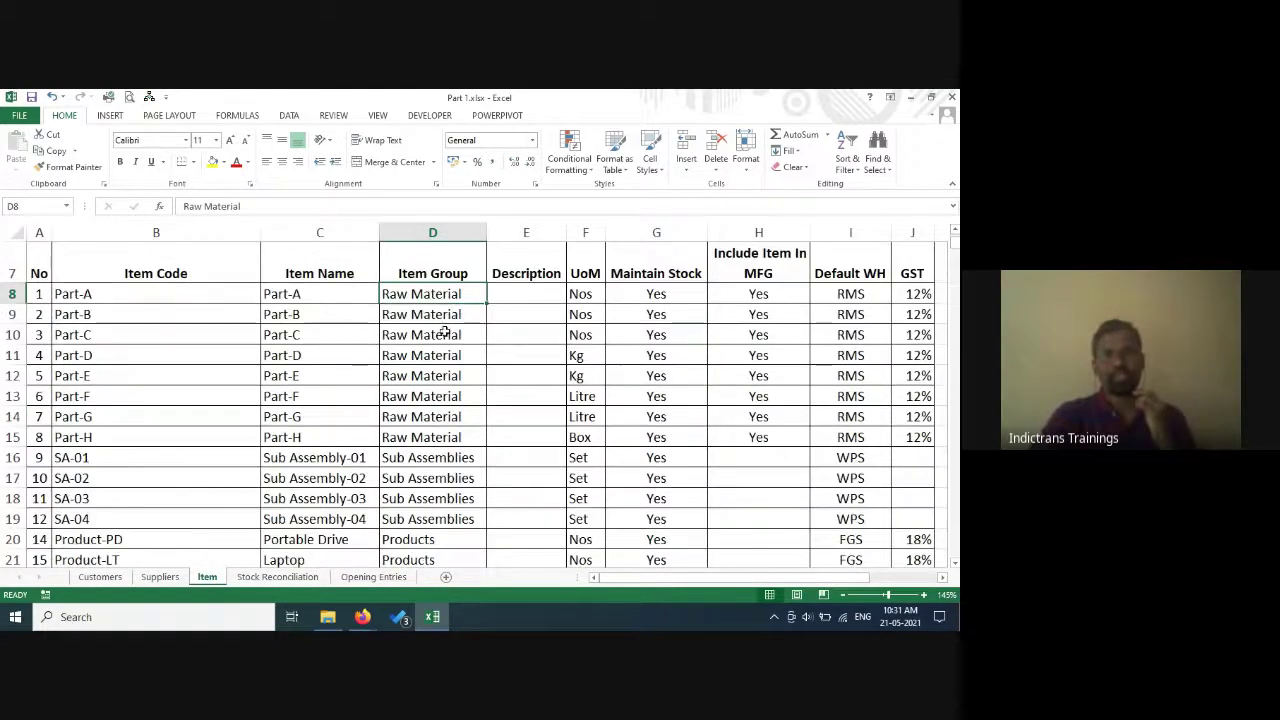
scroll(455, 457, down, 2)
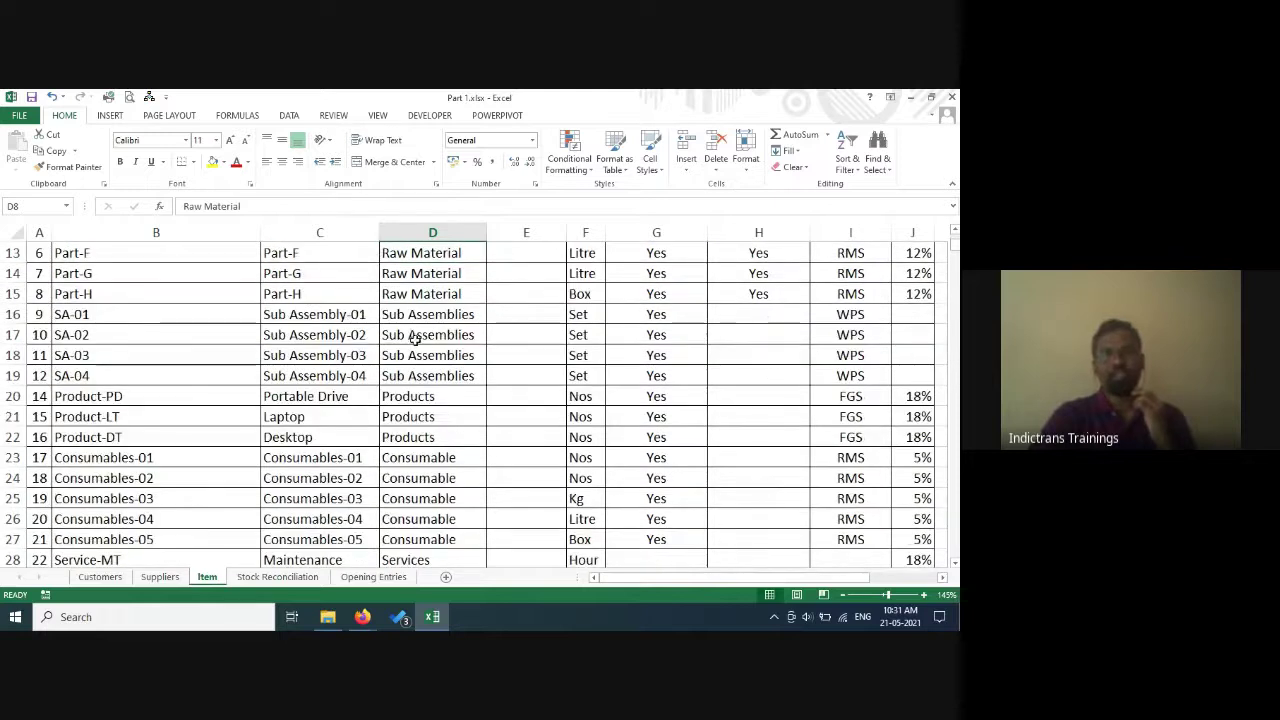
click(414, 337)
click(430, 419)
click(442, 497)
scroll(443, 528, down, 2)
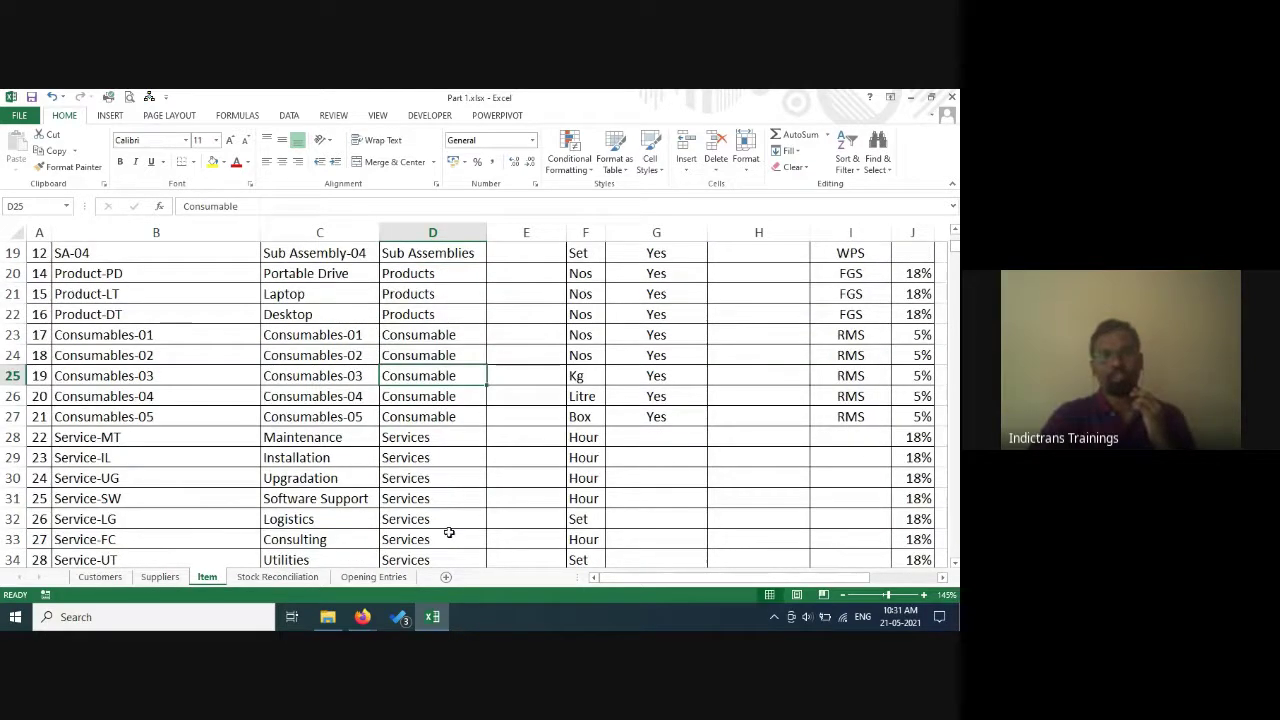
click(445, 492)
scroll(423, 457, down, 4)
scroll(423, 452, up, 10)
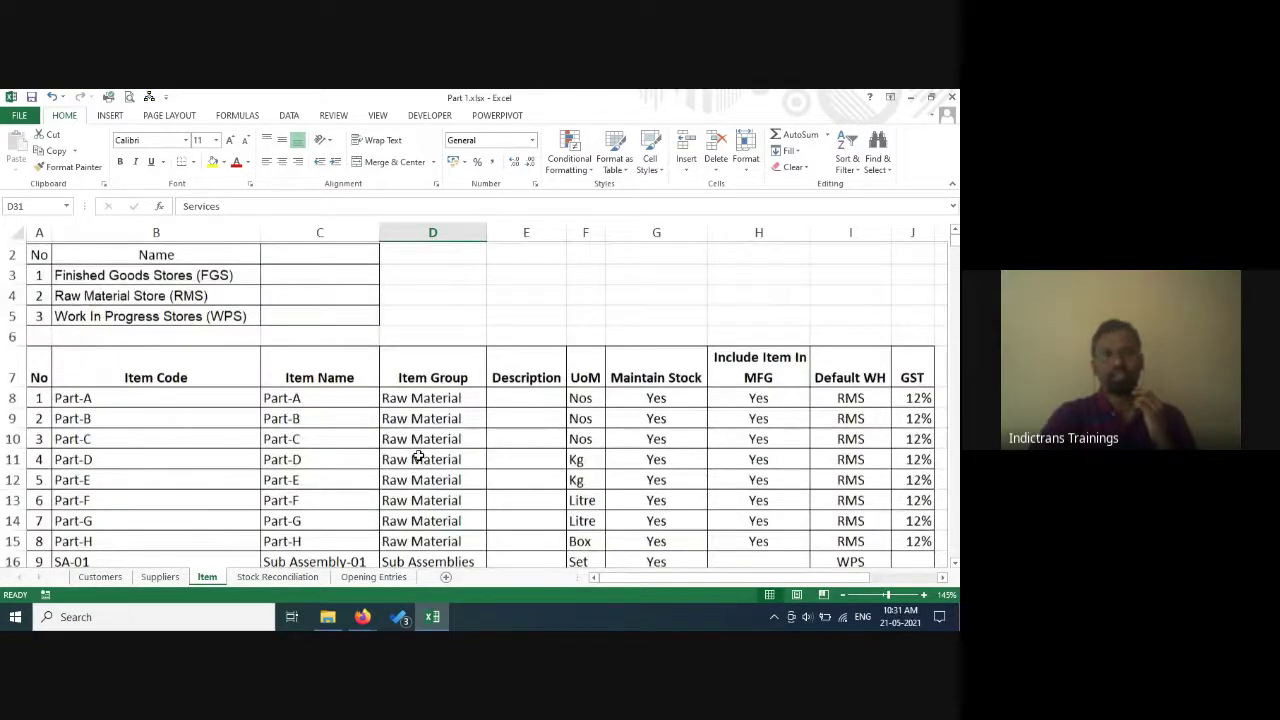
scroll(418, 457, up, 1)
Examine the Description and UoM columns of the item table, from the raw materials down to the consumables.
click(528, 416)
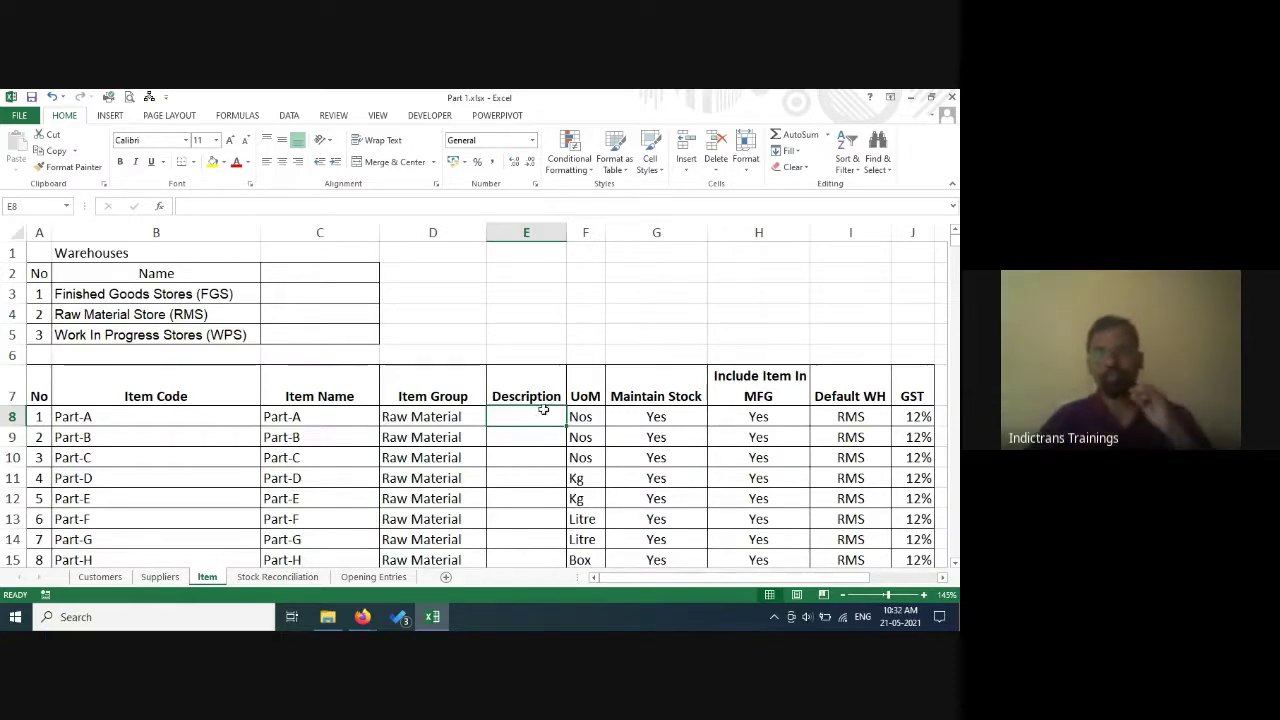
click(587, 398)
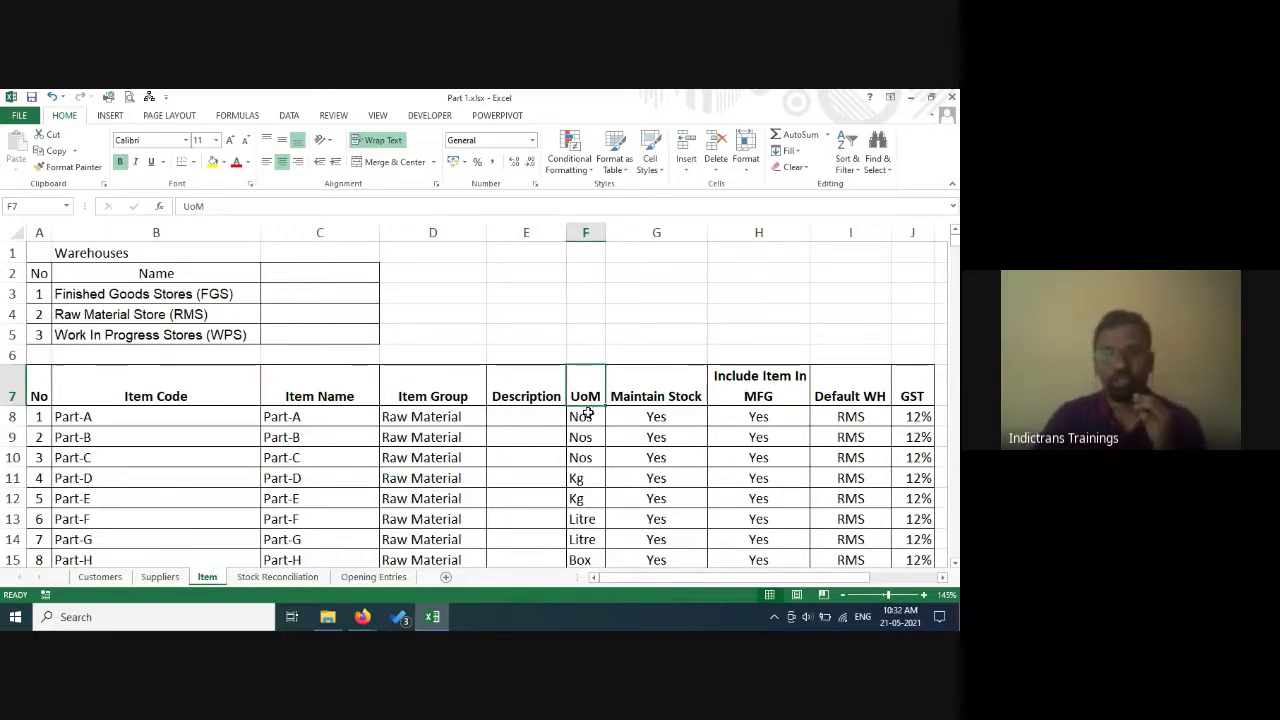
key(Down)
key(Down)
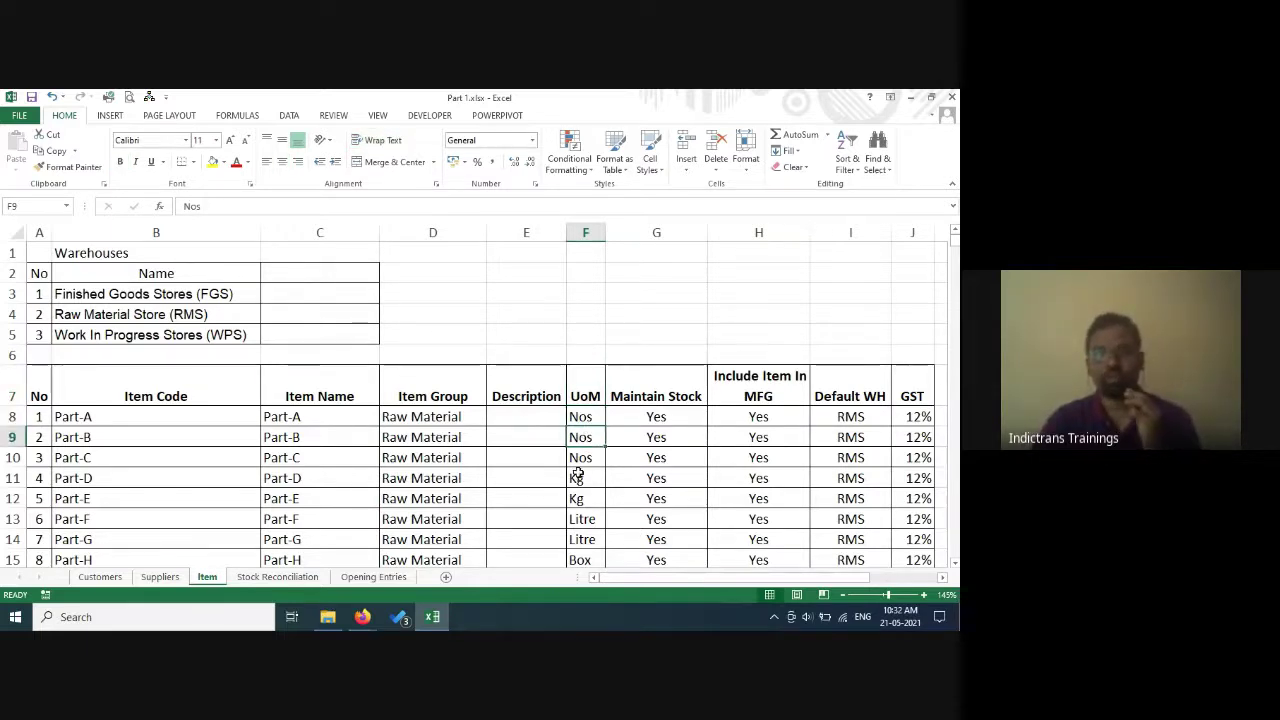
click(587, 456)
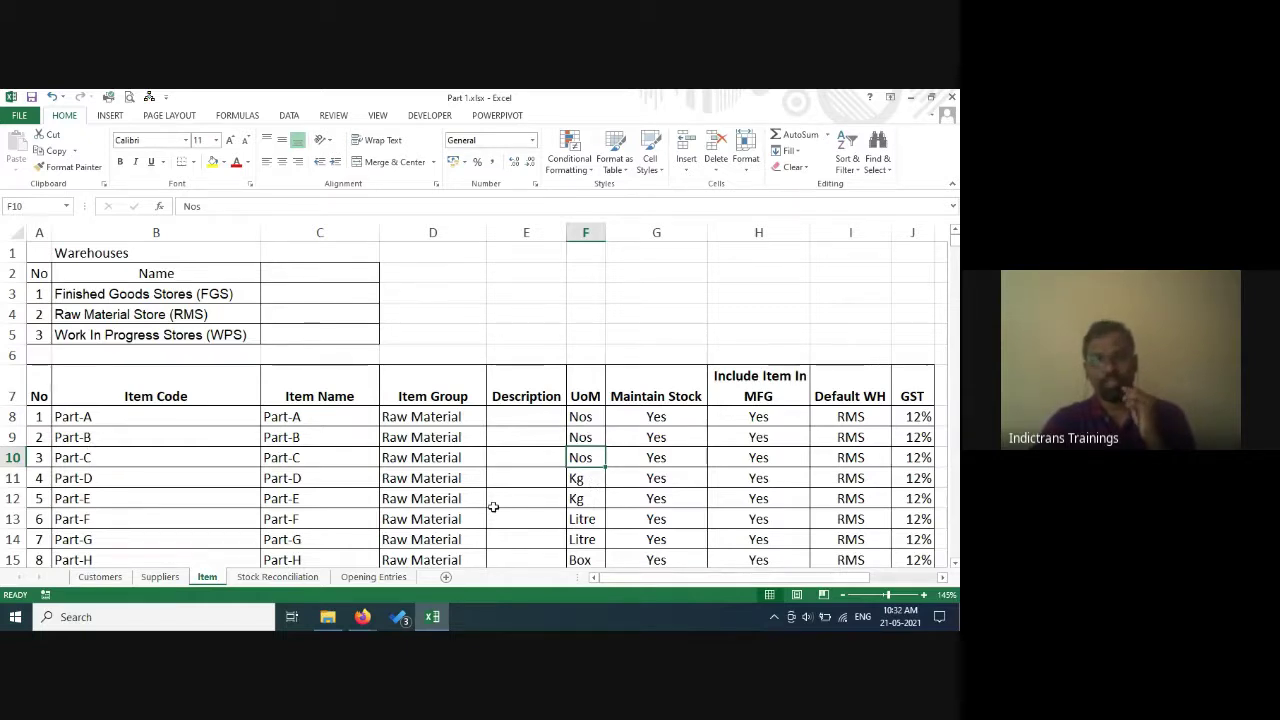
scroll(493, 507, down, 2)
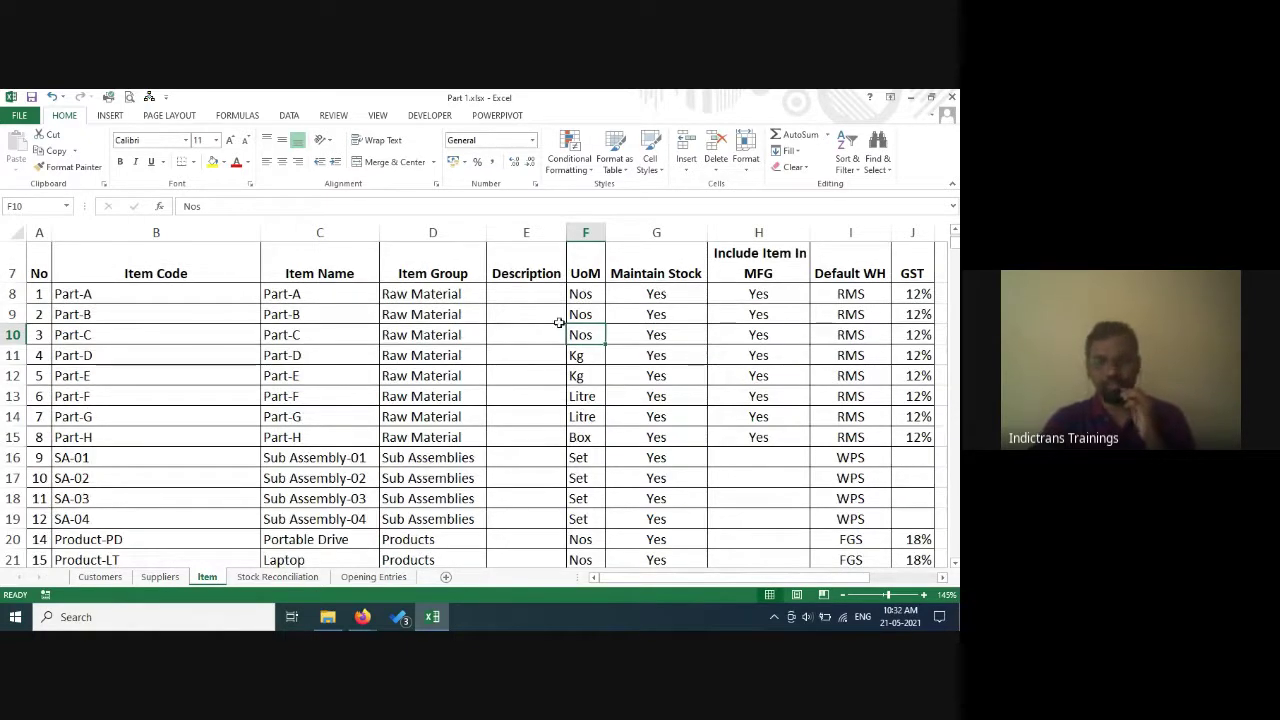
scroll(588, 502, down, 1)
scroll(588, 503, down, 4)
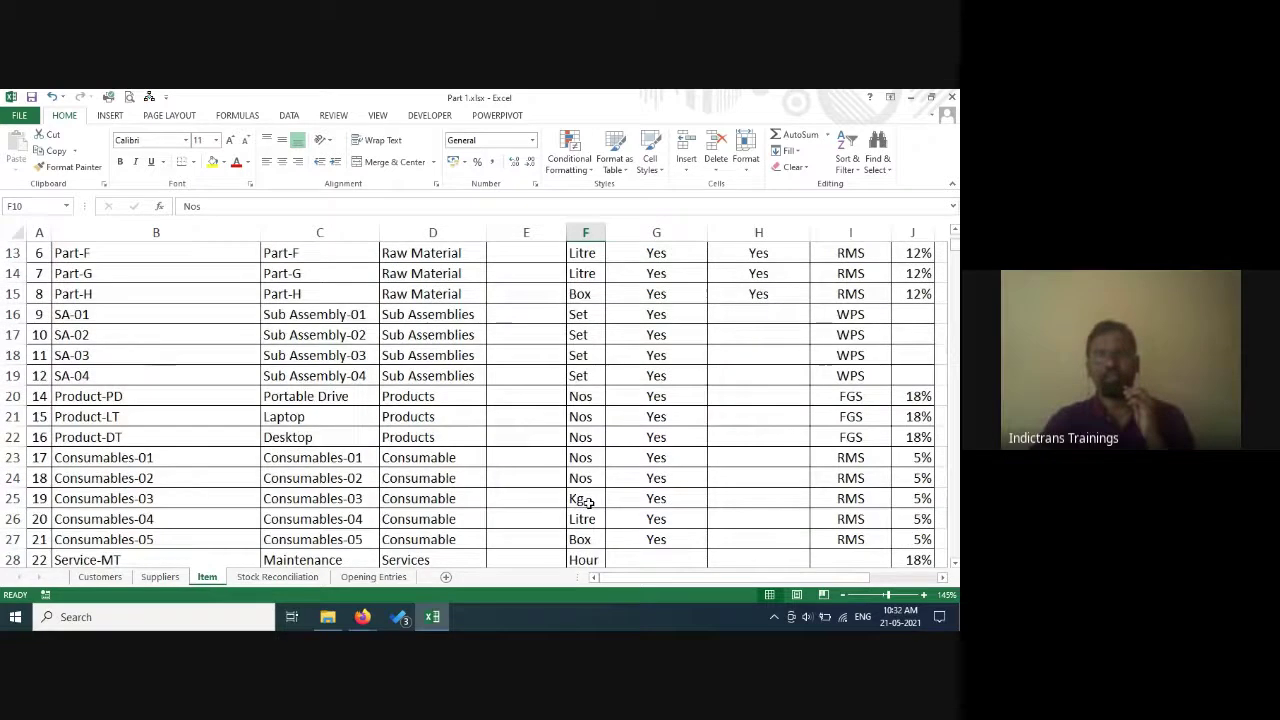
Examine the Maintain Stock and Include Item In MFG columns of the item table.
click(160, 340)
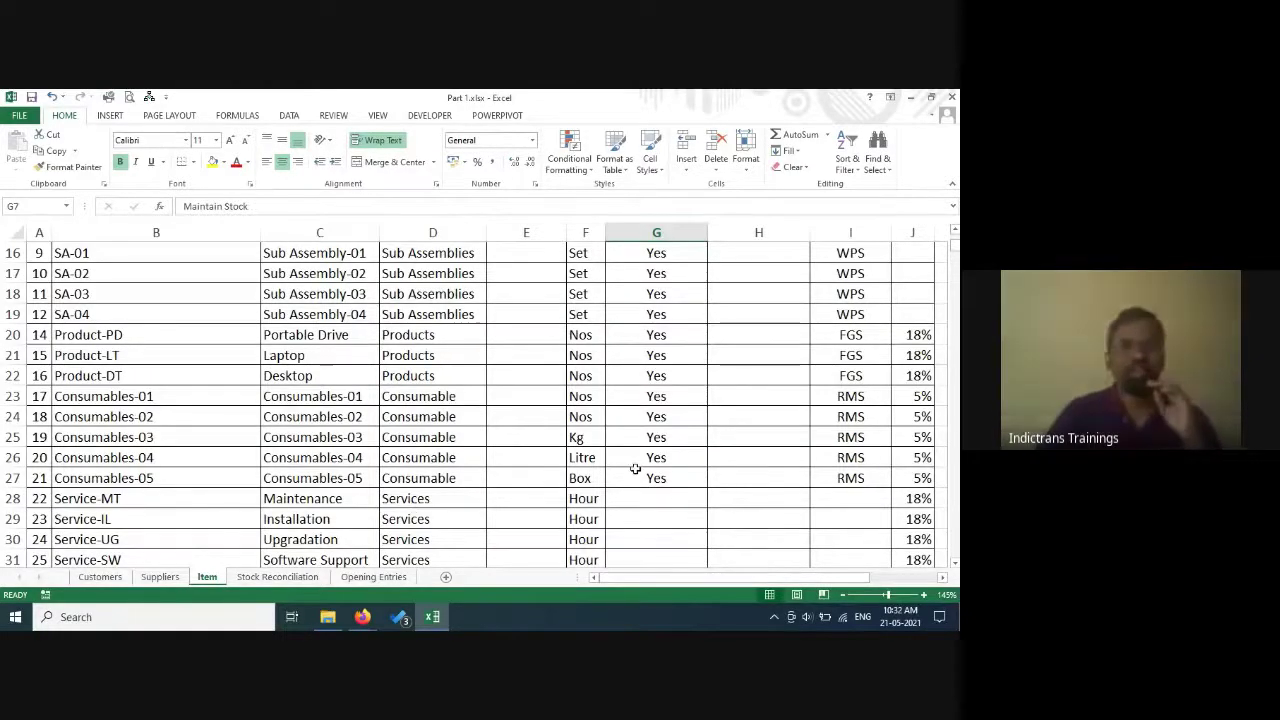
scroll(640, 457, up, 5)
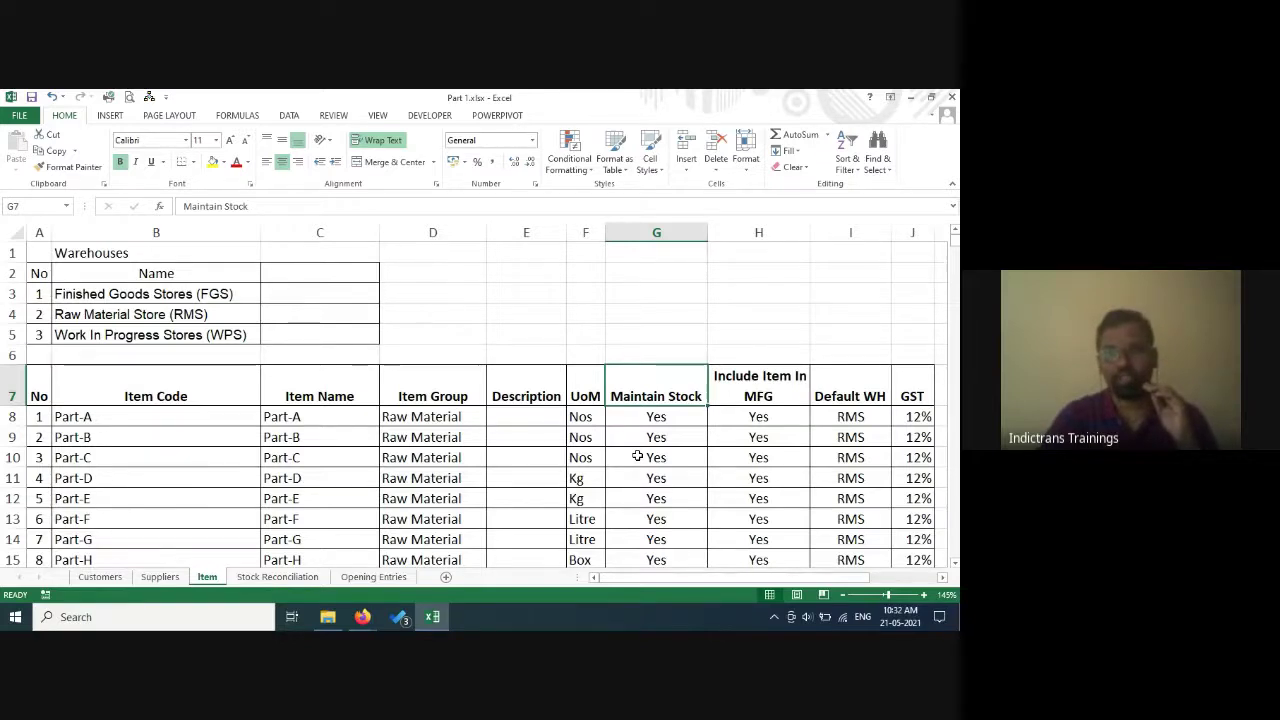
click(762, 394)
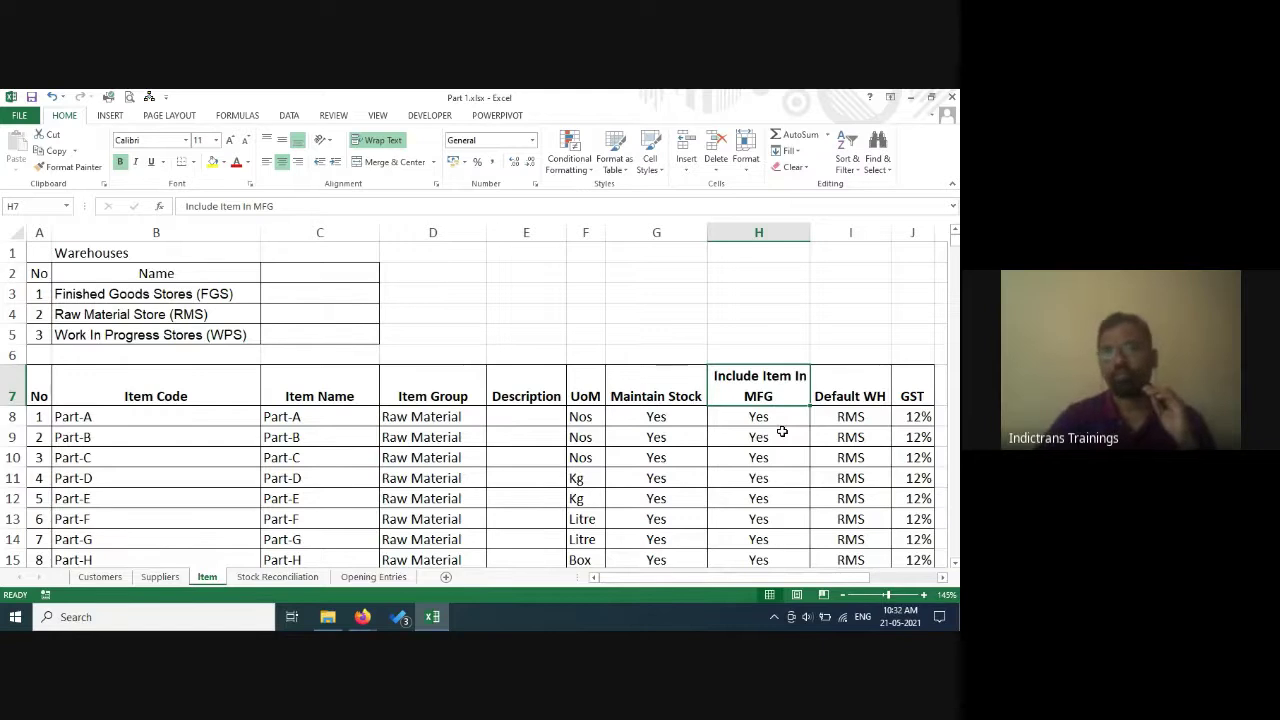
scroll(782, 431, down, 2)
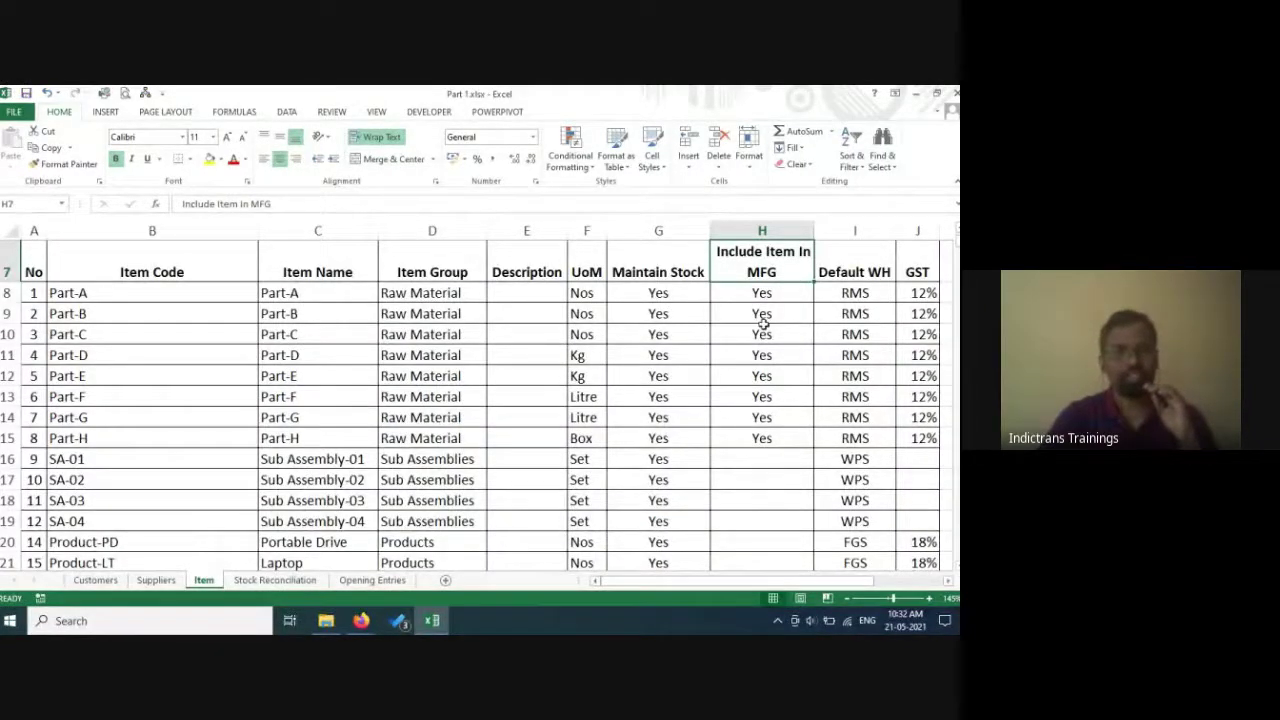
Review the Default WH and GST columns for all item groups, ending back at the start of the item table.
click(852, 268)
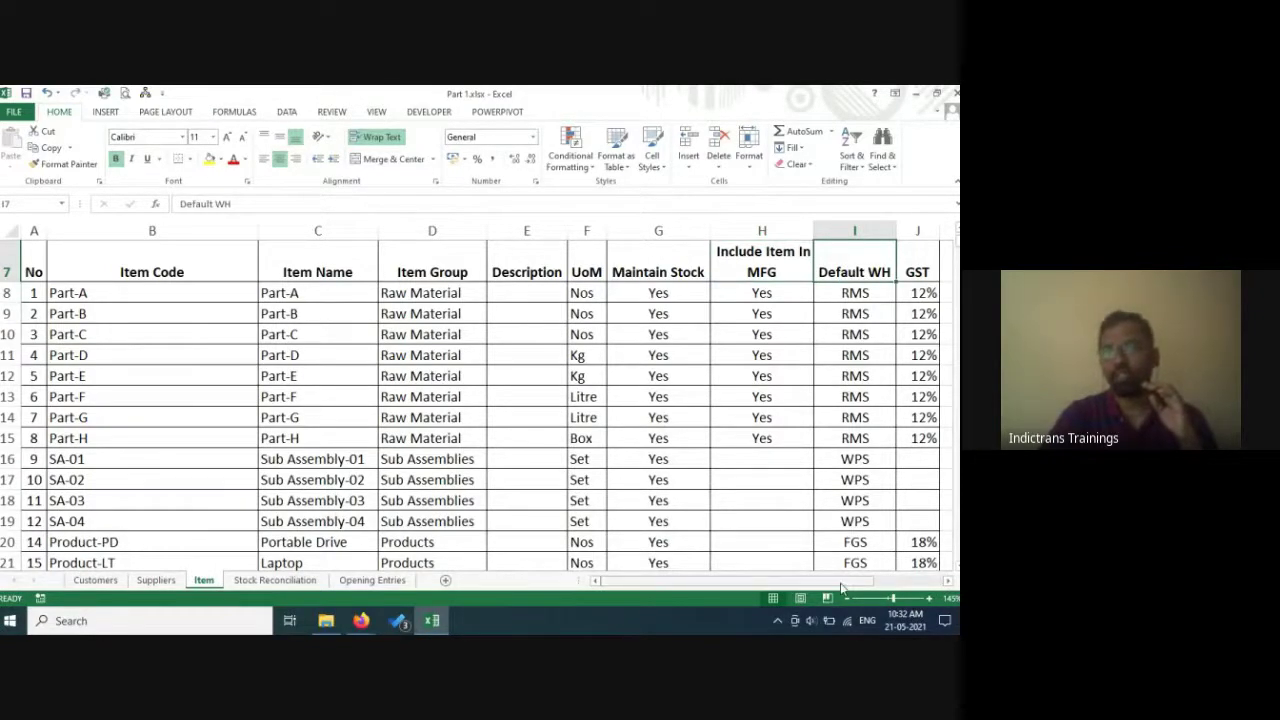
scroll(857, 488, down, 3)
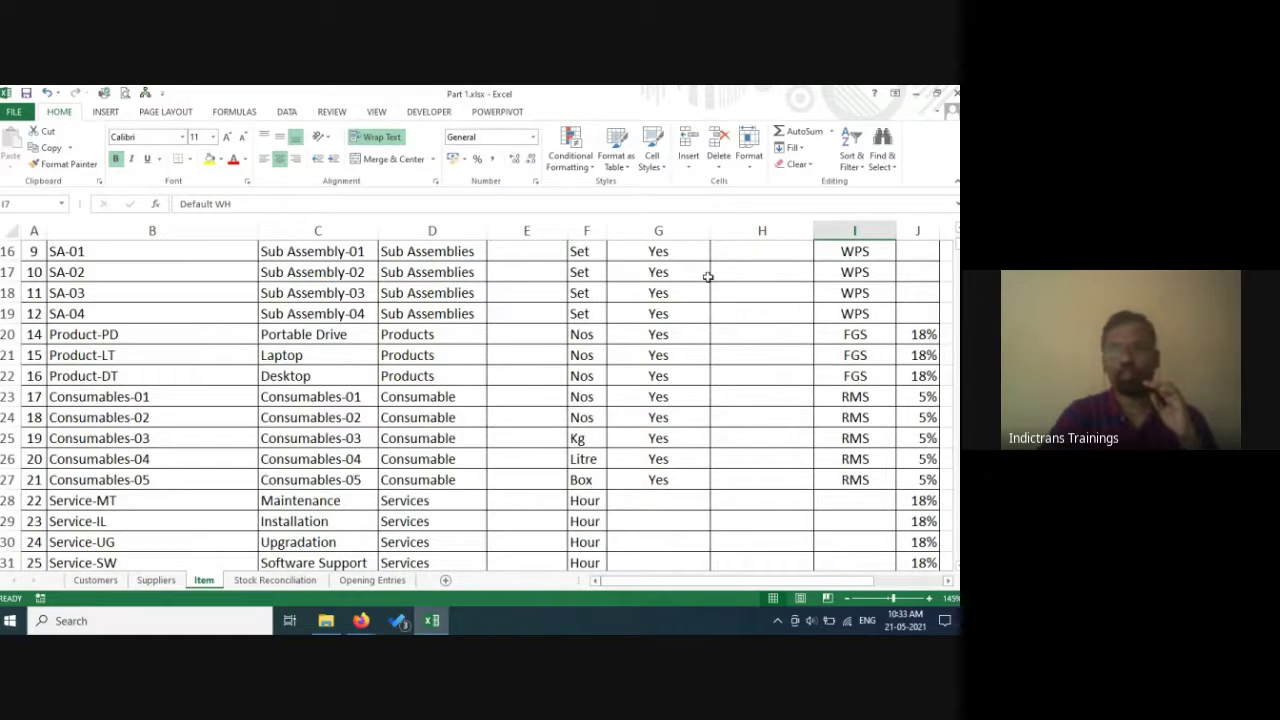
scroll(497, 361, right, 2)
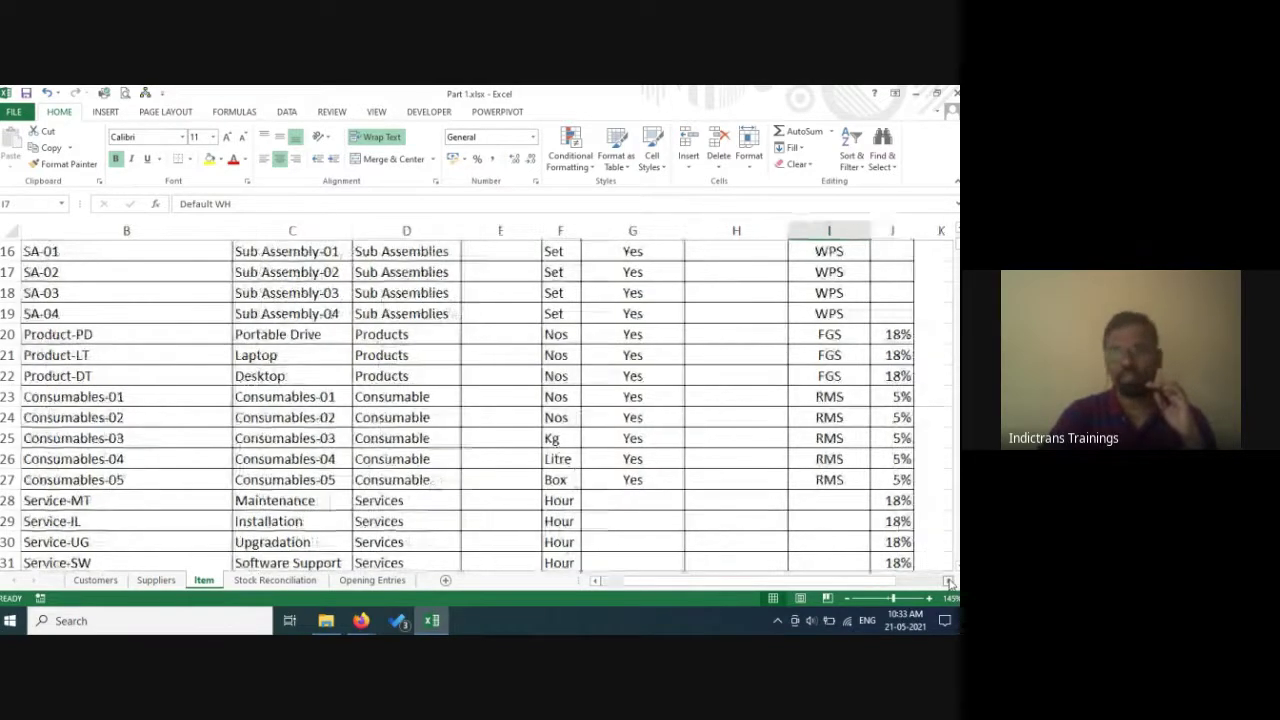
scroll(497, 361, up, 5)
scroll(607, 390, down, 3)
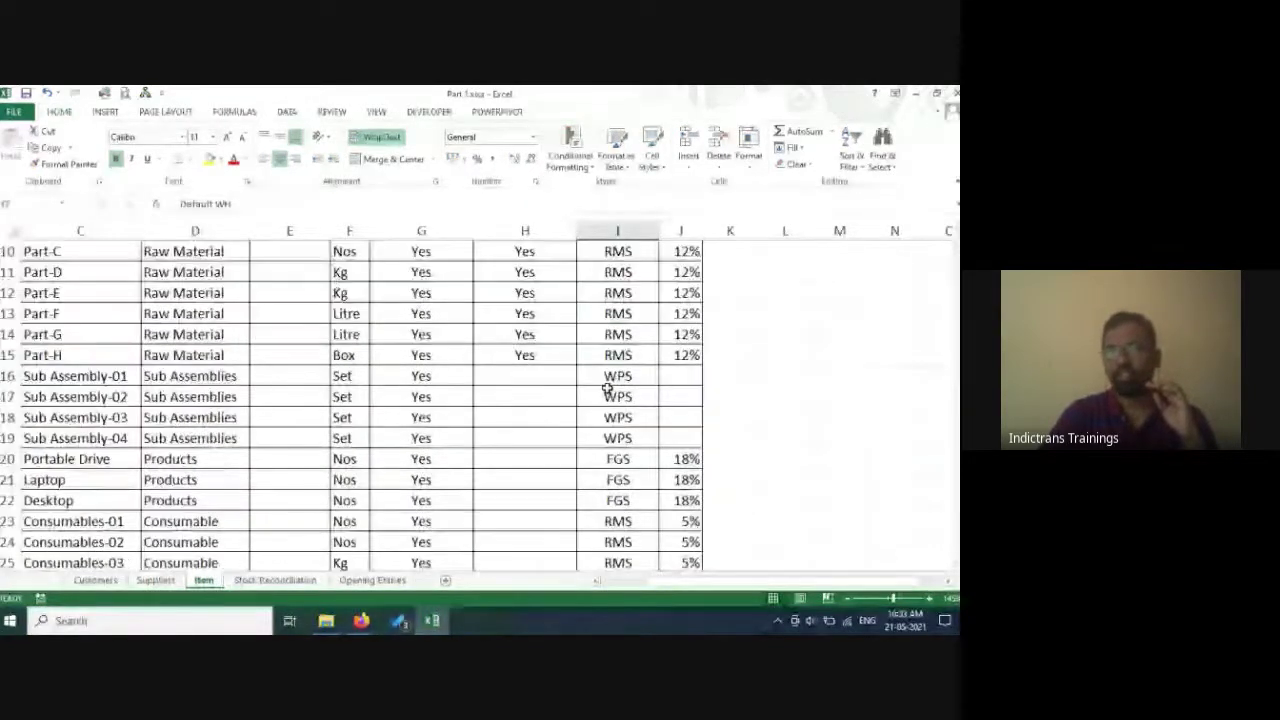
scroll(607, 390, down, 4)
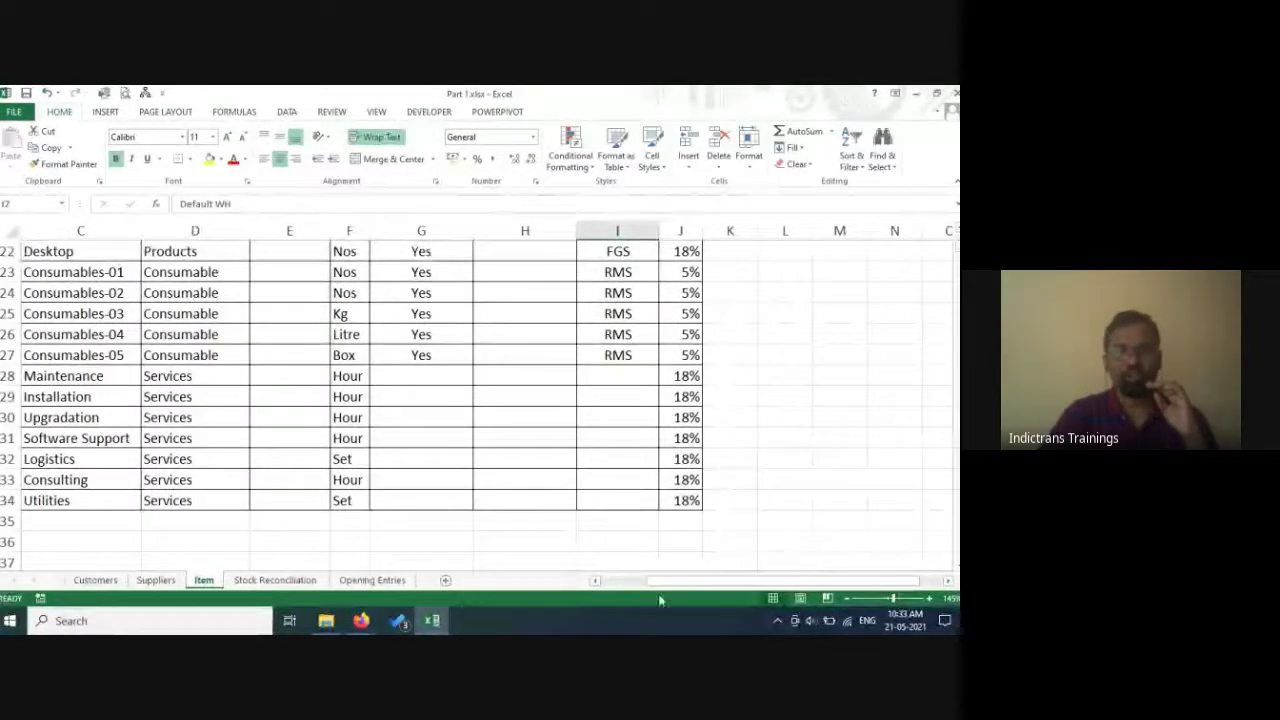
click(624, 581)
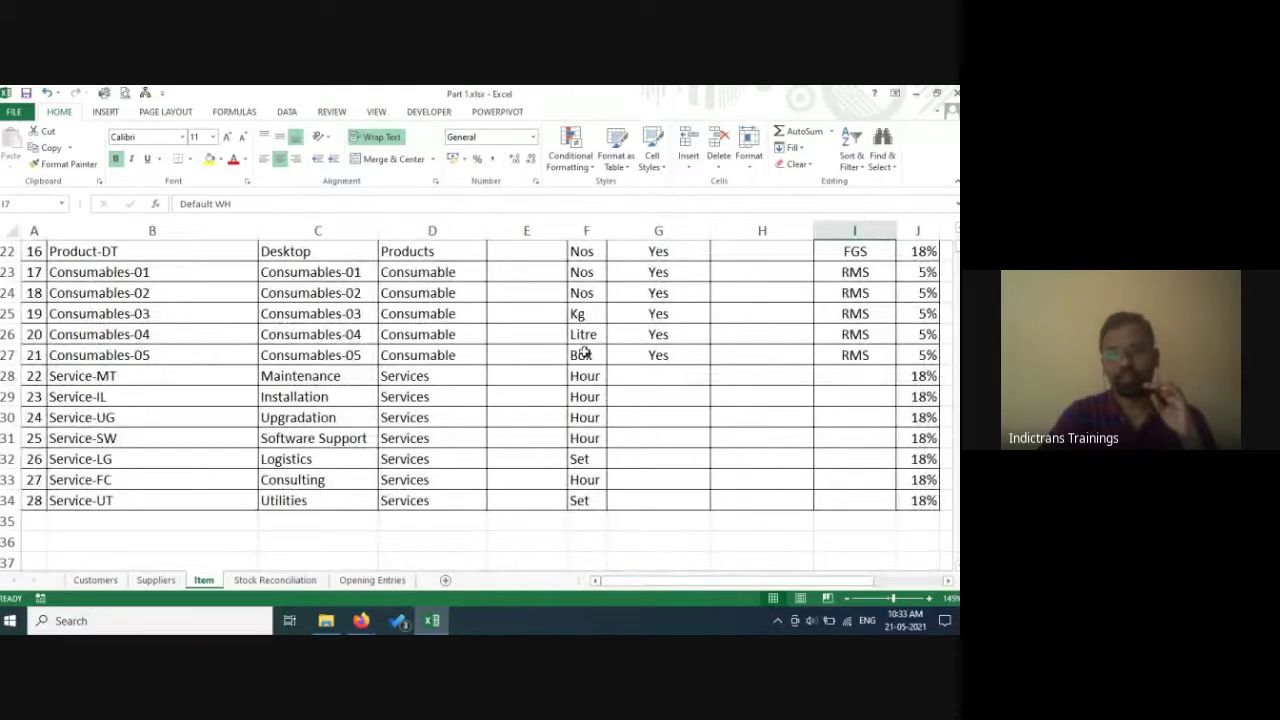
scroll(595, 386, up, 7)
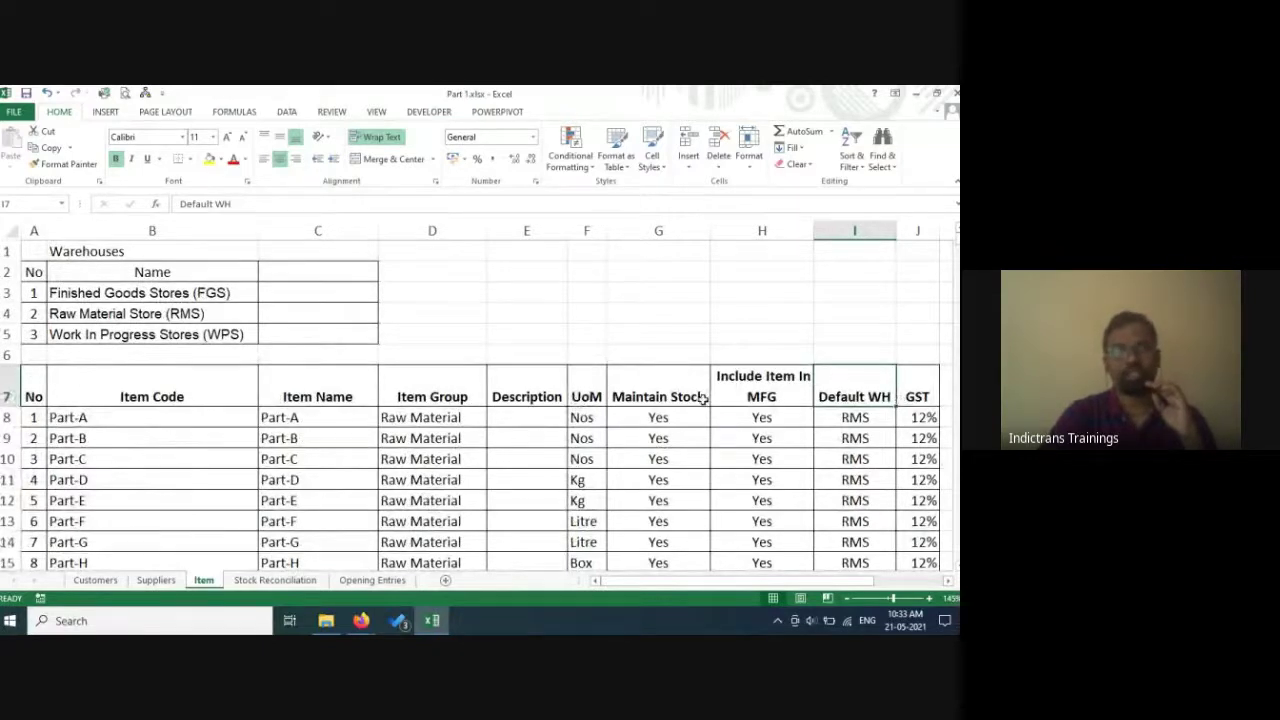
click(288, 425)
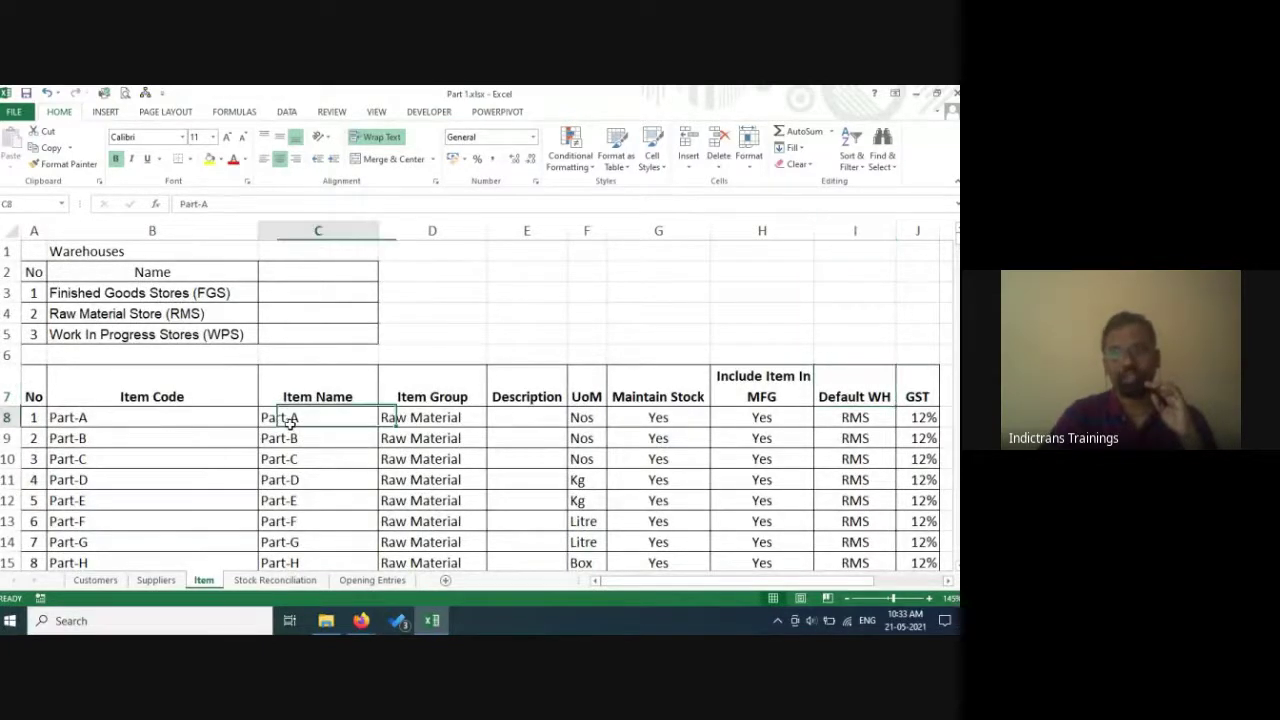
Switch to Firefox and reload the ERPNext Customer Group Tree page.
mouse_move(363, 622)
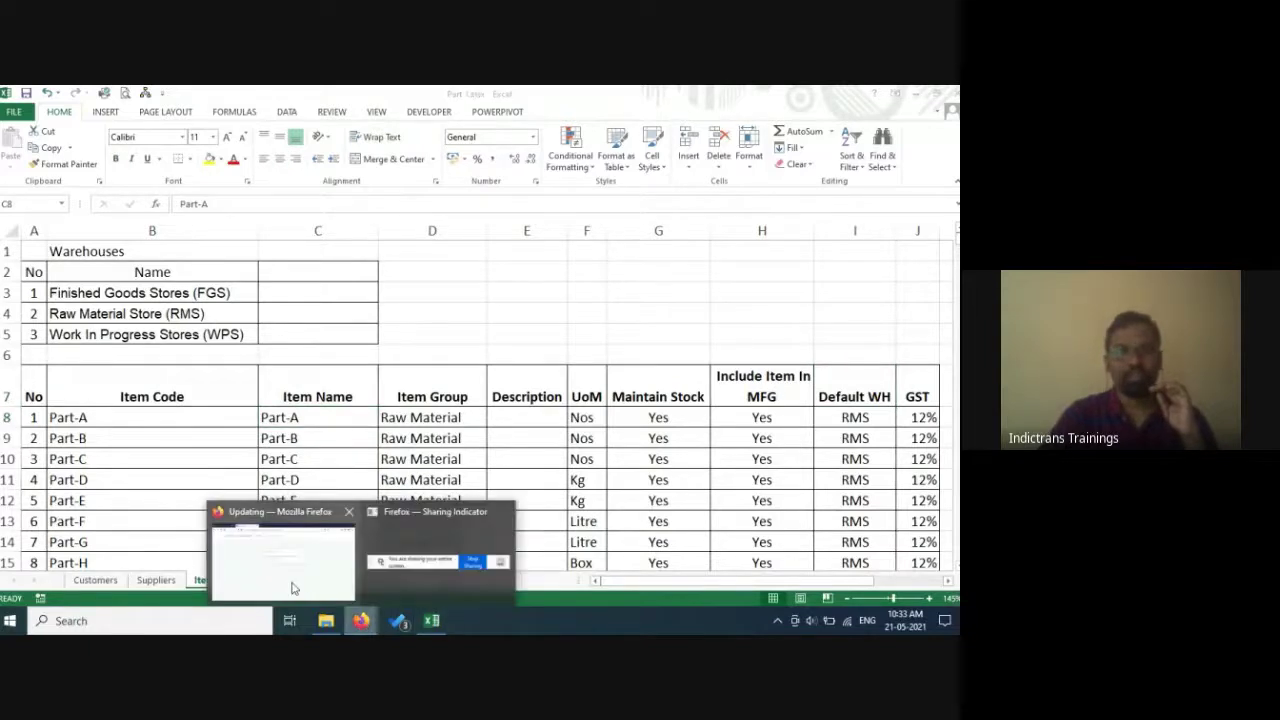
click(290, 585)
click(500, 125)
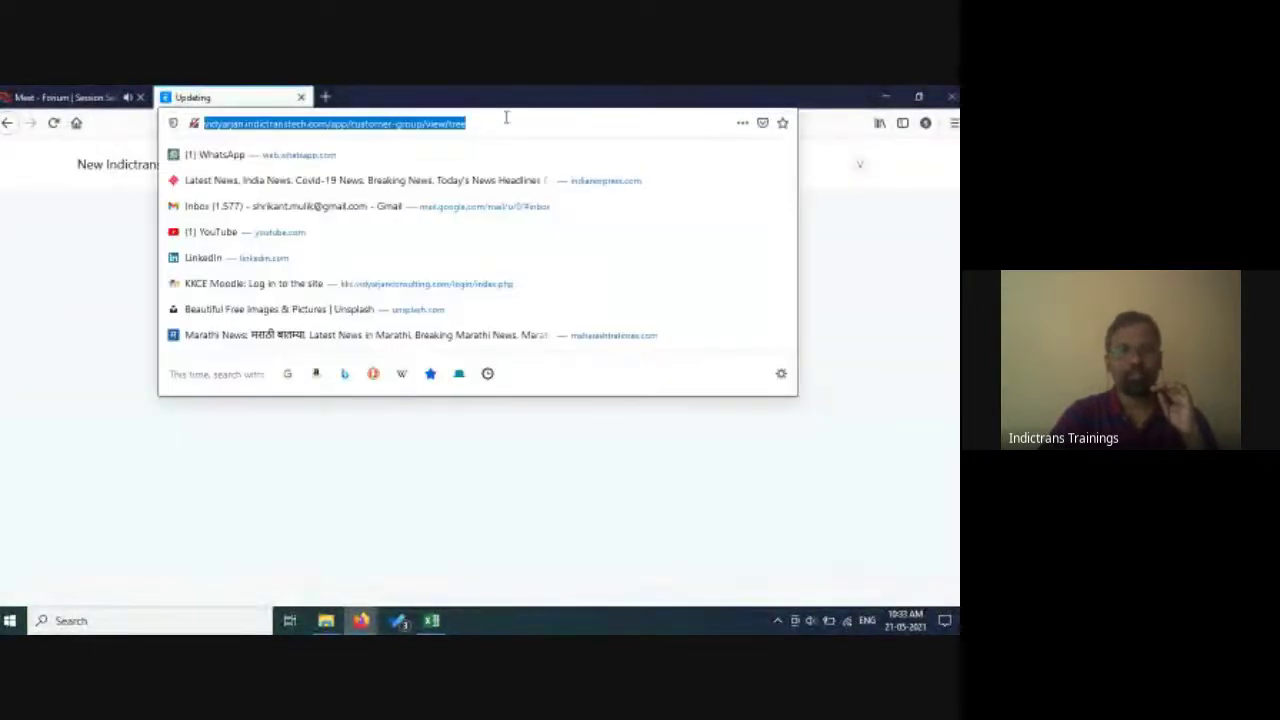
key(Return)
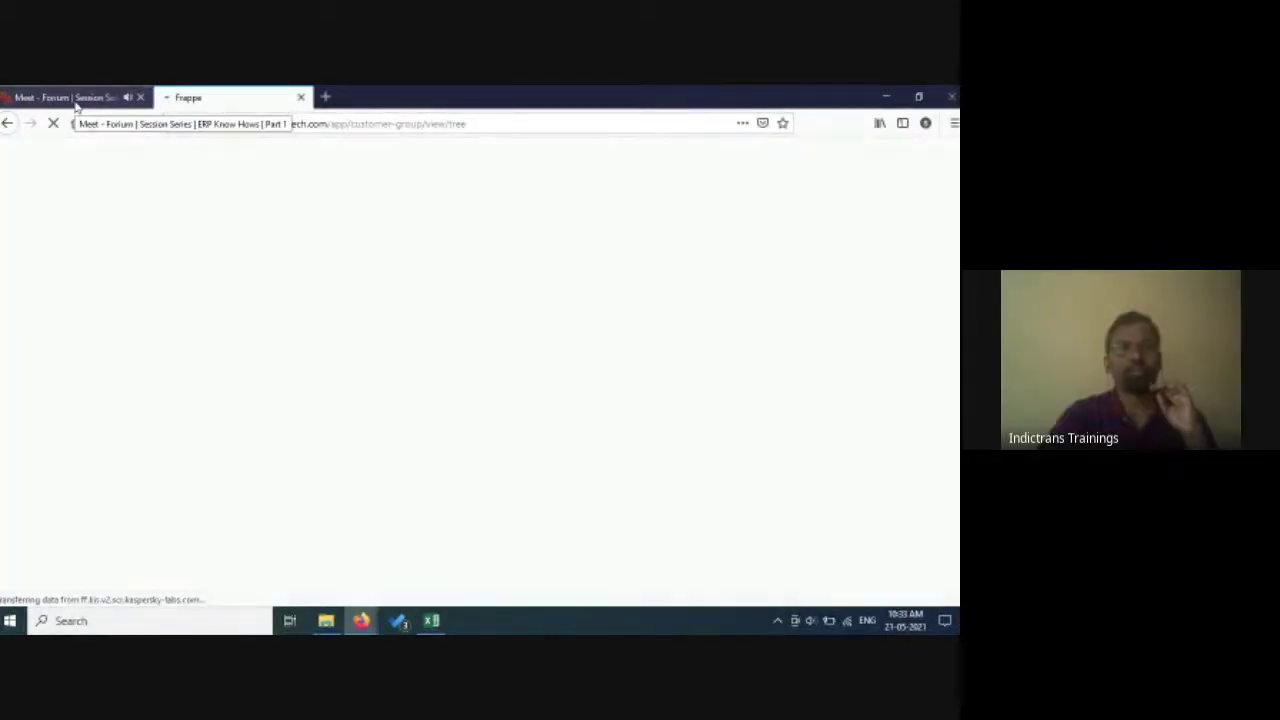
click(75, 98)
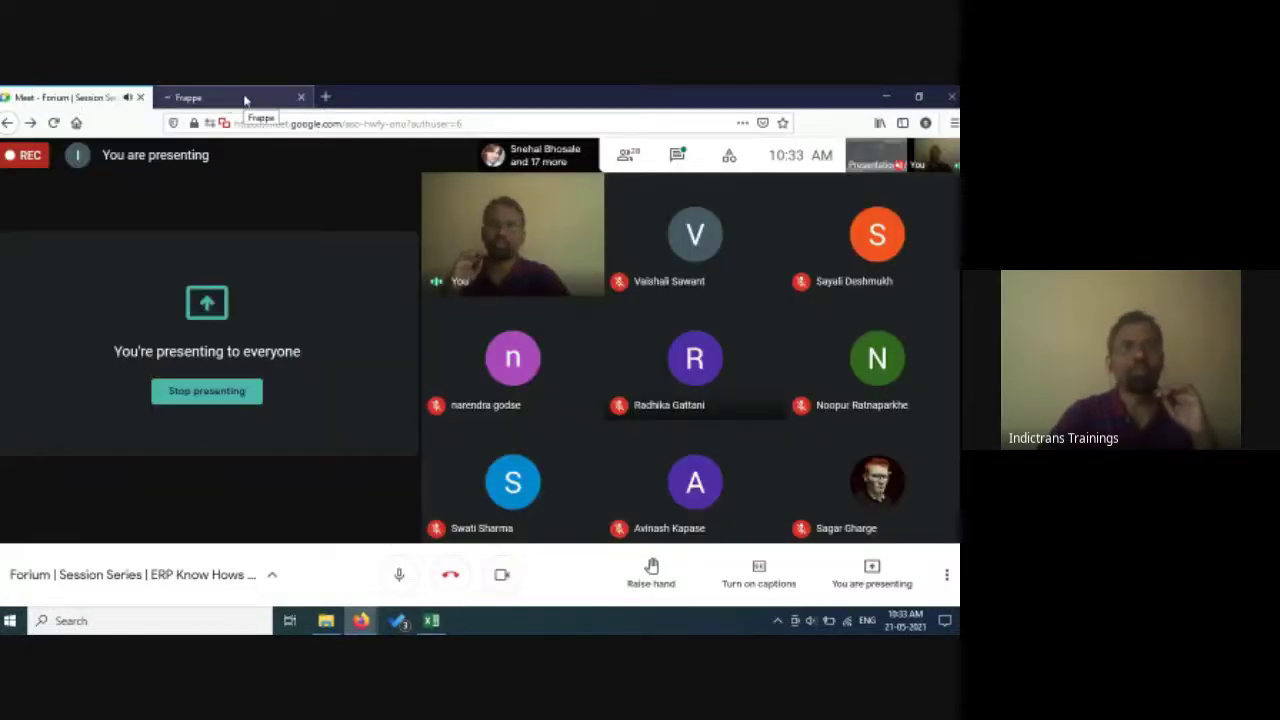
click(240, 99)
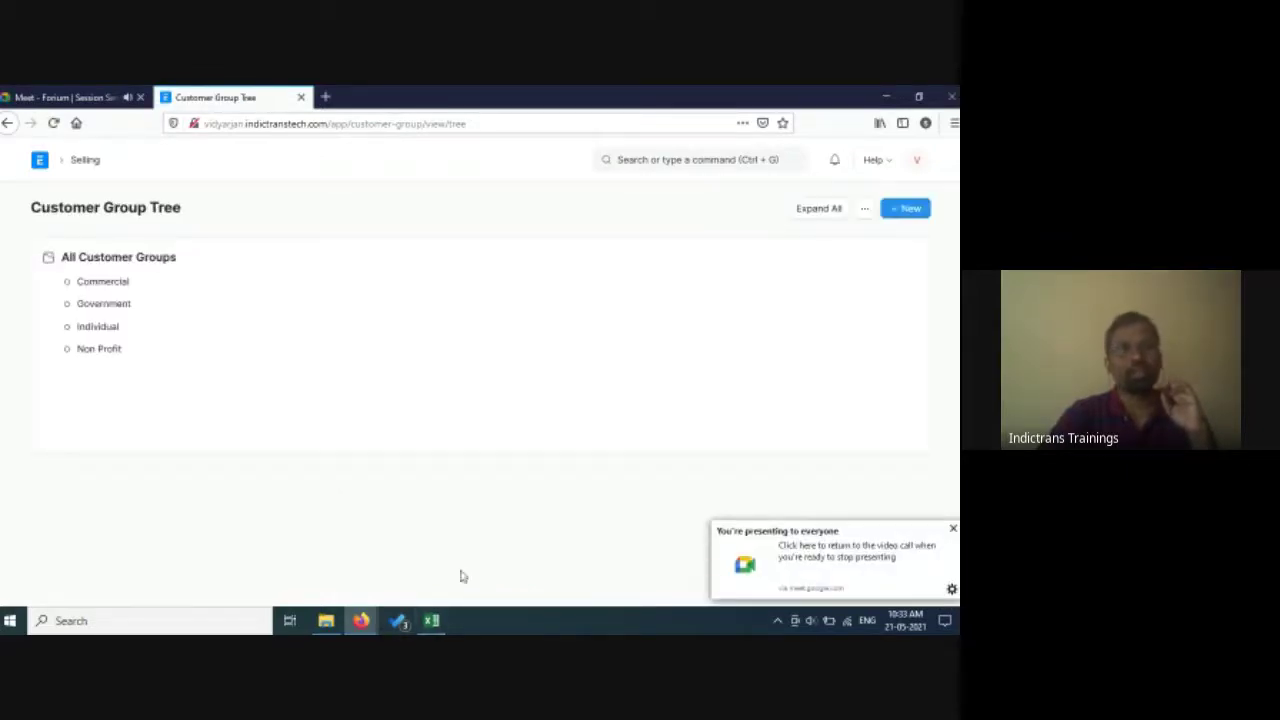
Compare the ERPNext customer groups with the Platinum, Gold and Silver groups in the workbook's Customers sheet.
click(438, 622)
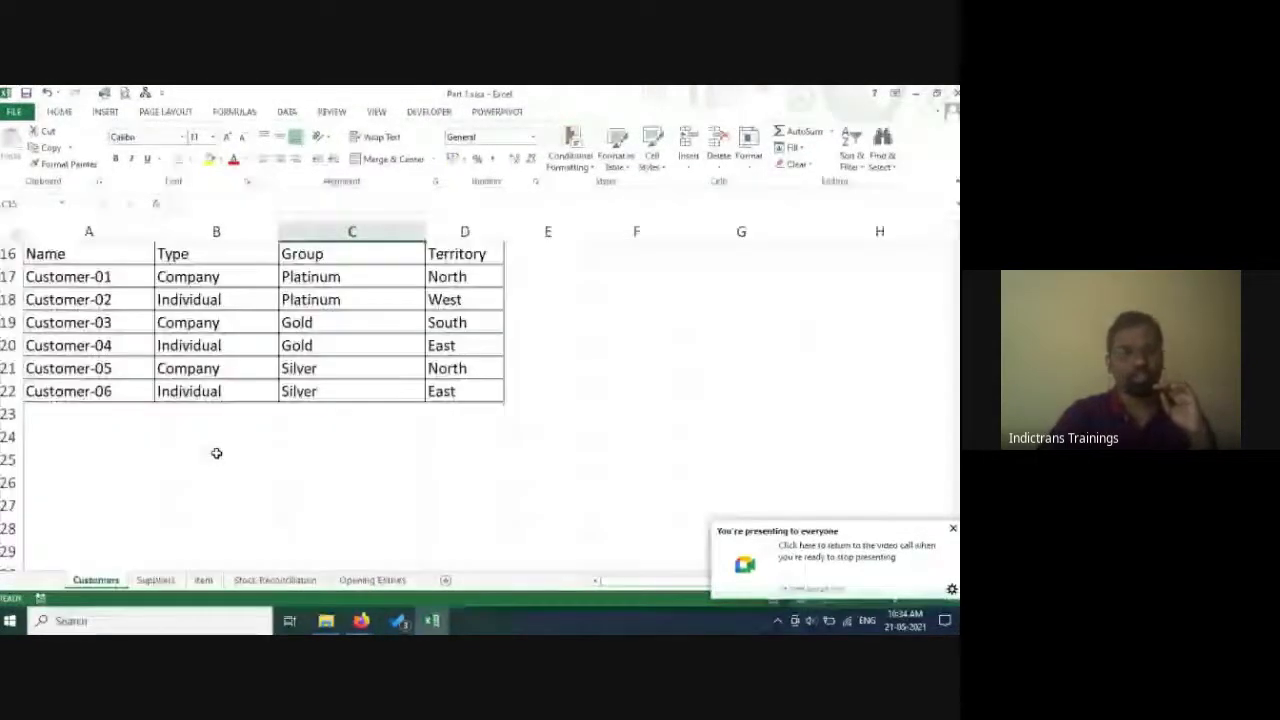
scroll(216, 453, up, 5)
key(alt+Tab)
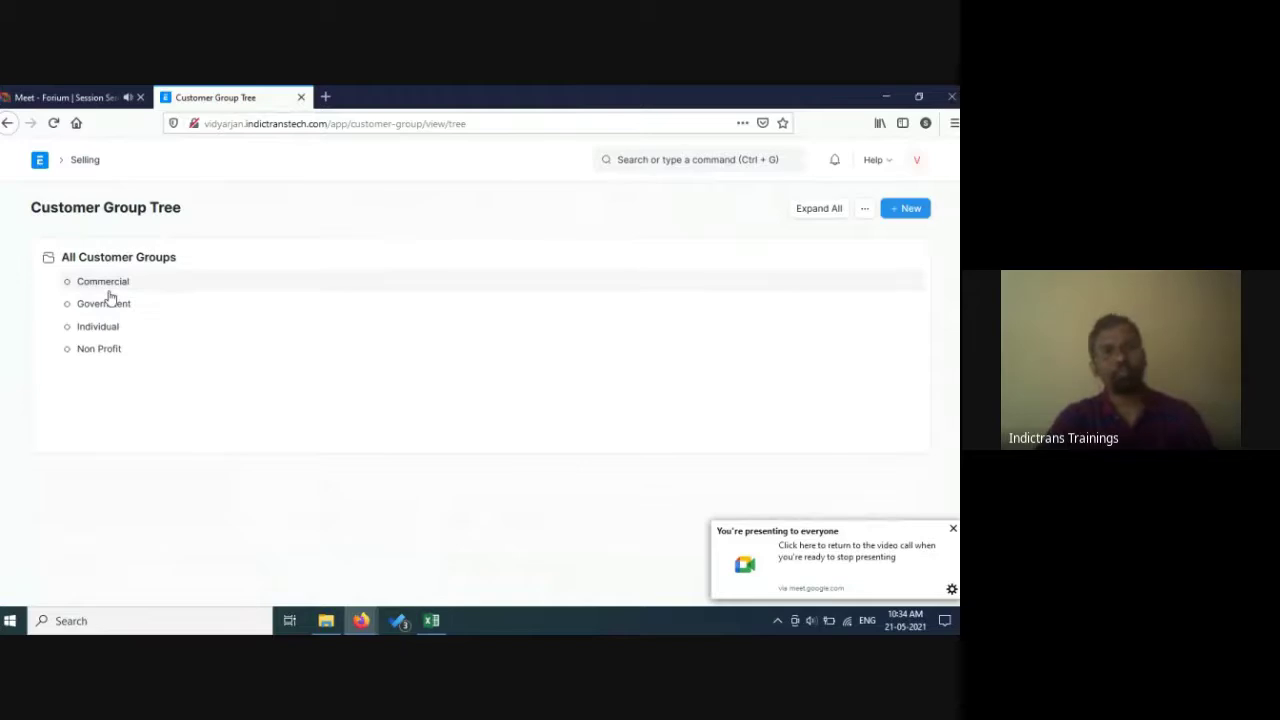
key(alt+Tab)
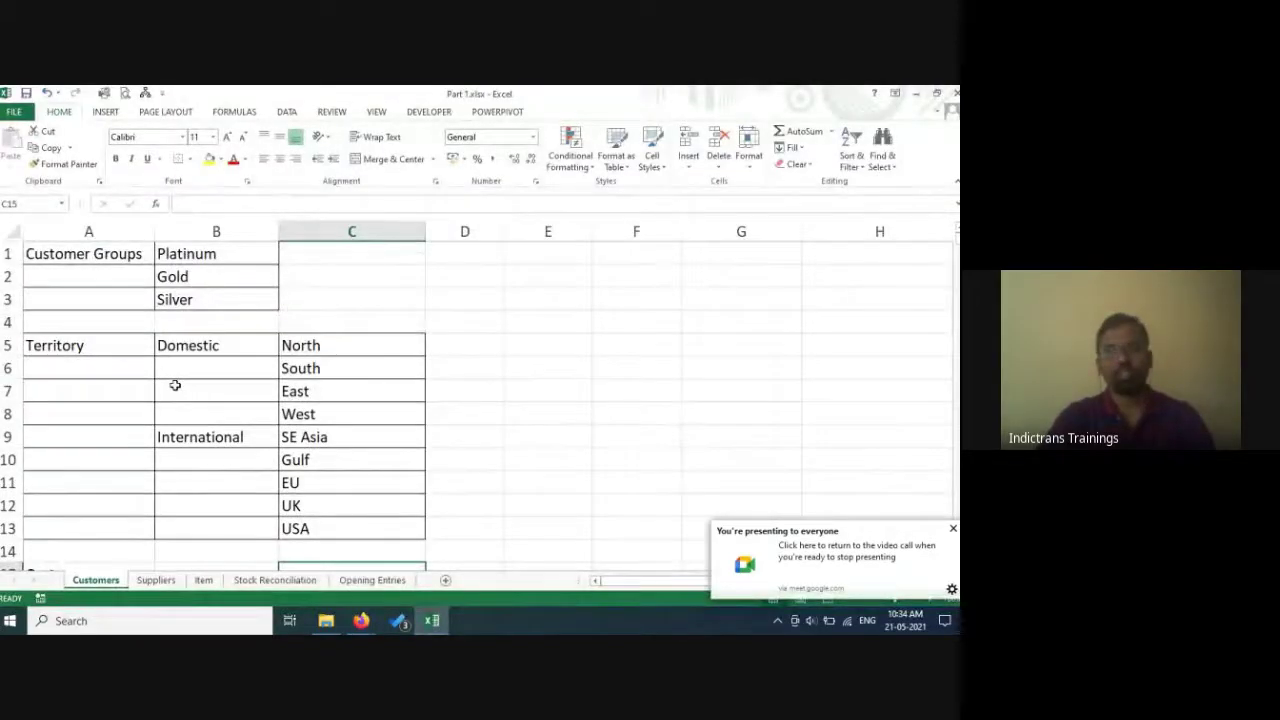
click(205, 252)
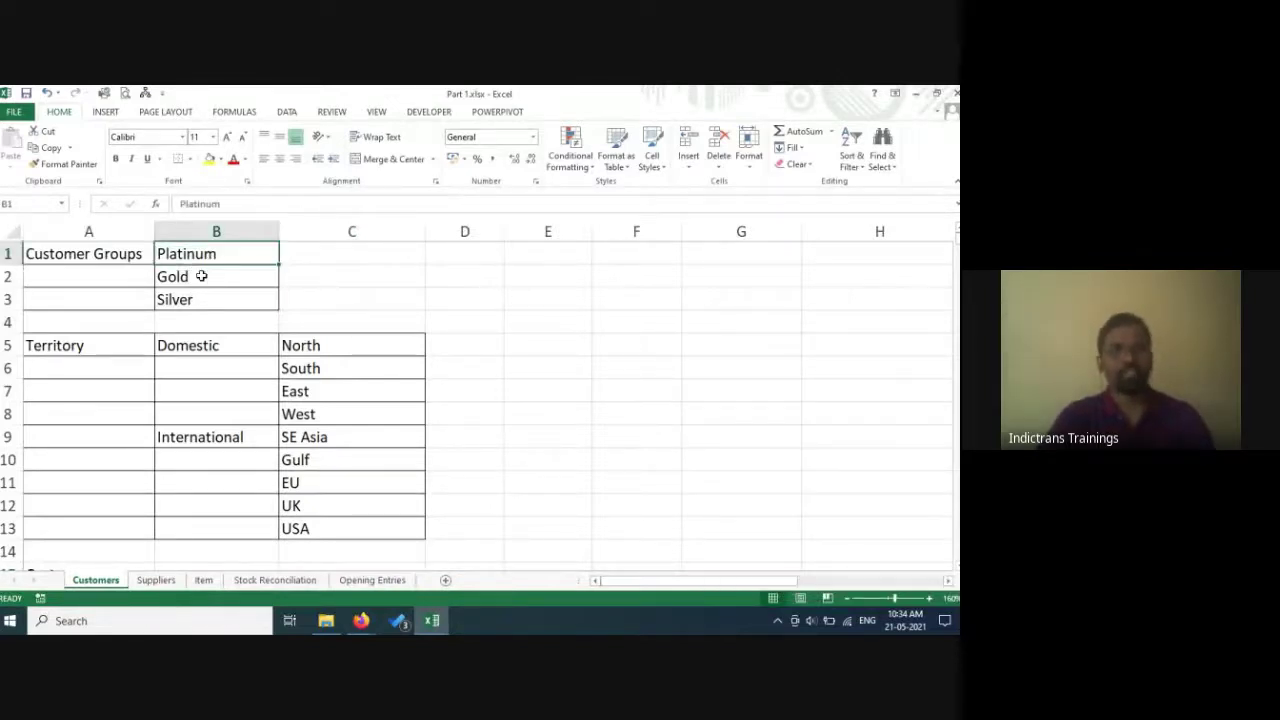
shift+click(200, 298)
Switch to ERPNext in Firefox and look at the New Customer Group form and the actions available for the Commercial group.
key(alt+Tab)
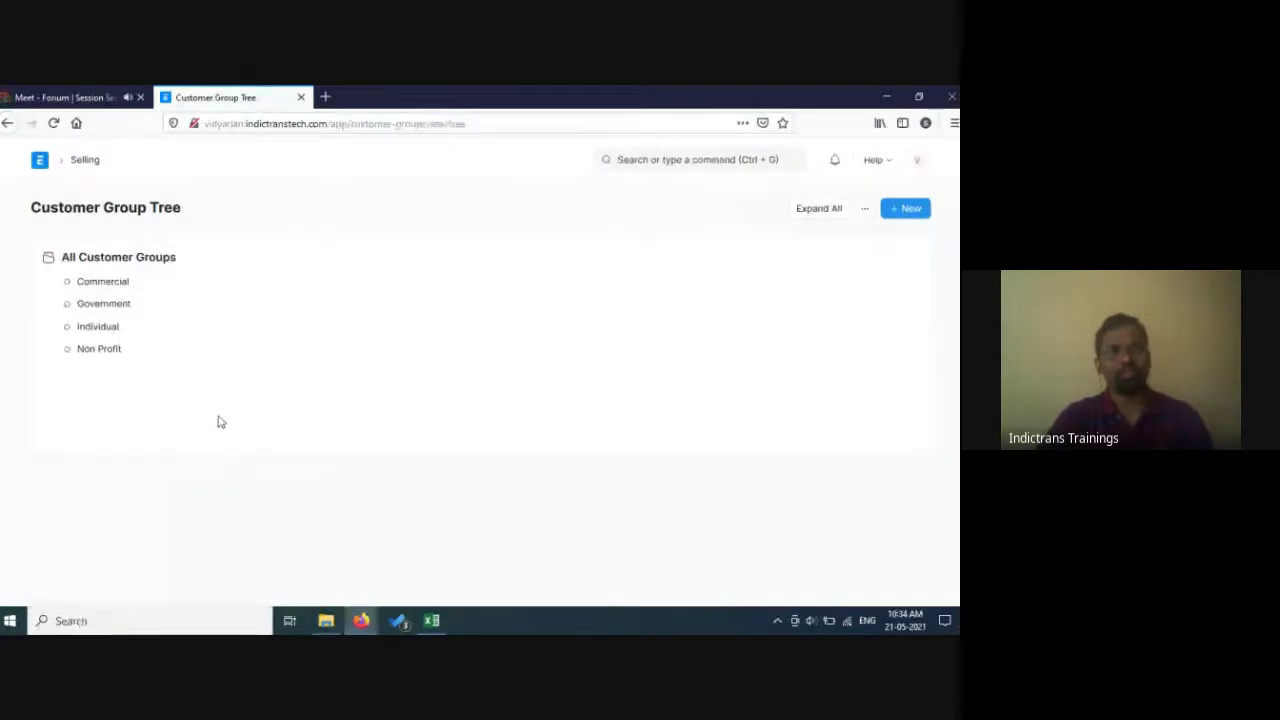
click(903, 212)
click(903, 210)
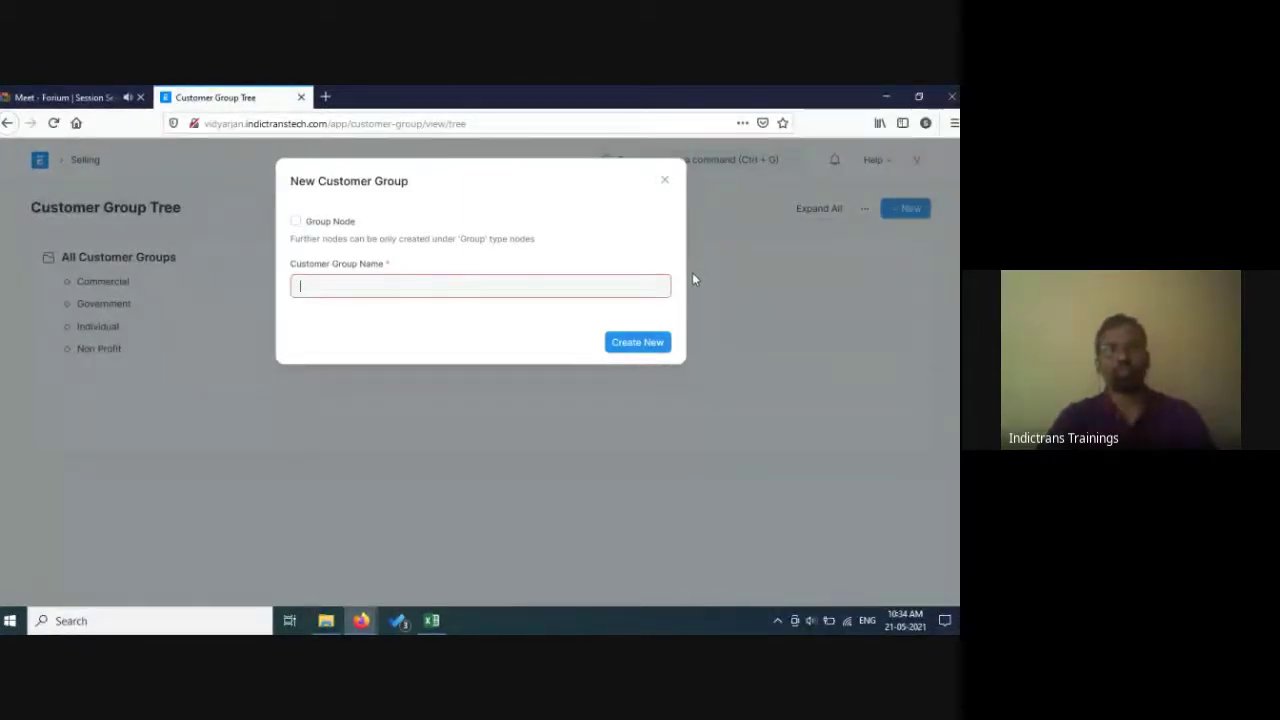
click(664, 179)
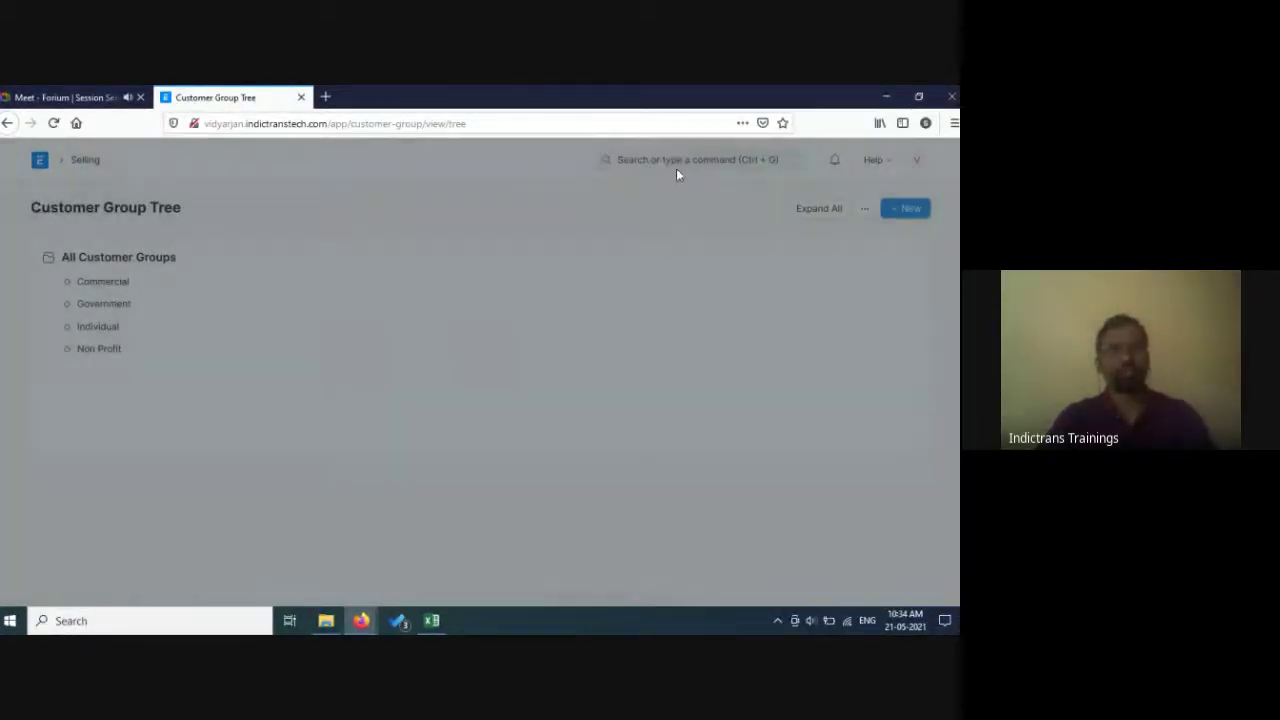
click(121, 283)
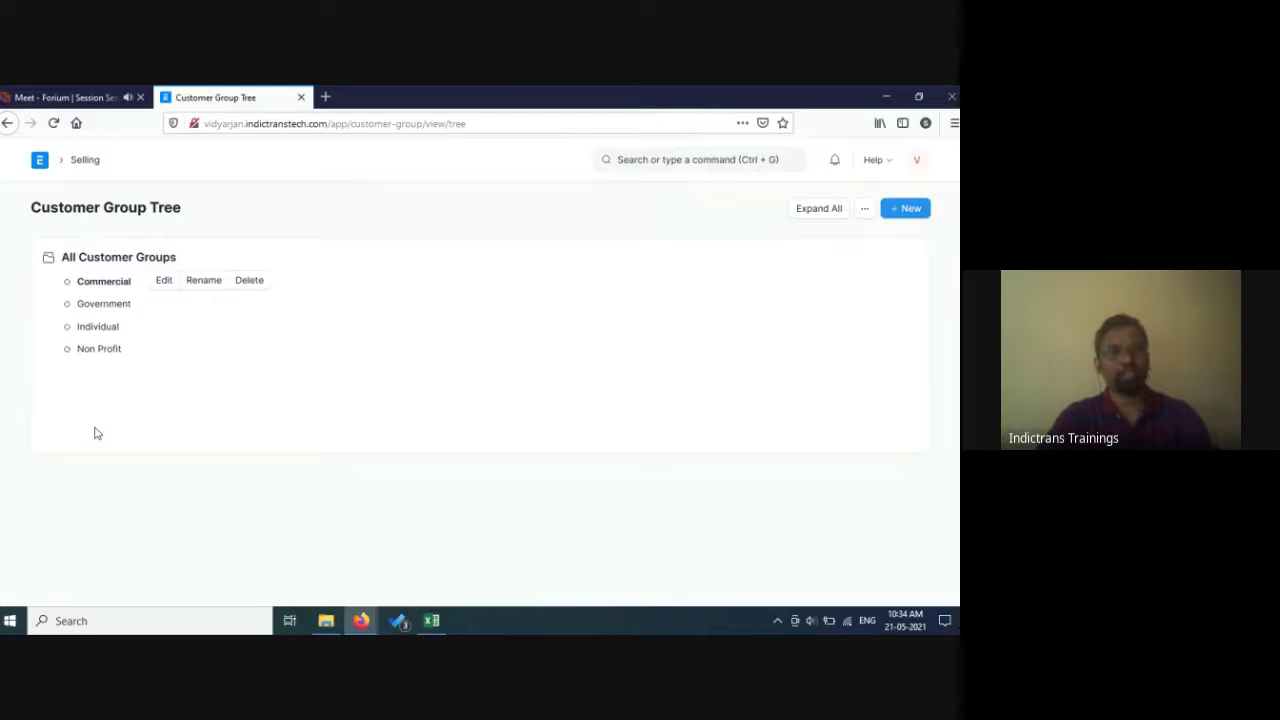
Check the workbook's Territory section, return to ERPNext and open the Territory Tree.
key(alt+Tab)
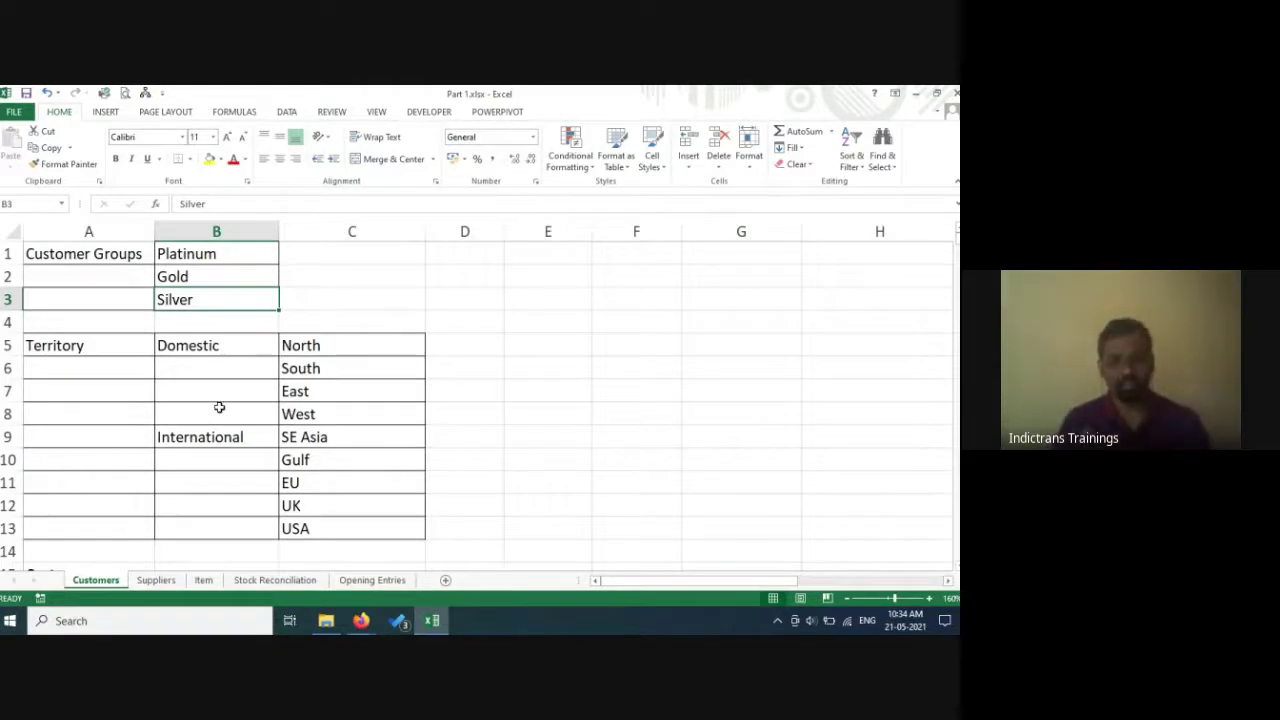
key(alt+Tab)
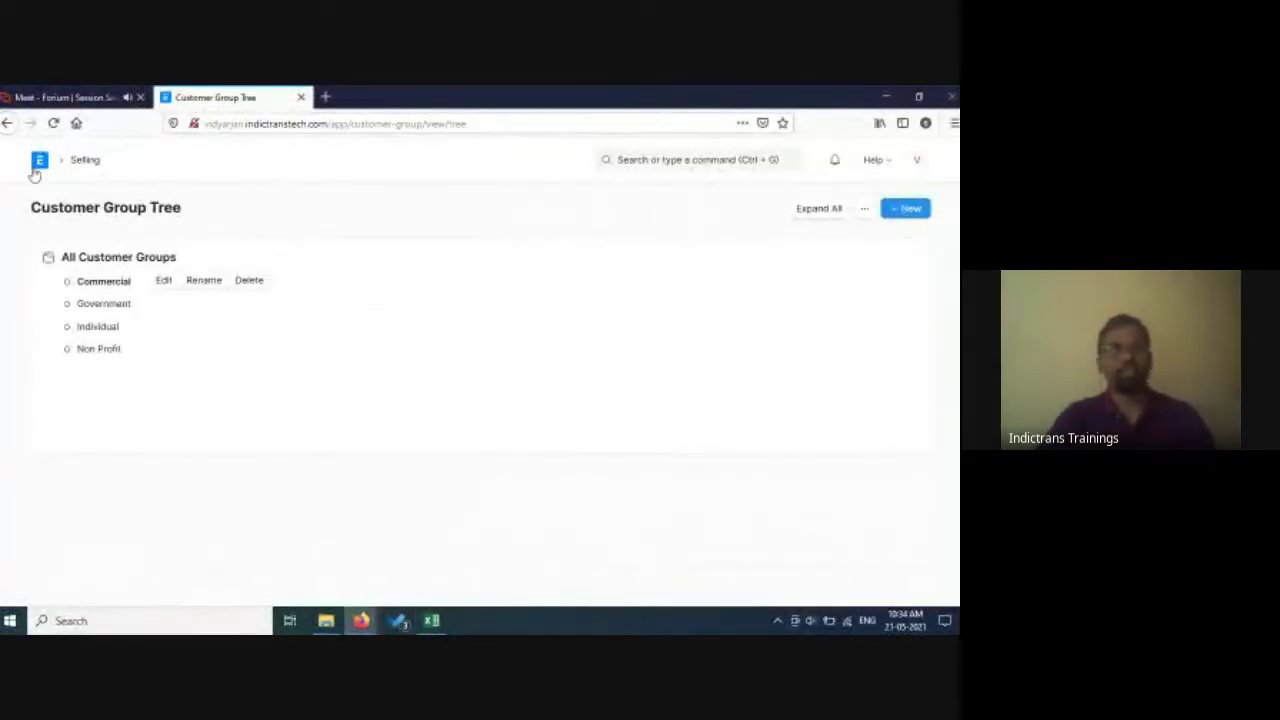
click(663, 160)
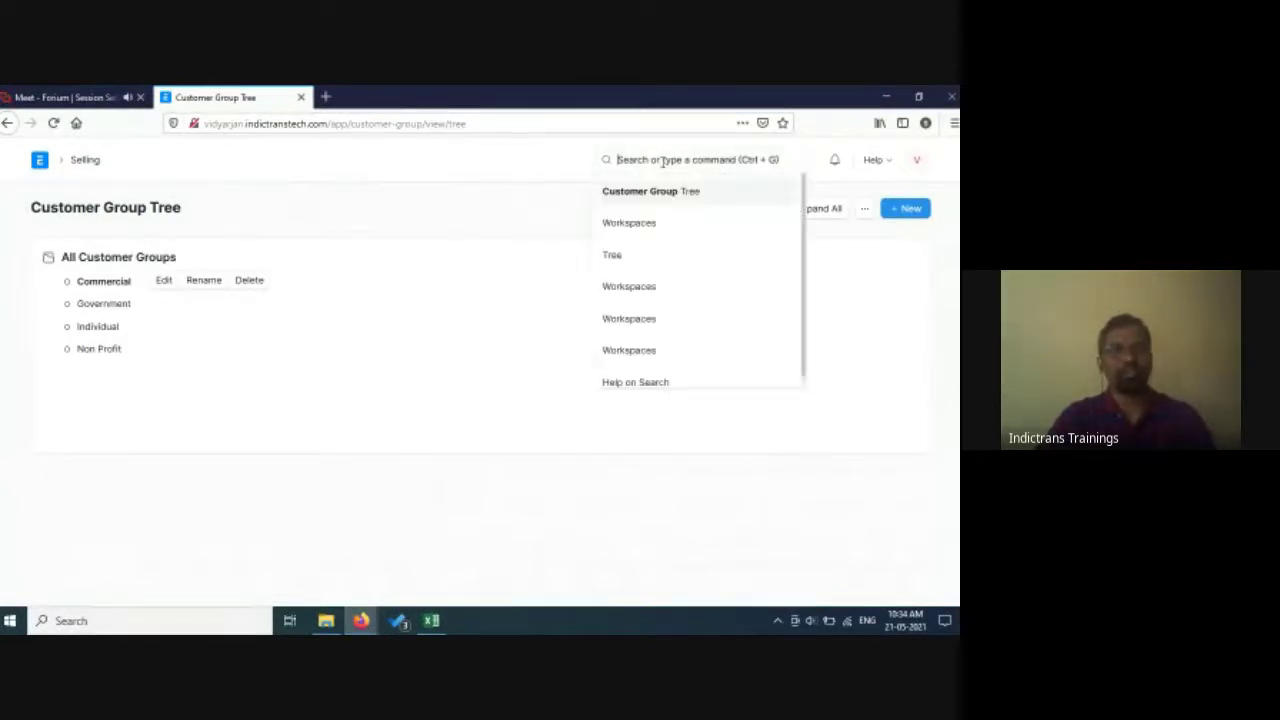
text(ter)
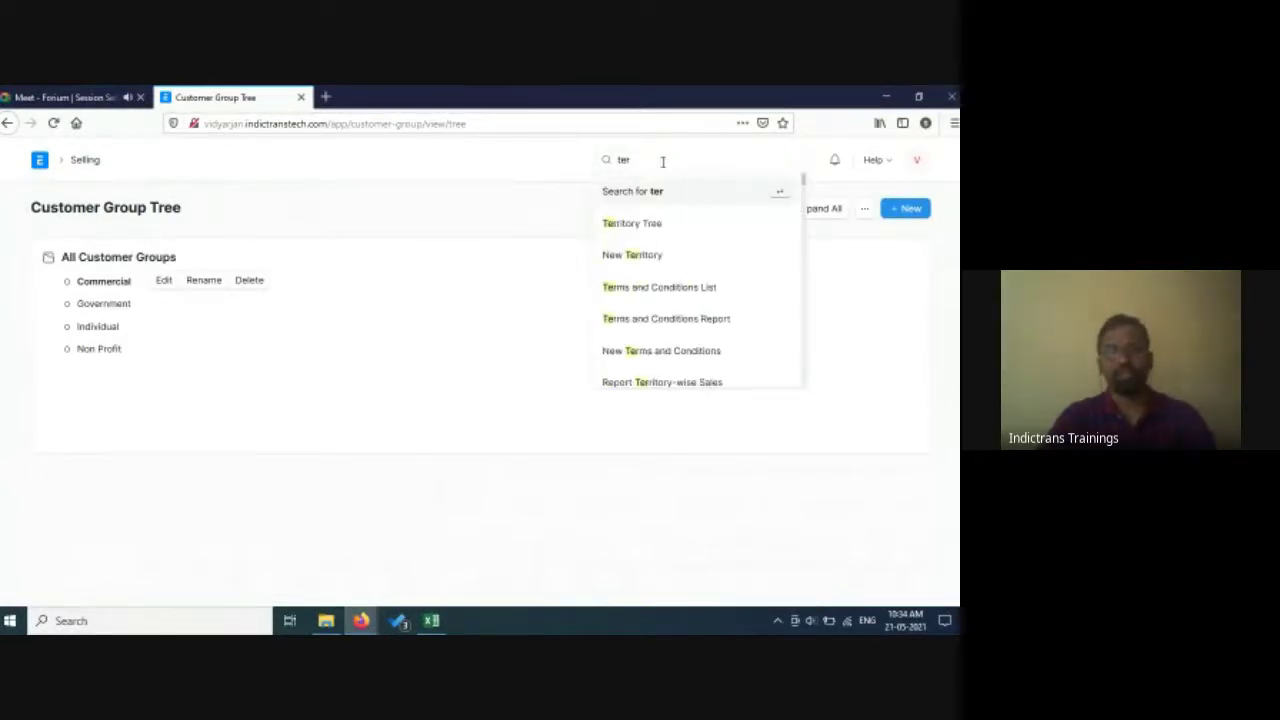
click(631, 220)
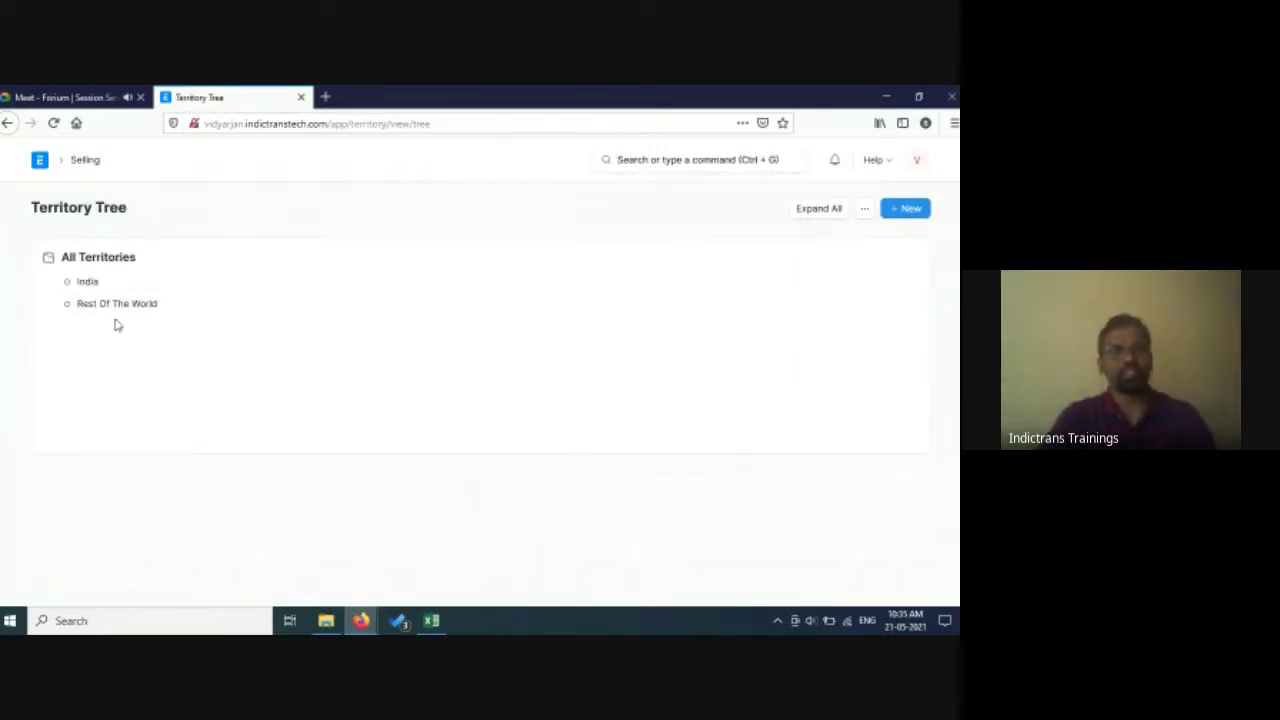
Compare the ERPNext territories with the workbook and view the rename form for the India territory without changing it.
key(alt+Tab)
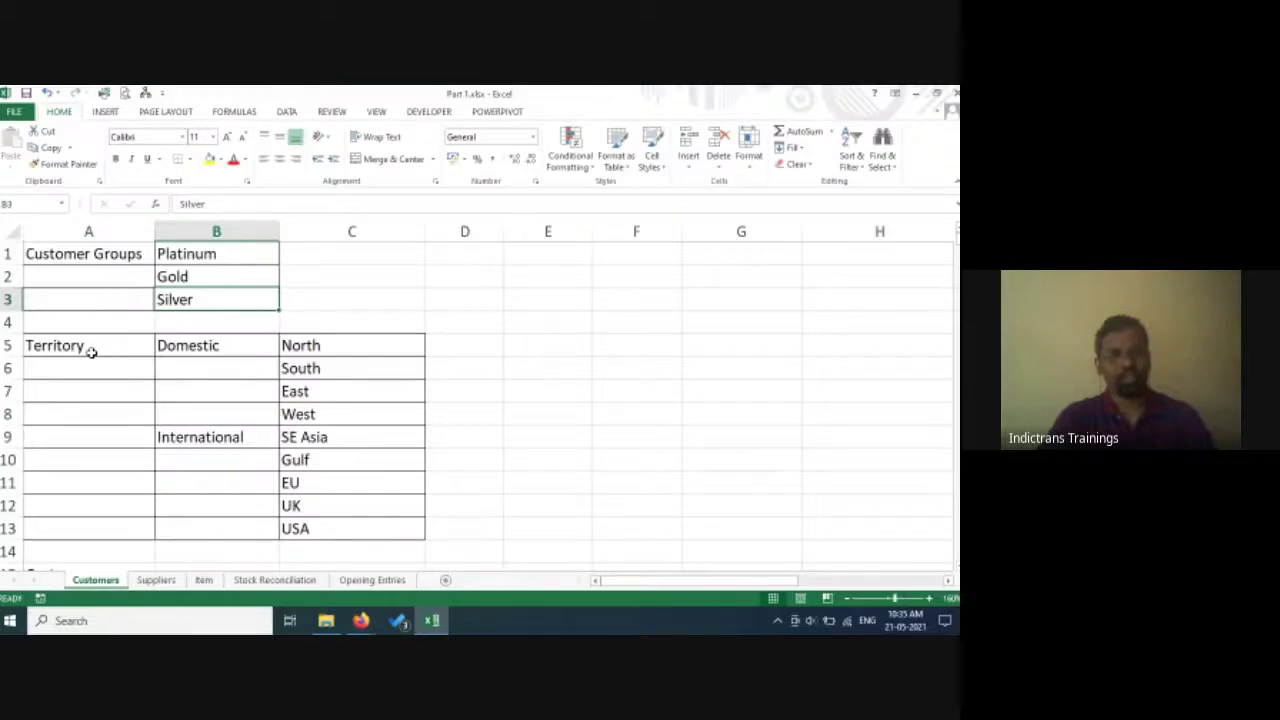
key(alt+Tab)
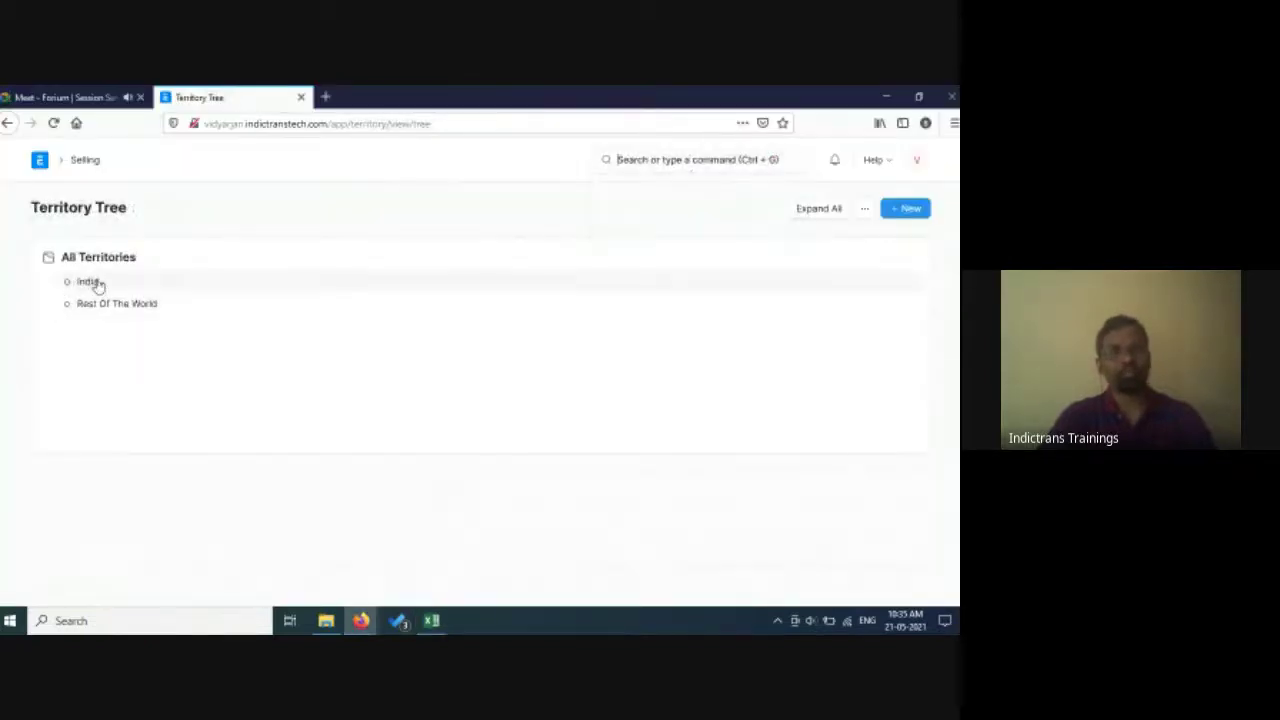
click(92, 286)
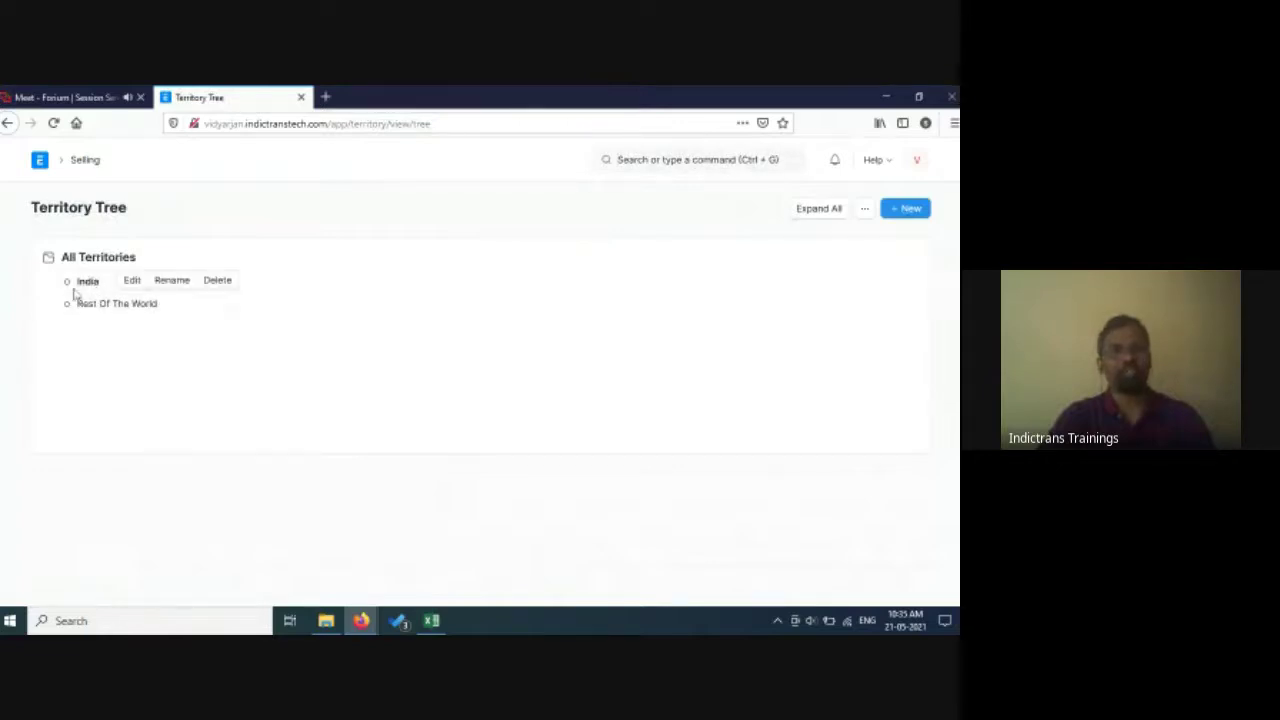
click(172, 283)
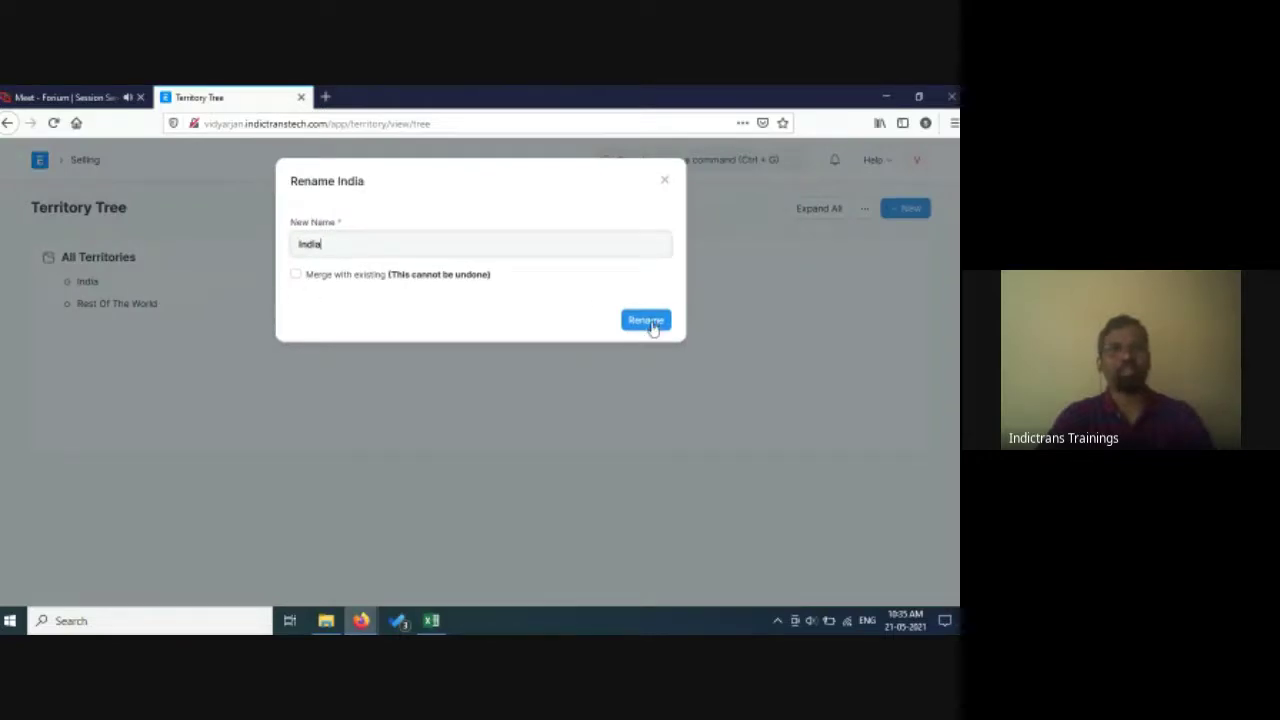
click(663, 185)
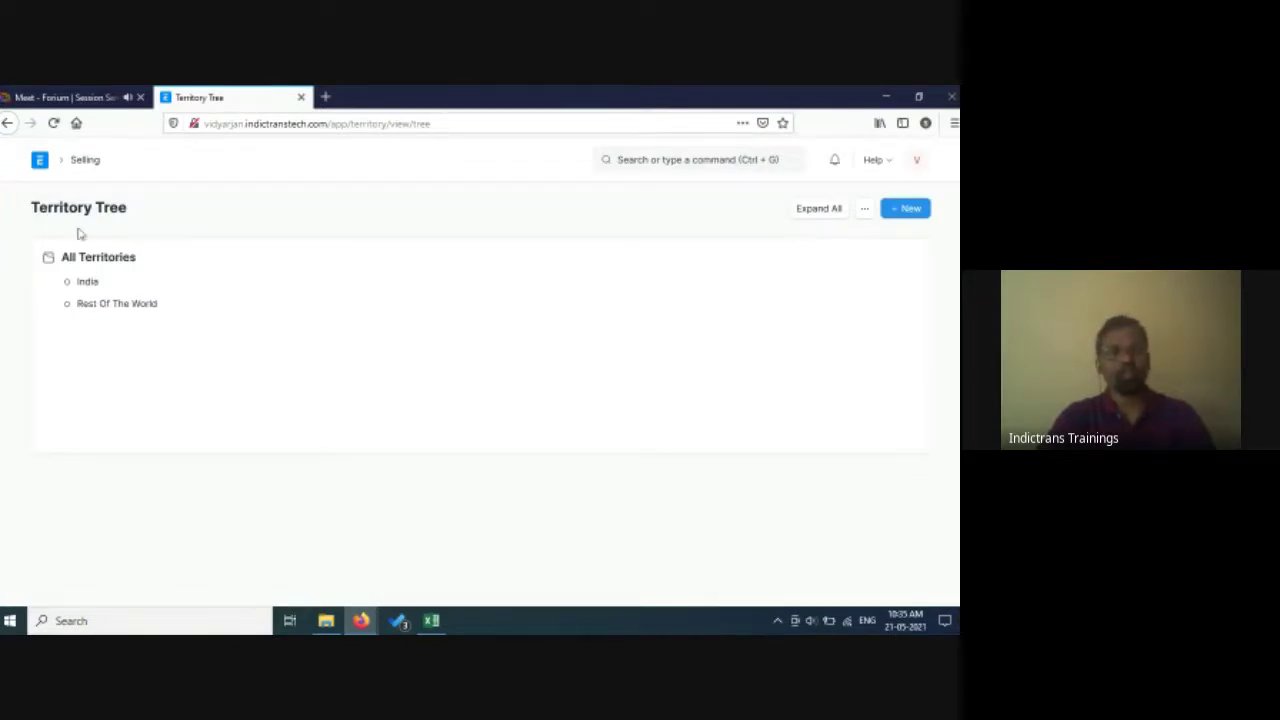
Switch to the Part 1.xlsx workbook and review the territories and the Customers table with its Name, Type, Group and Territory columns.
key(alt+Tab)
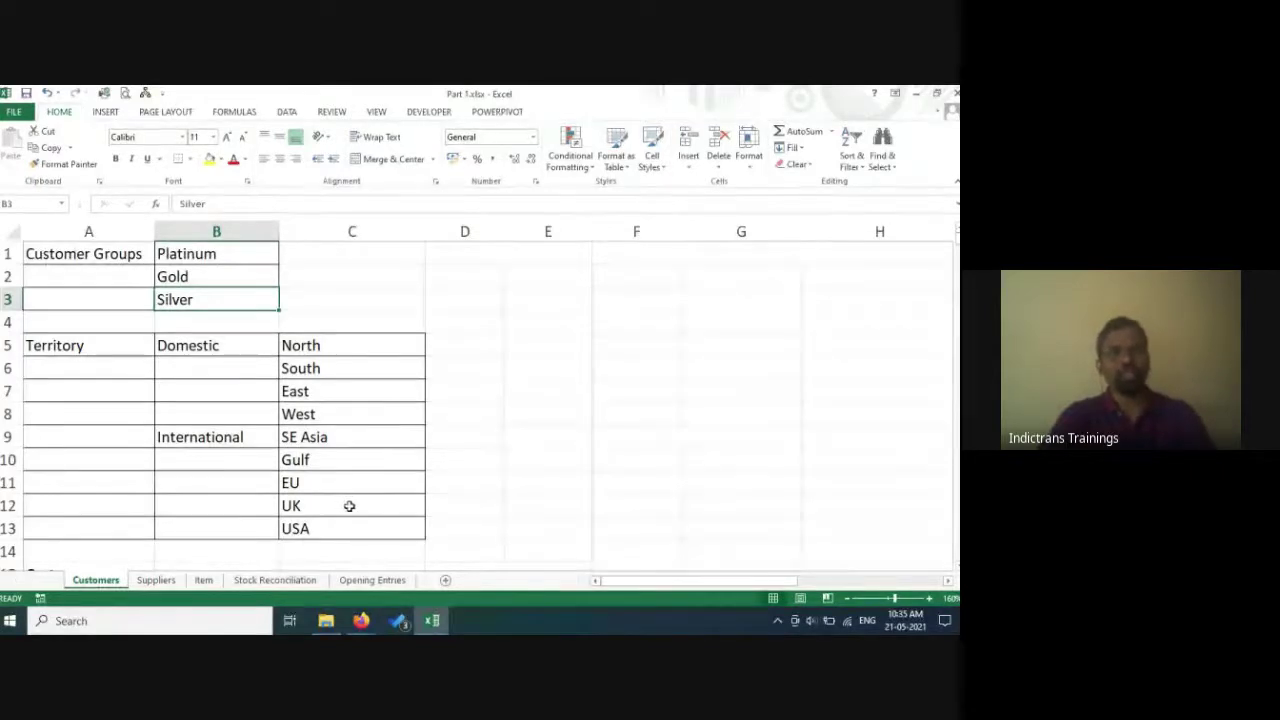
scroll(349, 506, down, 2)
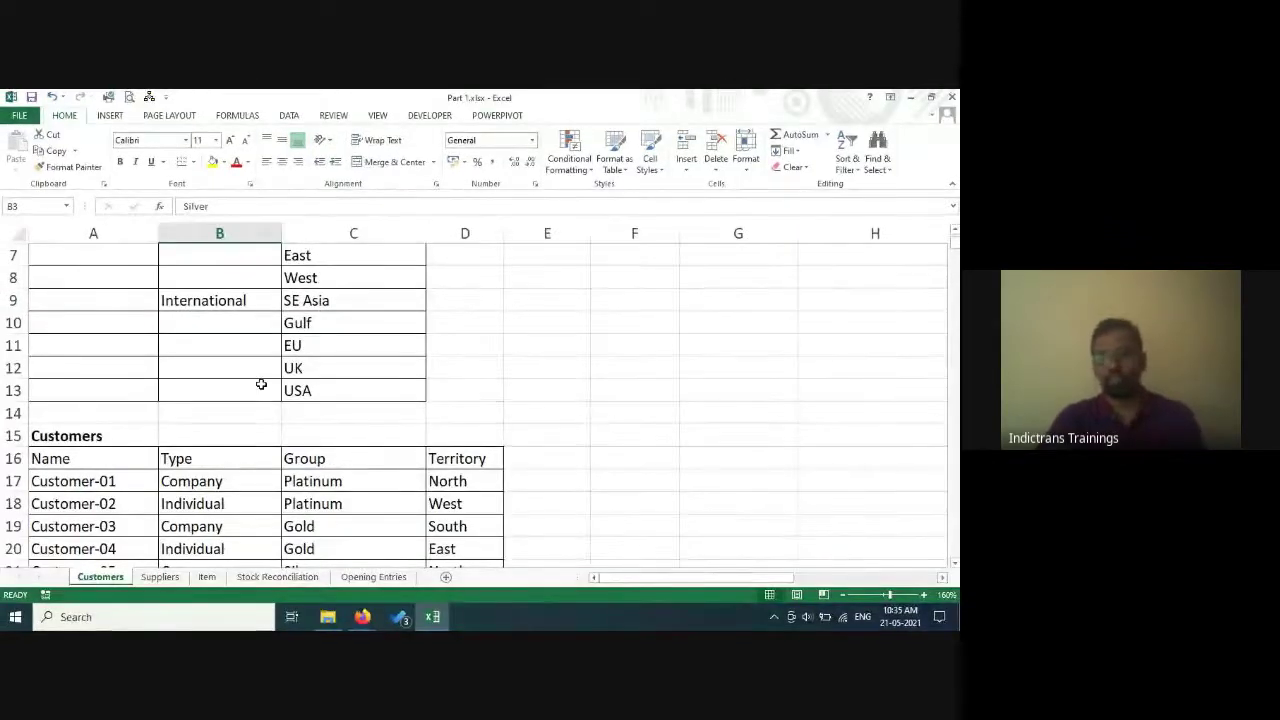
scroll(252, 396, down, 1)
scroll(252, 396, down, 2)
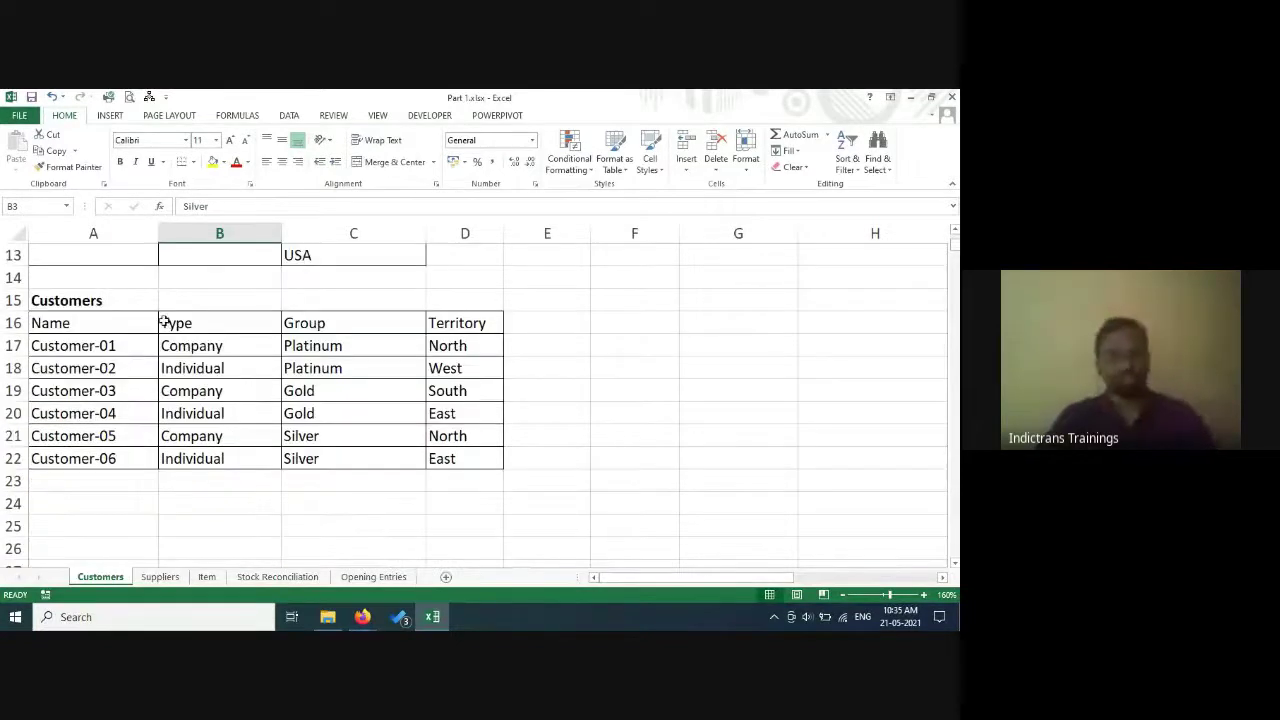
click(92, 350)
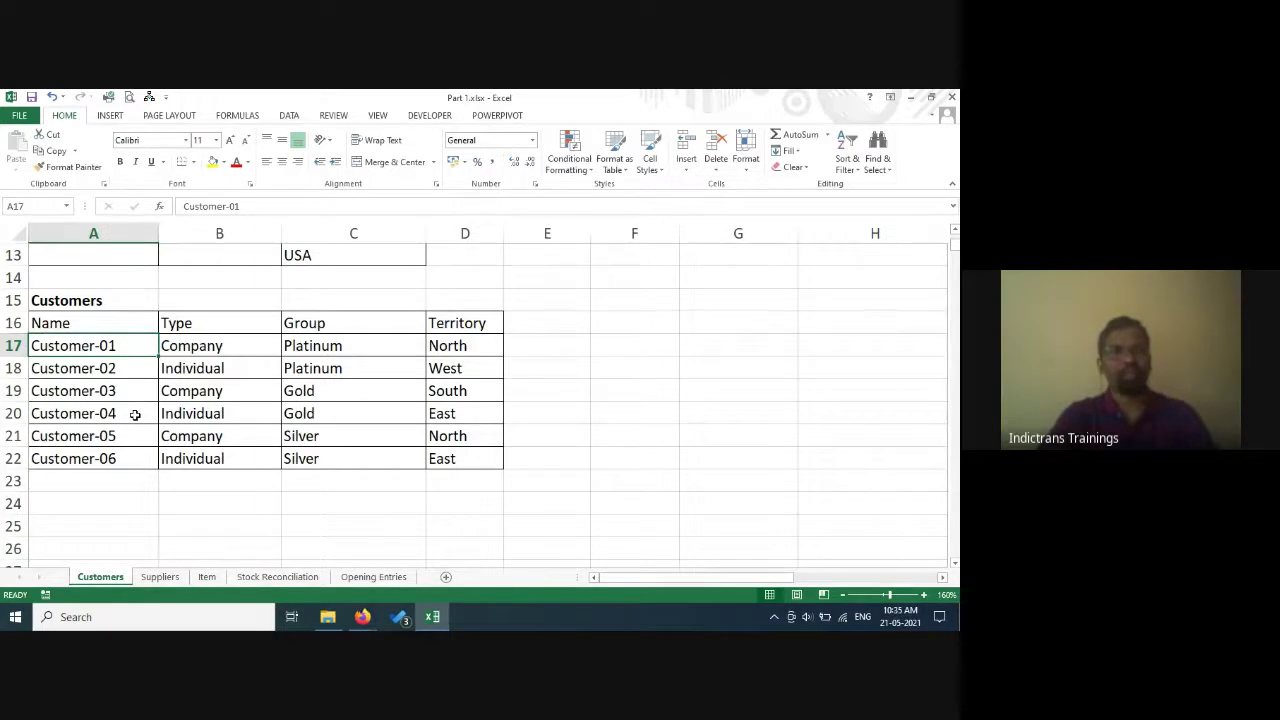
Switch to ERPNext in Firefox, search for "customer" and open the Customer List.
key(alt+Tab)
click(677, 165)
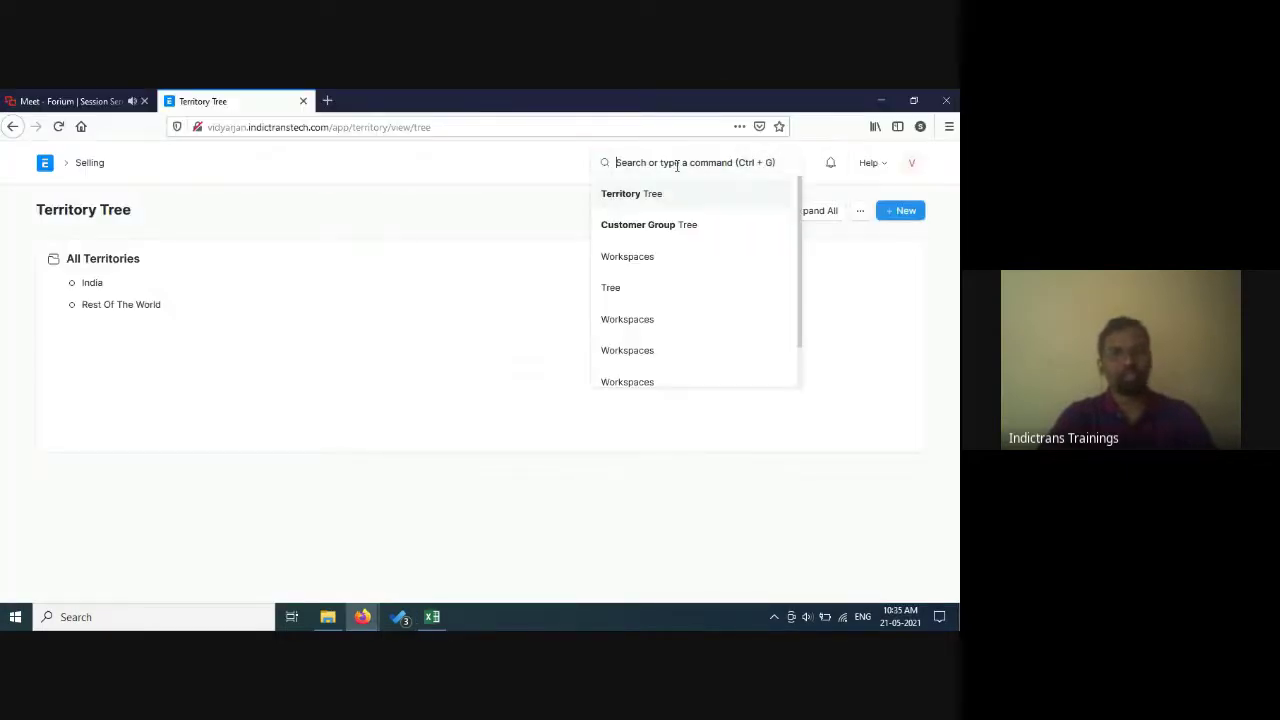
text(custo)
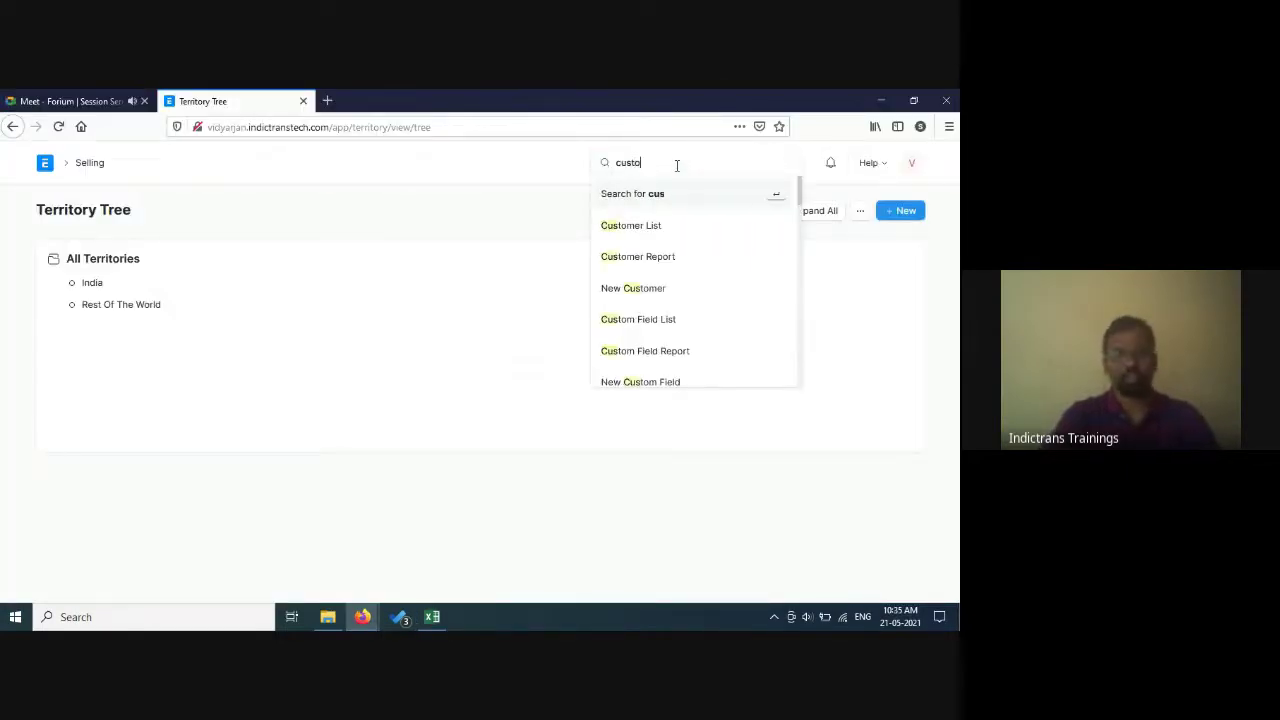
text(mer)
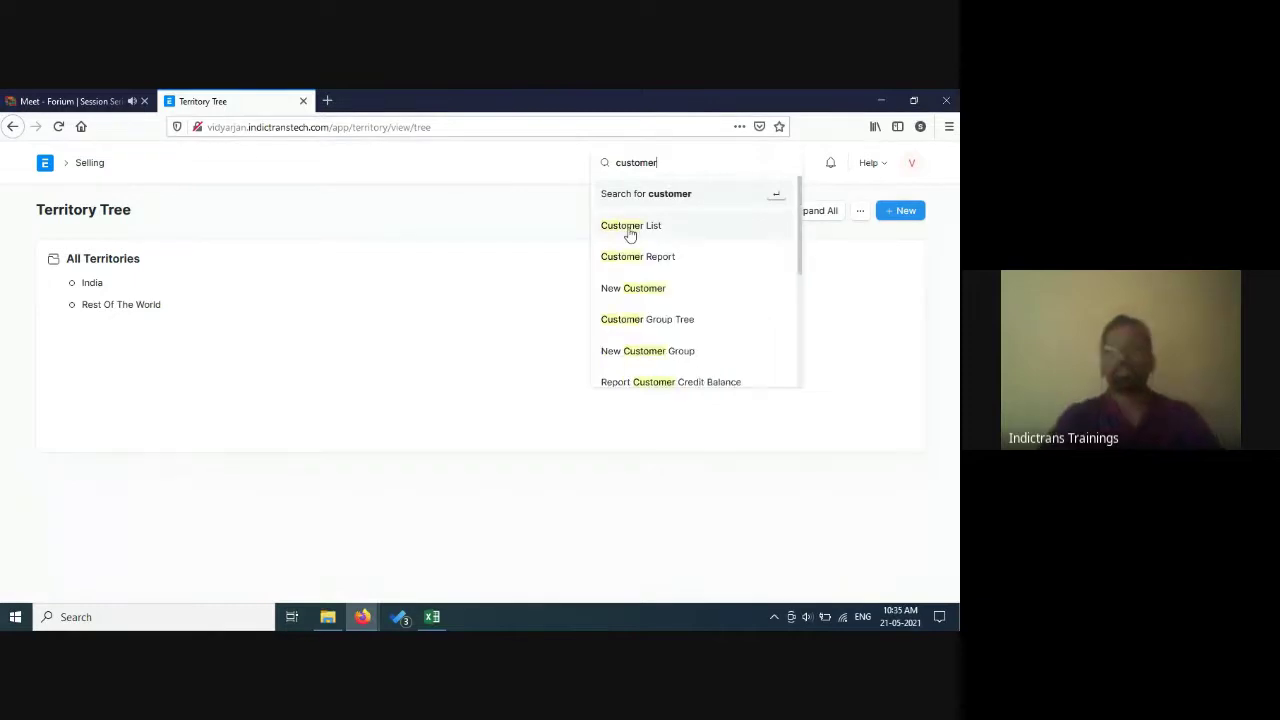
click(630, 230)
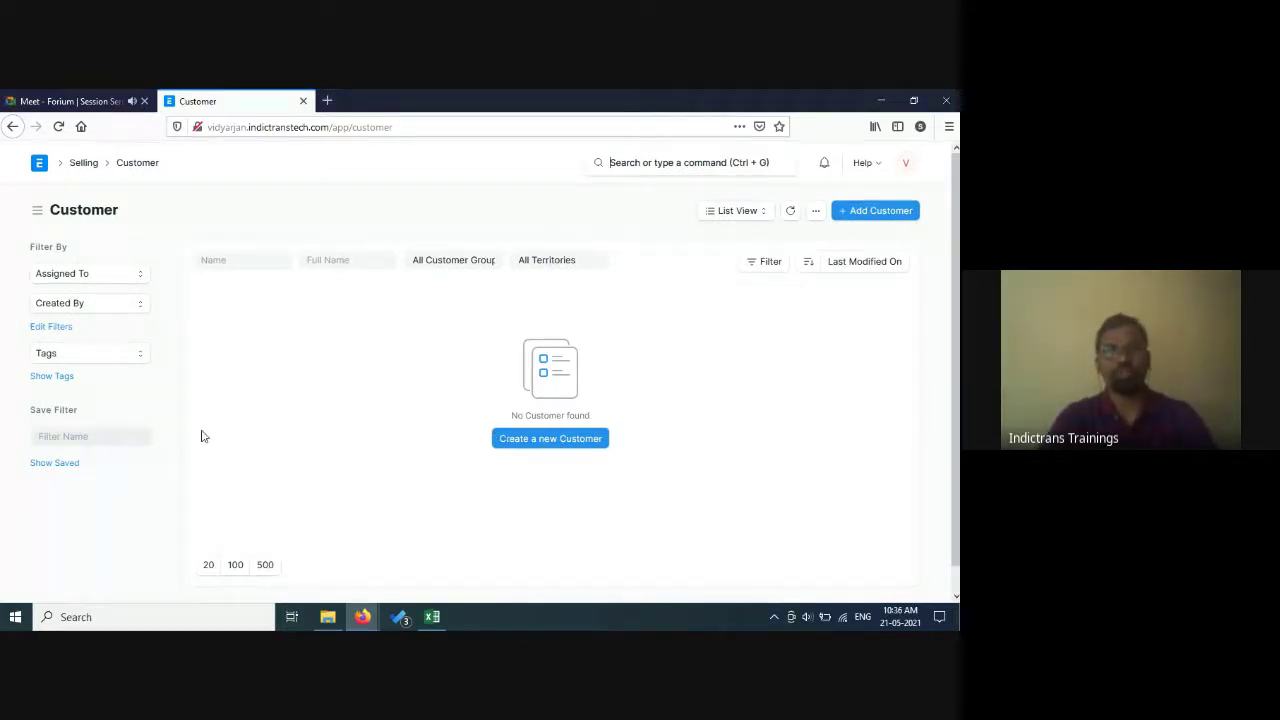
Start a new customer and examine the Type, Customer Group and Territory fields plus the expanded primary contact and address details.
click(570, 442)
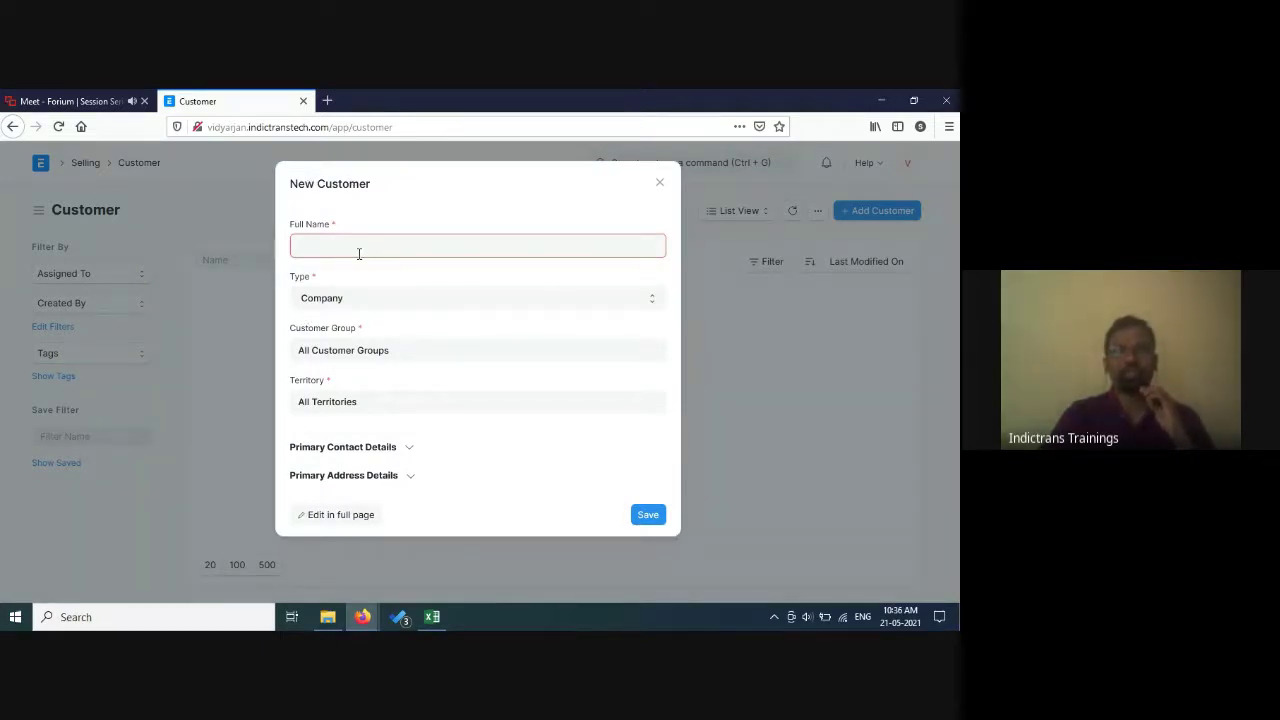
click(446, 304)
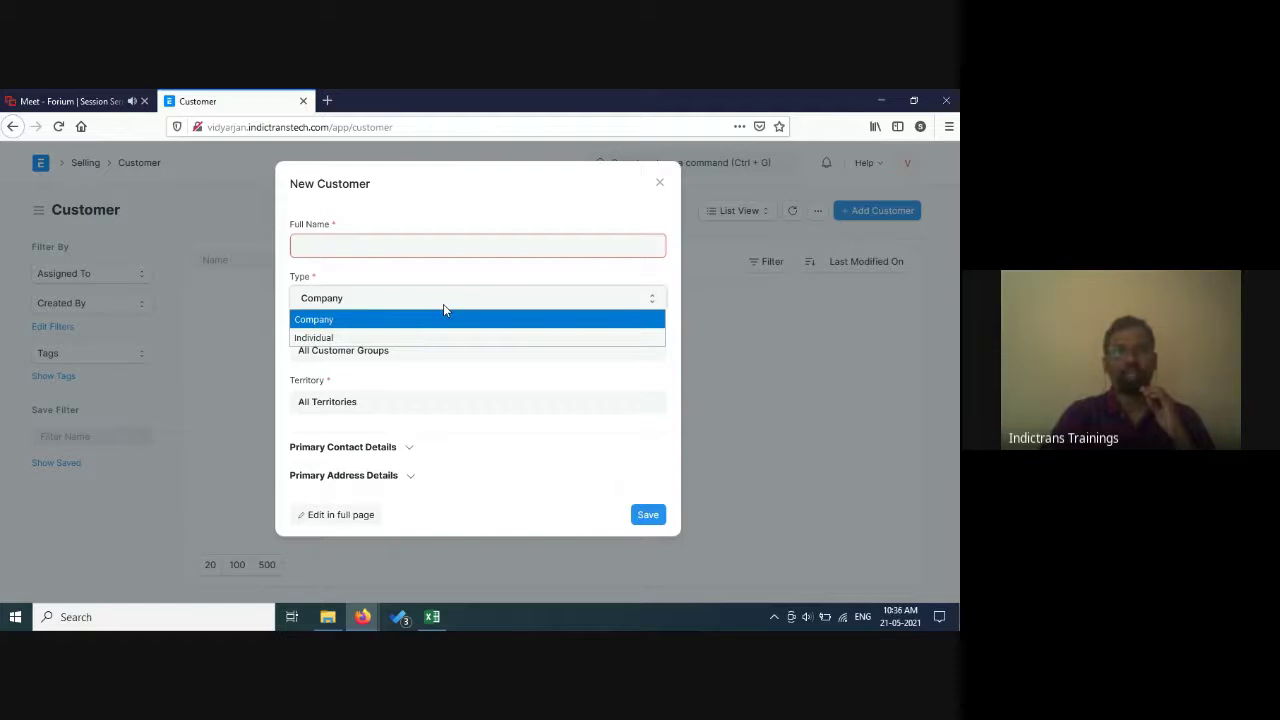
click(443, 304)
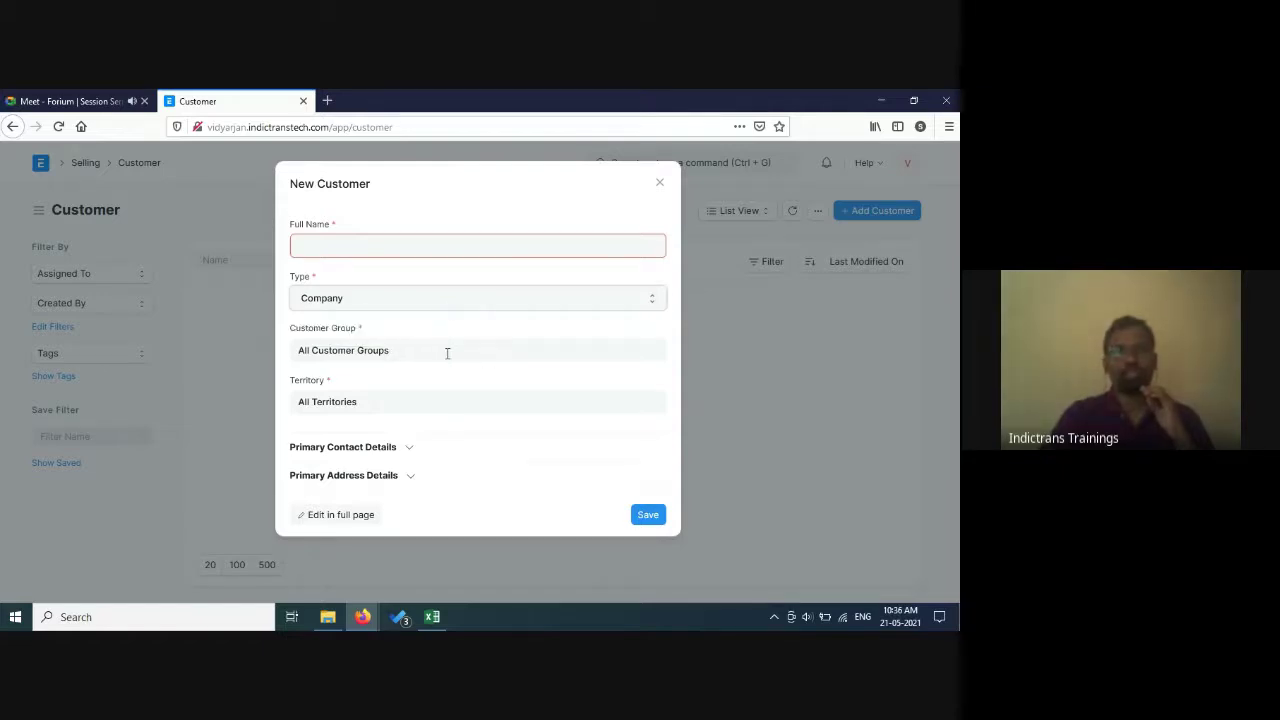
click(447, 353)
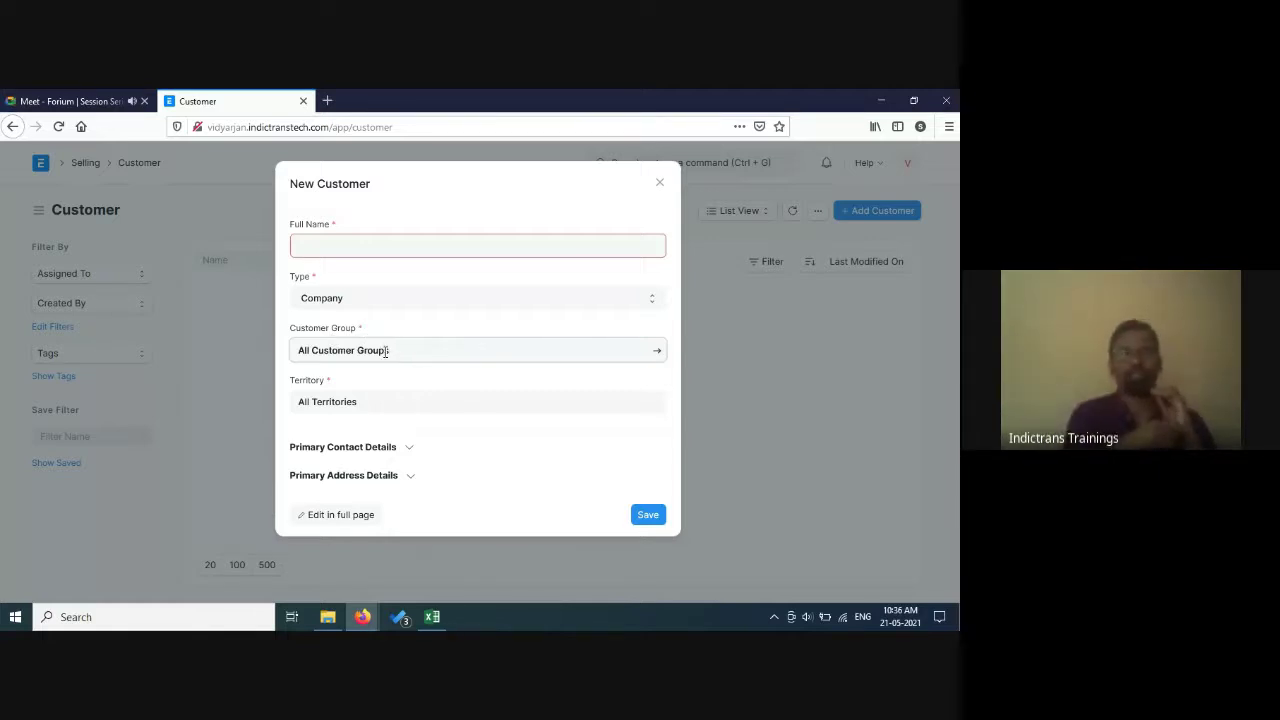
click(374, 402)
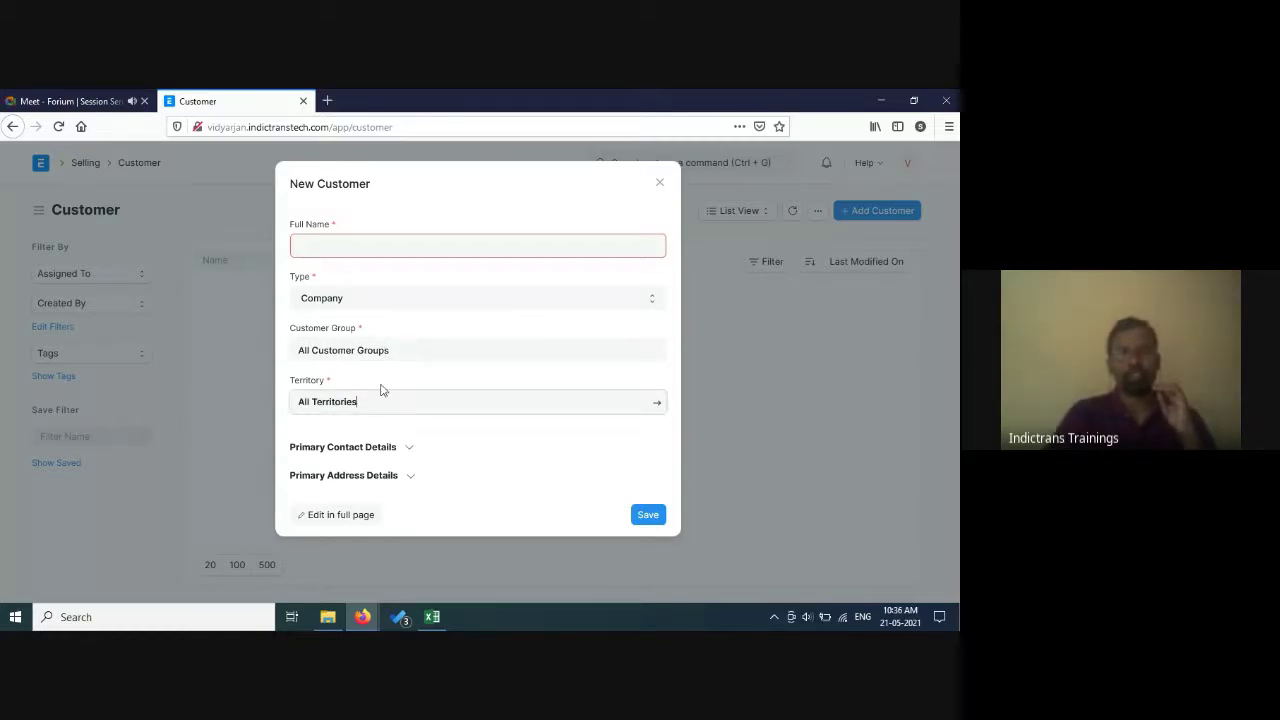
click(410, 449)
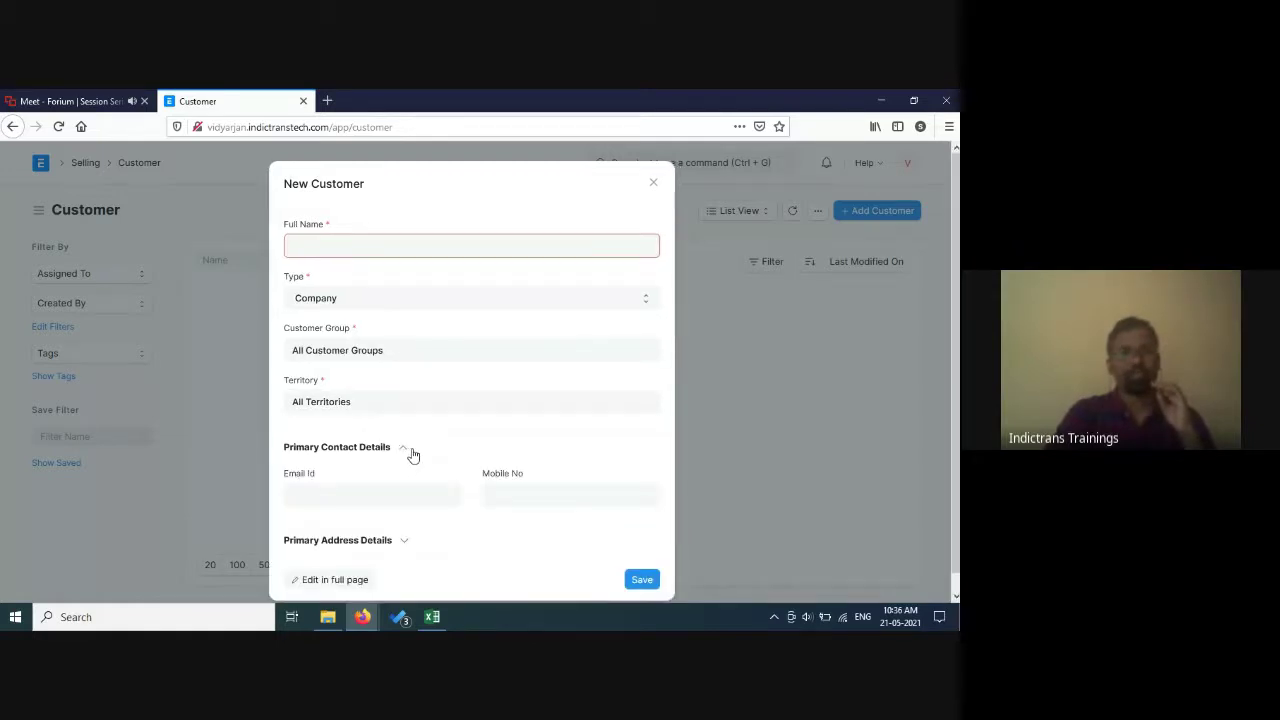
click(401, 525)
scroll(403, 488, down, 3)
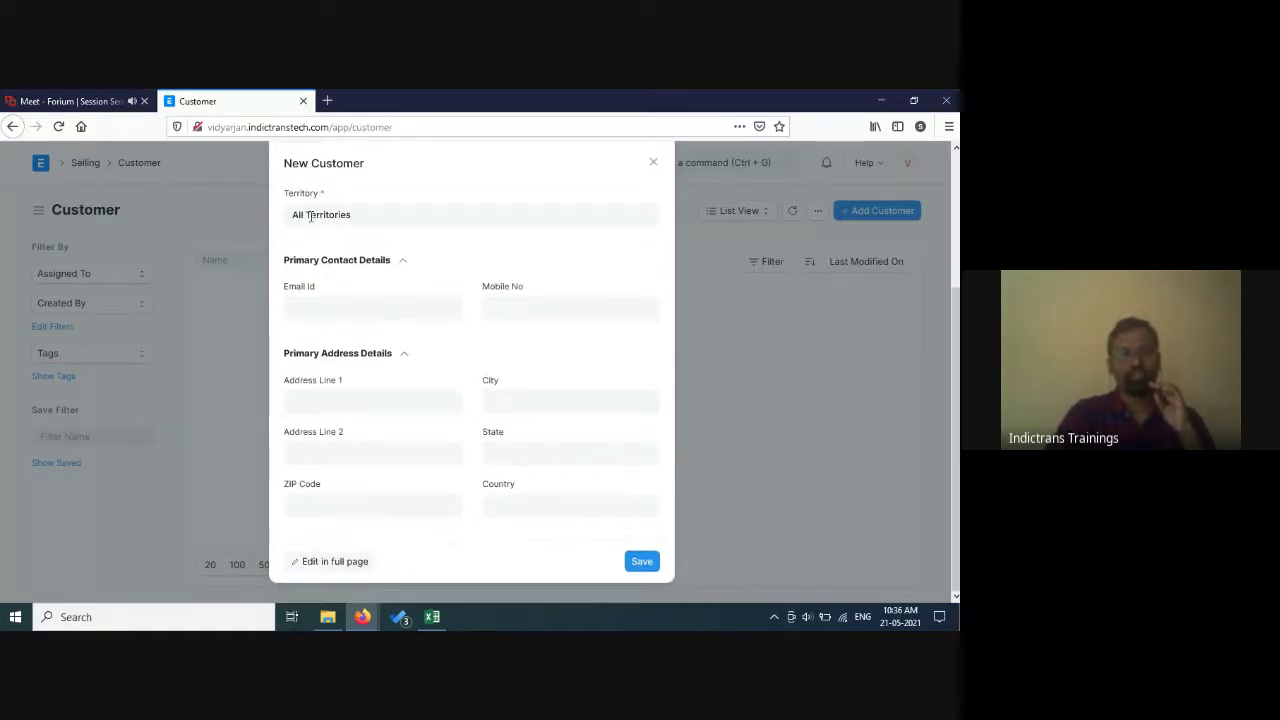
Open the new customer form in full-page editing and view the available Account Manager choices without selecting one.
click(336, 562)
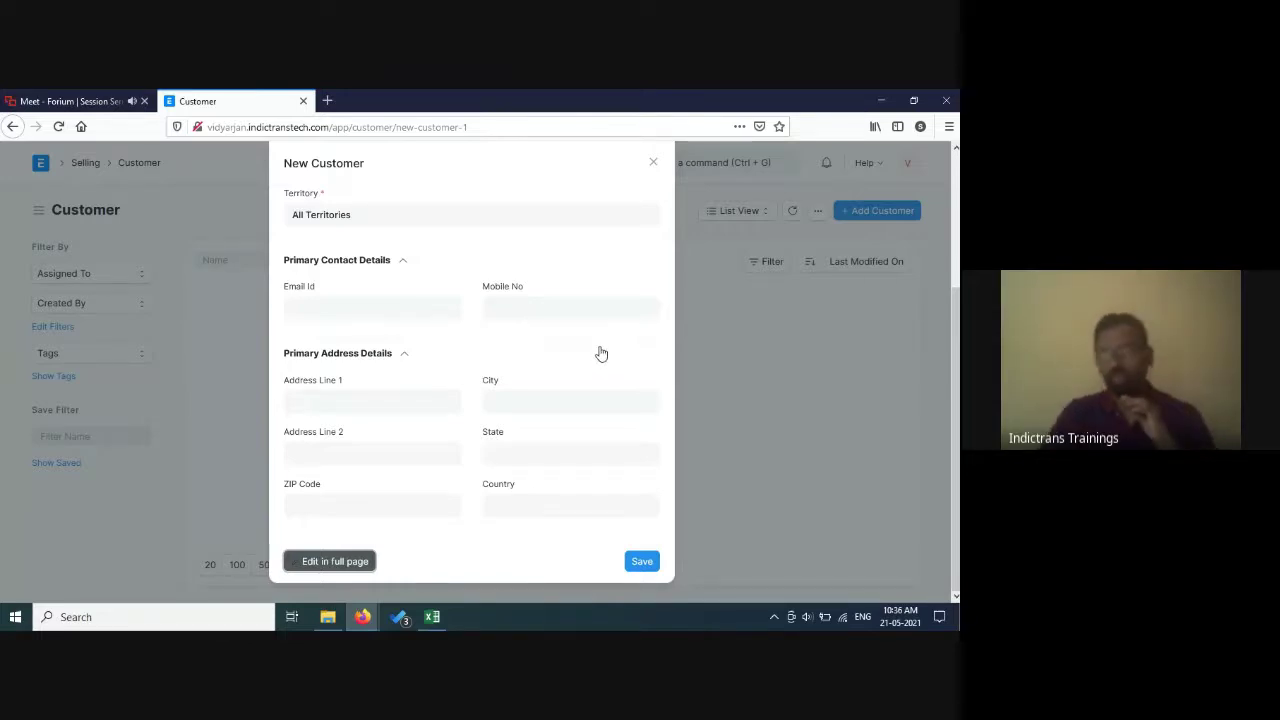
click(320, 565)
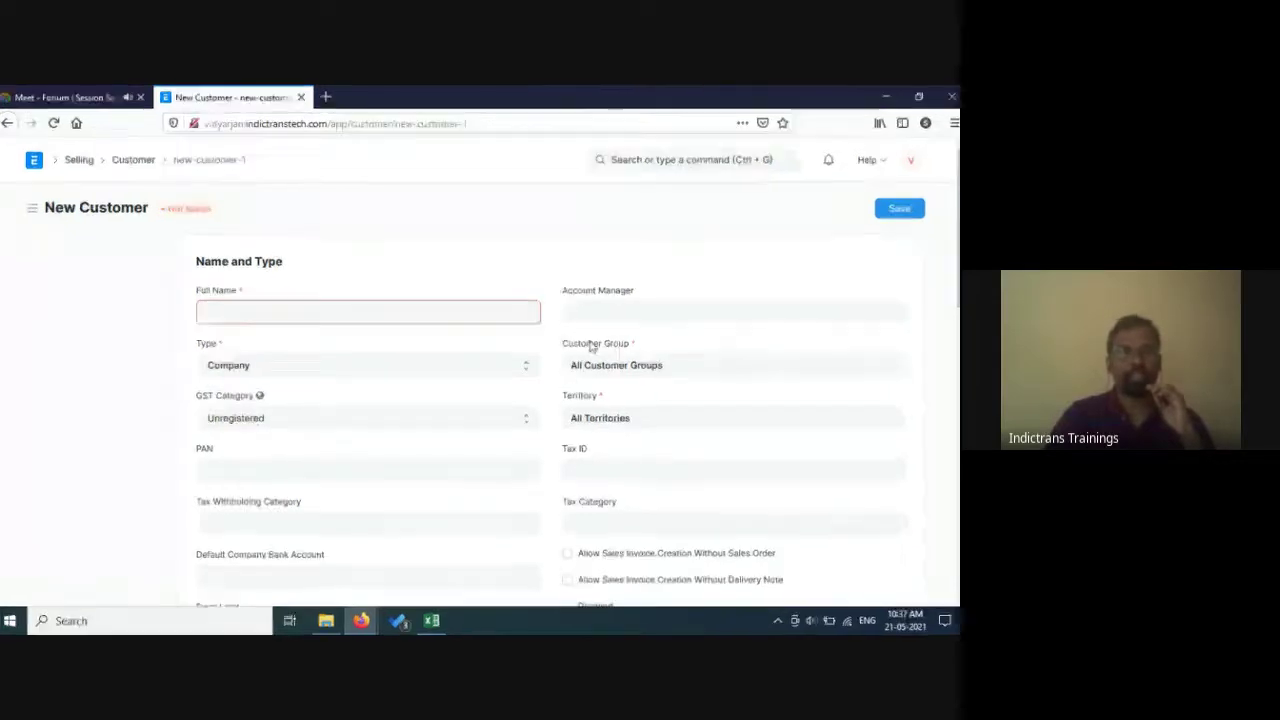
click(608, 308)
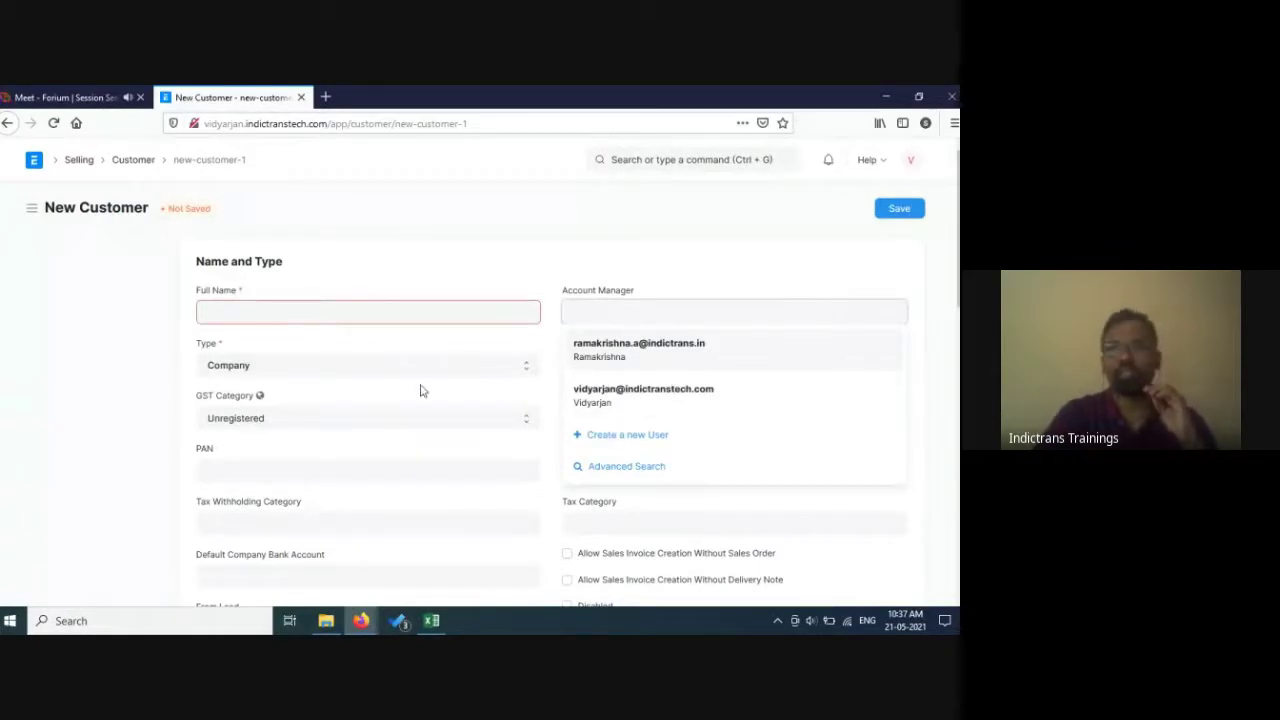
click(696, 271)
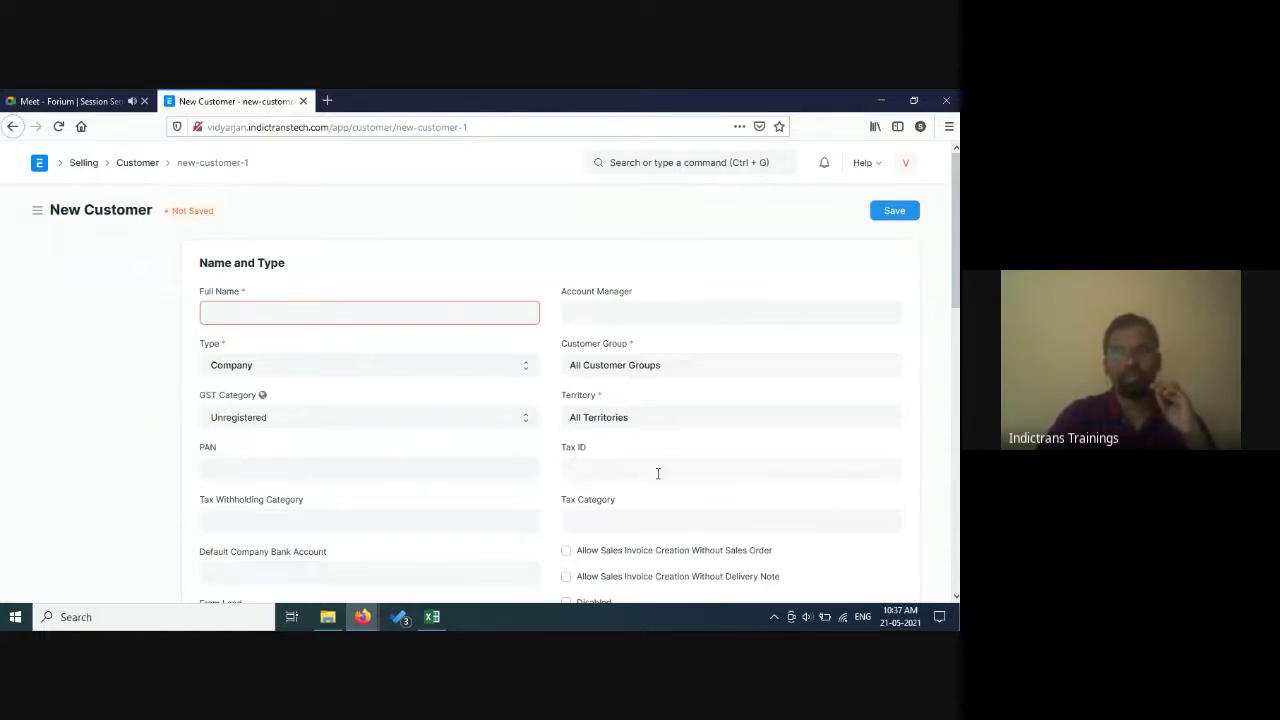
Examine the new customer's tax and invoicing fields and expand the Currency and Price List, Accounting, and Credit Limit and Payment Terms sections.
scroll(386, 443, down, 3)
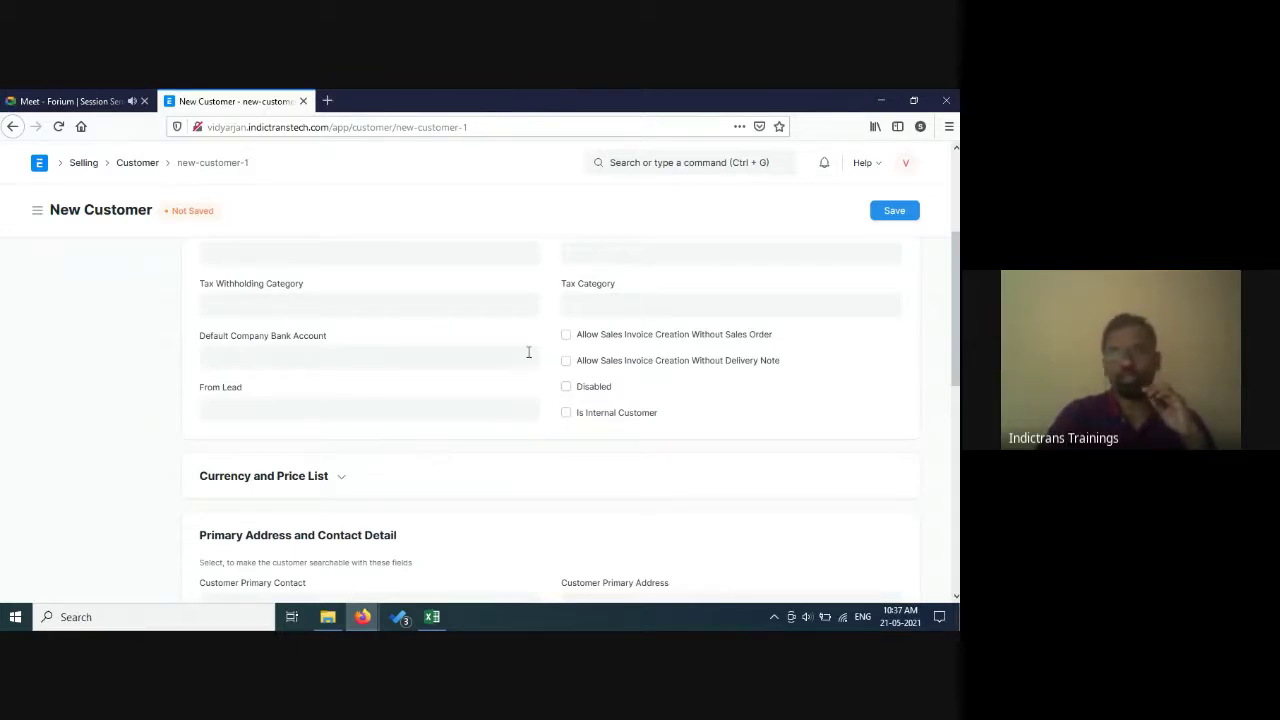
scroll(523, 400, down, 2)
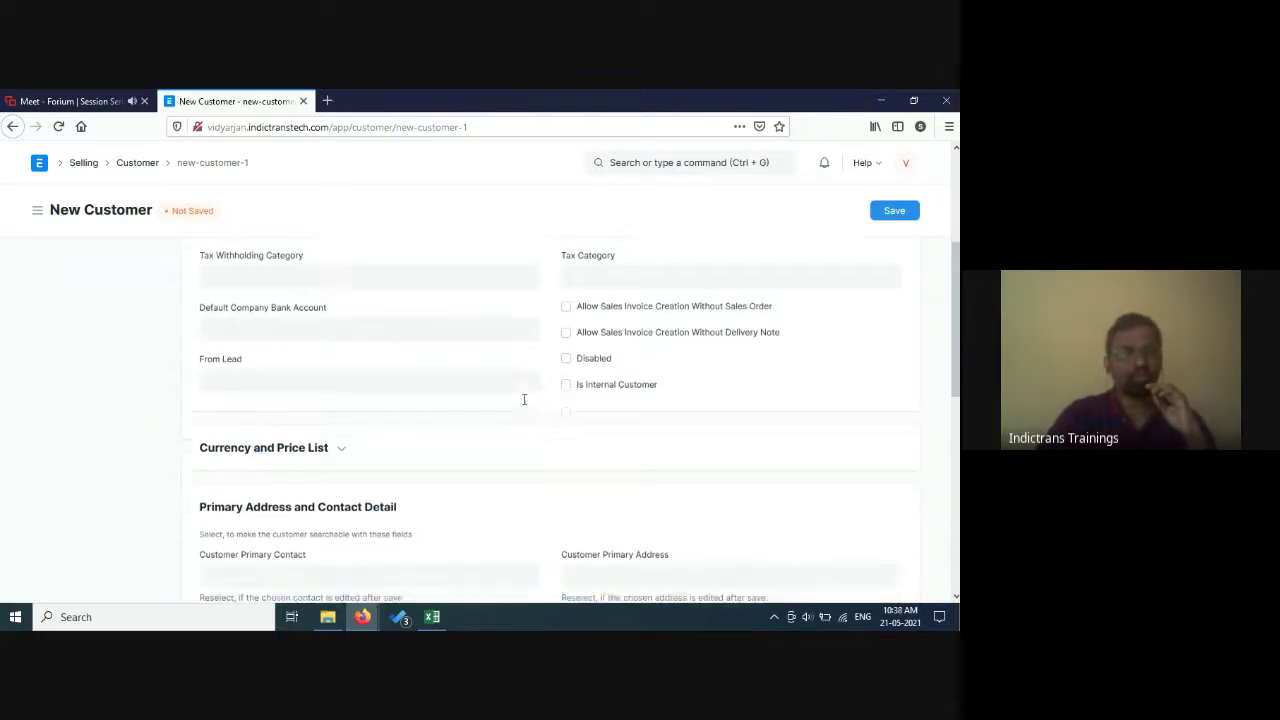
scroll(523, 400, down, 2)
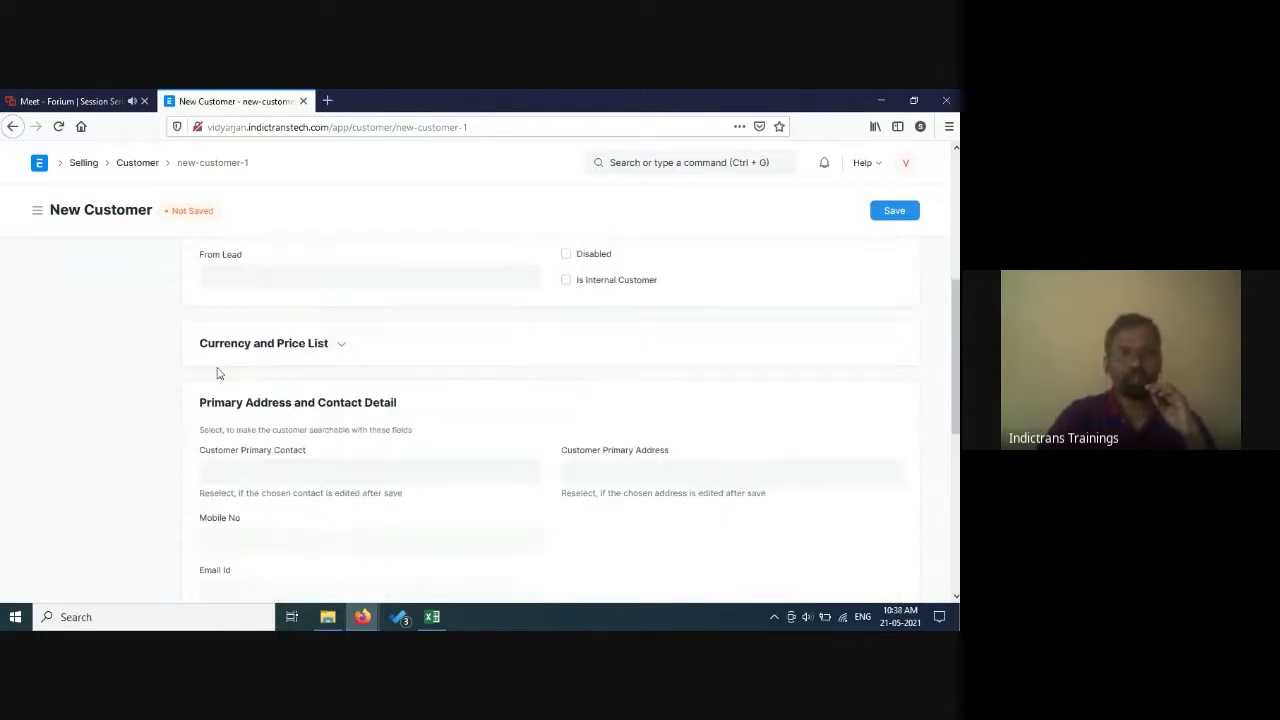
click(341, 338)
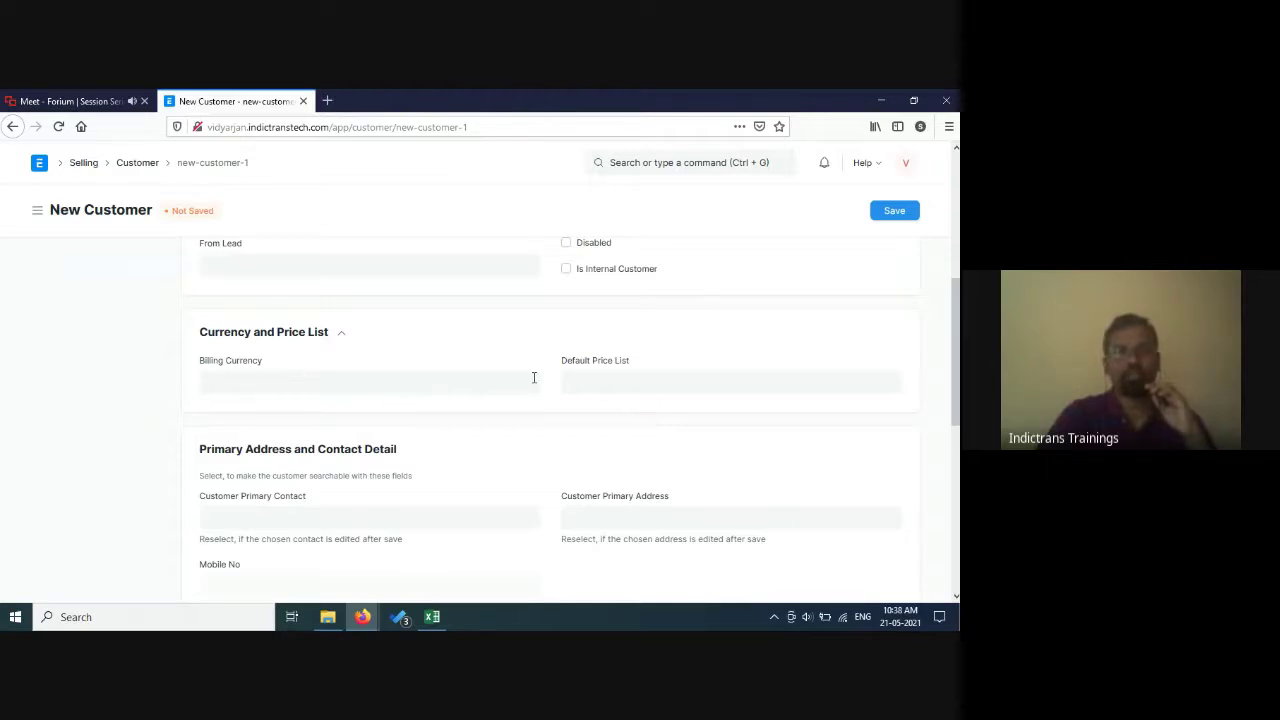
scroll(321, 510, down, 3)
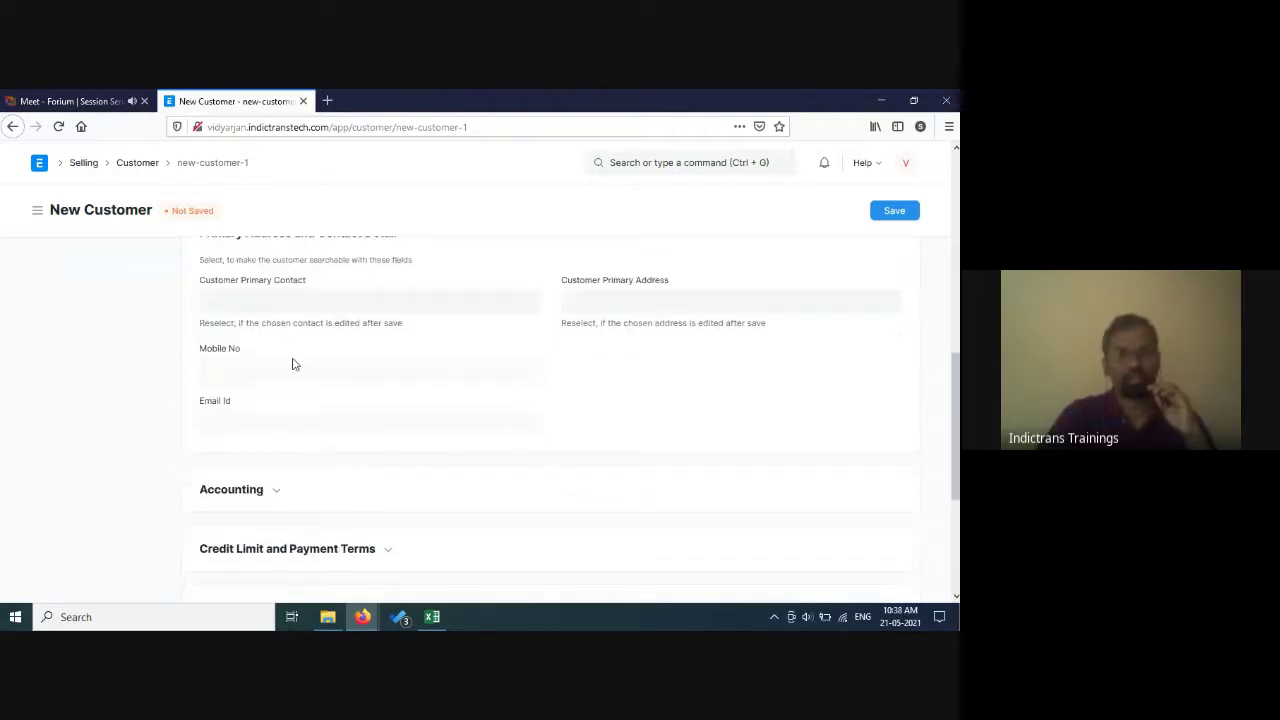
click(273, 498)
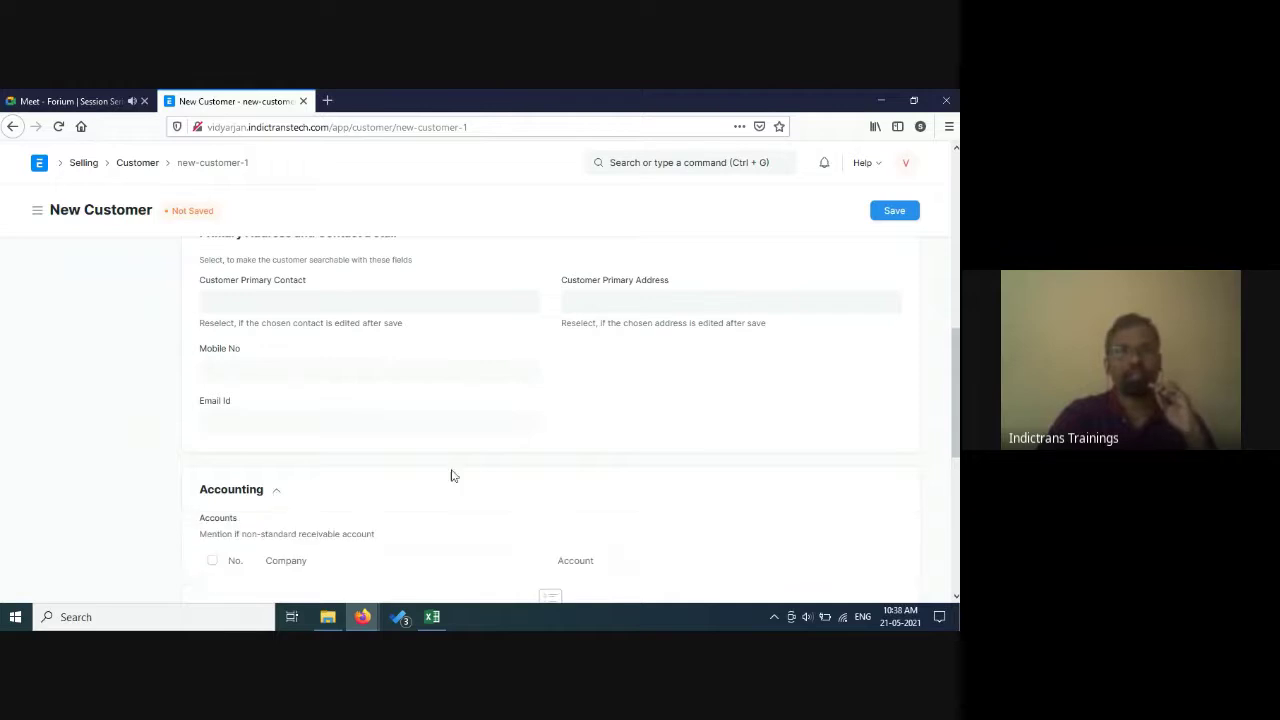
scroll(453, 474, down, 3)
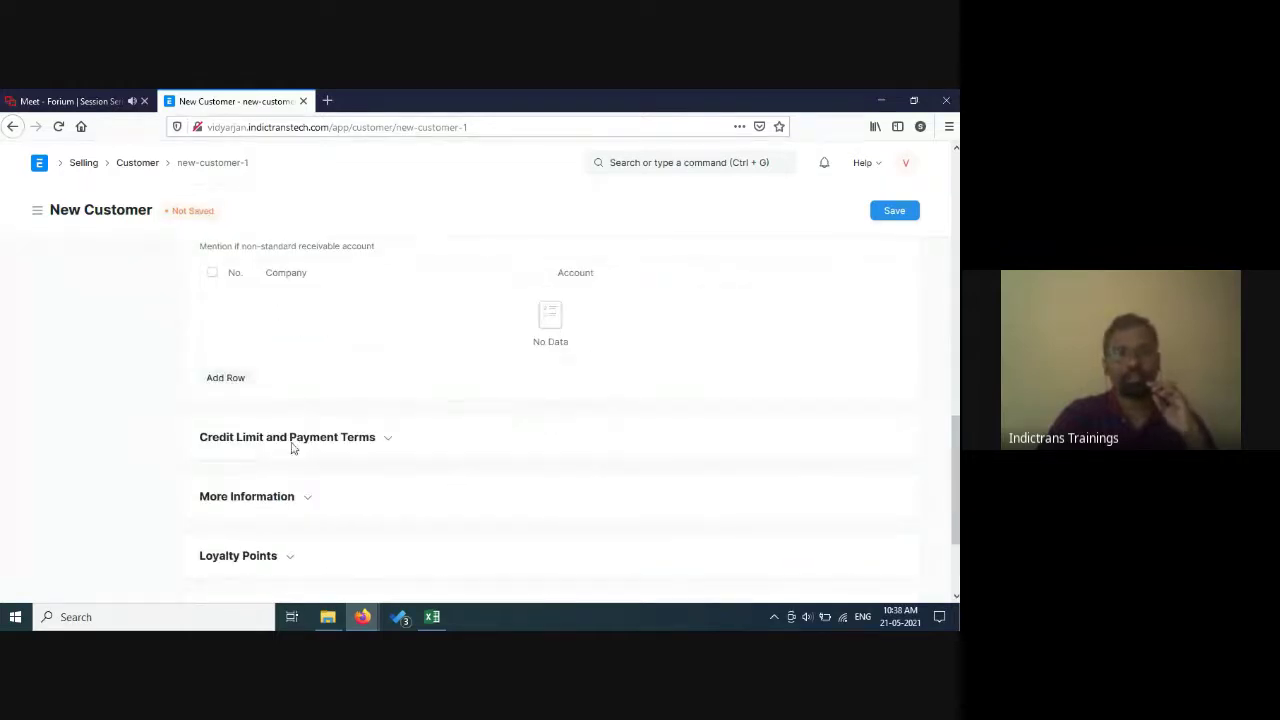
click(387, 440)
scroll(443, 522, down, 4)
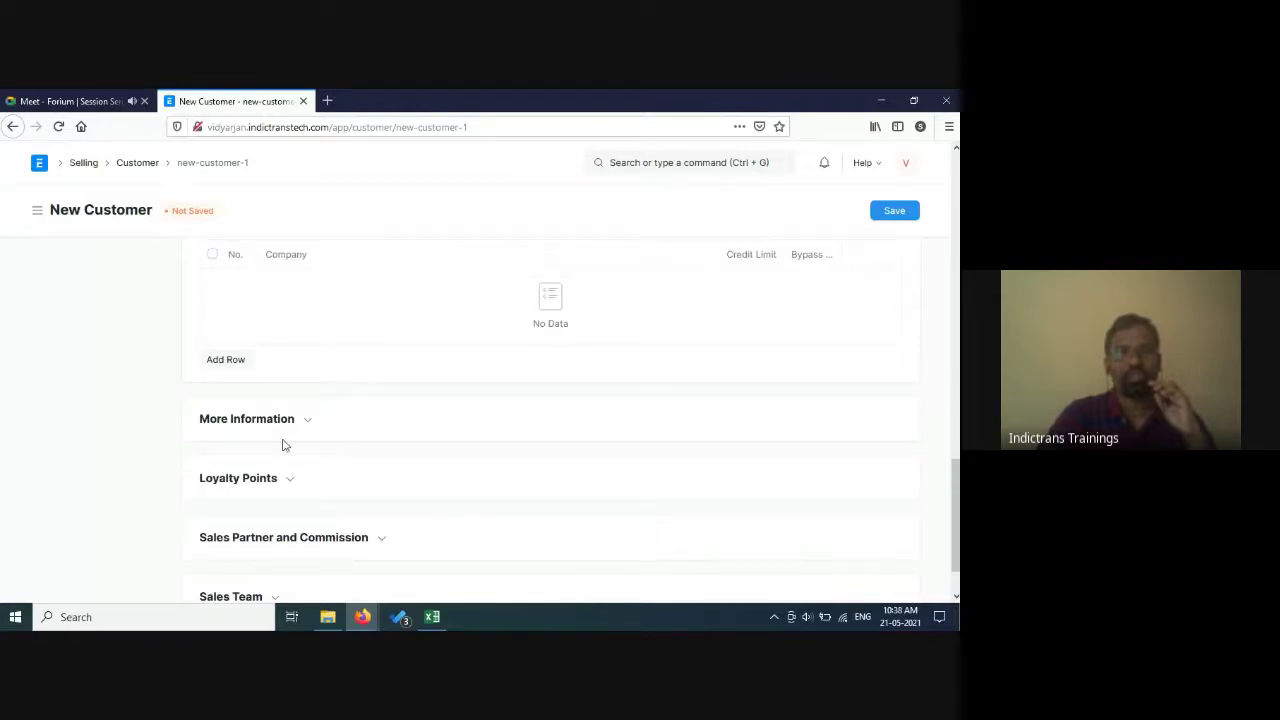
Expand and examine the Loyalty Points, More Information, Sales Partner and Commission, and Sales Team sections of the new customer form.
click(287, 482)
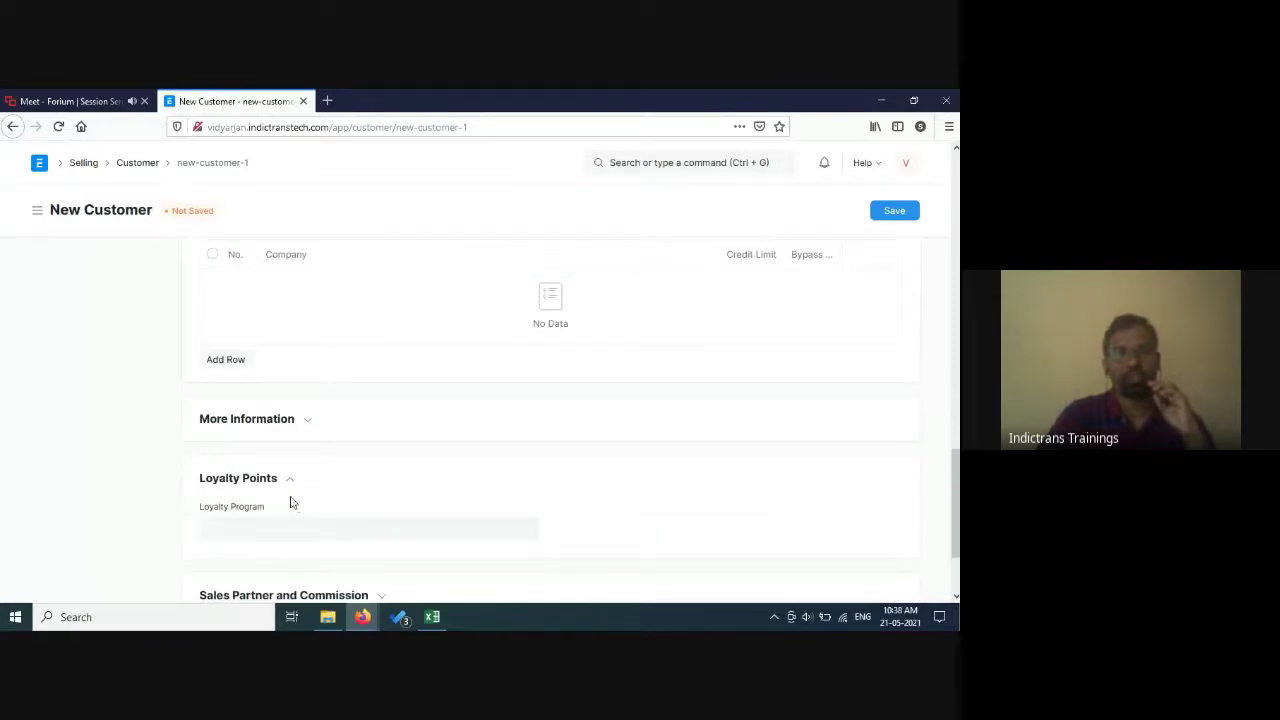
click(309, 425)
scroll(330, 476, down, 5)
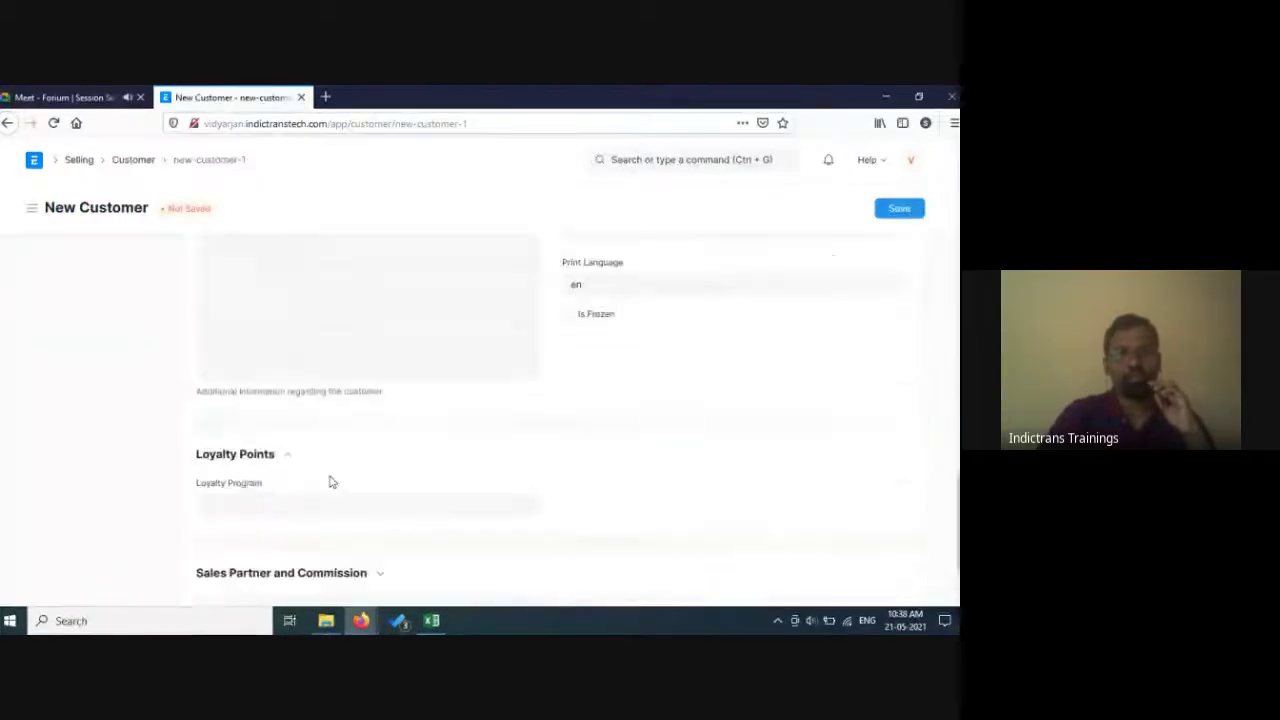
click(377, 470)
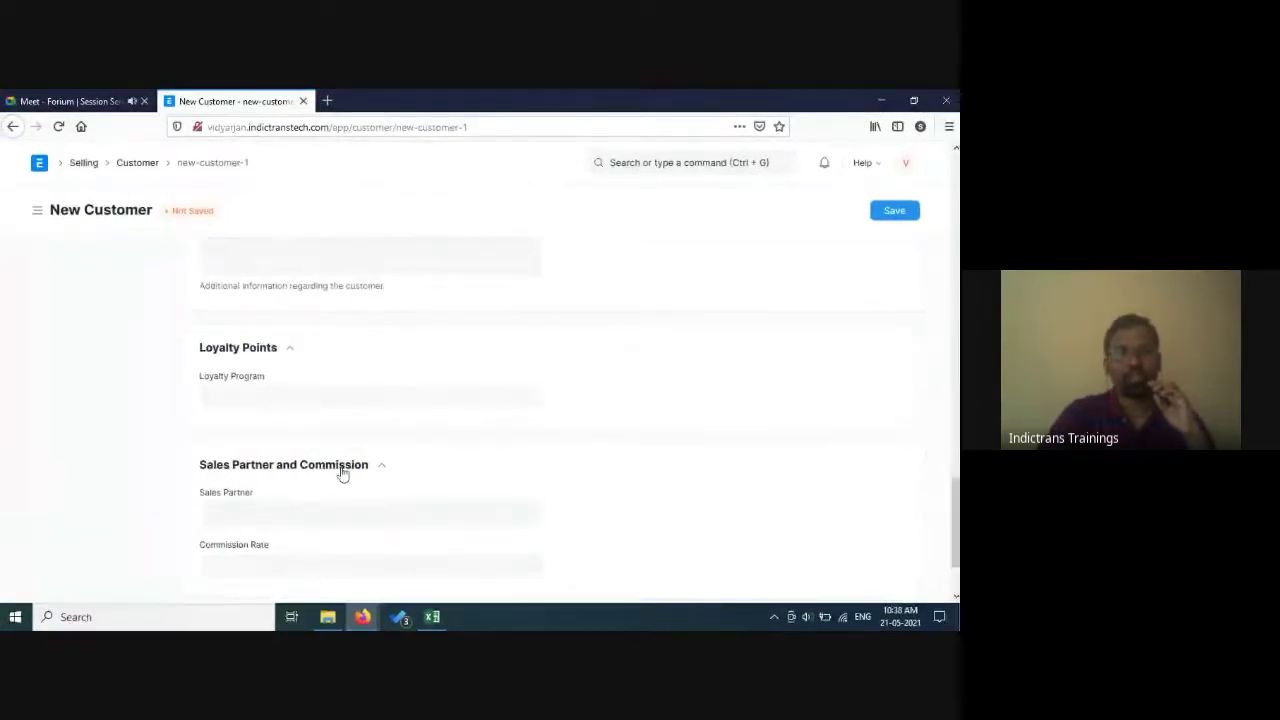
scroll(340, 466, down, 2)
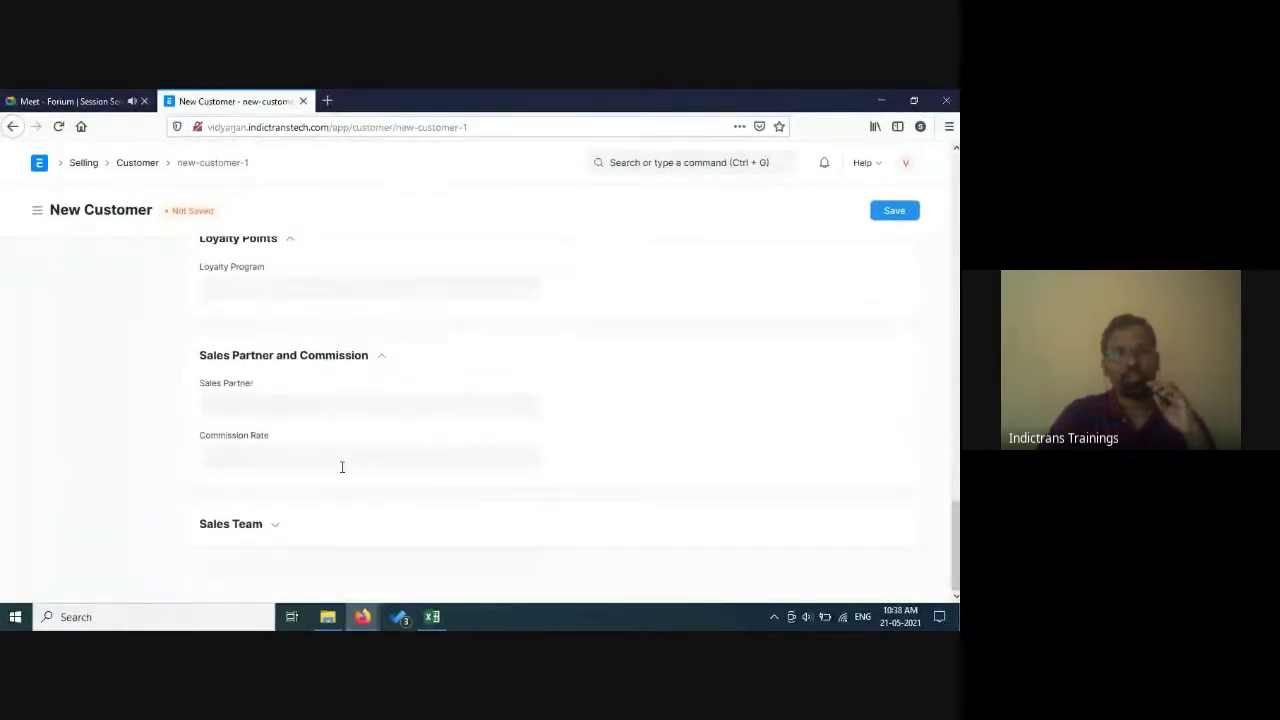
click(277, 530)
scroll(429, 480, down, 3)
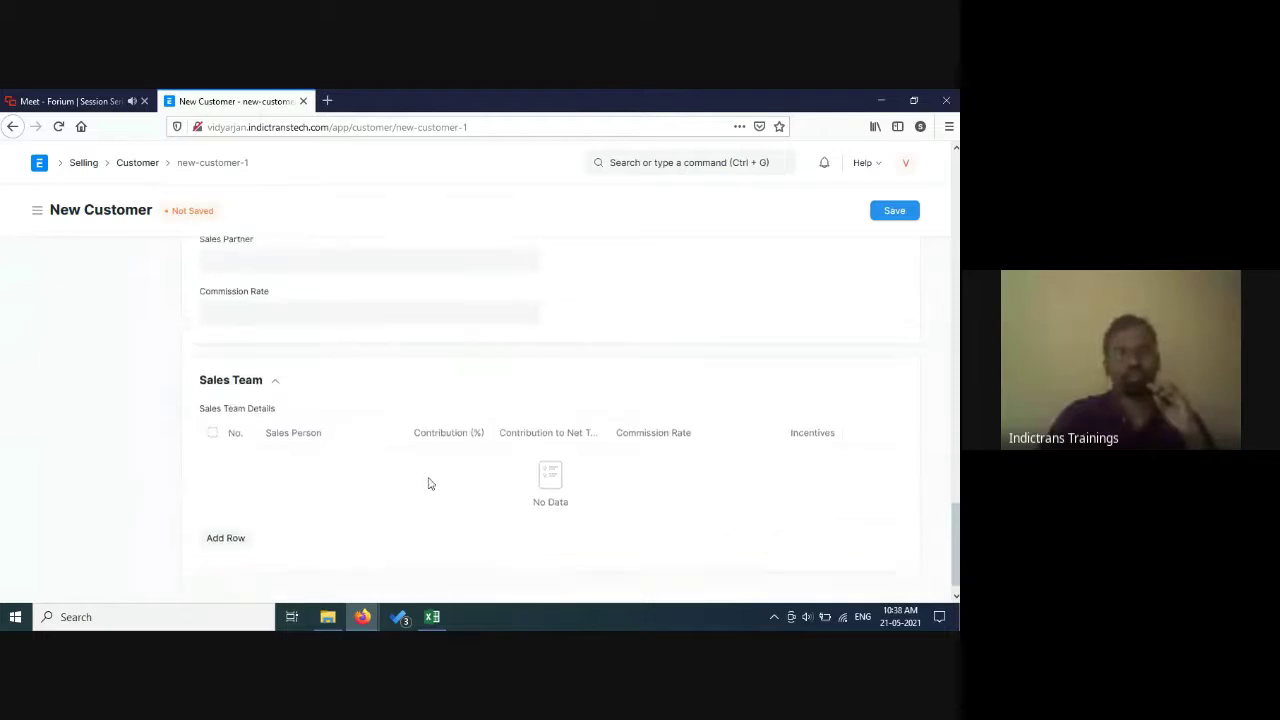
scroll(429, 484, up, 20)
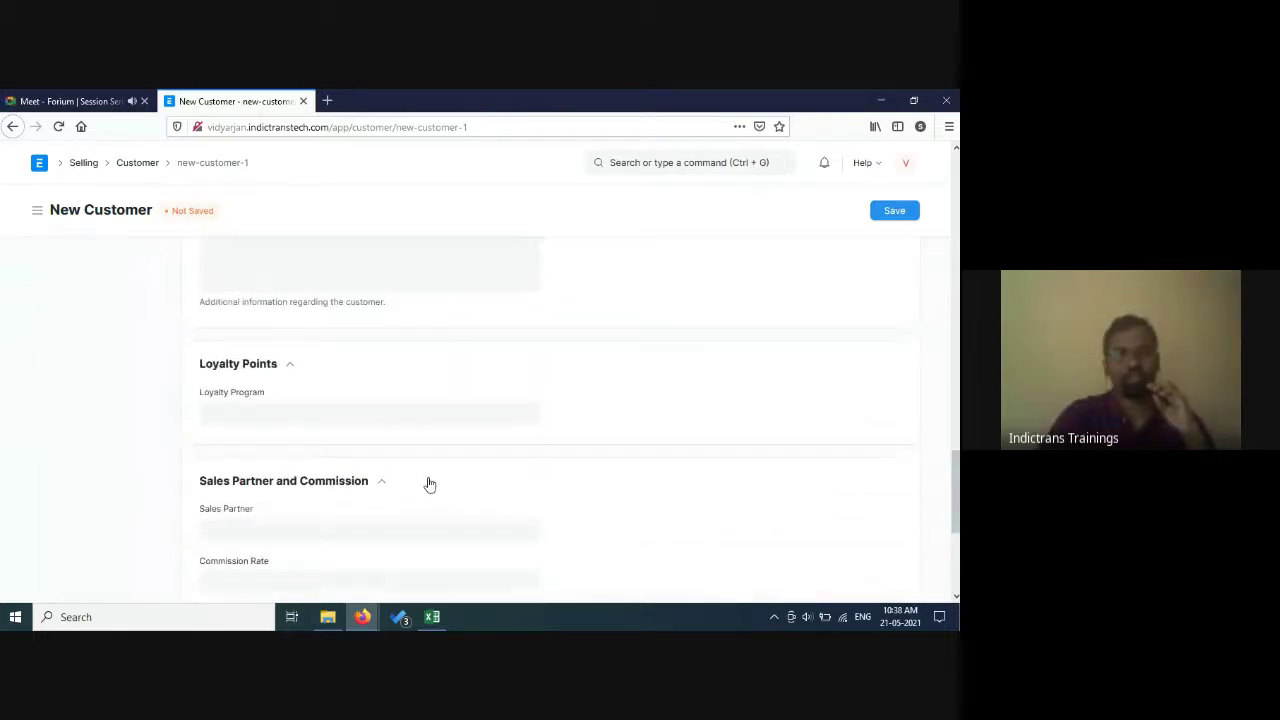
scroll(429, 477, up, 1)
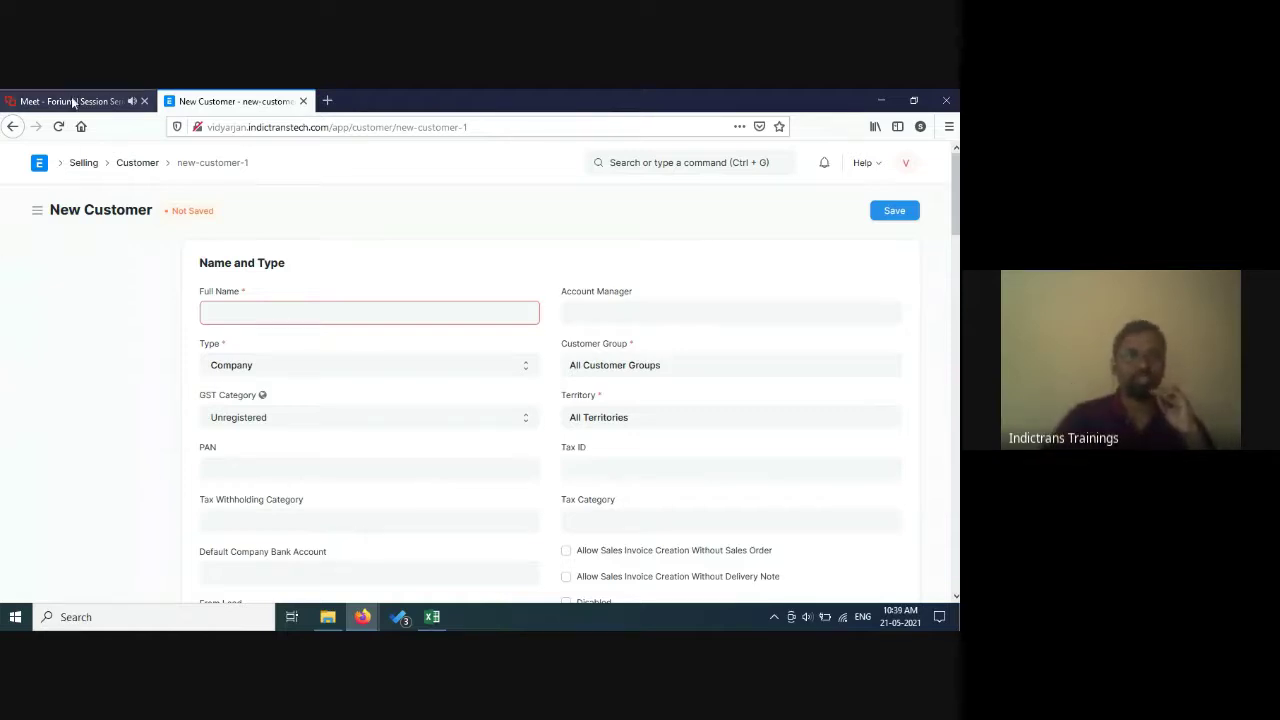
Switch to the Part 1.xlsx workbook in Excel and review the Supplier Type list on the Suppliers sheet.
click(437, 619)
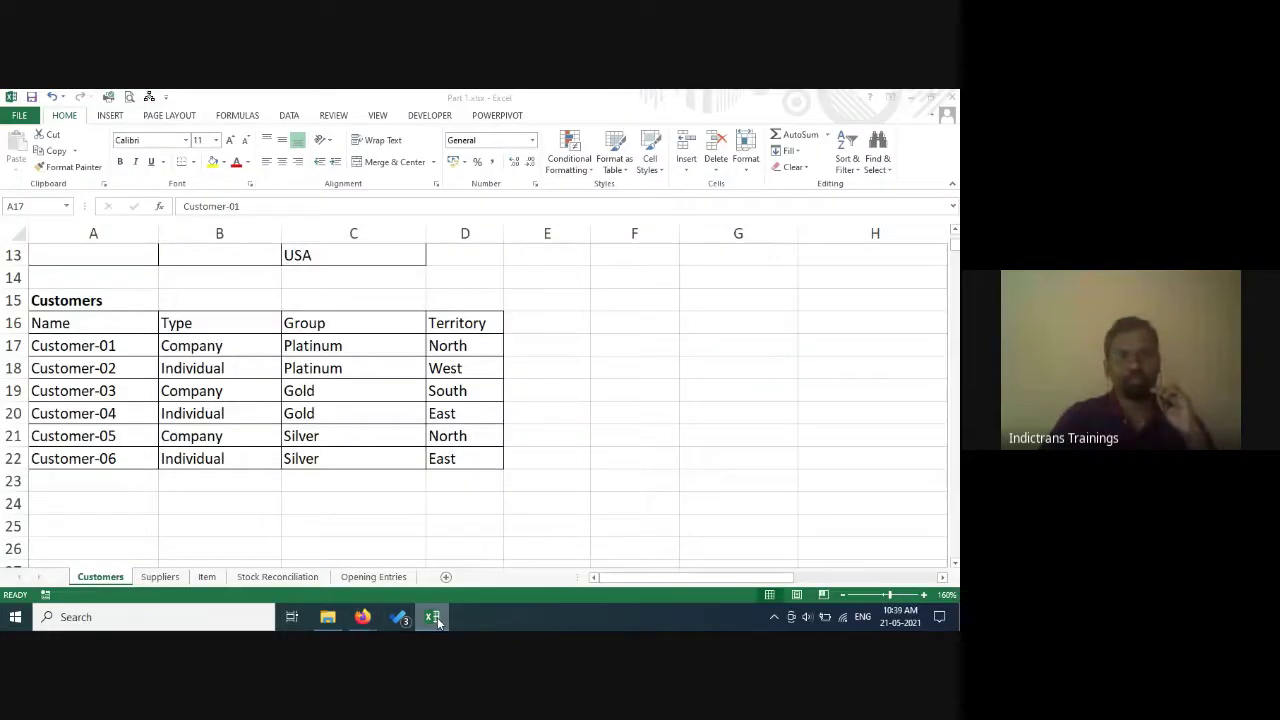
click(158, 577)
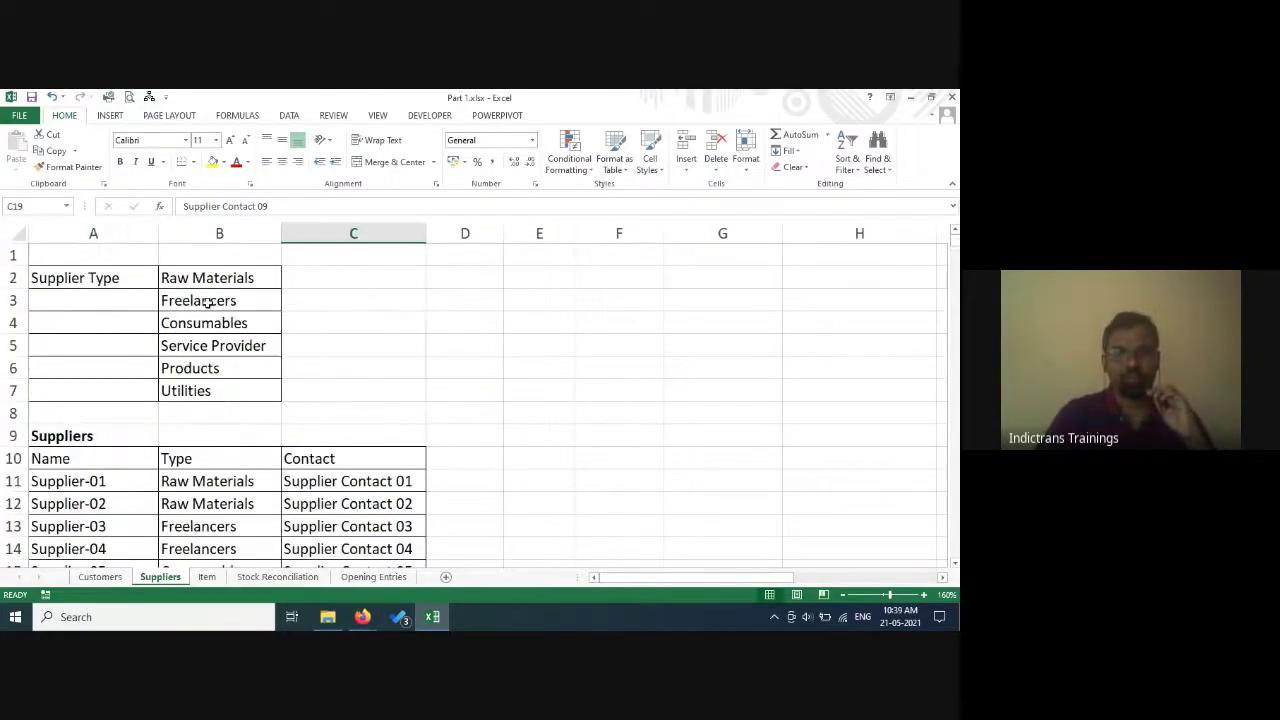
click(94, 284)
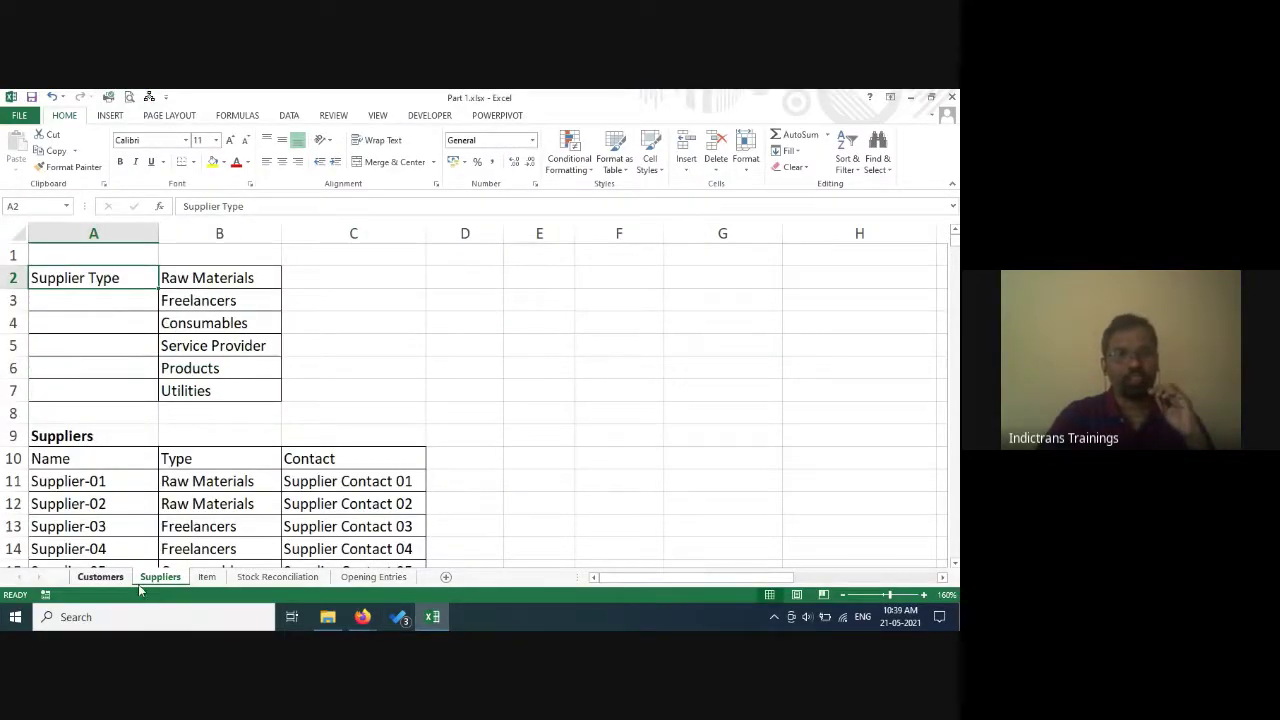
Switch to ERPNext in Firefox, search for "supplier", and open the Supplier Group List to review its groups.
mouse_move(362, 617)
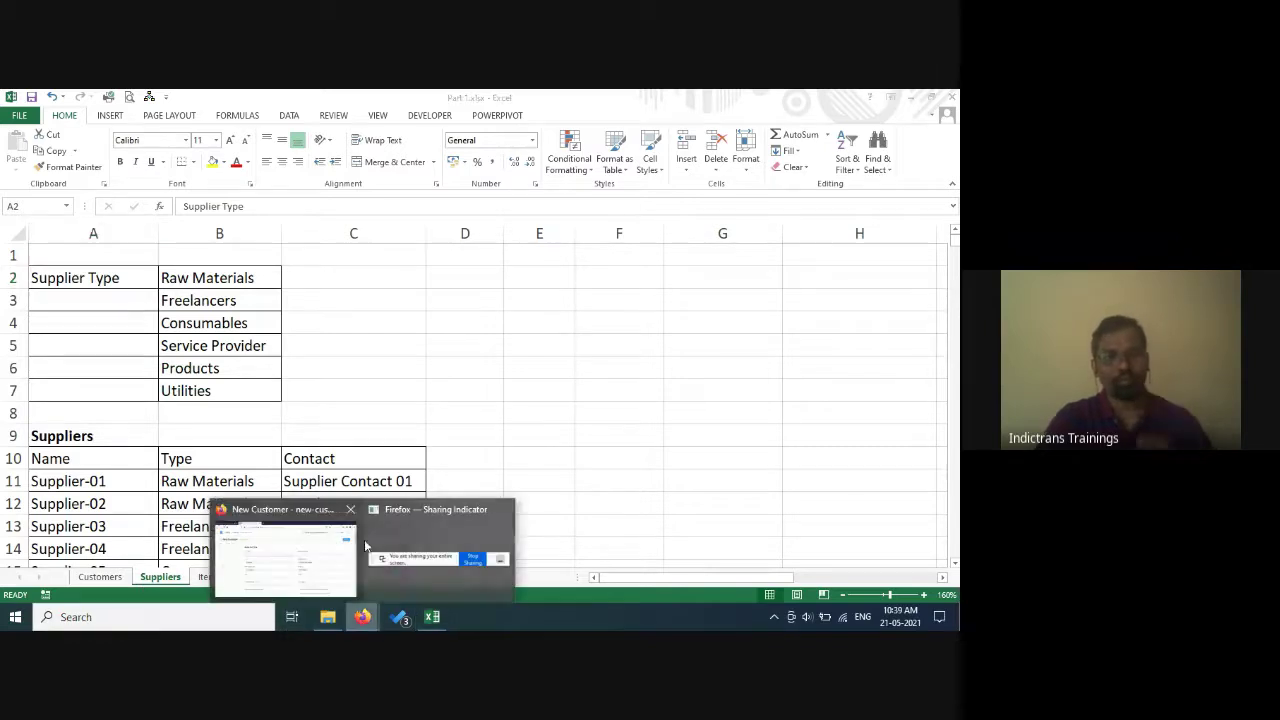
click(305, 554)
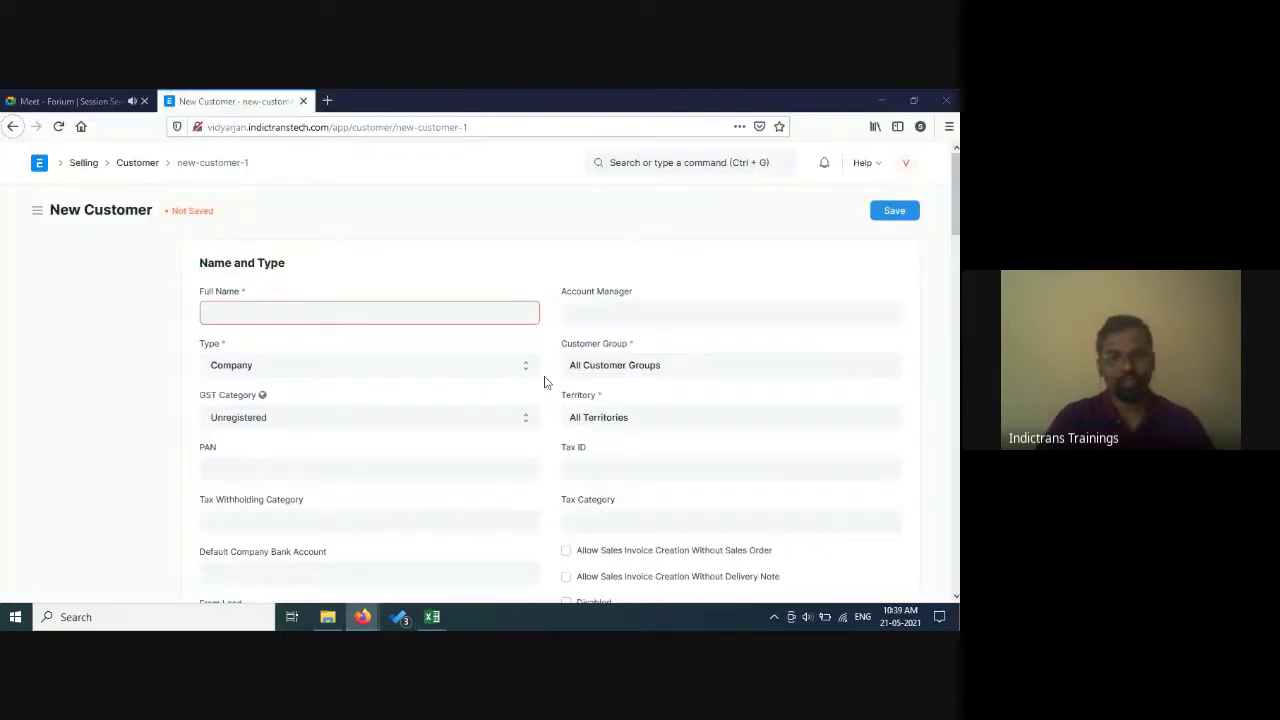
click(660, 155)
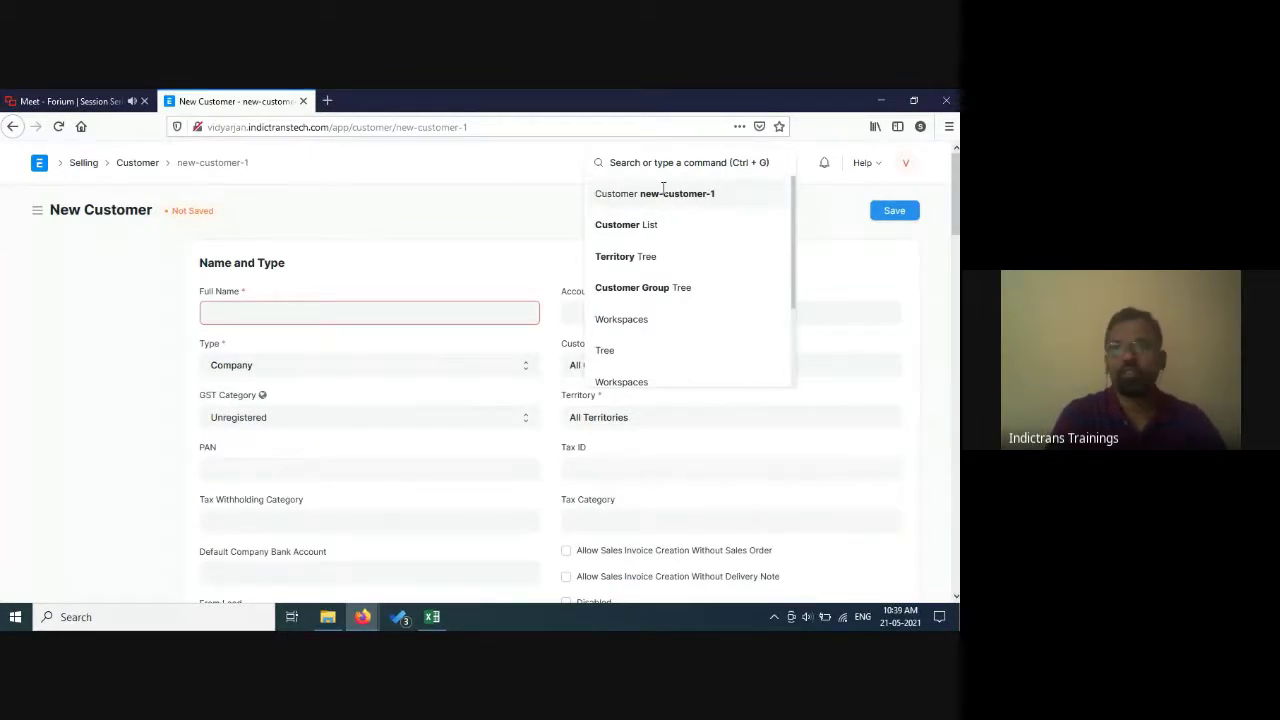
text(suppl)
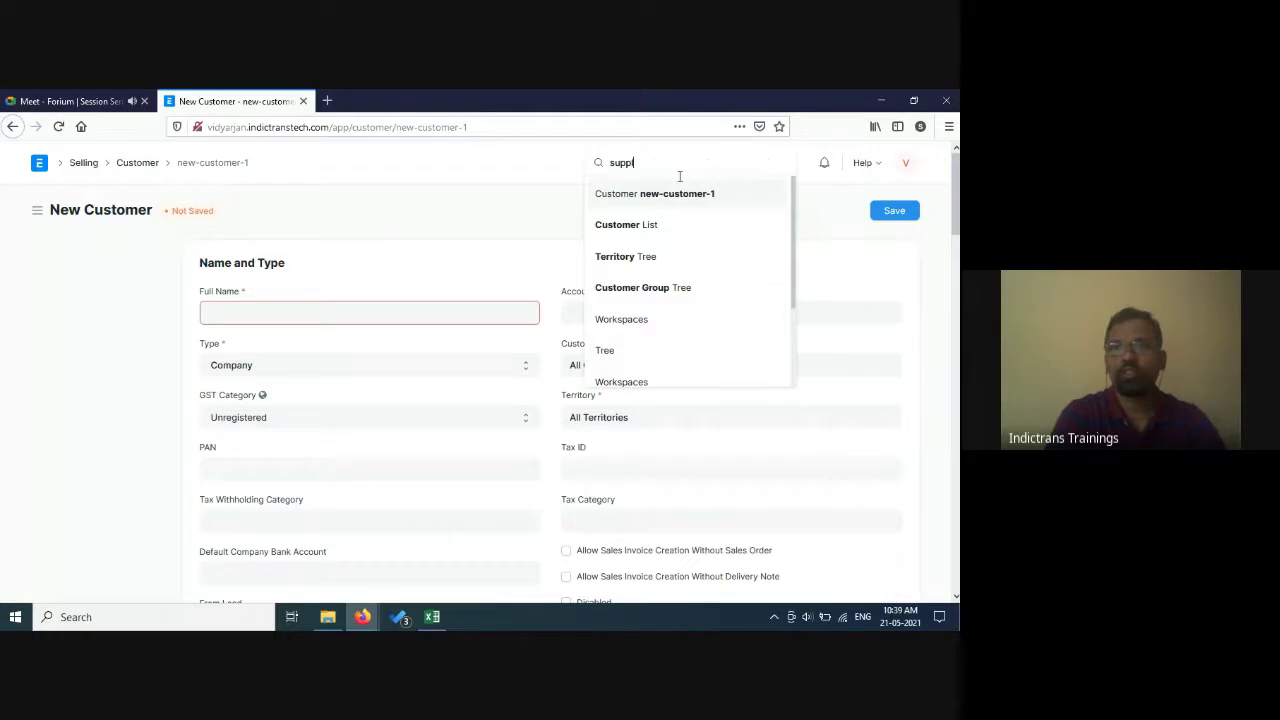
text(ier type)
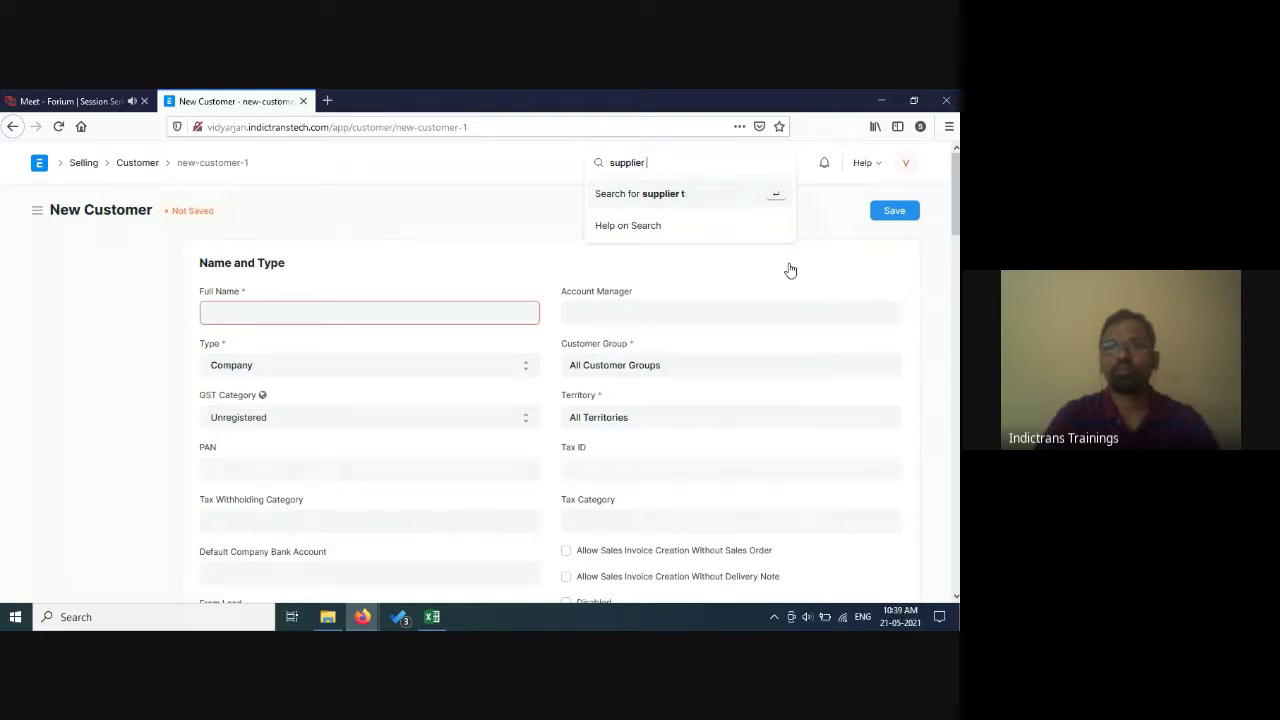
key(BackSpace)
key(BackSpace)
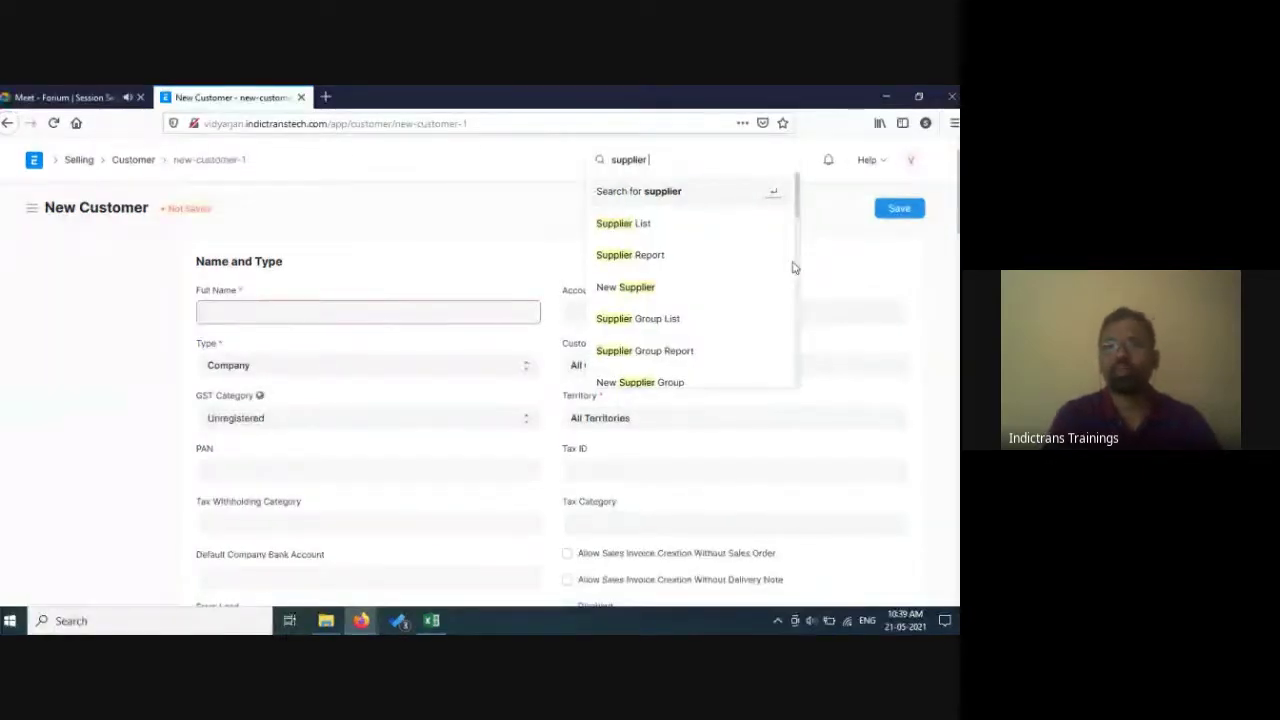
click(669, 331)
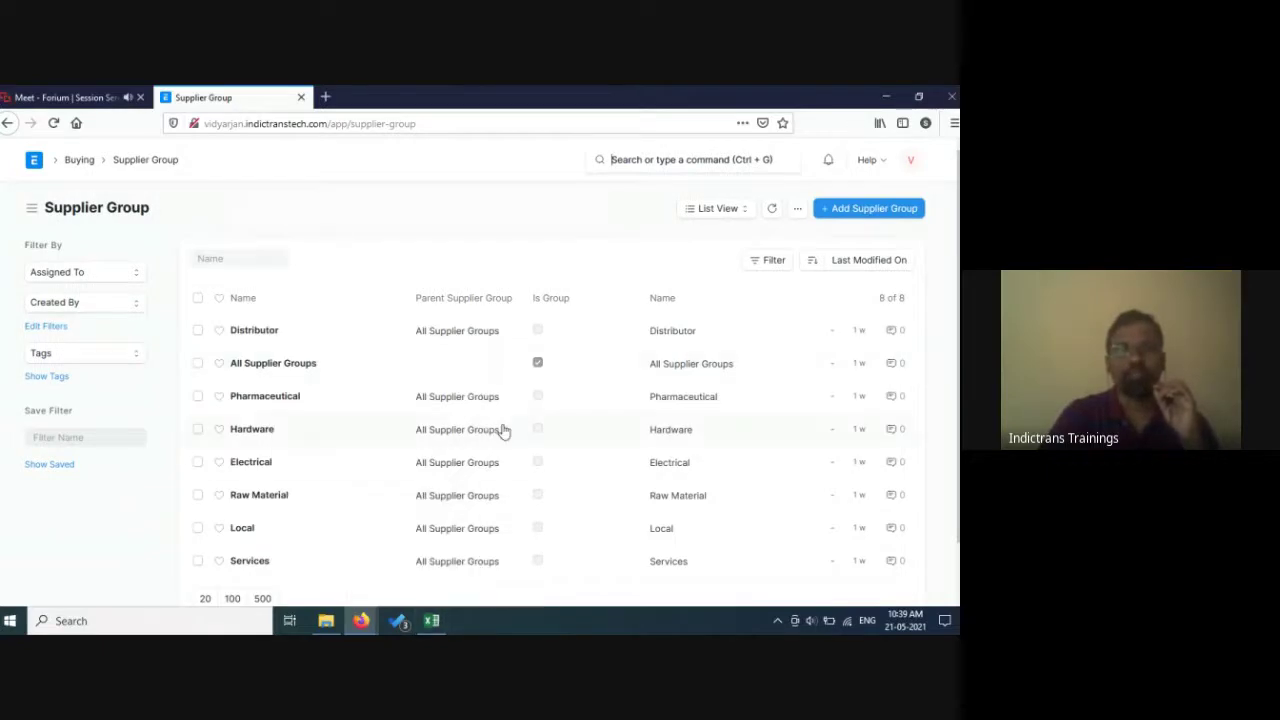
scroll(510, 436, down, 1)
scroll(563, 491, up, 1)
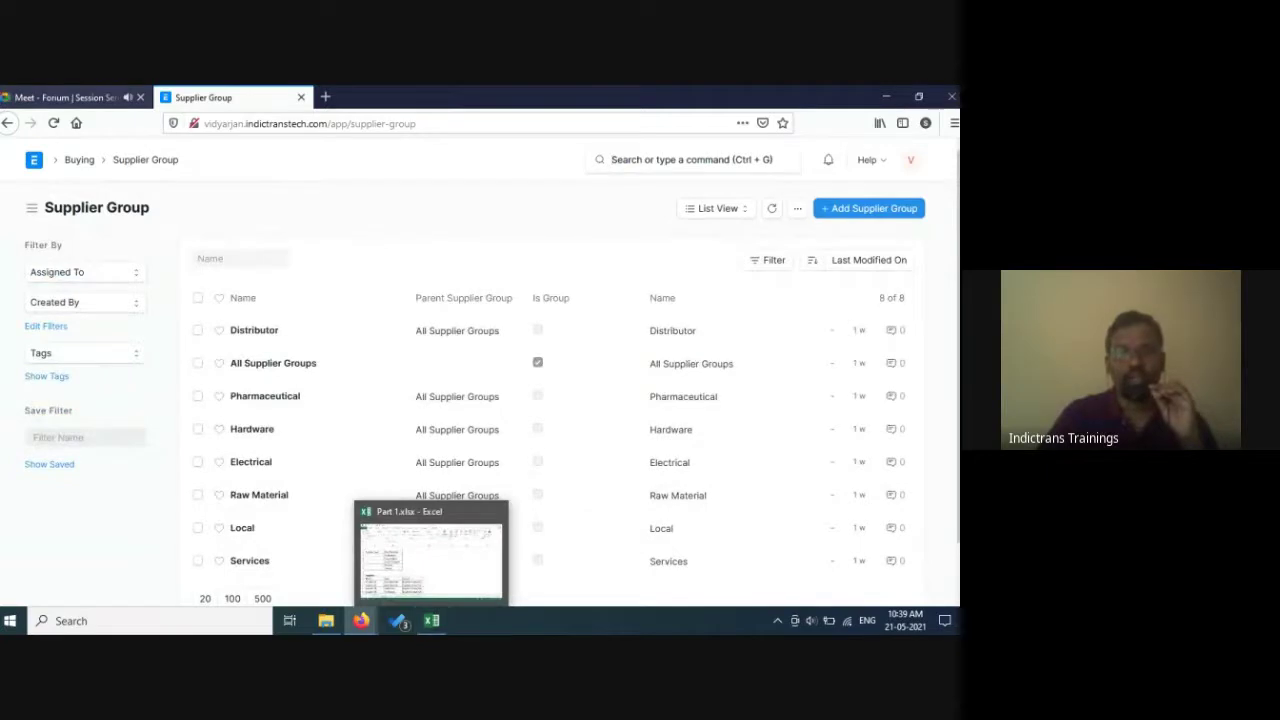
Switch to the Part 1.xlsx workbook in Excel and change the heading in cell A2 of the Suppliers sheet to "Supplier Group".
click(36, 101)
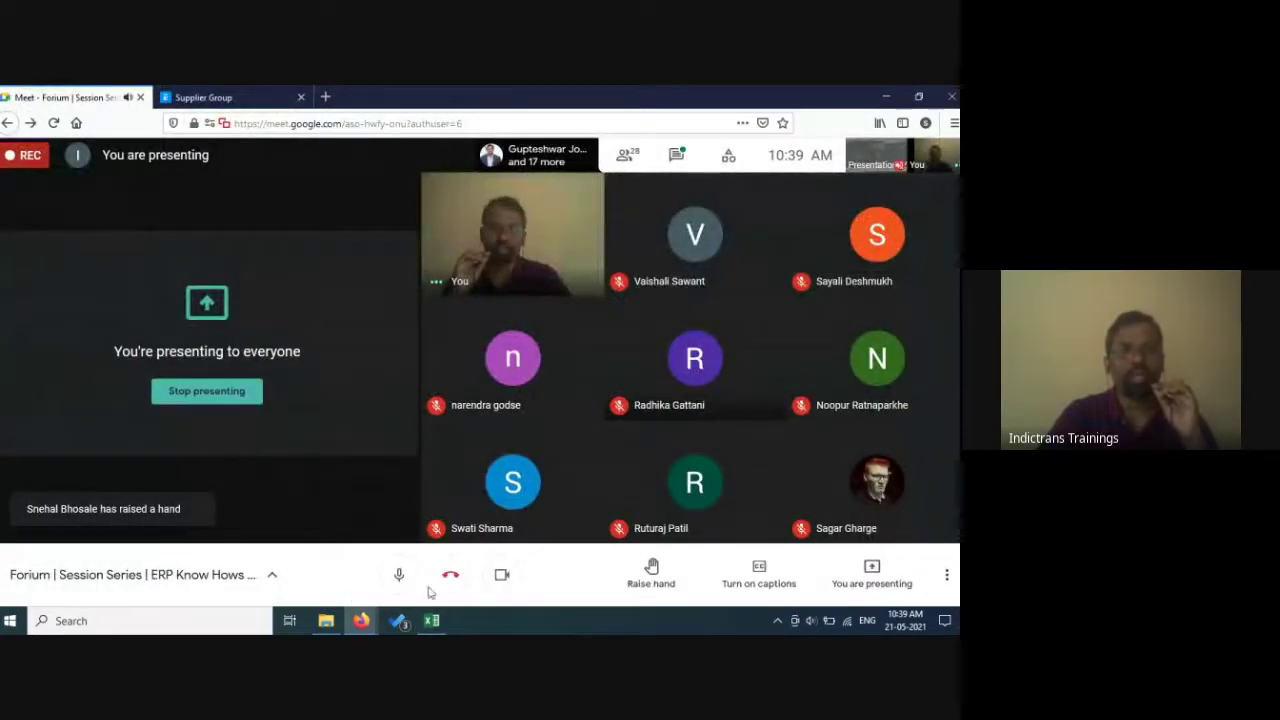
click(440, 627)
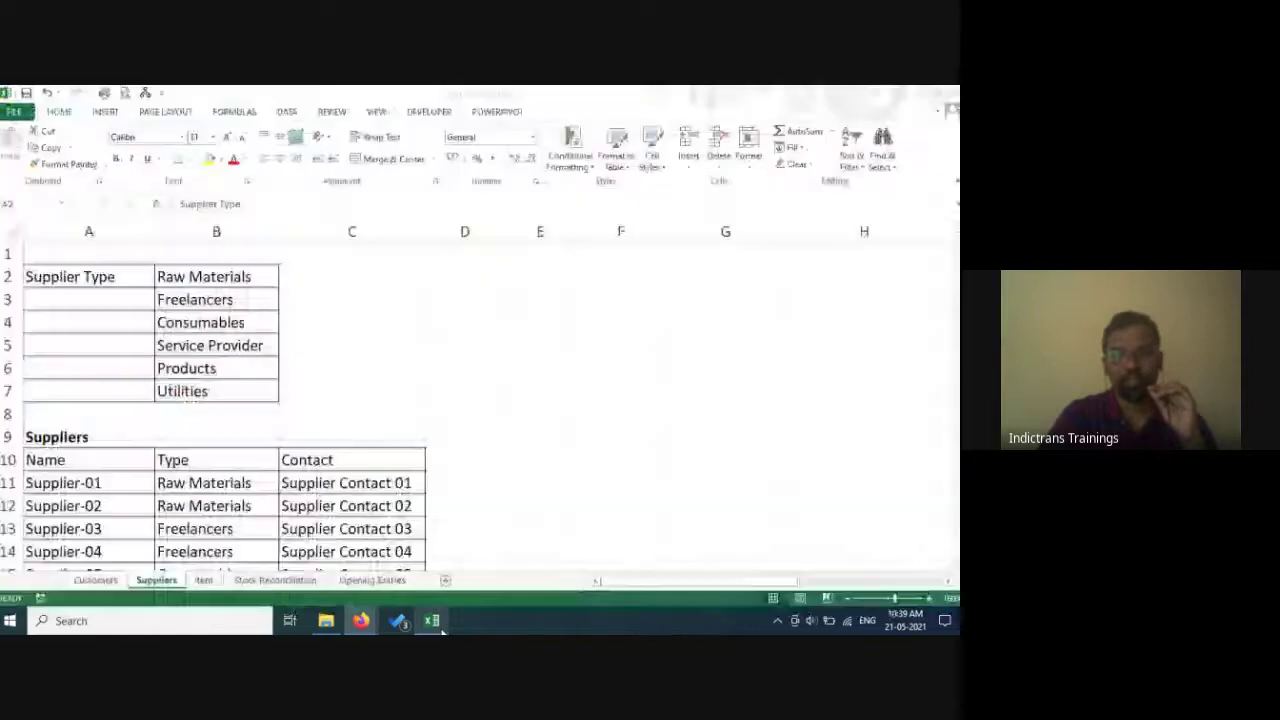
double_click(105, 276)
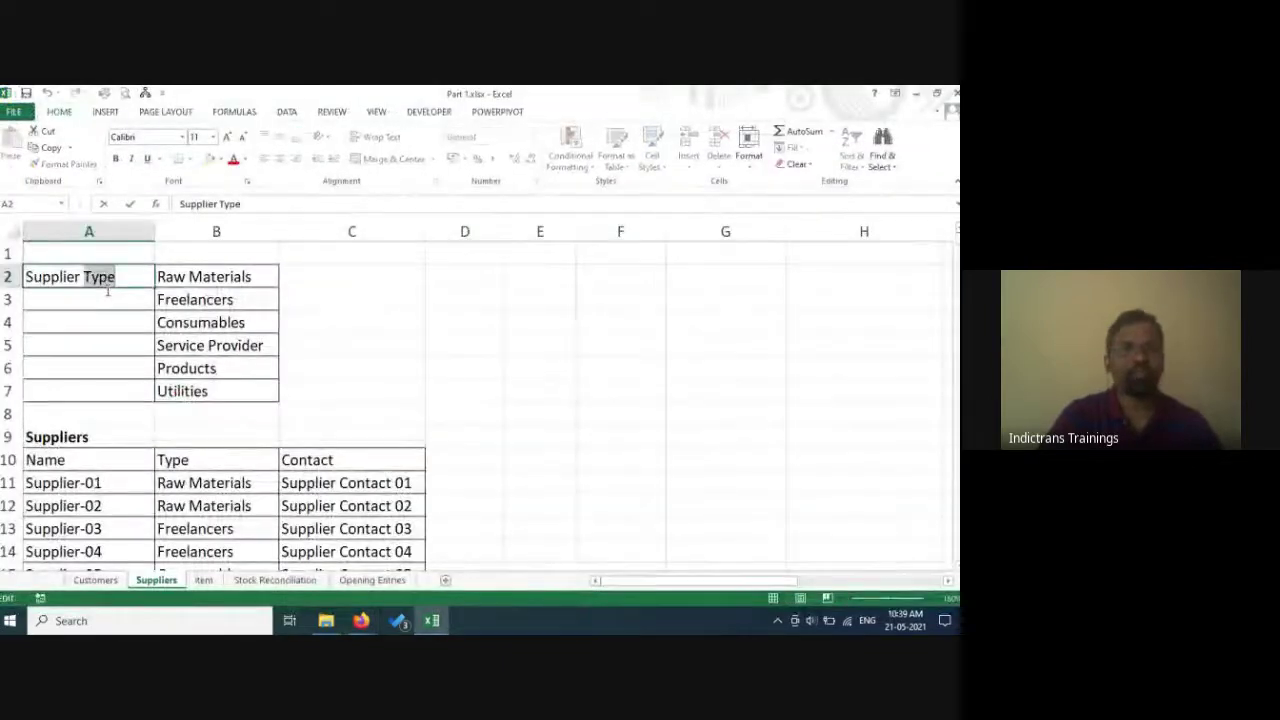
text(Group)
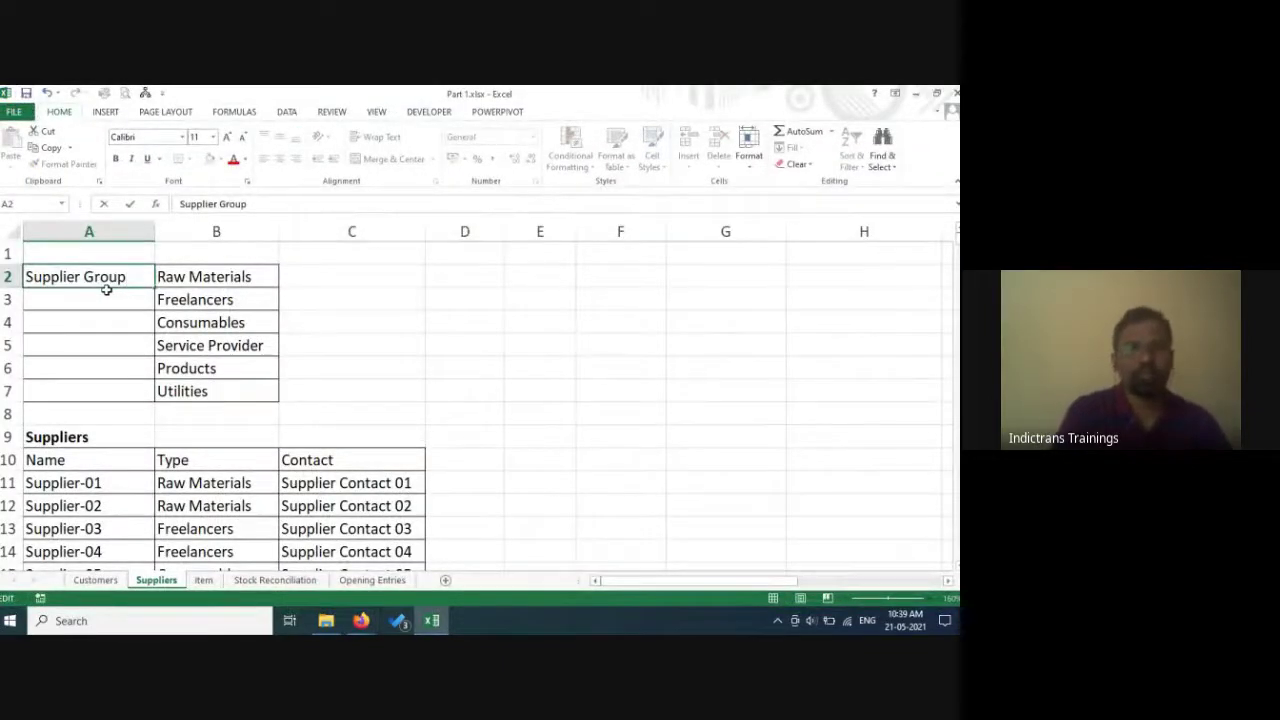
key(Return)
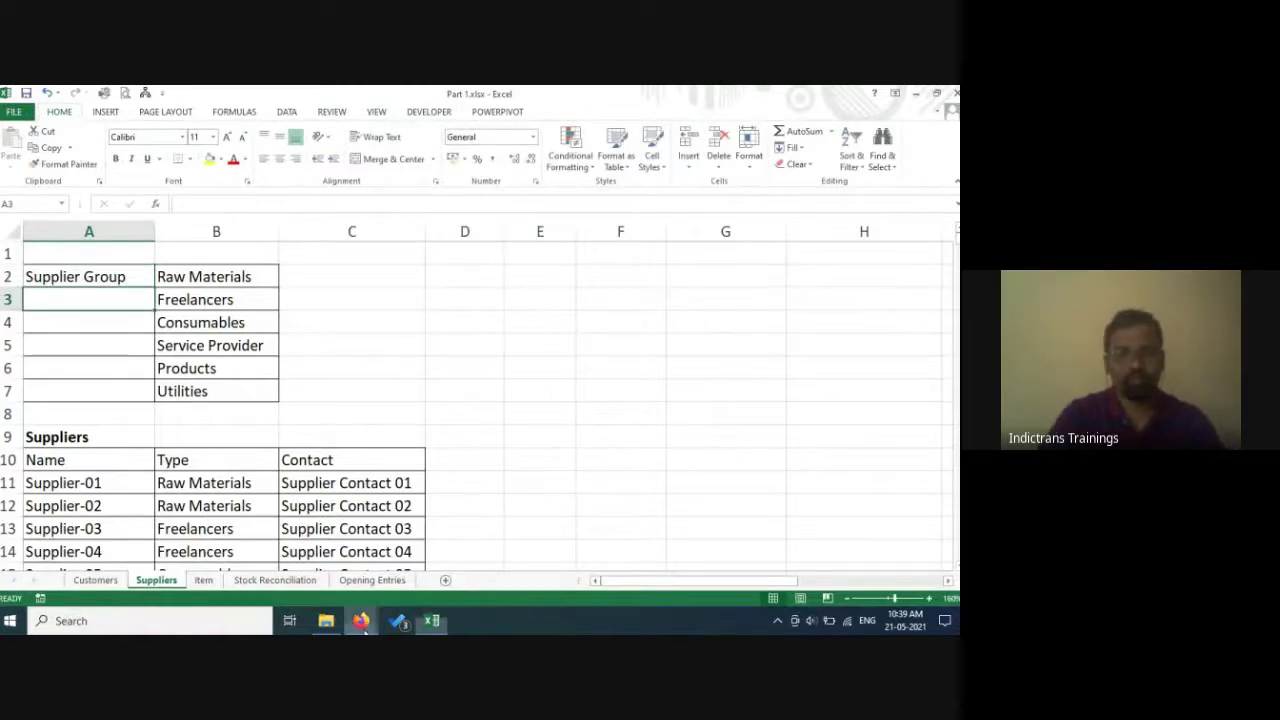
Switch to the Google Meet call in Firefox and check its chat messages and participant list.
click(360, 620)
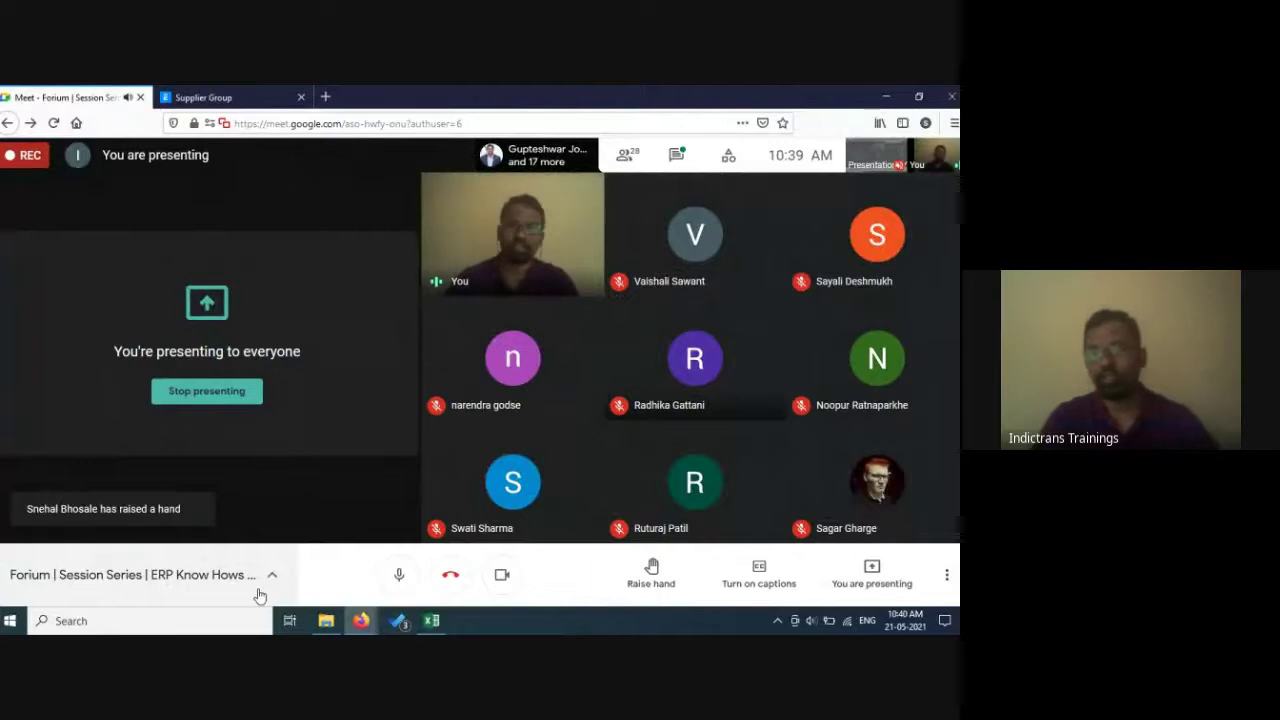
click(683, 166)
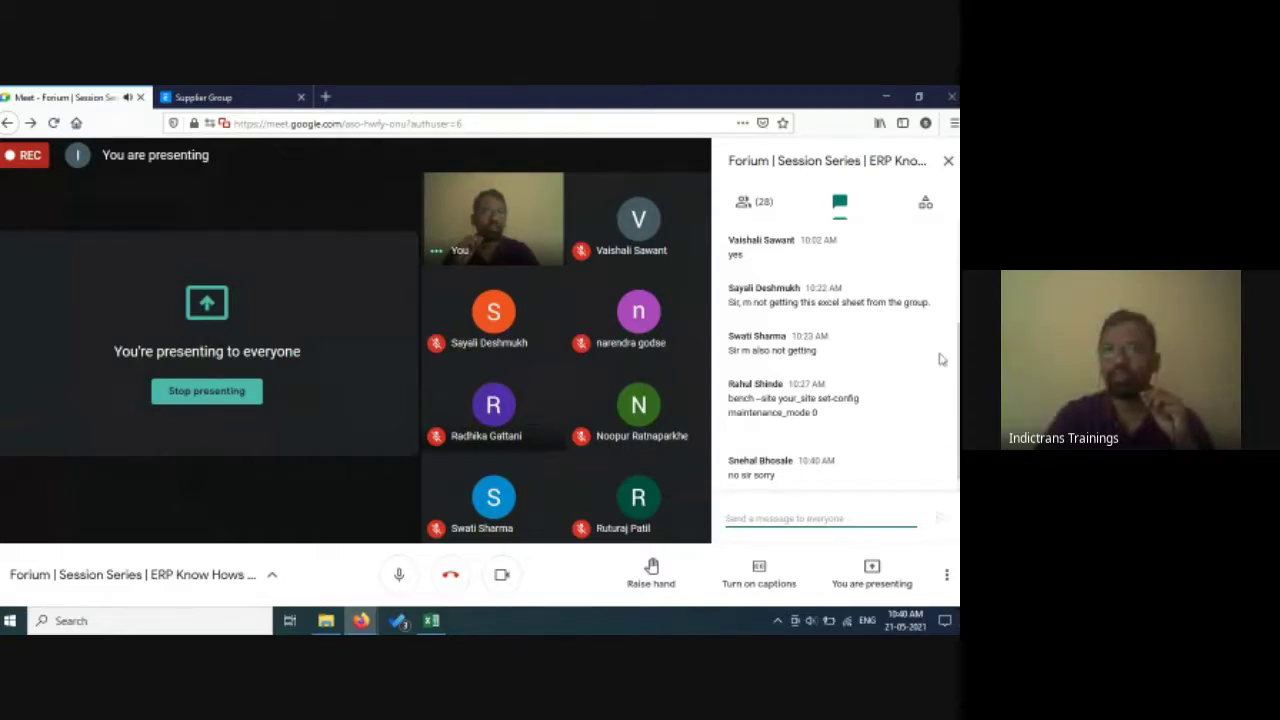
click(760, 210)
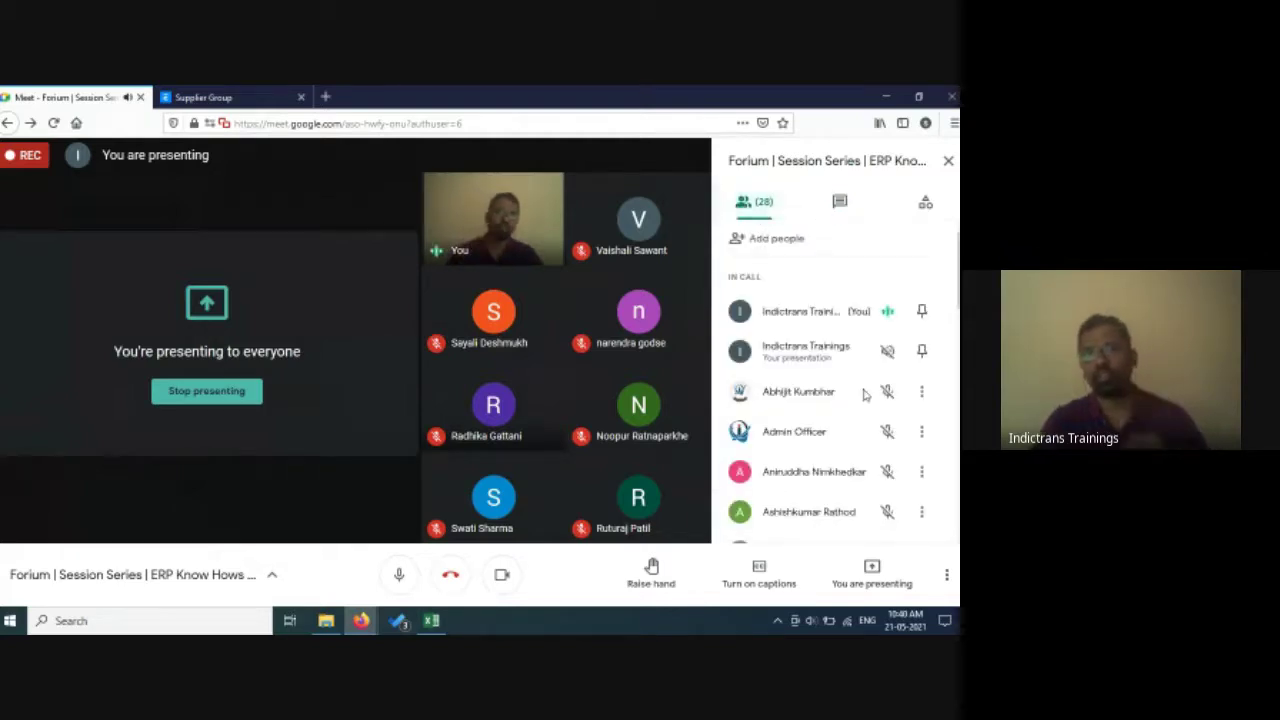
Return to the Supplier Group list in ERPNext and dismiss the open search suggestions and the Google Meet presenting notification.
click(432, 622)
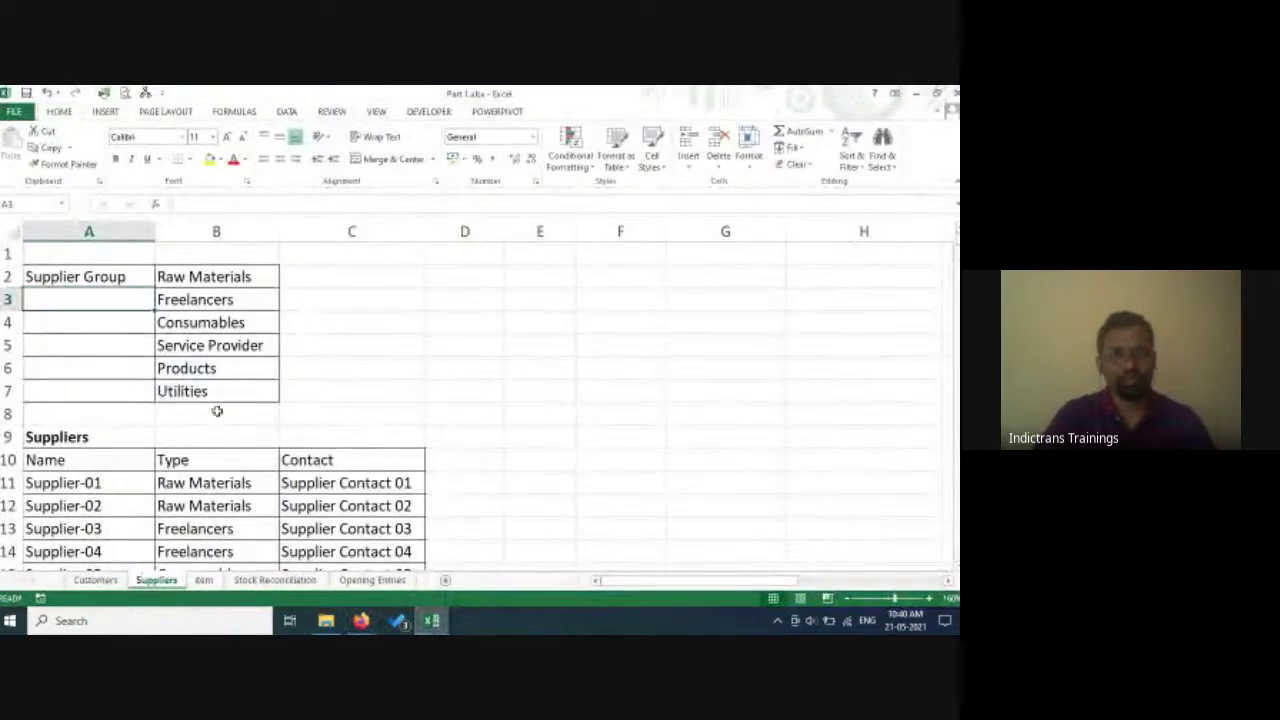
click(361, 621)
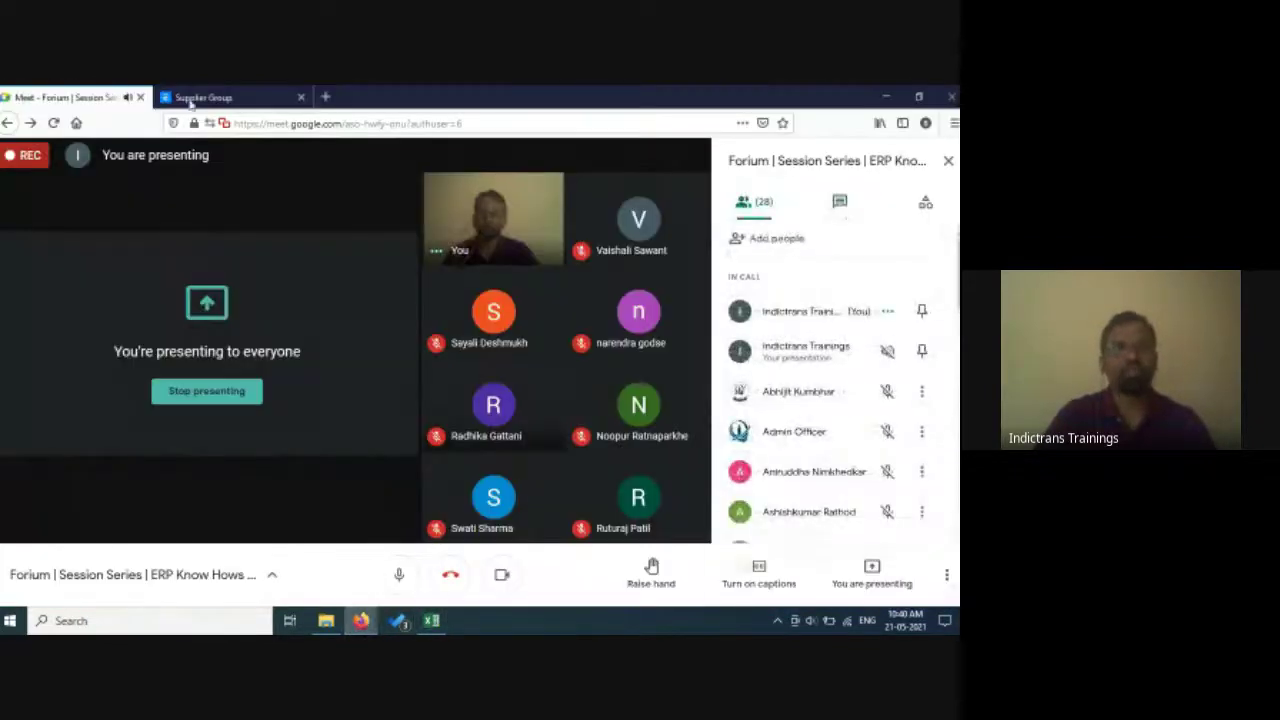
key(ctrl+Tab)
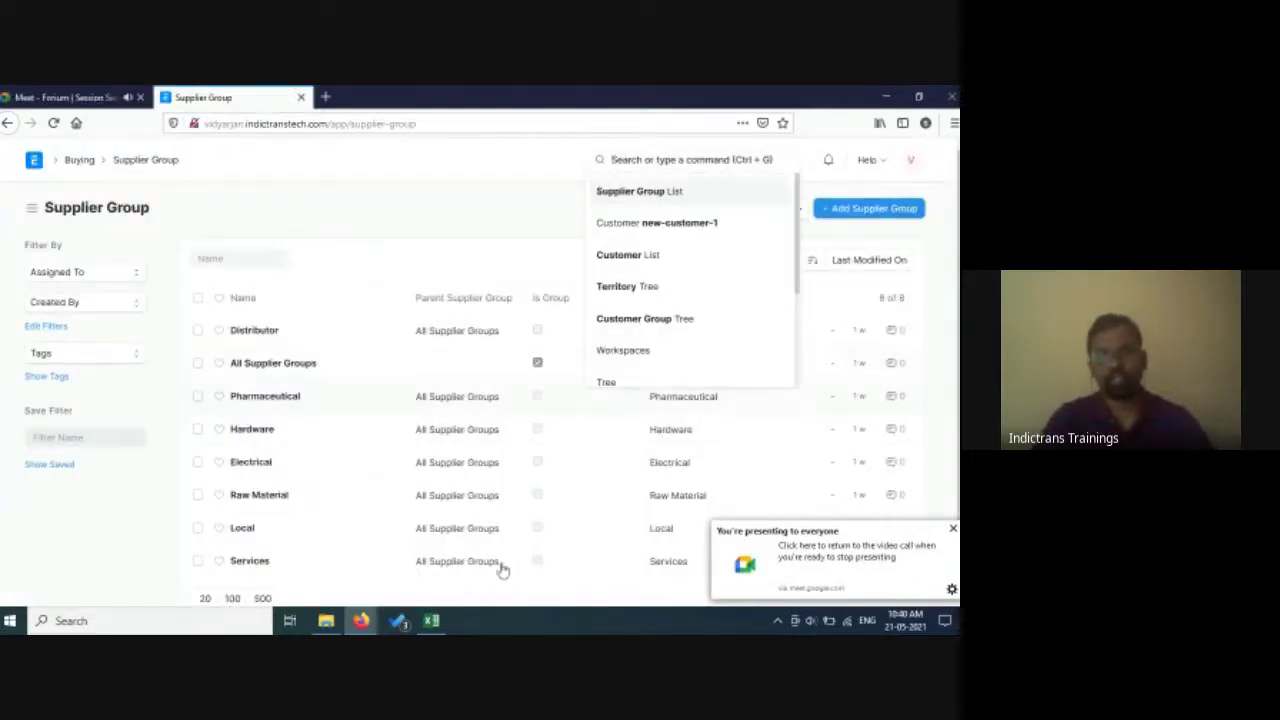
click(385, 208)
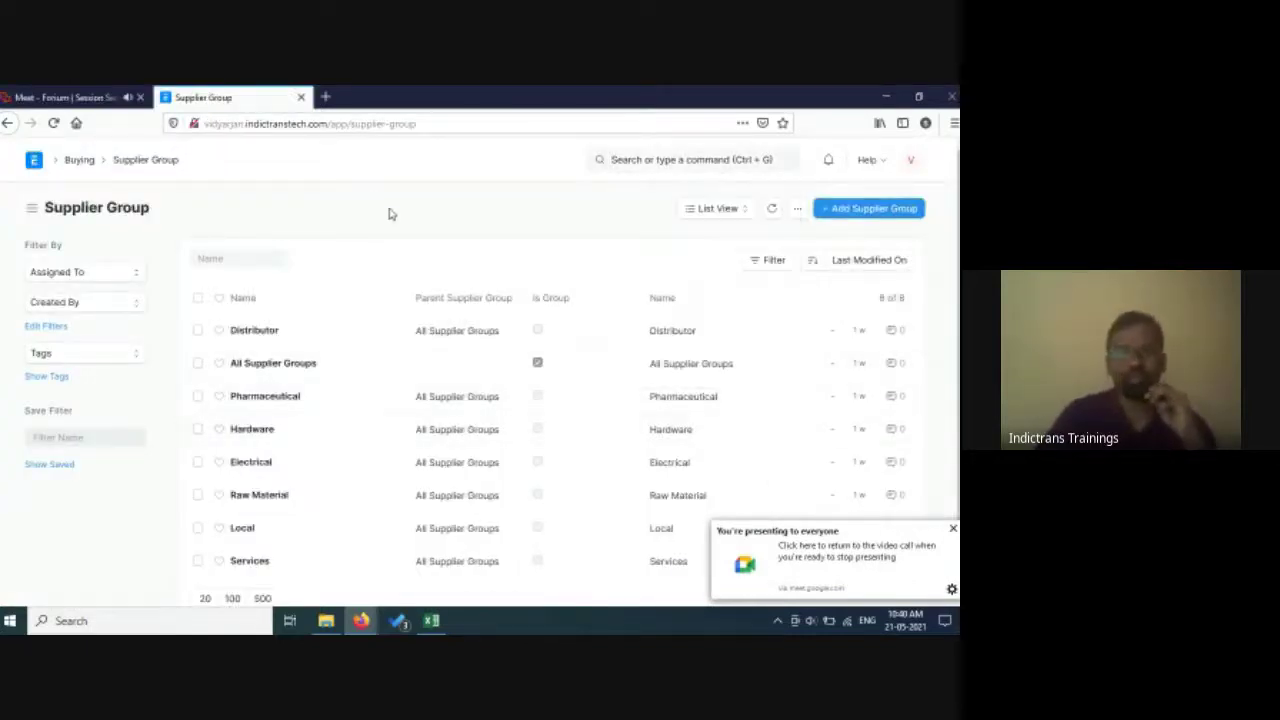
click(952, 529)
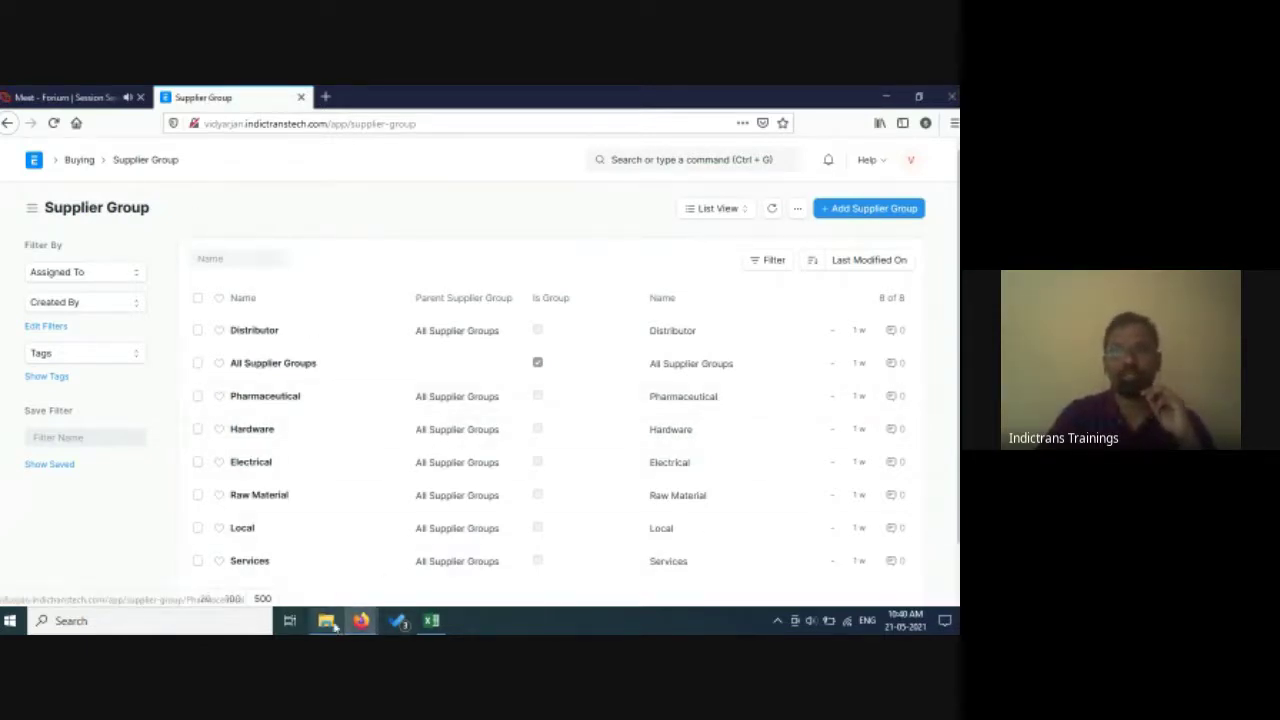
Compare the supplier groups in B2:B7 of the Suppliers sheet in Excel with the Supplier Group list in ERPNext.
click(433, 621)
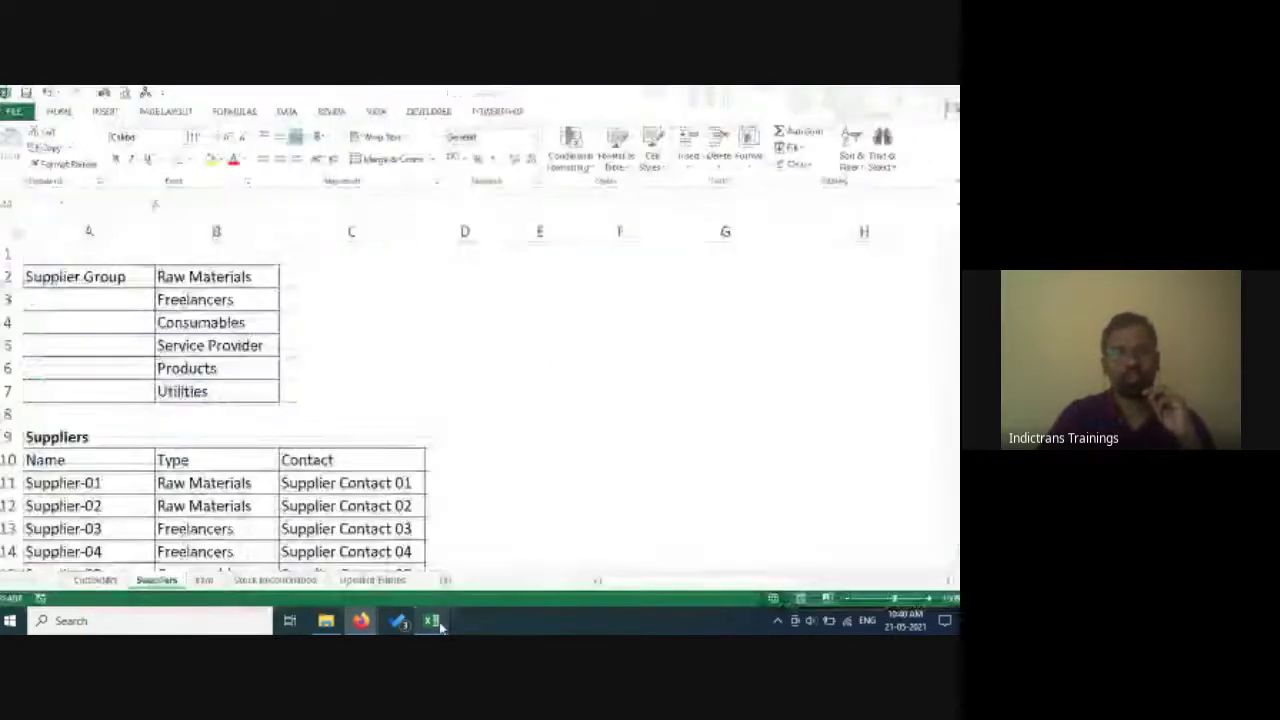
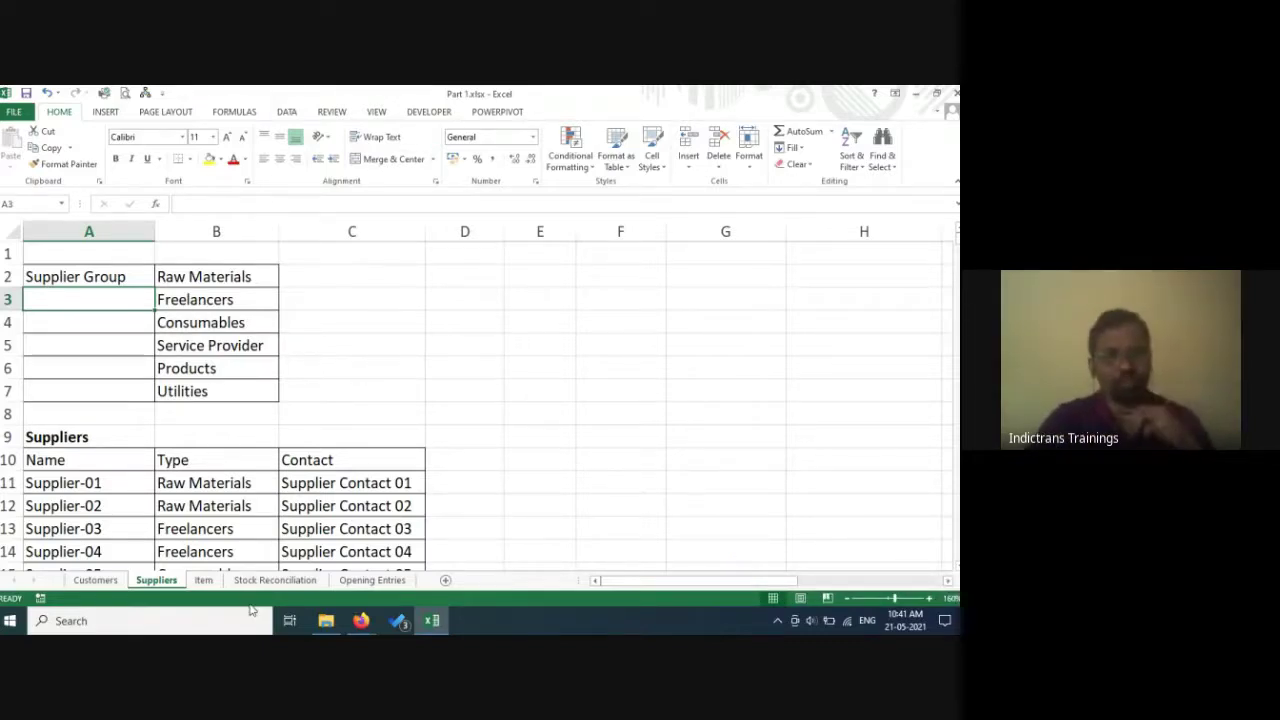
drag(224, 284, 235, 406)
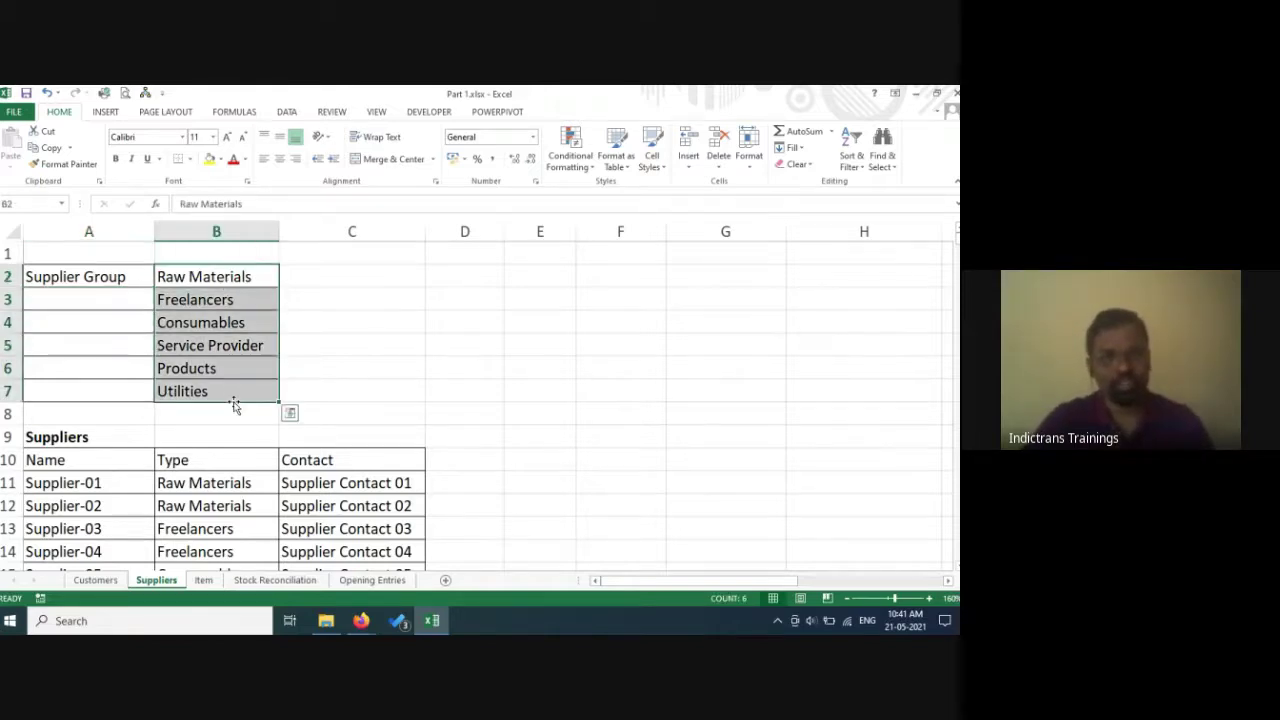
key(alt+Tab)
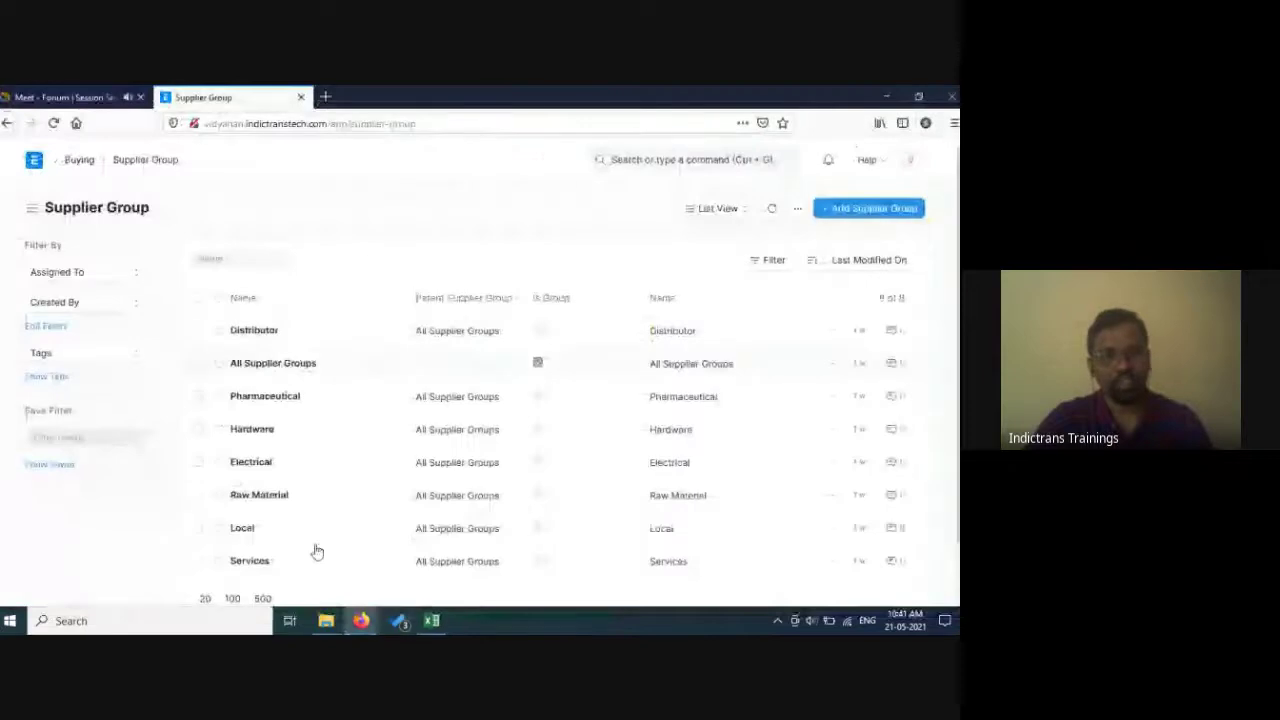
scroll(323, 531, down, 2)
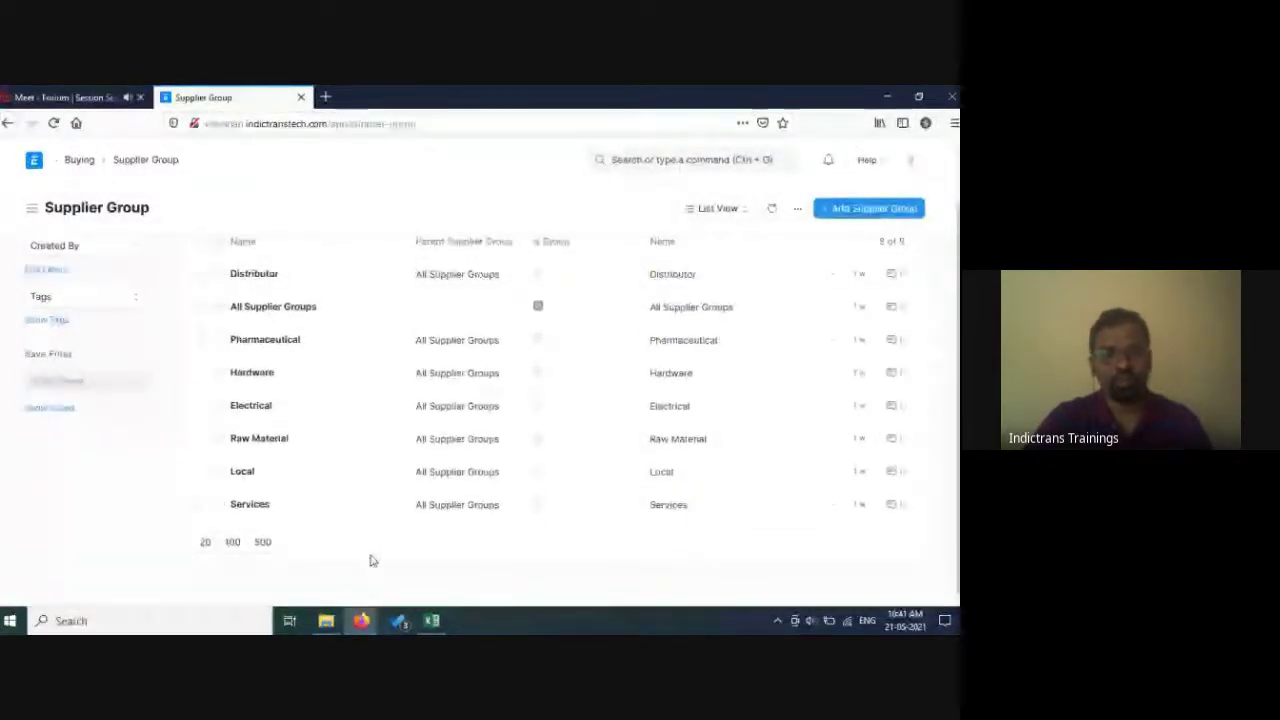
key(alt+Tab)
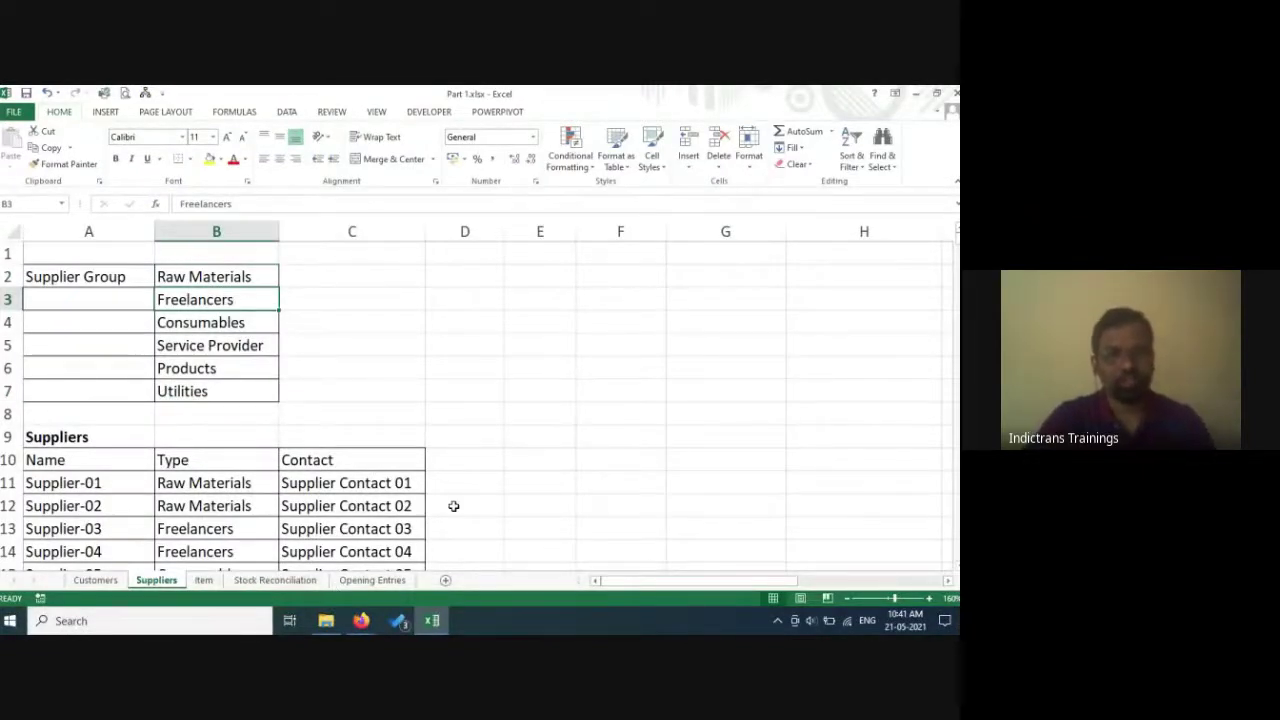
Switch to ERPNext in Firefox, search for "supplier", open the Supplier List and start a new supplier in the full-page form.
key(alt+Tab)
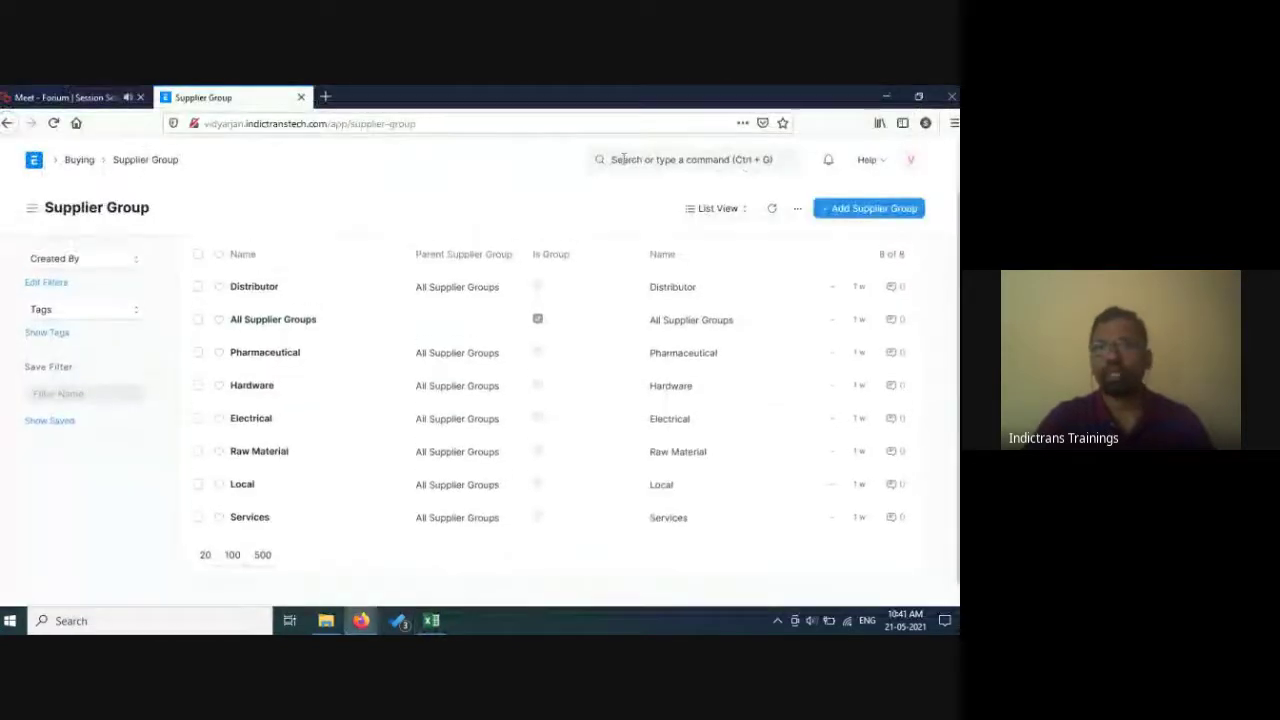
click(629, 160)
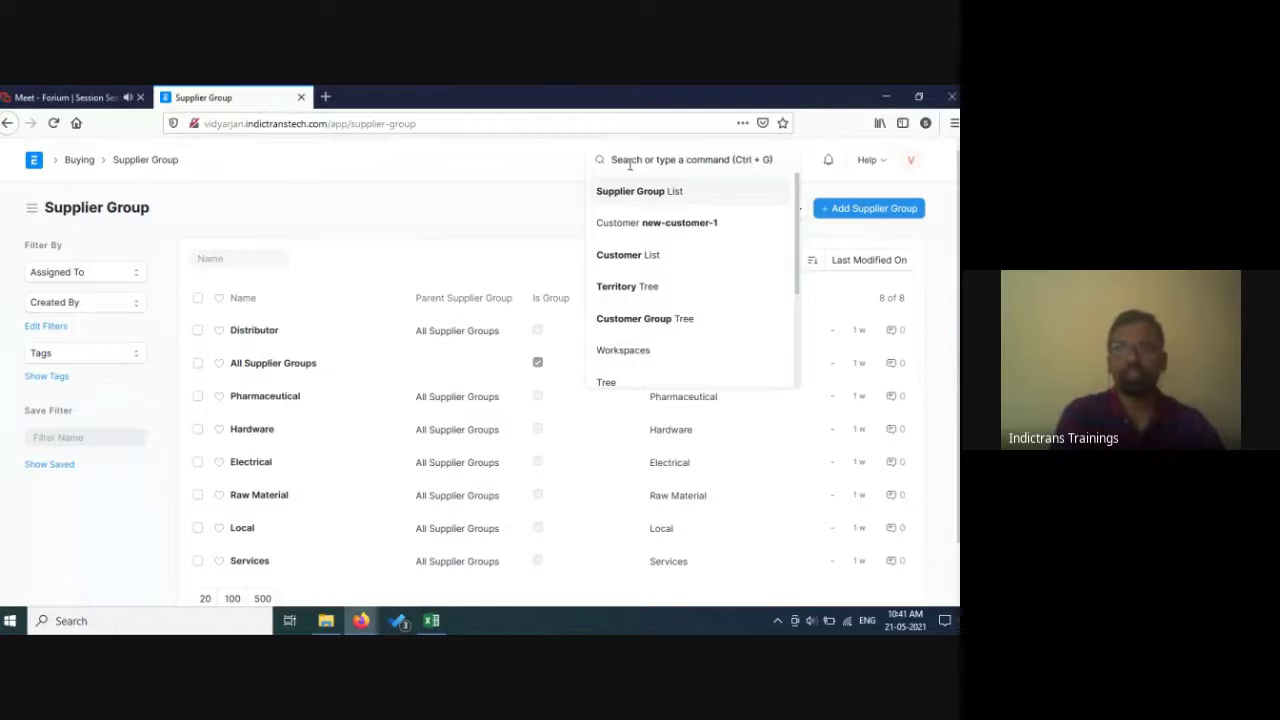
text(supplier)
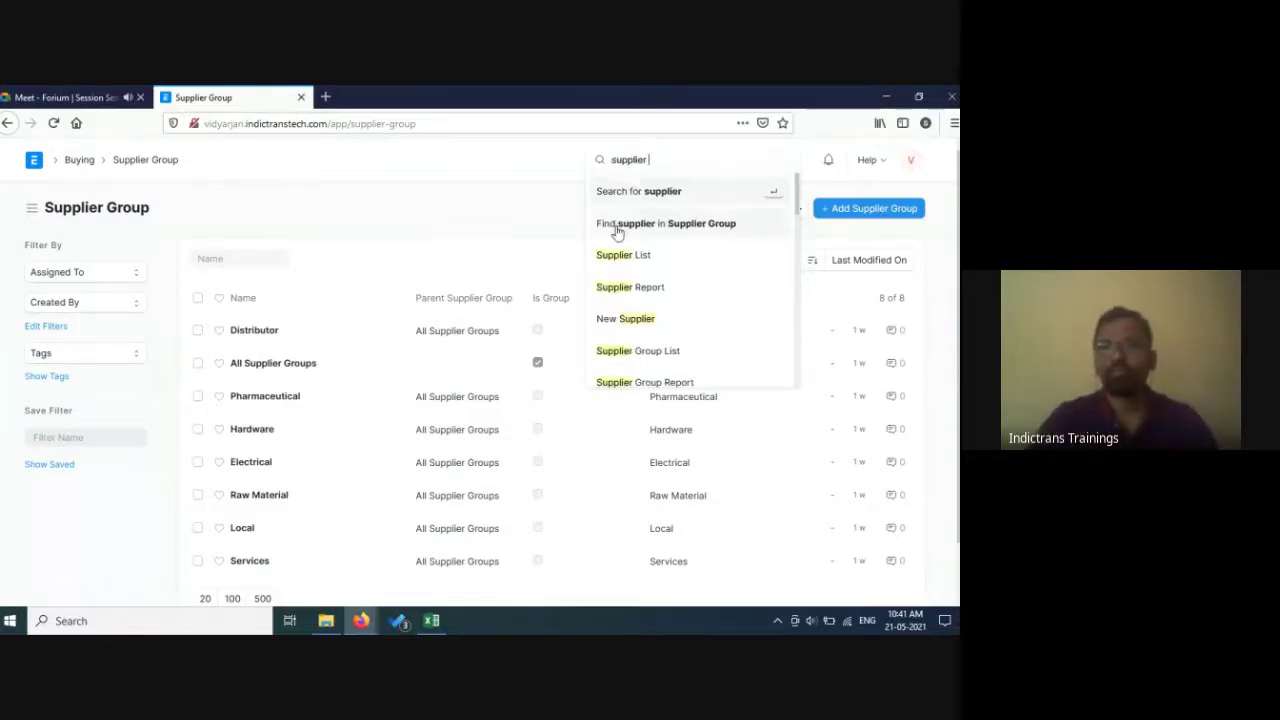
click(621, 256)
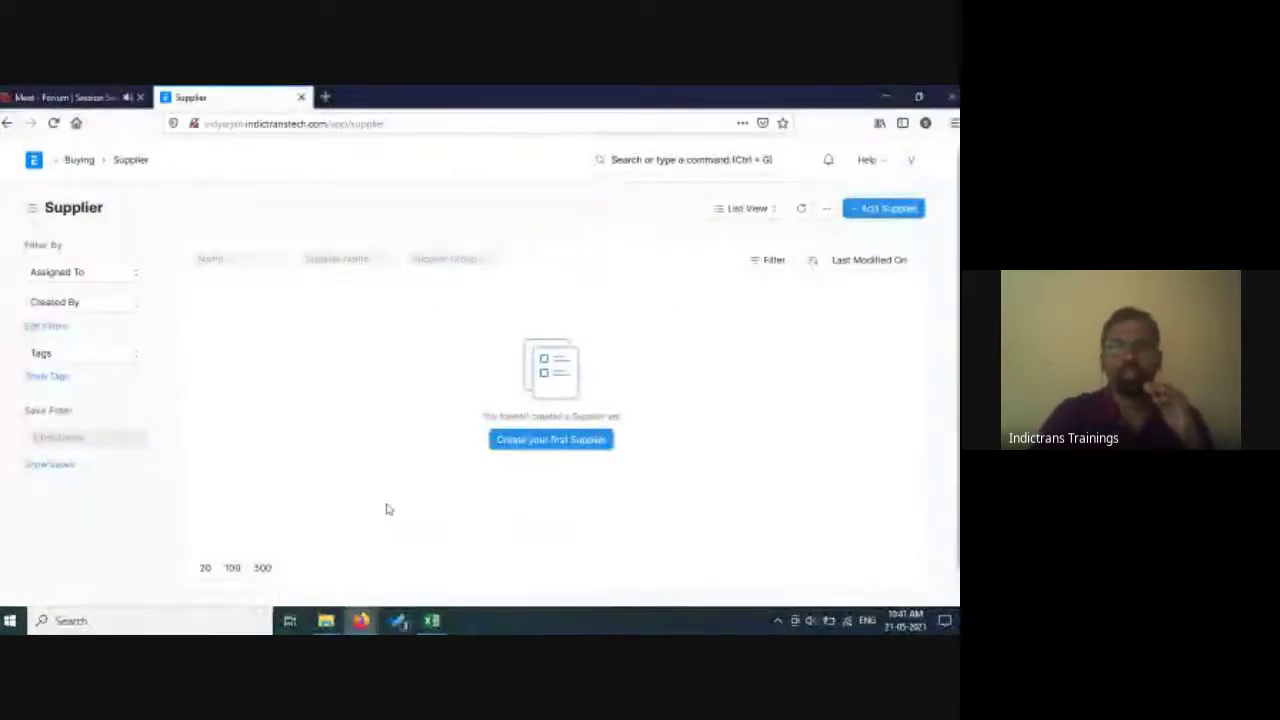
click(549, 446)
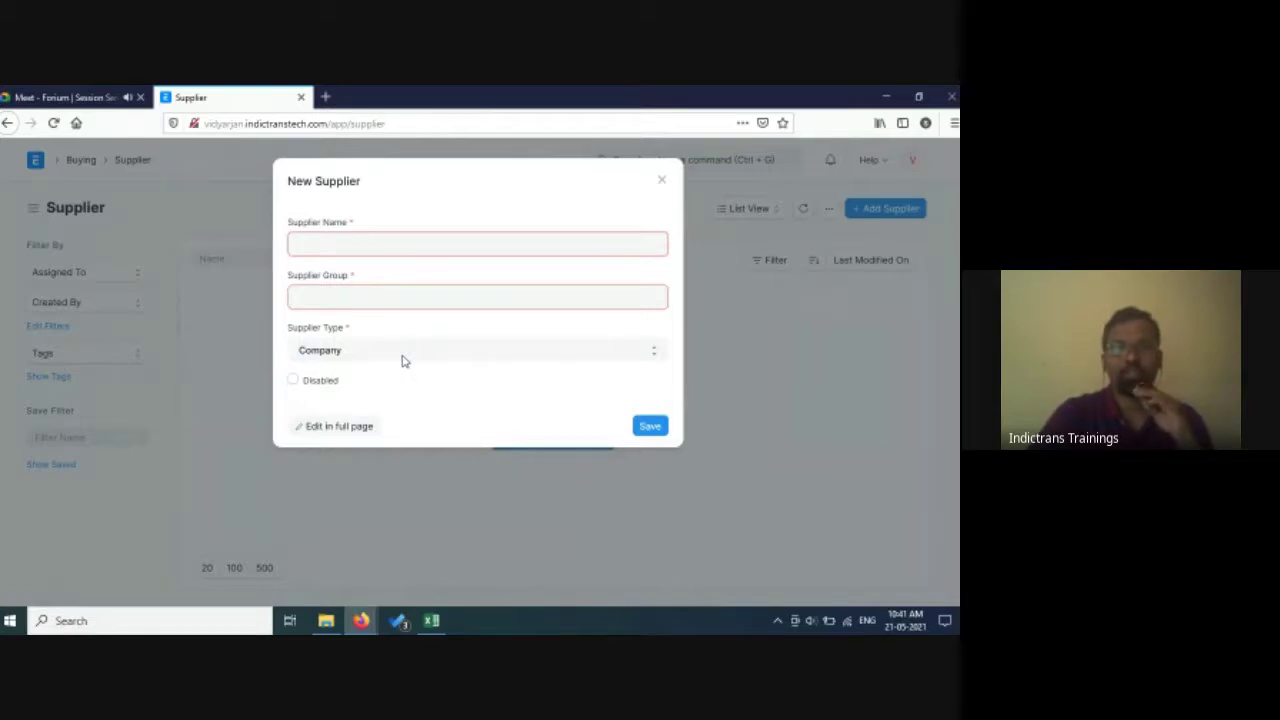
click(339, 426)
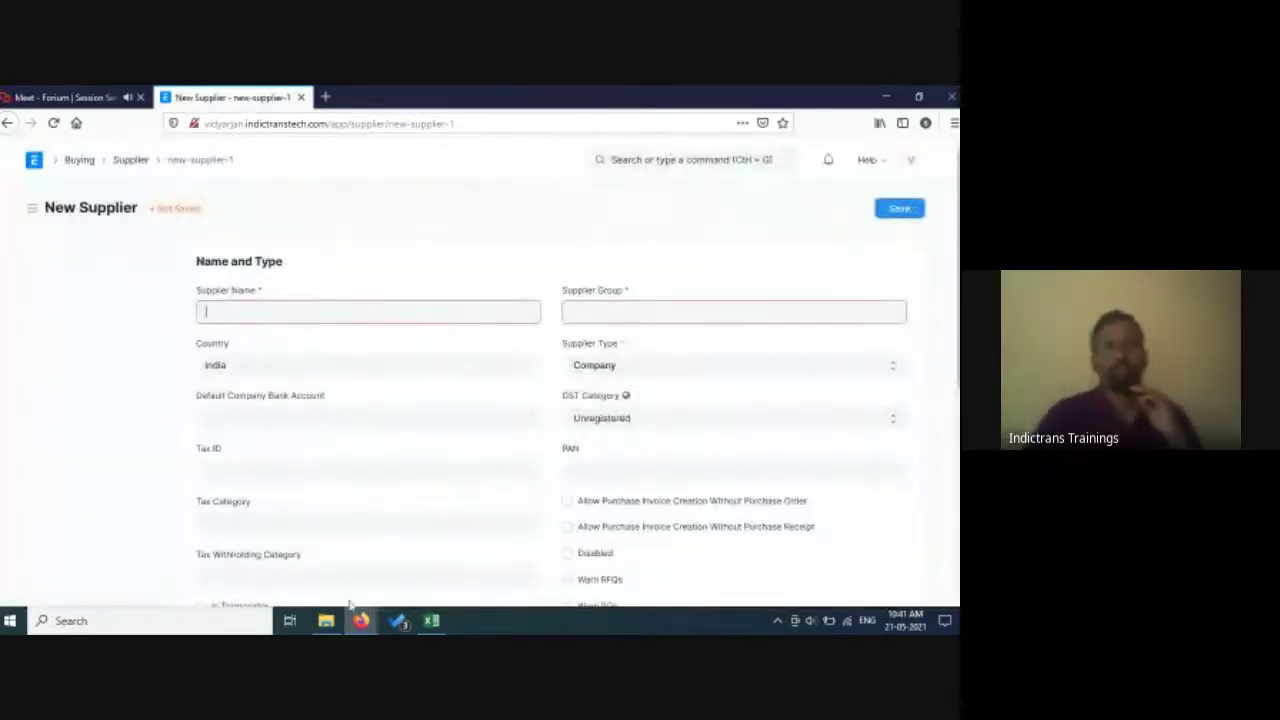
Review the fields and sections of the new supplier form and check them against the Suppliers sheet in Excel.
scroll(469, 488, down, 3)
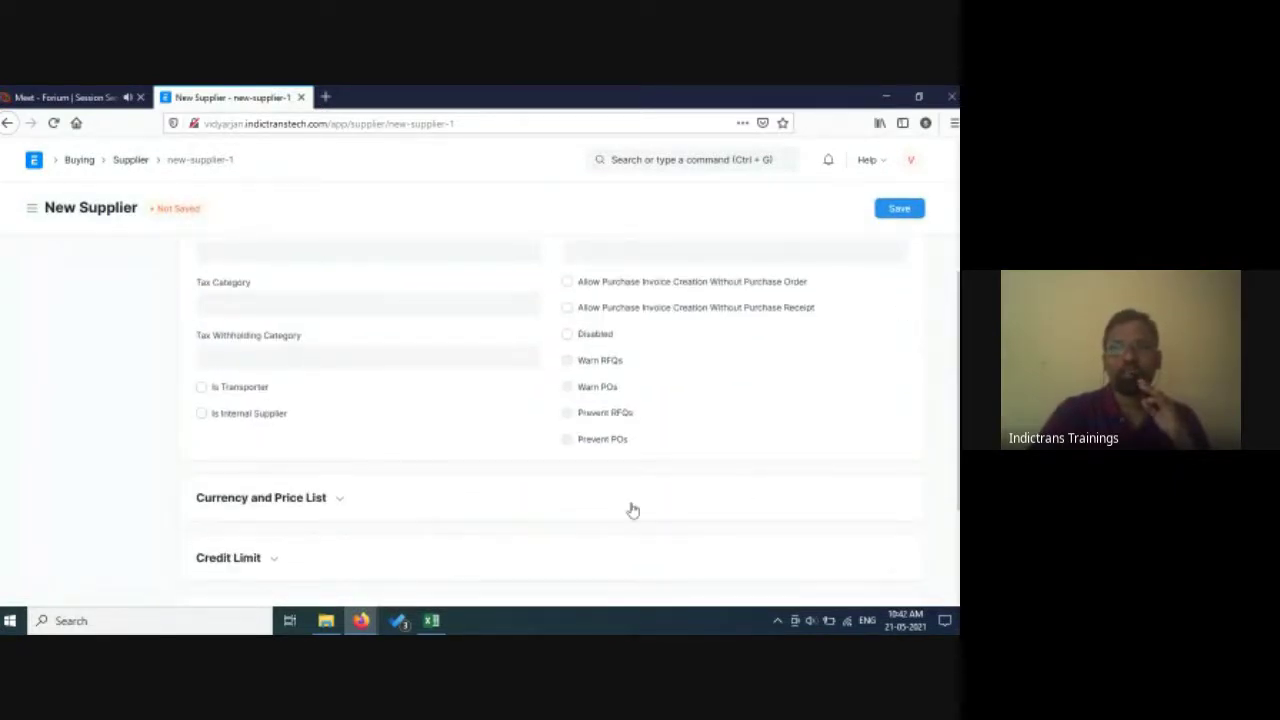
scroll(455, 465, down, 1)
scroll(458, 480, down, 1)
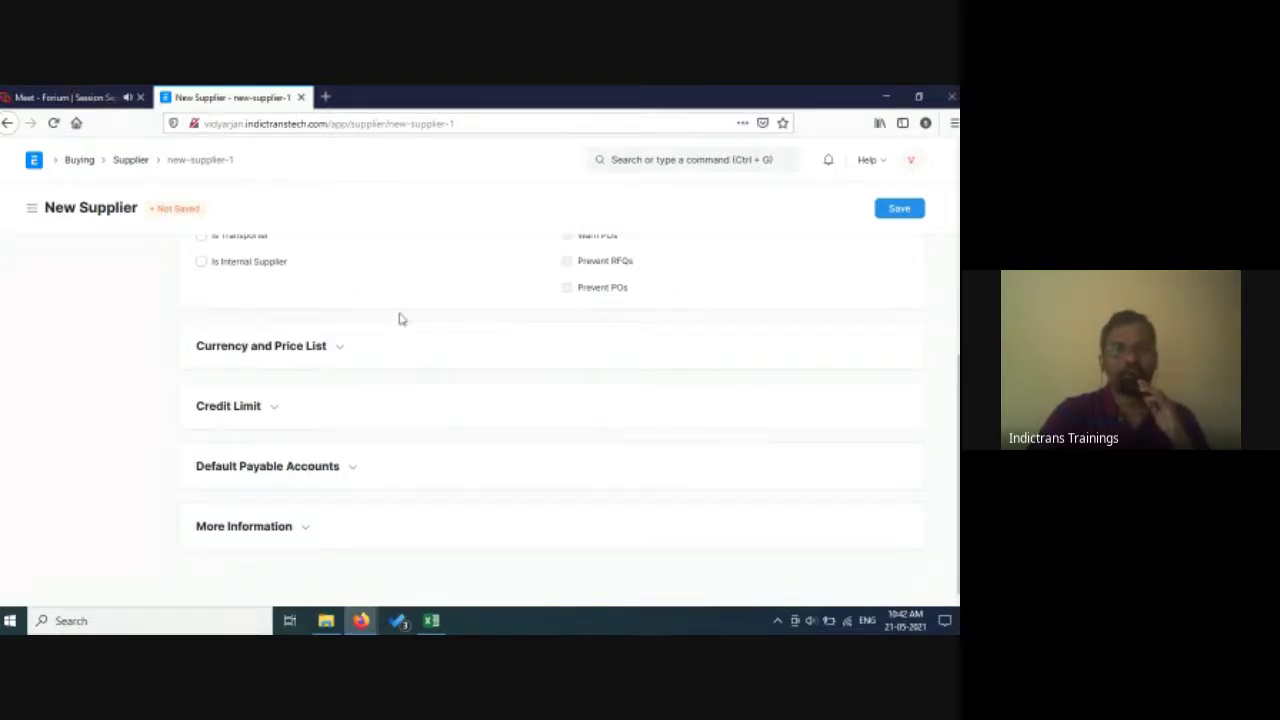
scroll(536, 400, up, 10)
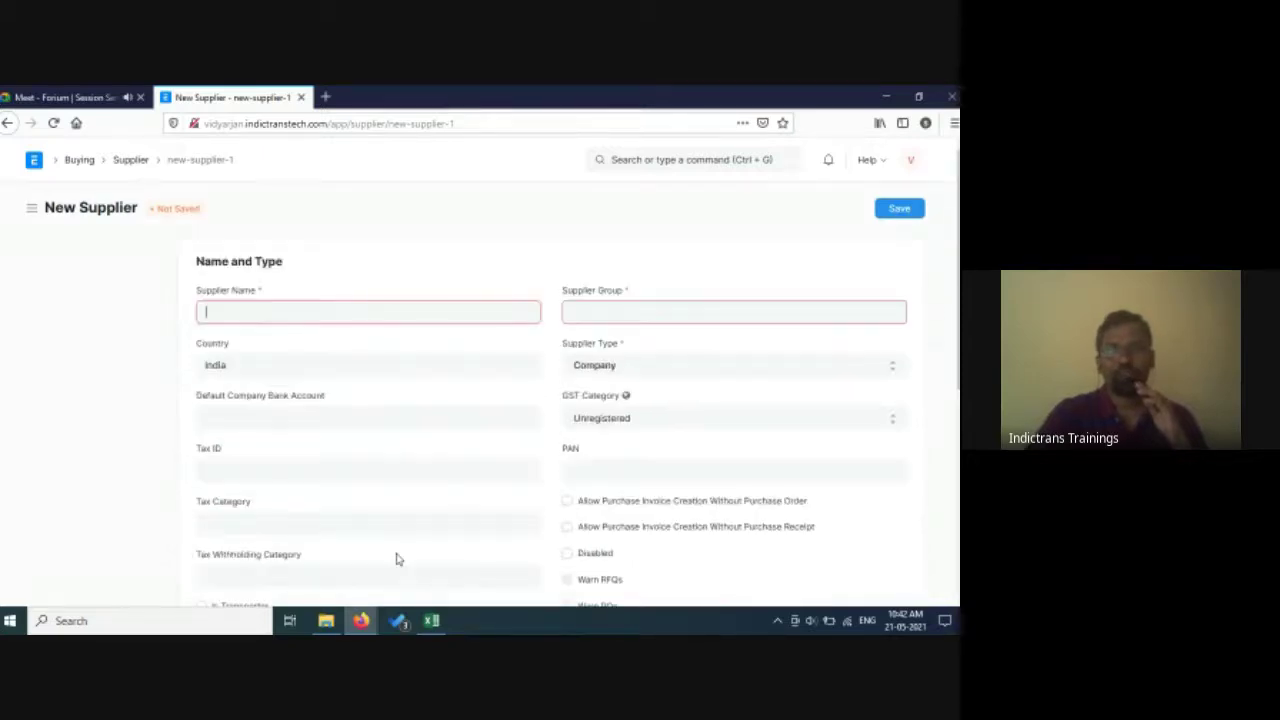
click(242, 305)
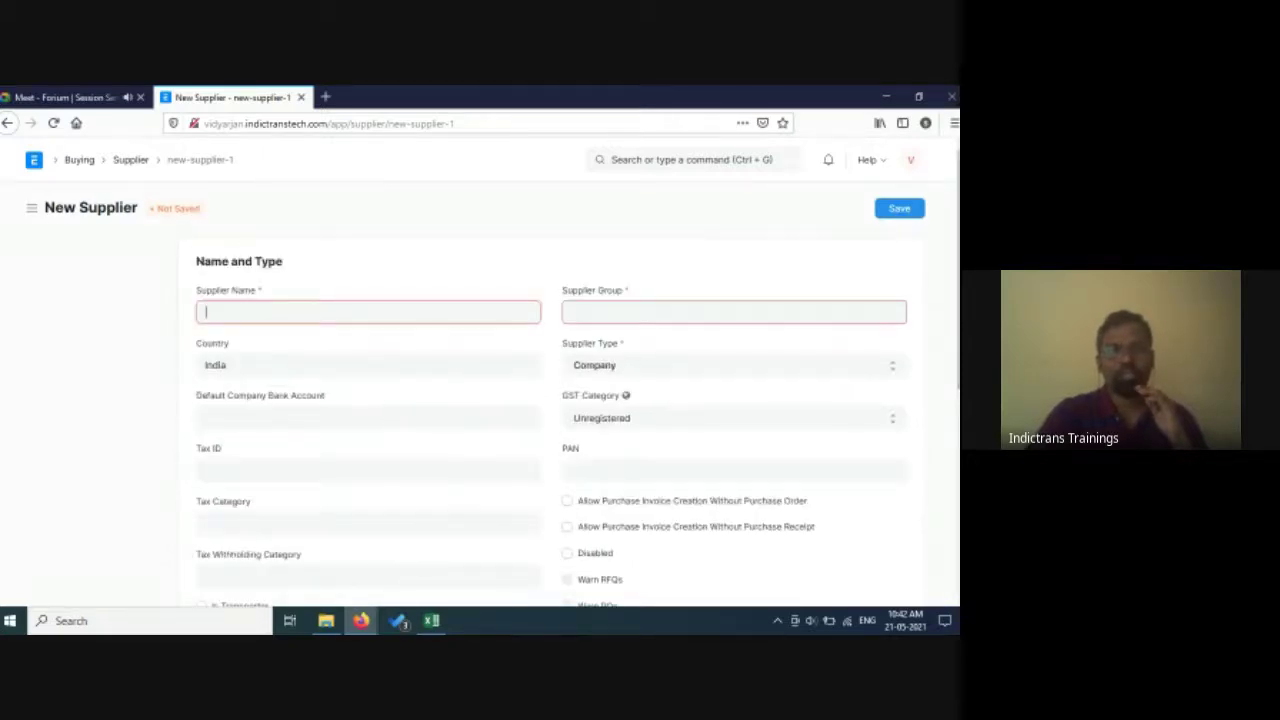
mouse_move(433, 622)
click(445, 540)
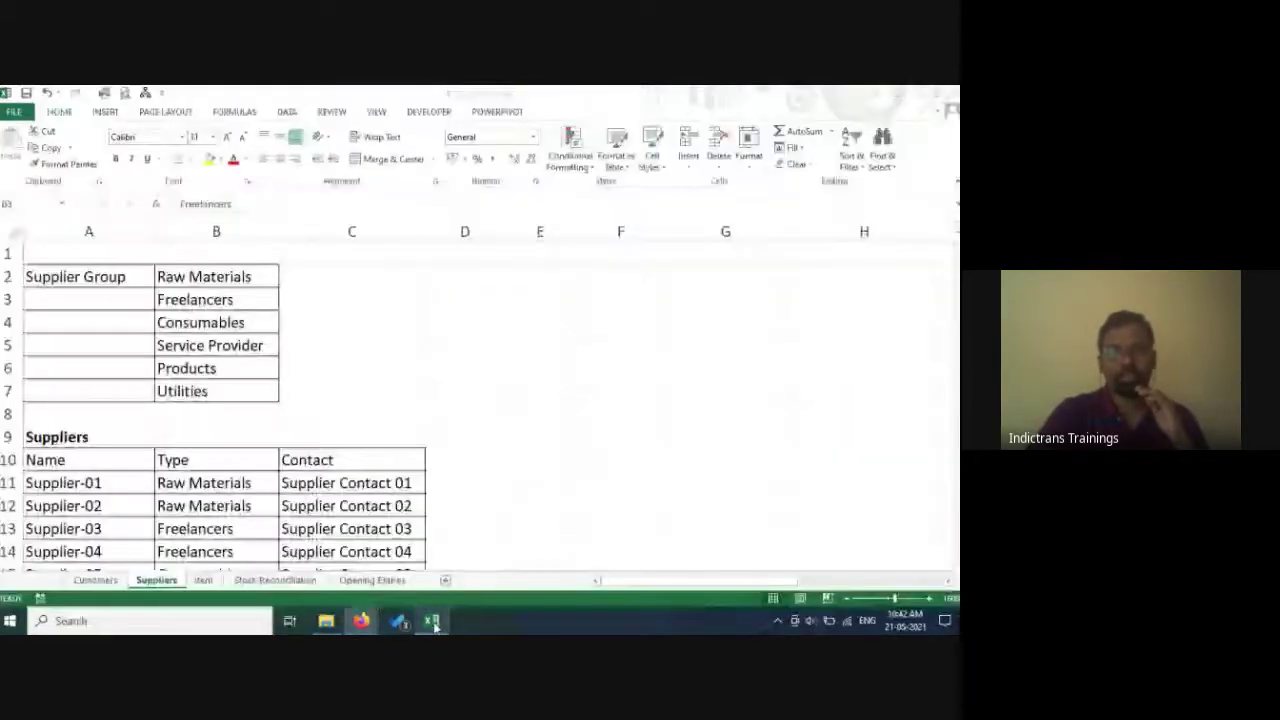
mouse_move(361, 621)
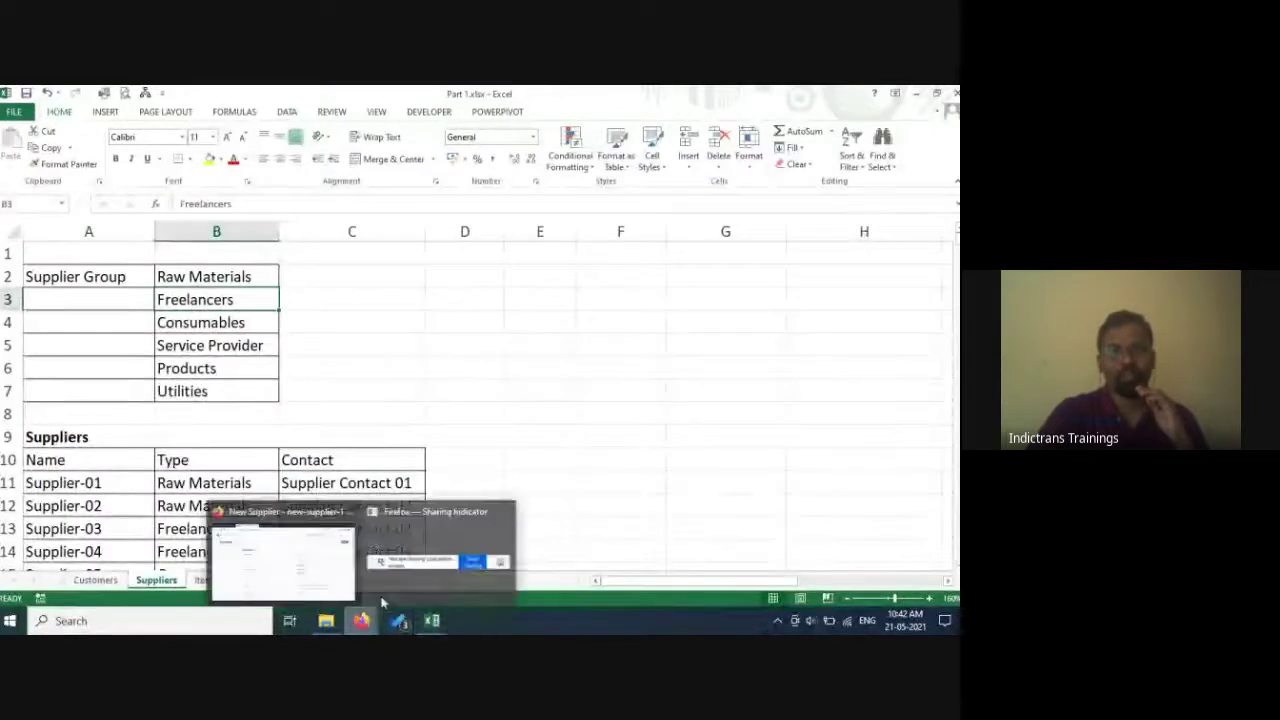
click(335, 563)
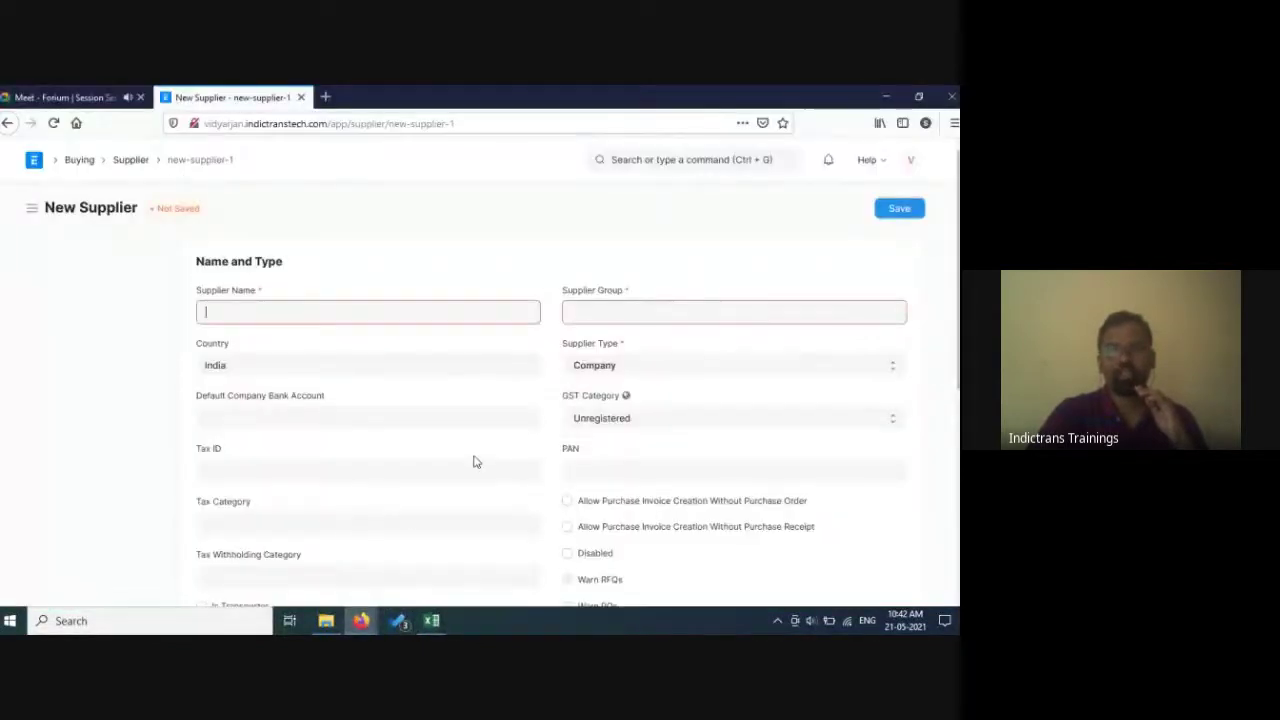
Expand and examine the More Information section of the new supplier form, and review the remaining fields.
scroll(475, 461, down, 3)
scroll(509, 489, down, 4)
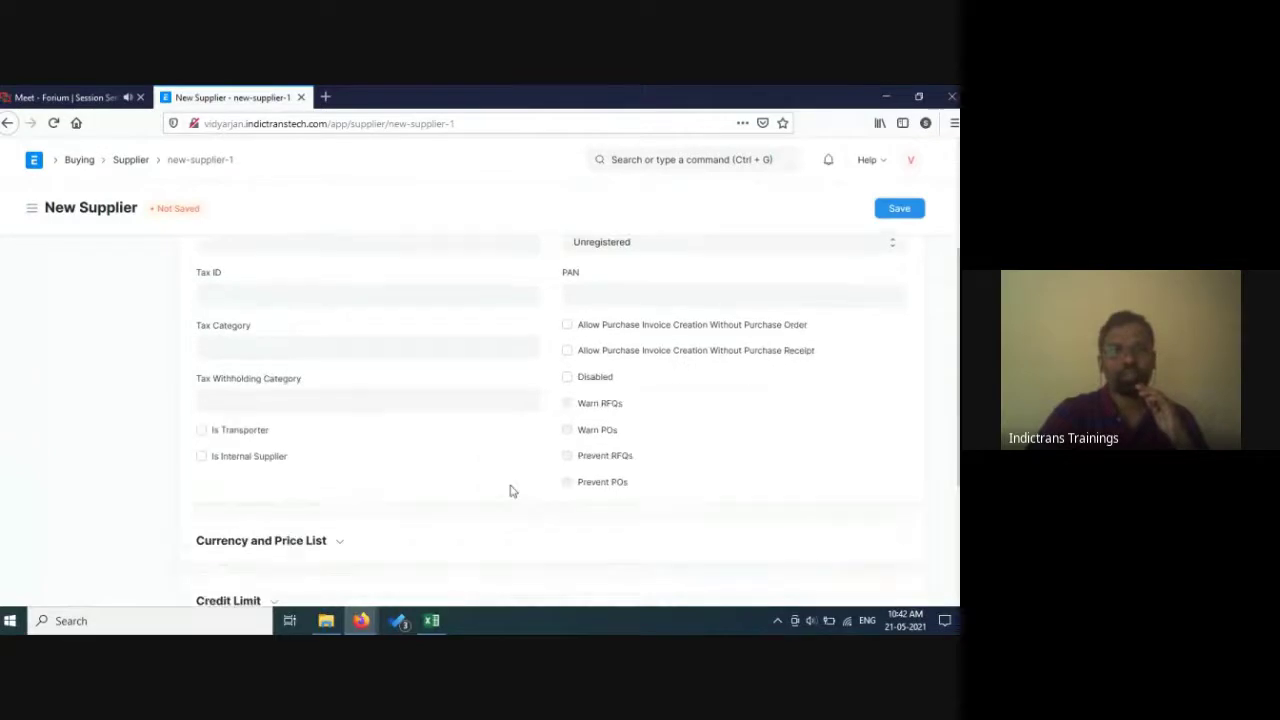
scroll(511, 490, down, 1)
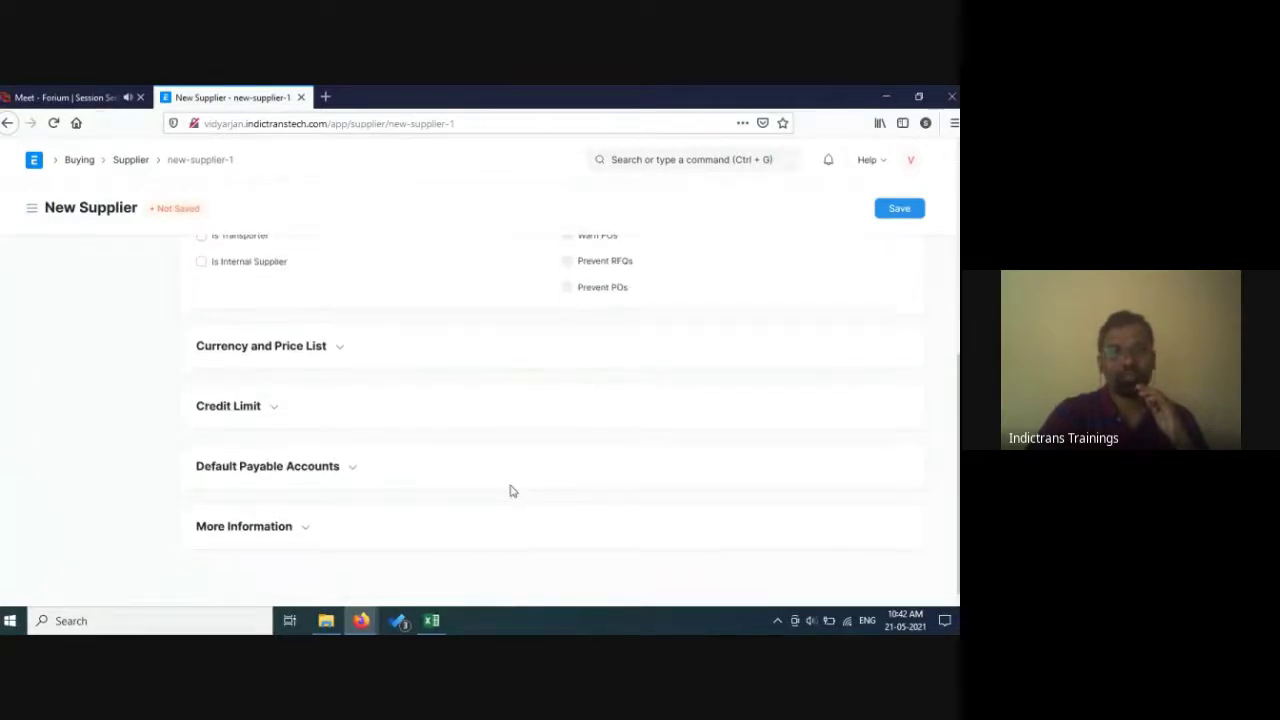
click(294, 532)
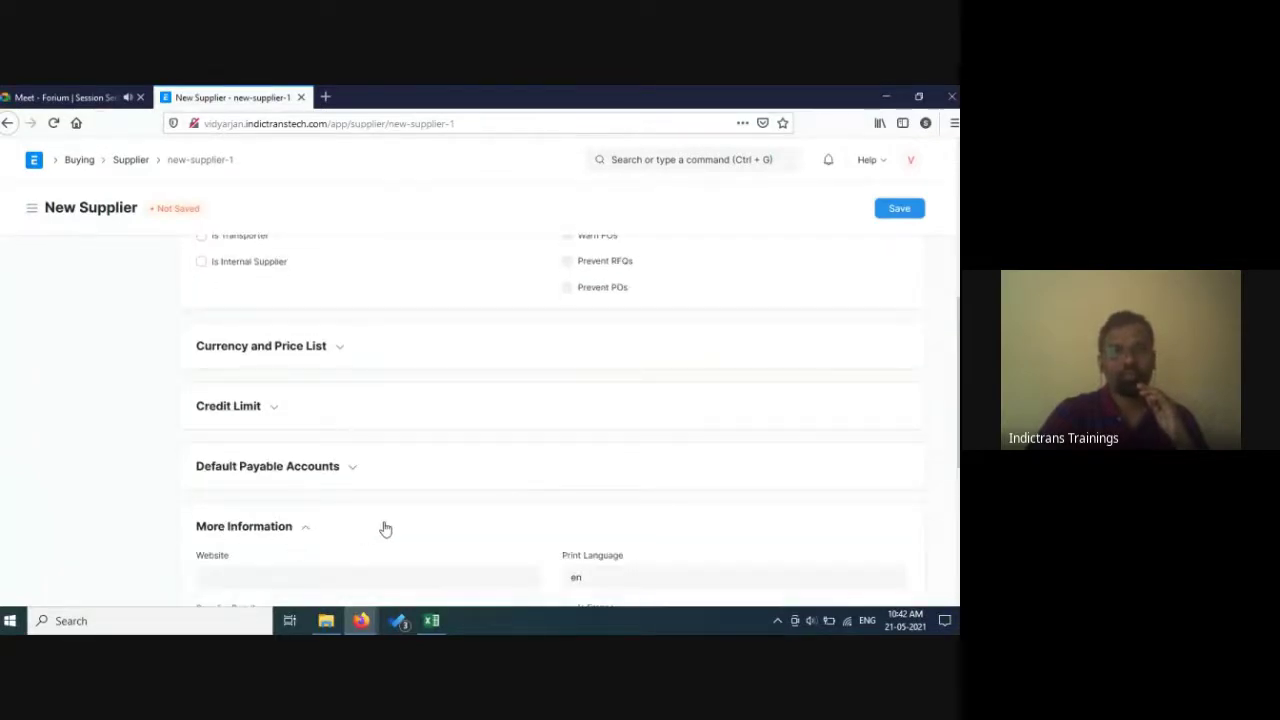
scroll(384, 521, down, 3)
scroll(384, 521, up, 6)
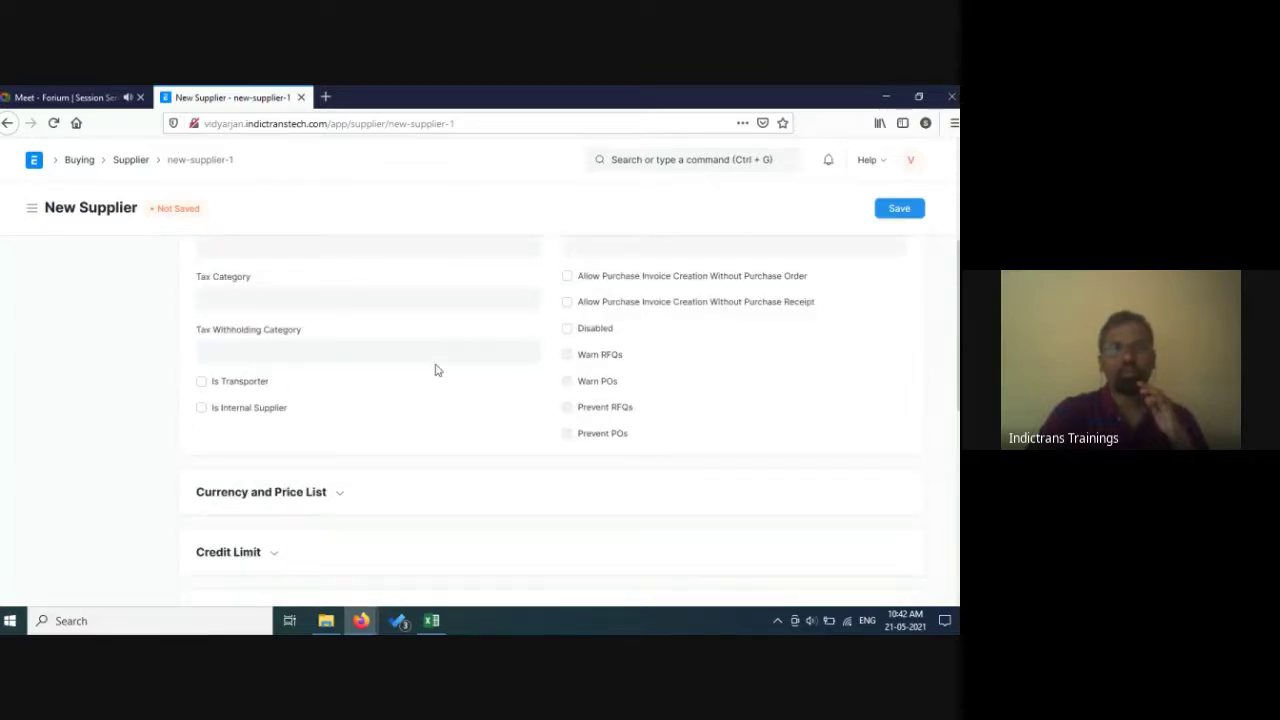
scroll(440, 385, up, 3)
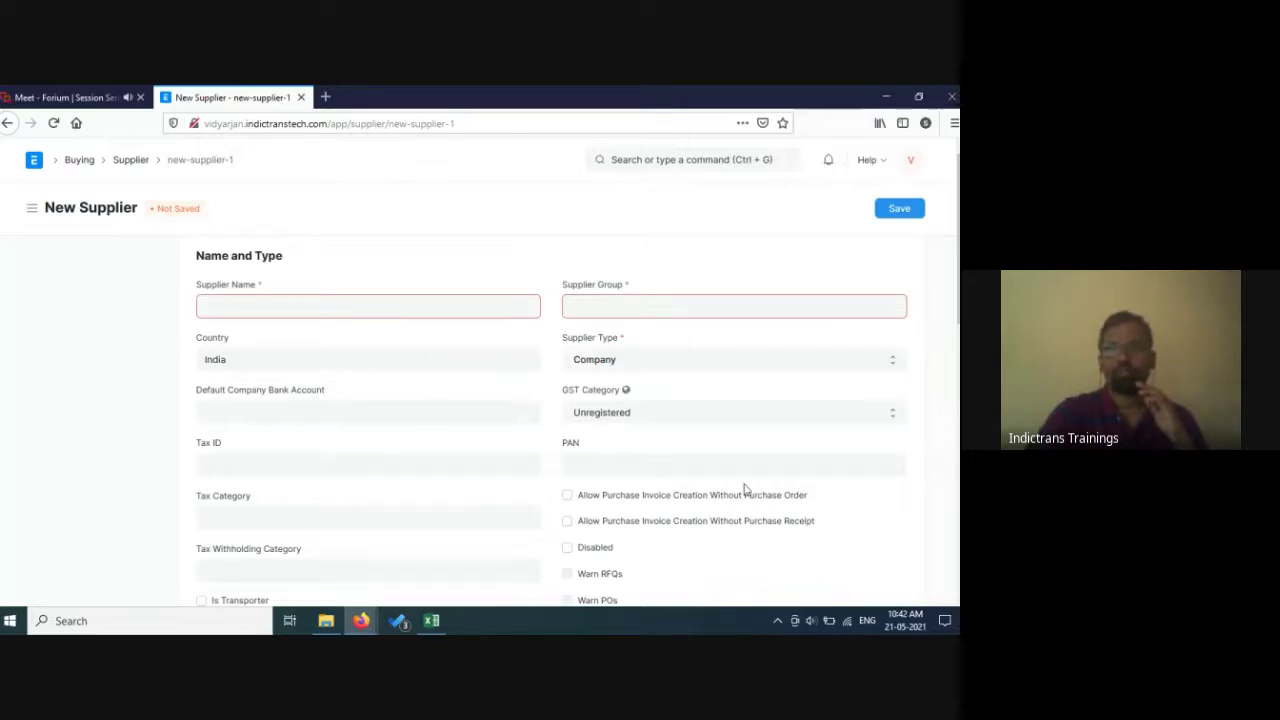
View the warehouses and items on the Item sheet of Part 1.xlsx in Excel, and return to ERPNext in Firefox.
click(432, 624)
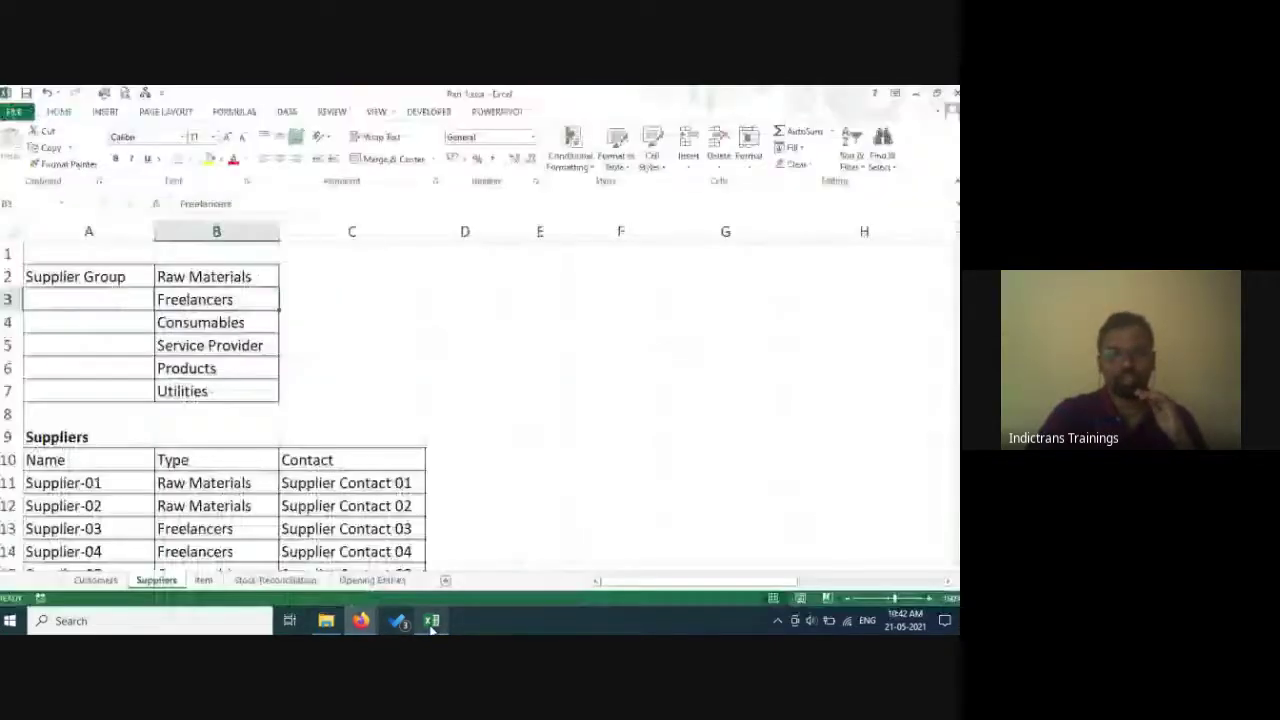
click(203, 581)
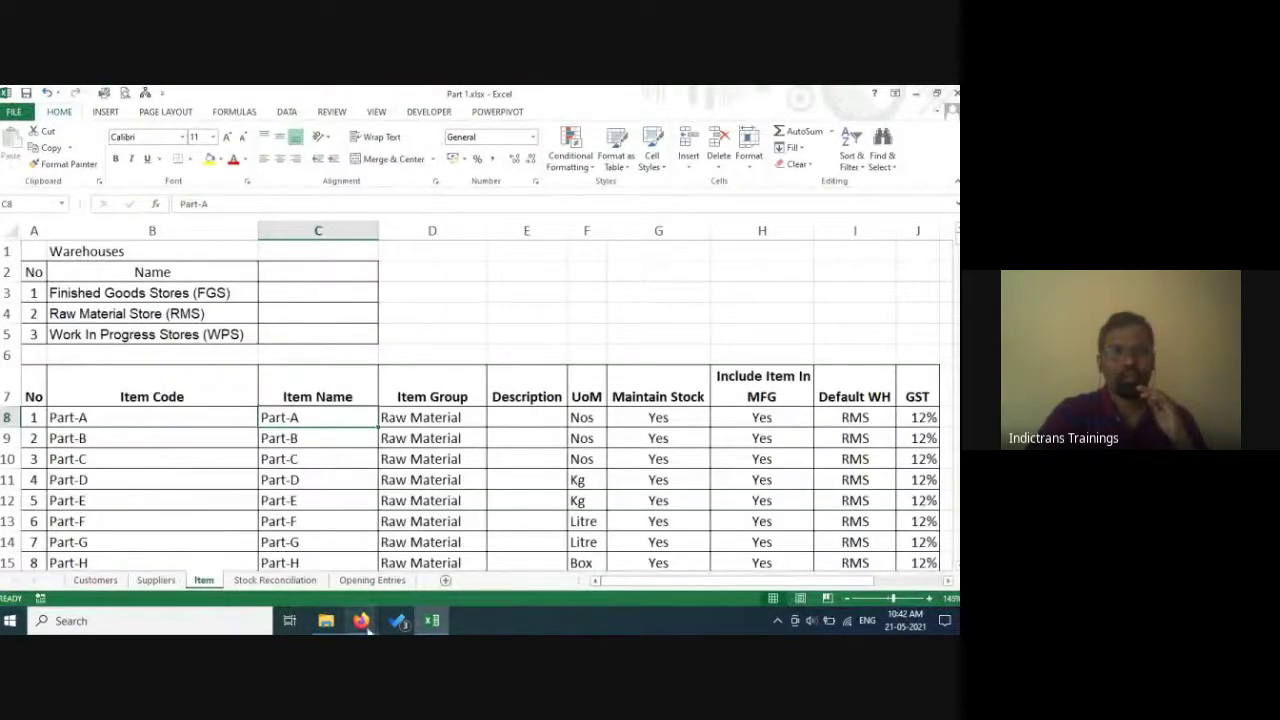
mouse_move(364, 626)
click(285, 562)
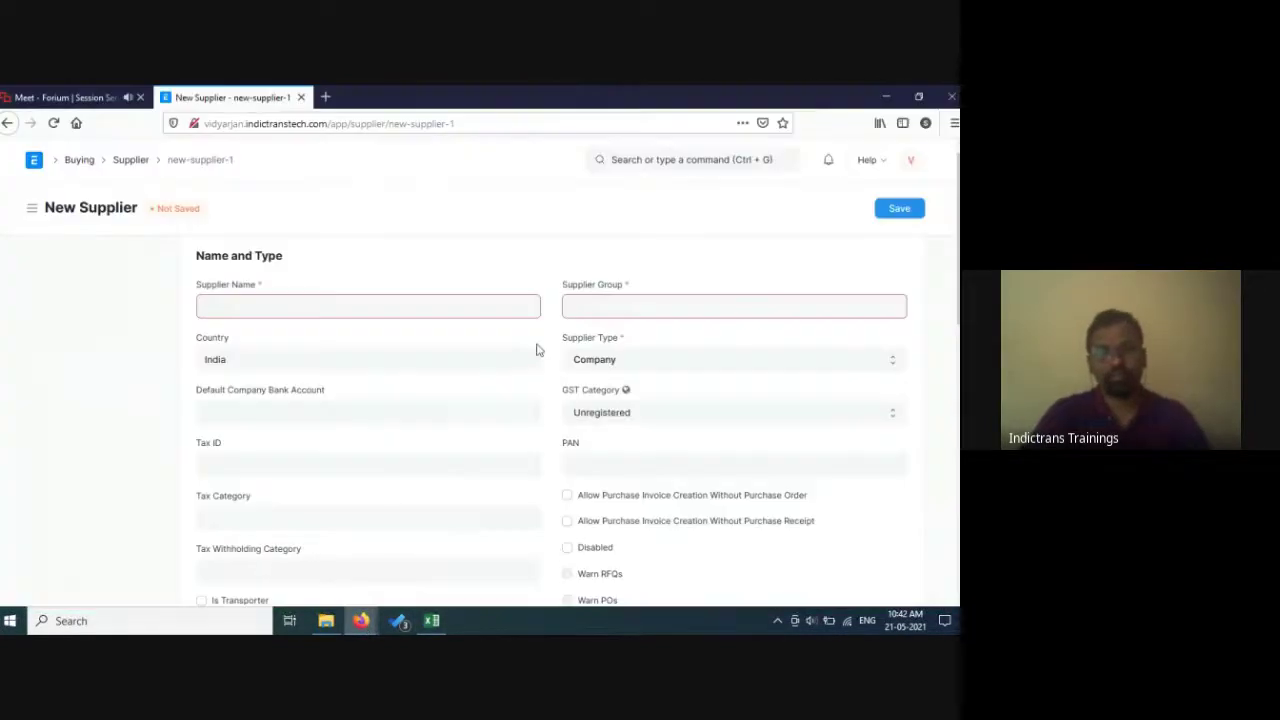
Search ERPNext for "Item", open the Item List and start a new item in the full-page form.
click(690, 161)
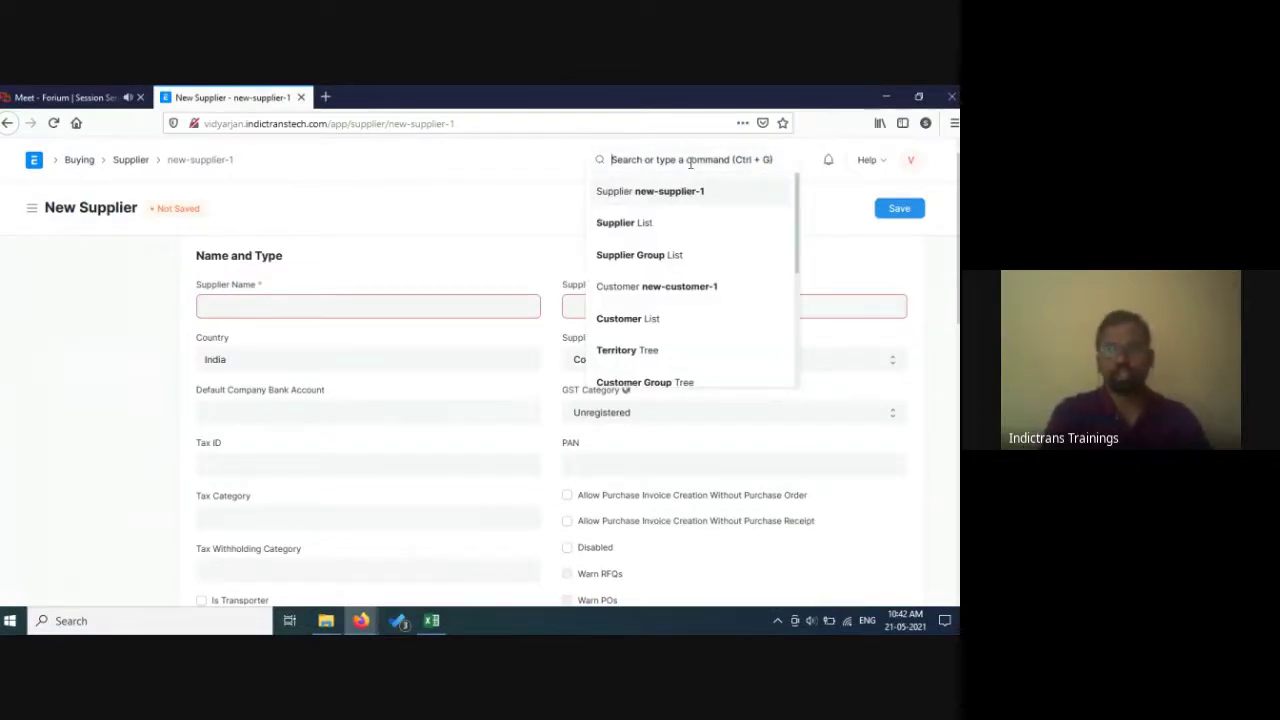
text(Item)
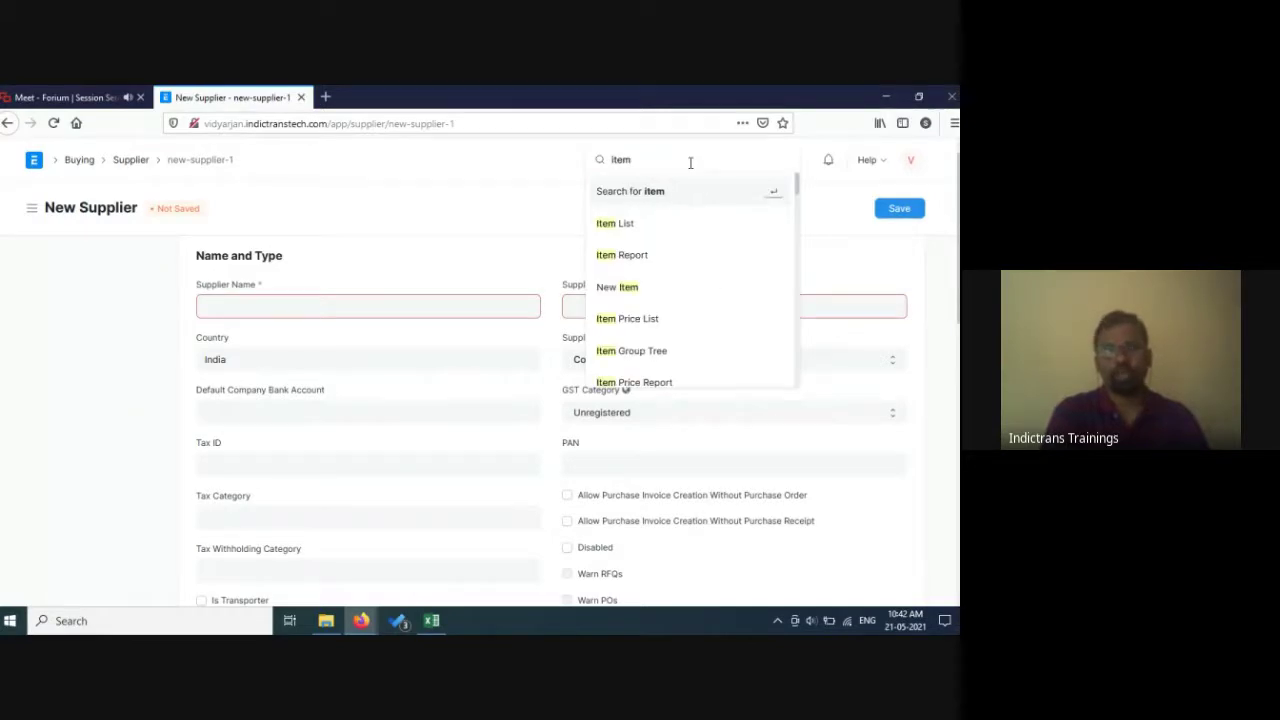
click(617, 220)
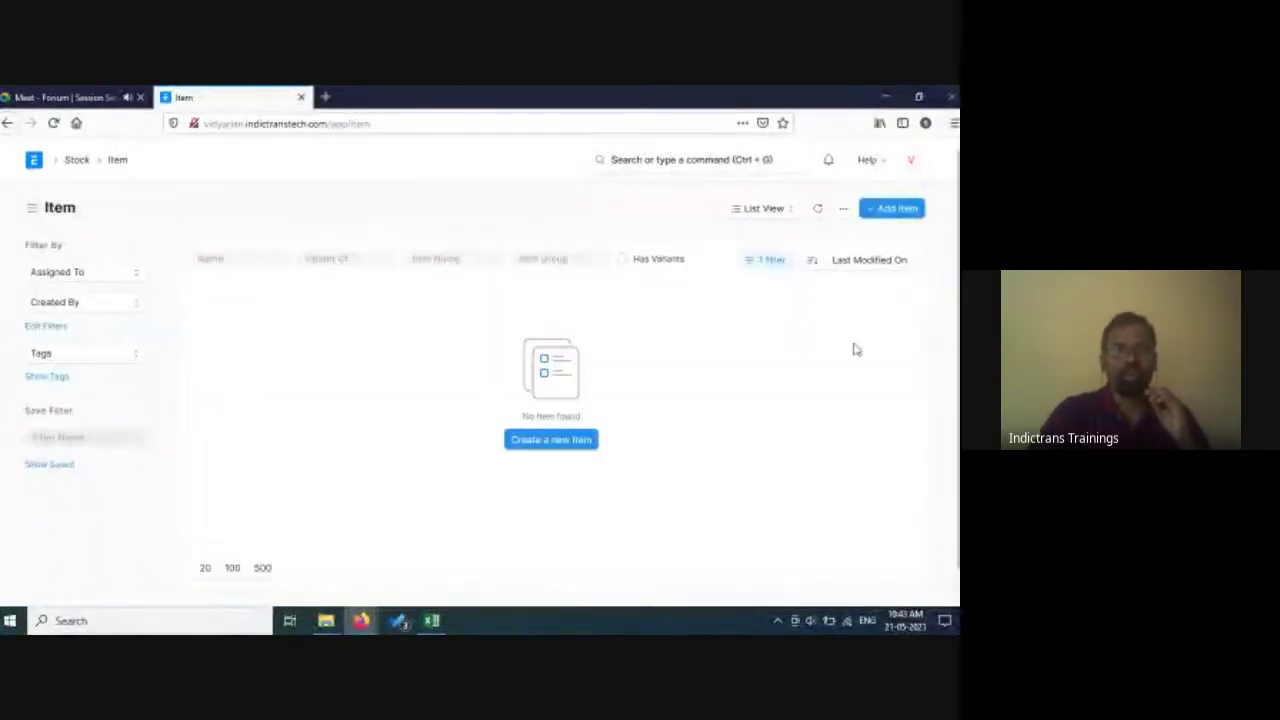
click(549, 444)
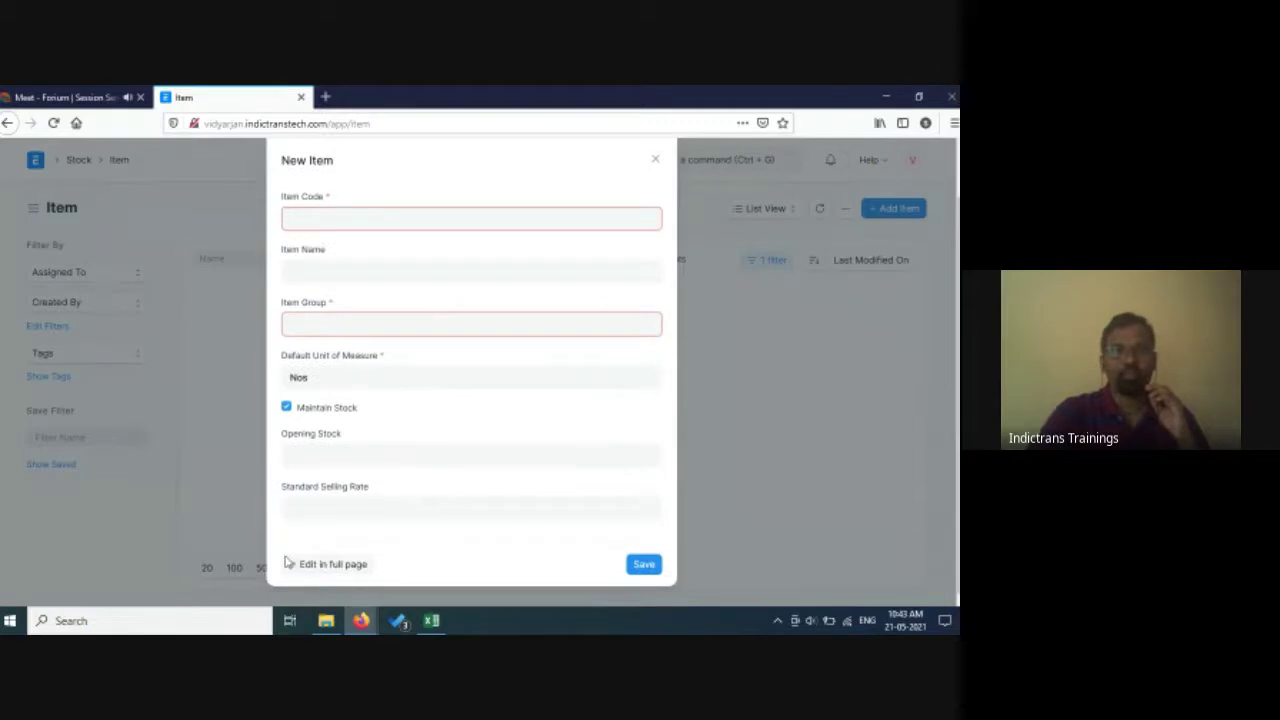
click(323, 566)
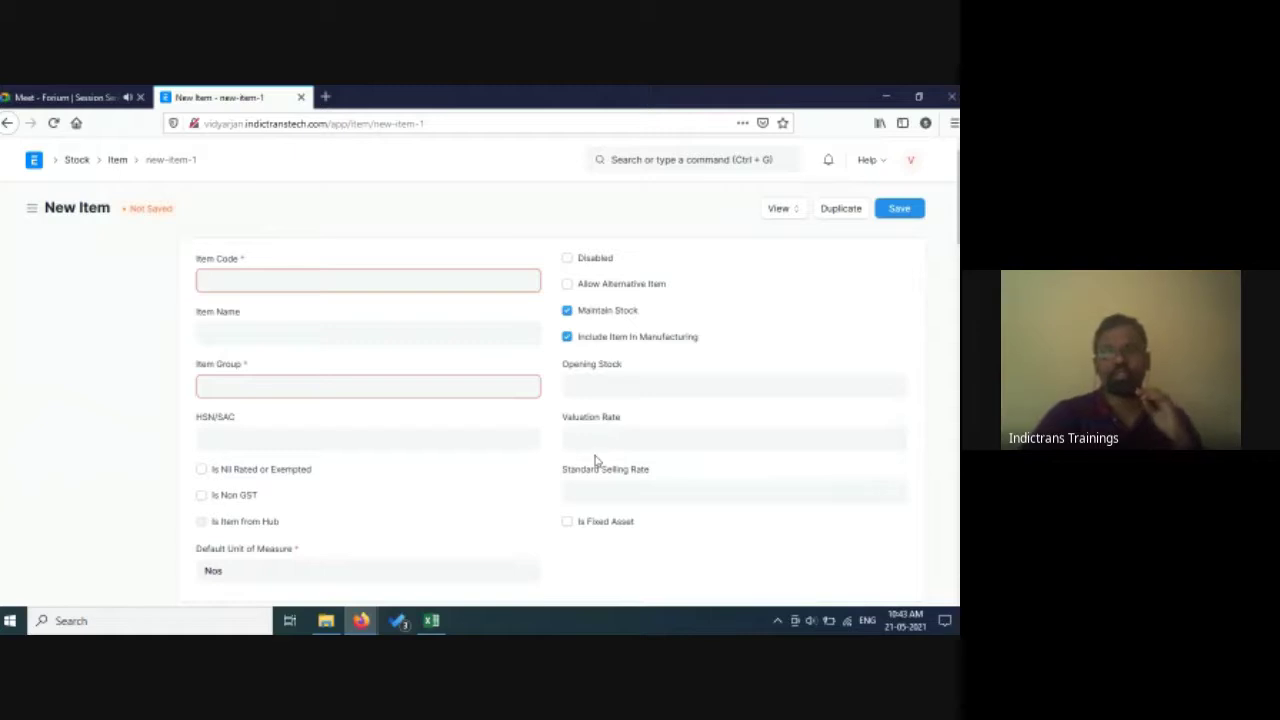
Review the main fields and Inventory section of the new item form, and examine the Auto re-order section before collapsing it.
scroll(417, 311, down, 3)
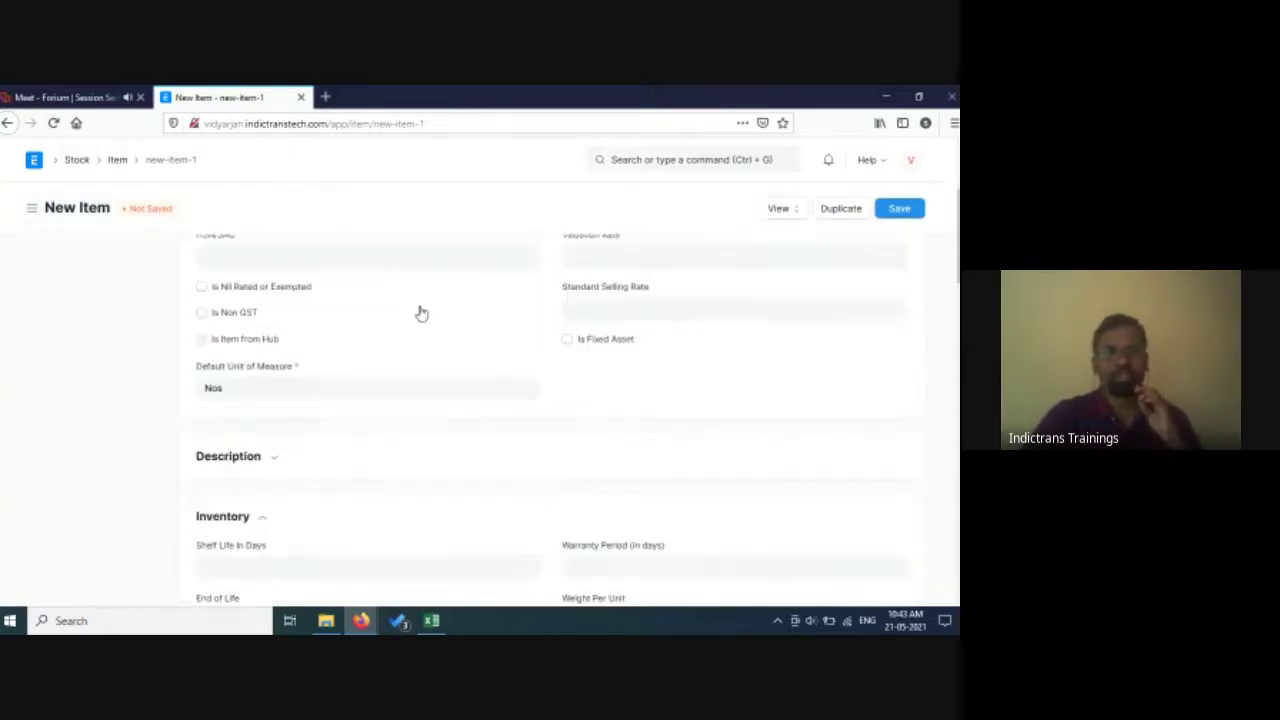
scroll(365, 518, down, 1)
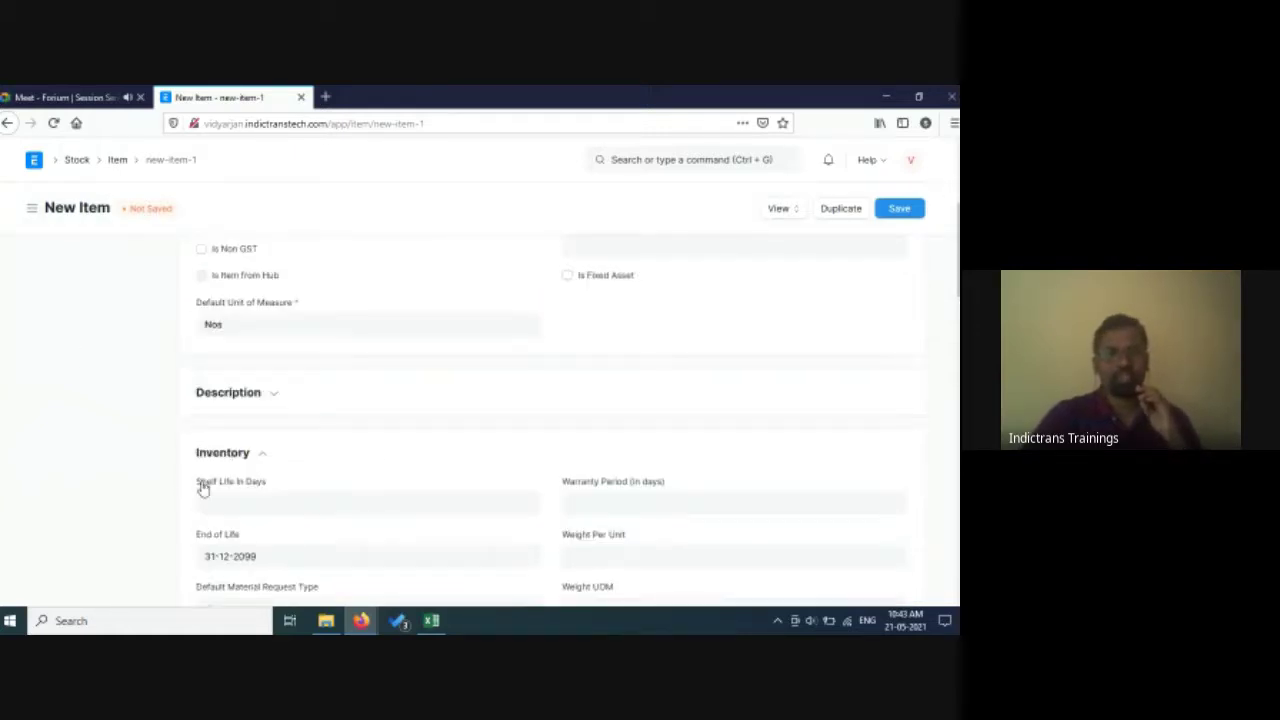
scroll(378, 540, down, 3)
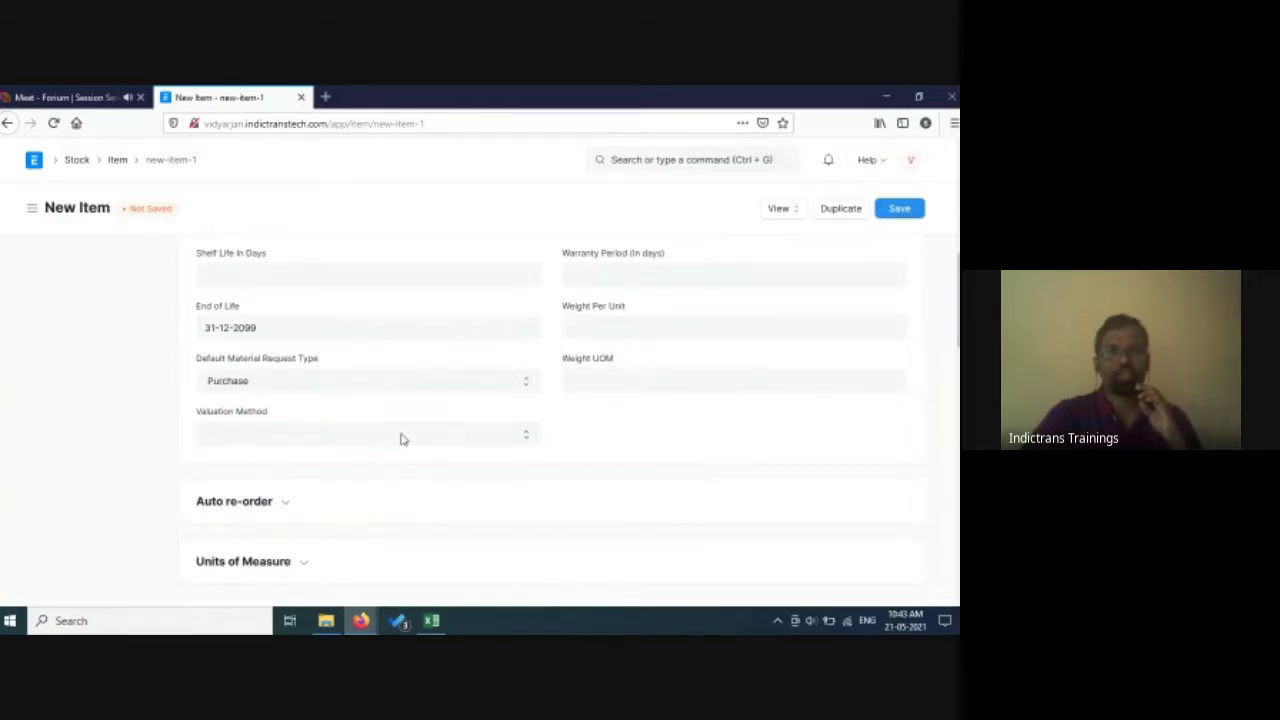
scroll(425, 470, down, 3)
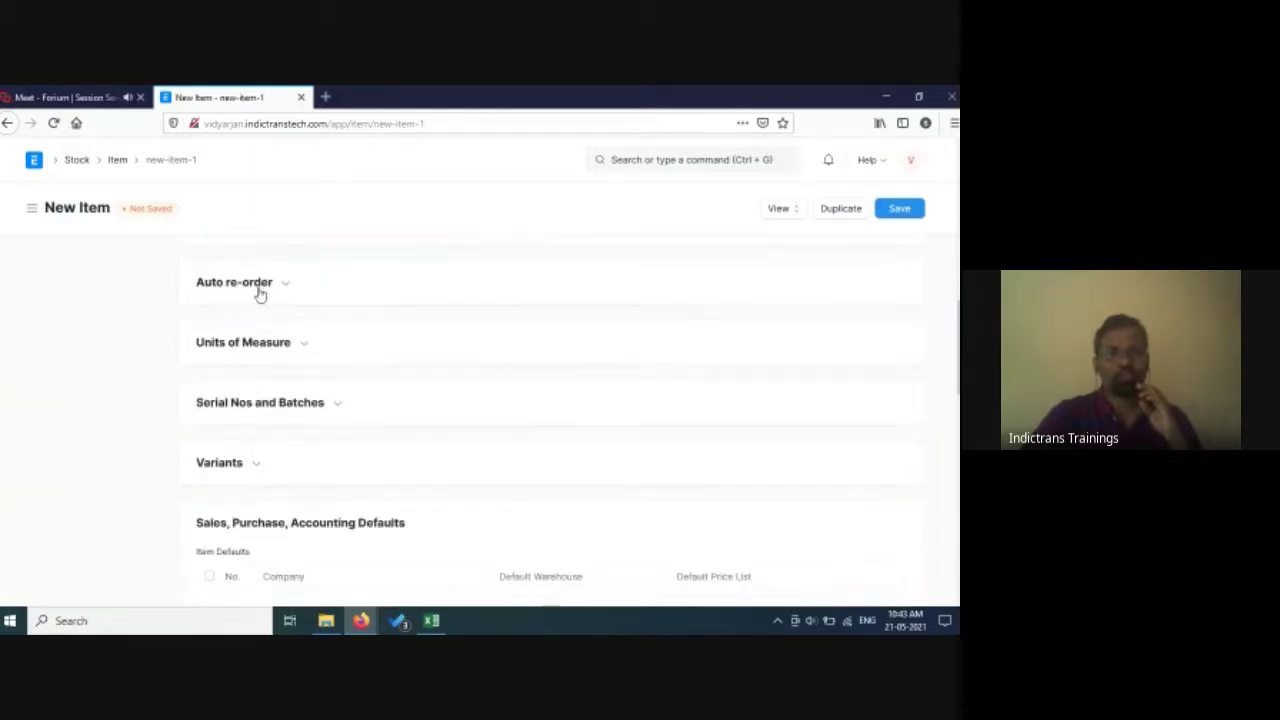
click(260, 293)
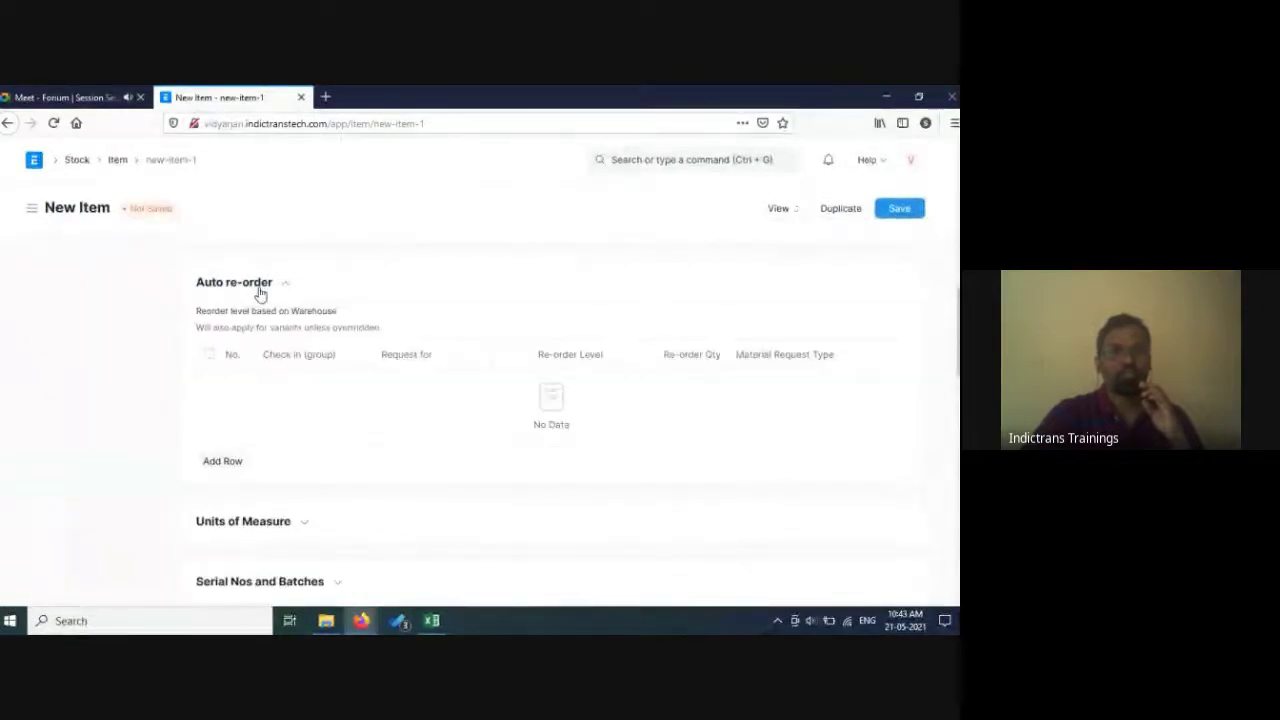
click(260, 293)
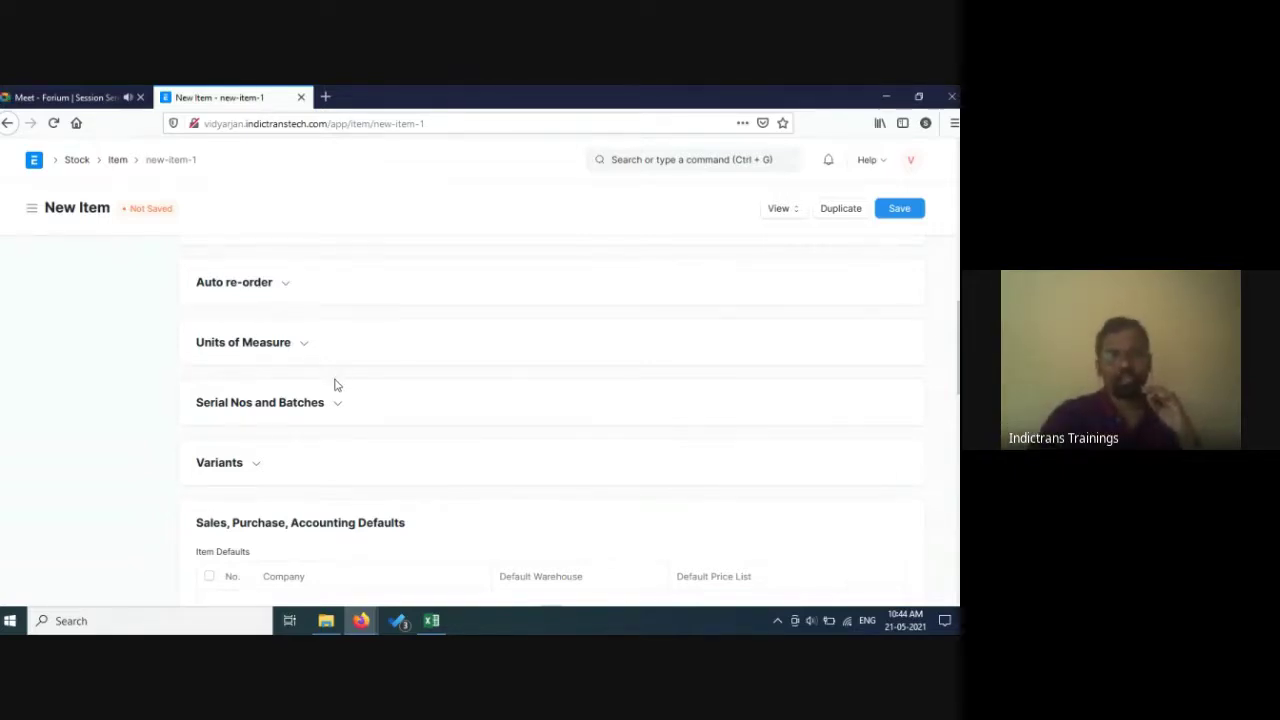
Review the item defaults, purchase, supplier and sales sections of the new item form, and expand Customer Details to examine its table.
scroll(336, 385, down, 3)
scroll(320, 400, down, 1)
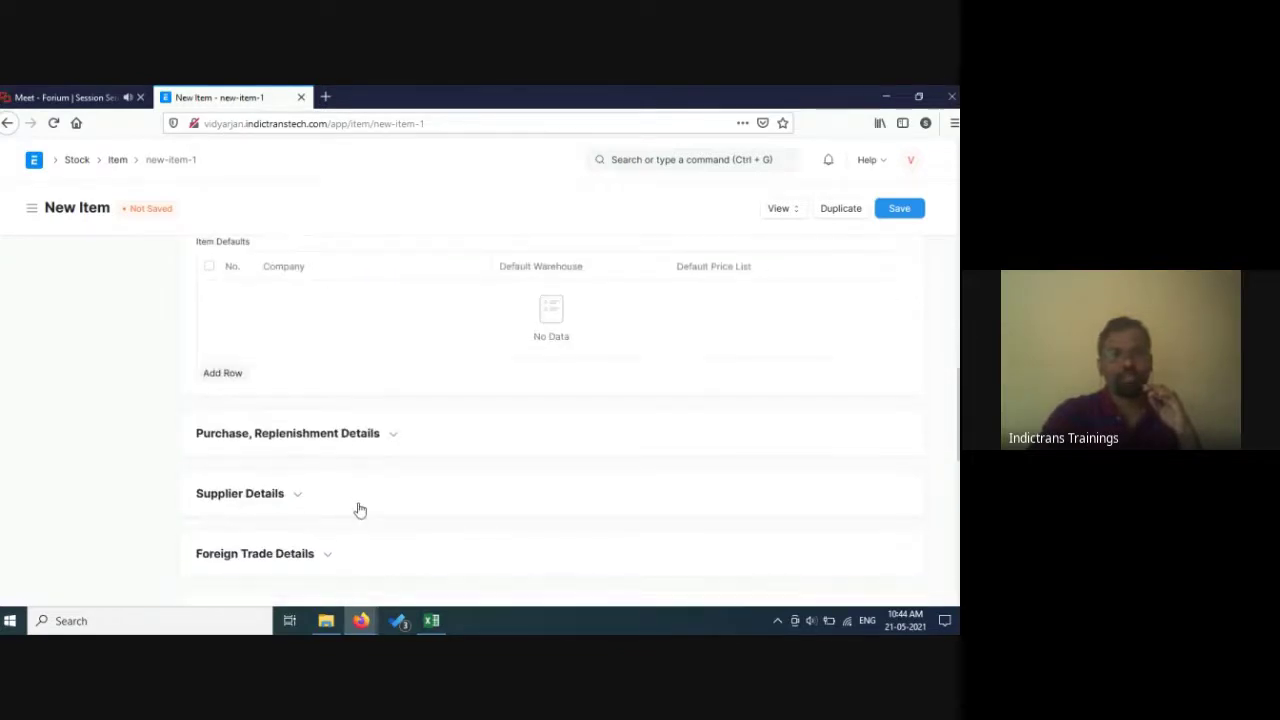
scroll(320, 525, down, 2)
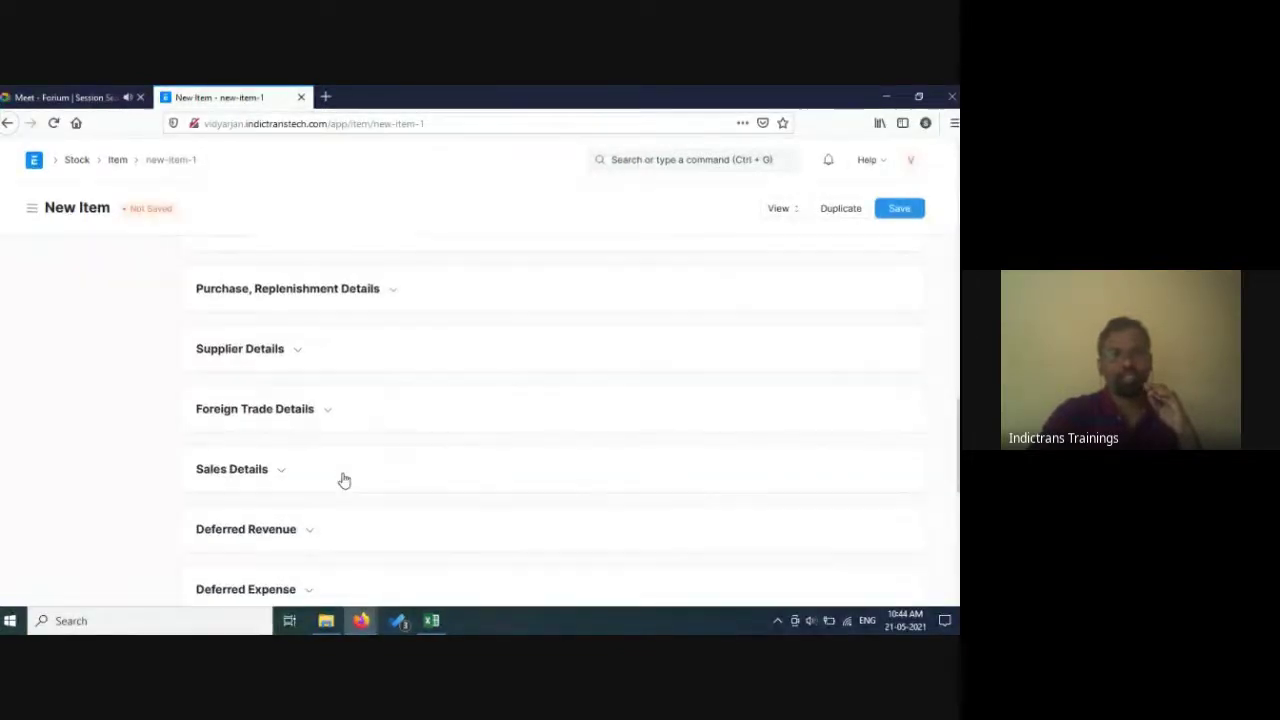
scroll(339, 477, down, 3)
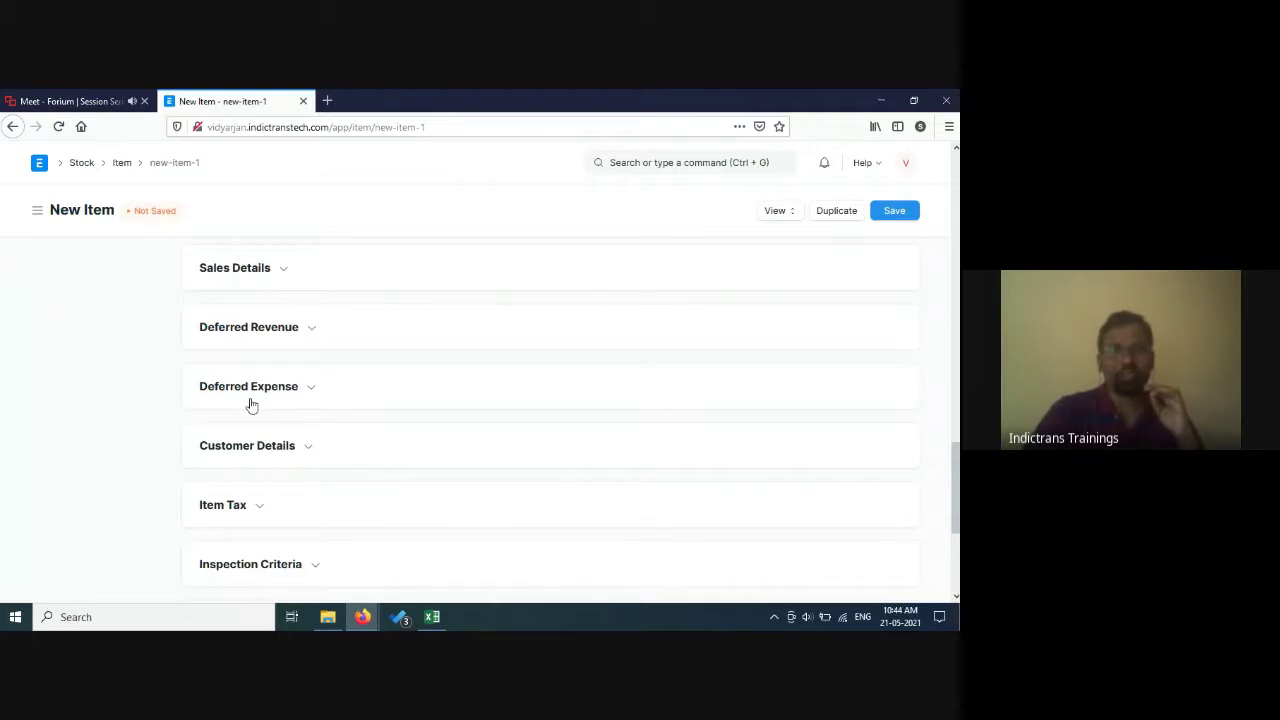
click(311, 450)
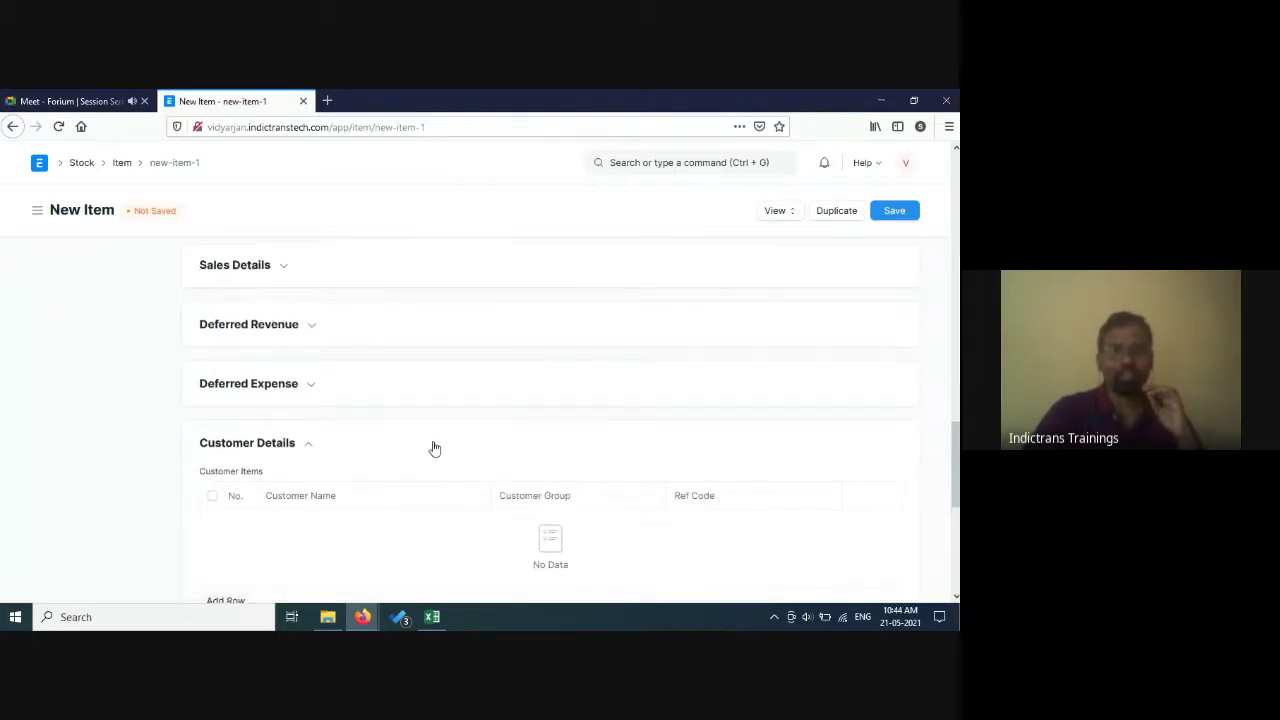
scroll(434, 448, down, 2)
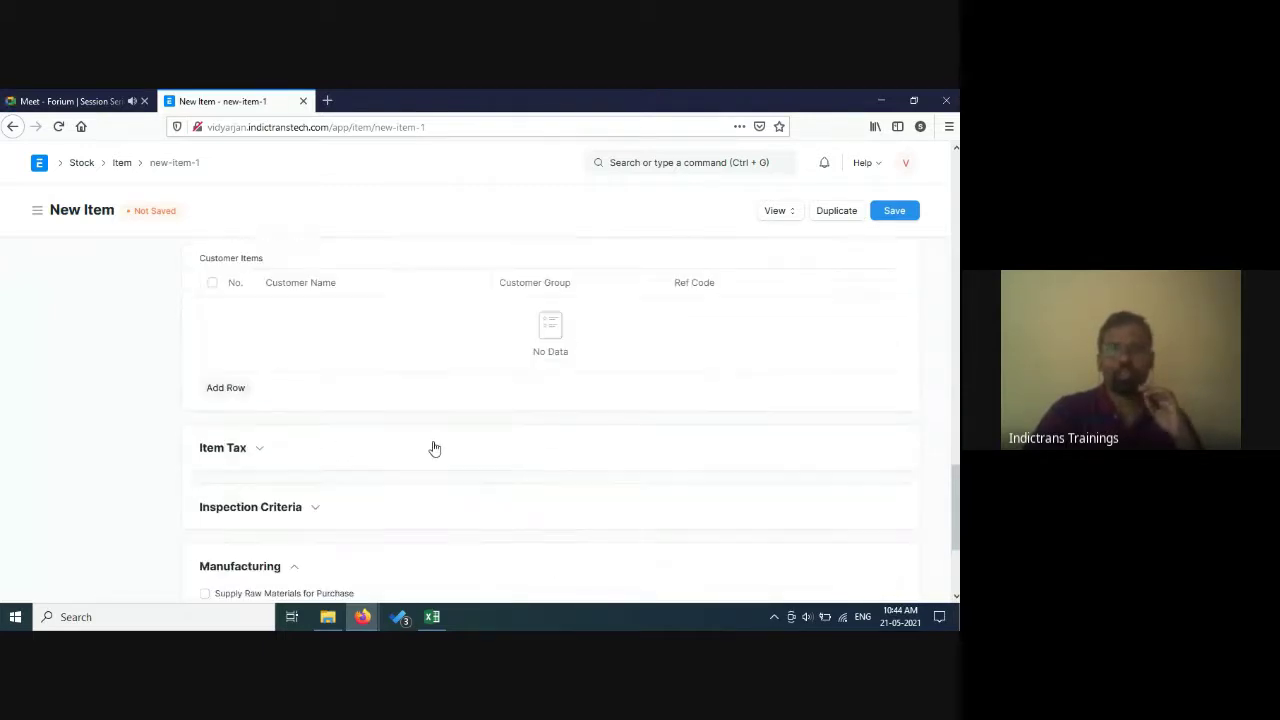
Expand the Item Tax section to examine its tax table, and return to the item form's main fields.
click(263, 449)
scroll(423, 457, down, 3)
scroll(447, 381, up, 1)
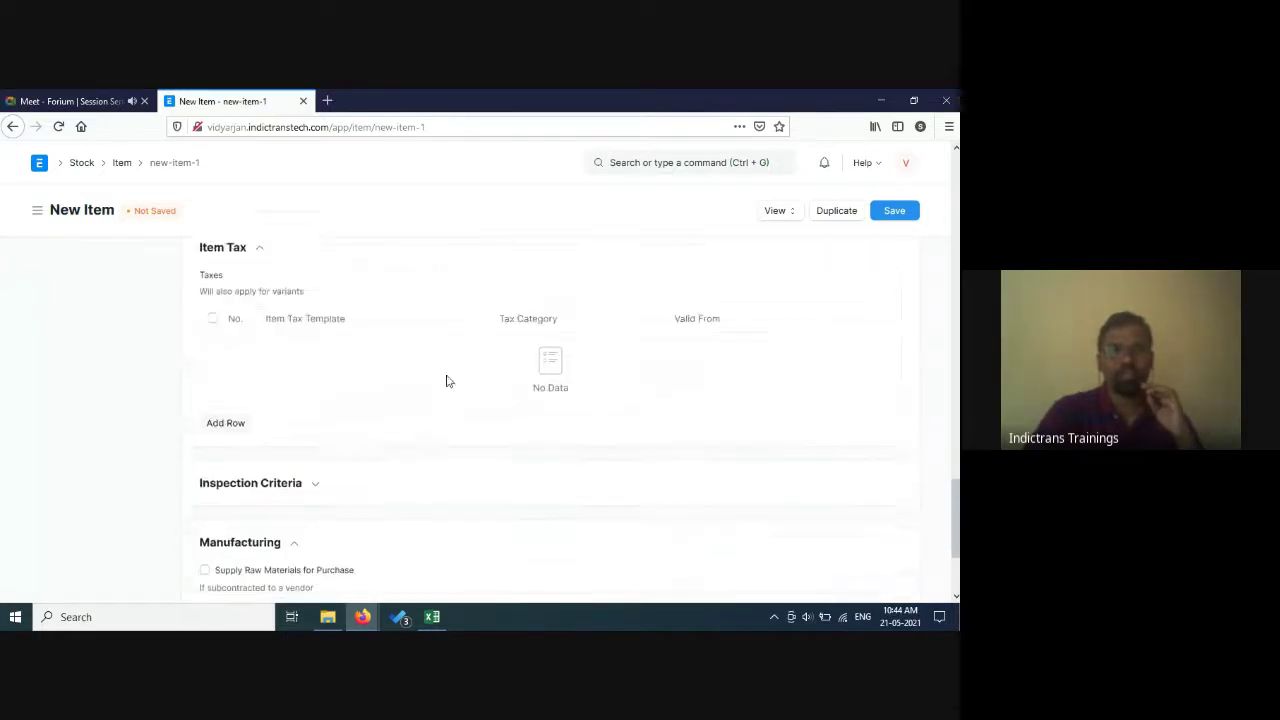
scroll(447, 381, up, 1)
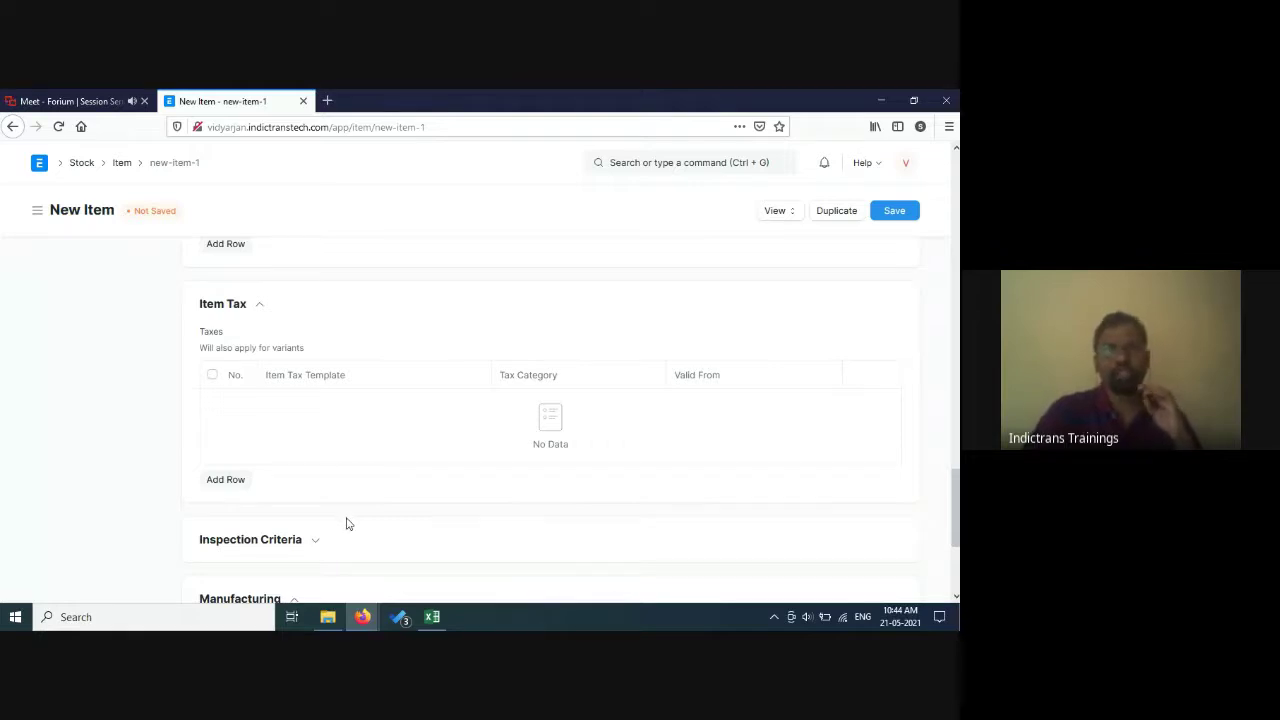
scroll(395, 425, up, 15)
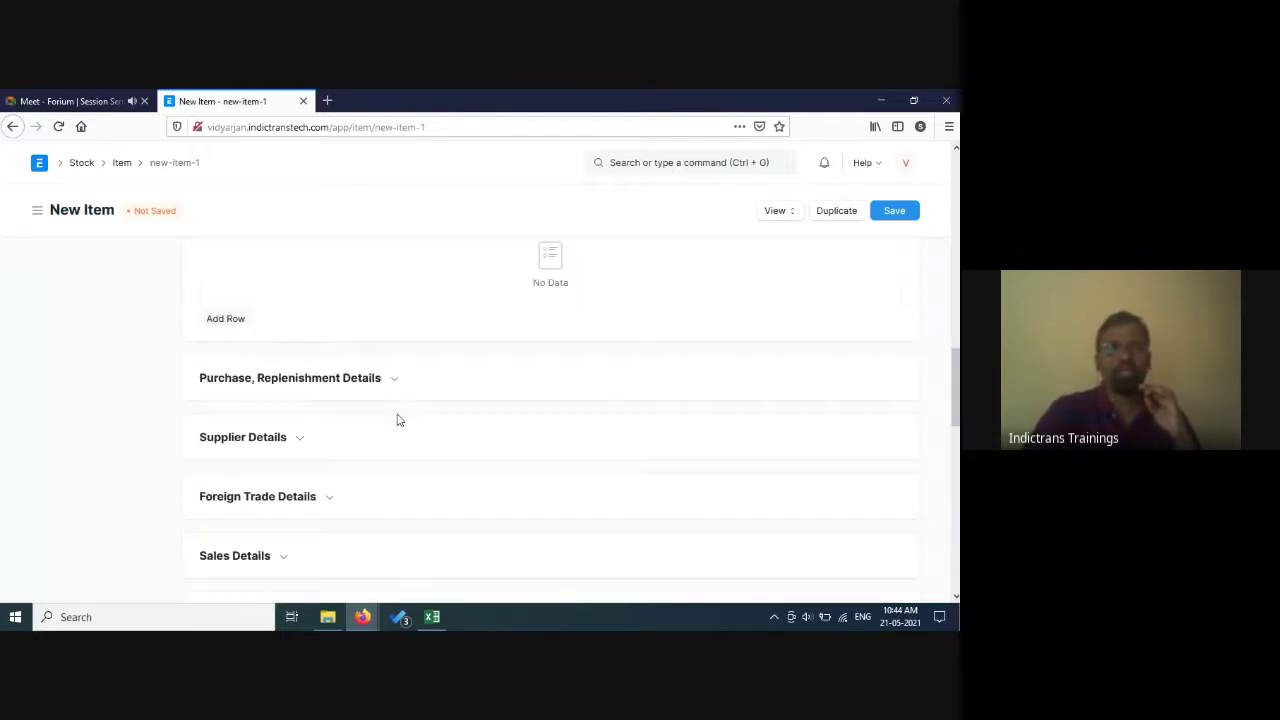
scroll(397, 421, up, 3)
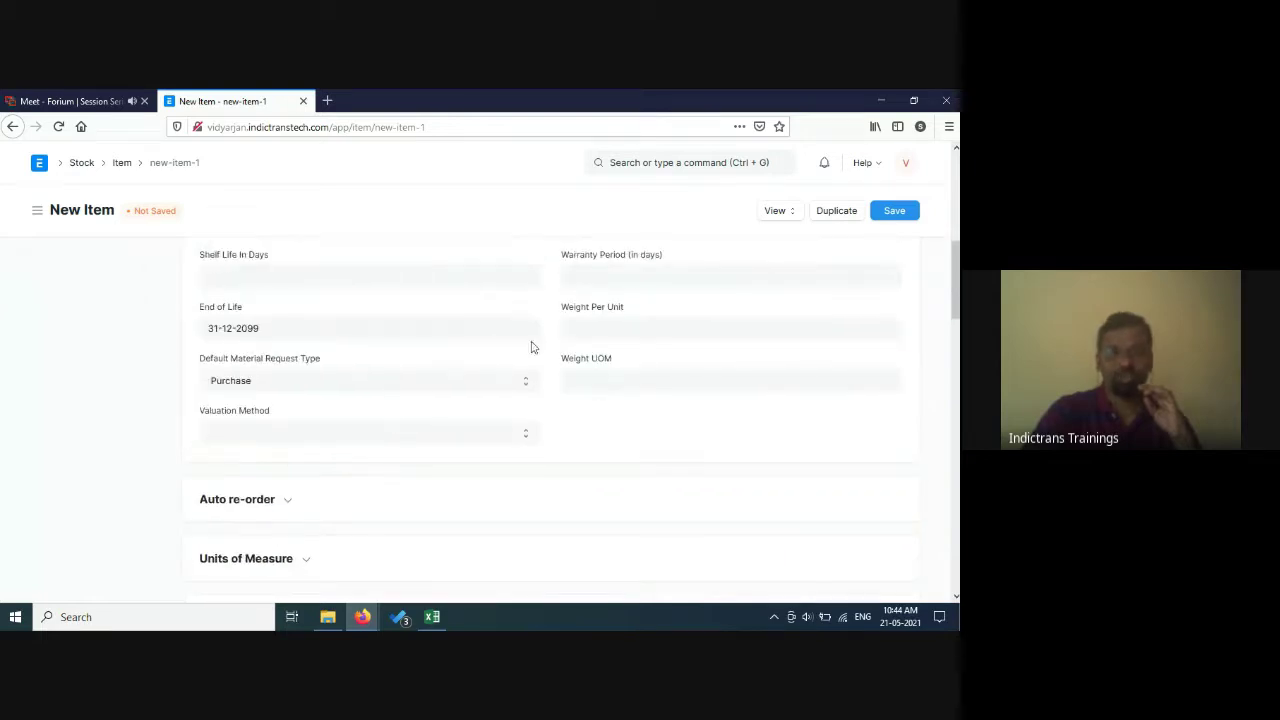
scroll(563, 380, up, 5)
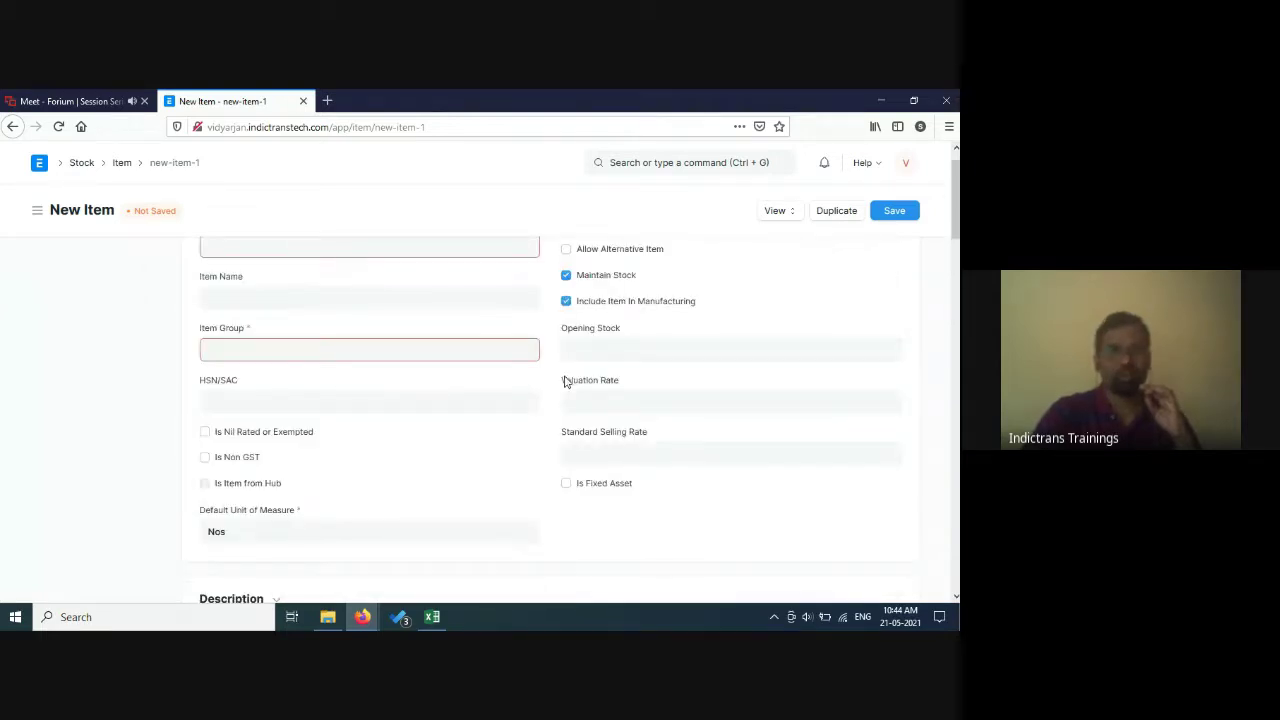
scroll(479, 453, up, 1)
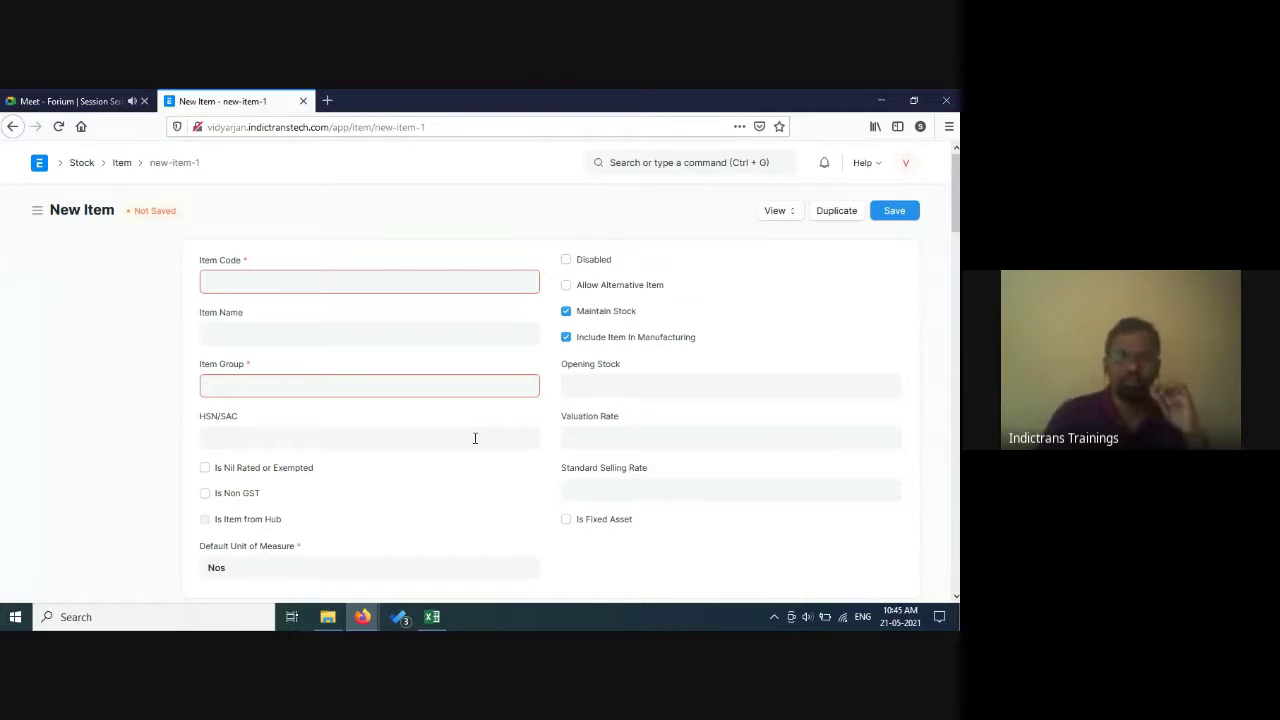
Switch to Excel, review the Customers, Suppliers and Item sheets of Part 1.xlsx, and return to the new item form in Firefox.
click(434, 618)
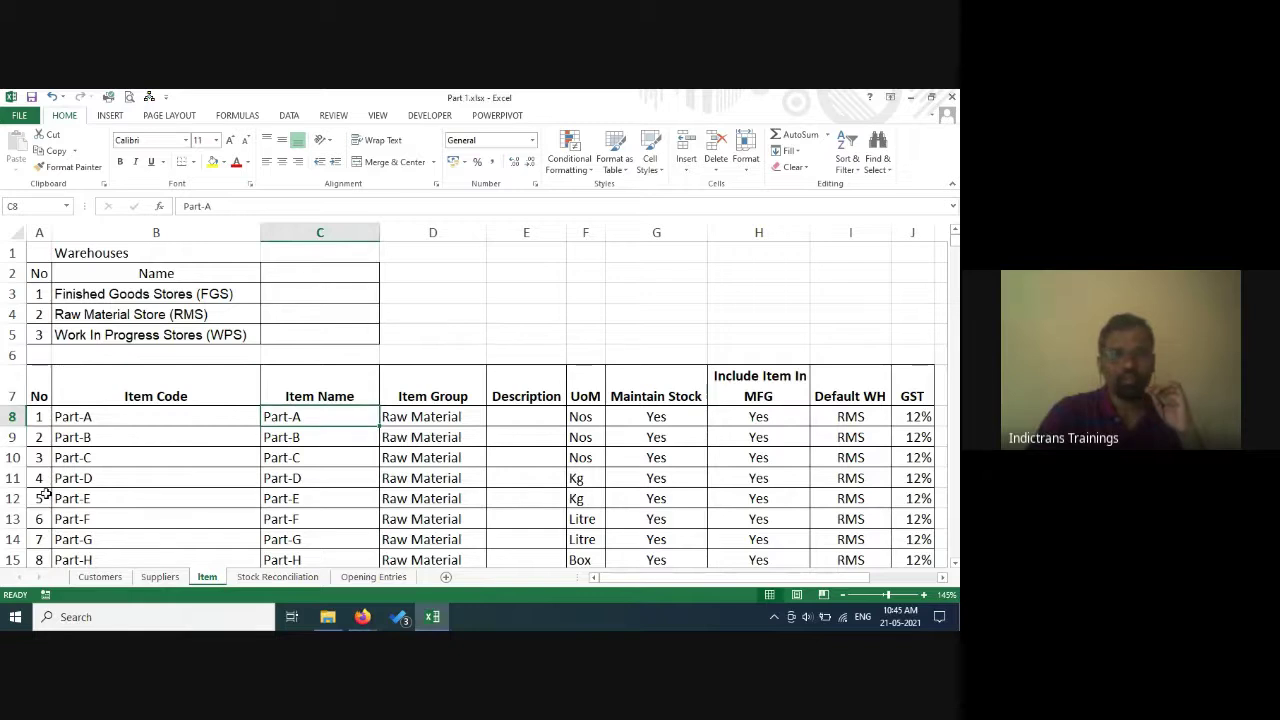
key(ctrl+Page_Up)
key(ctrl+Page_Up)
key(ctrl+Page_Down)
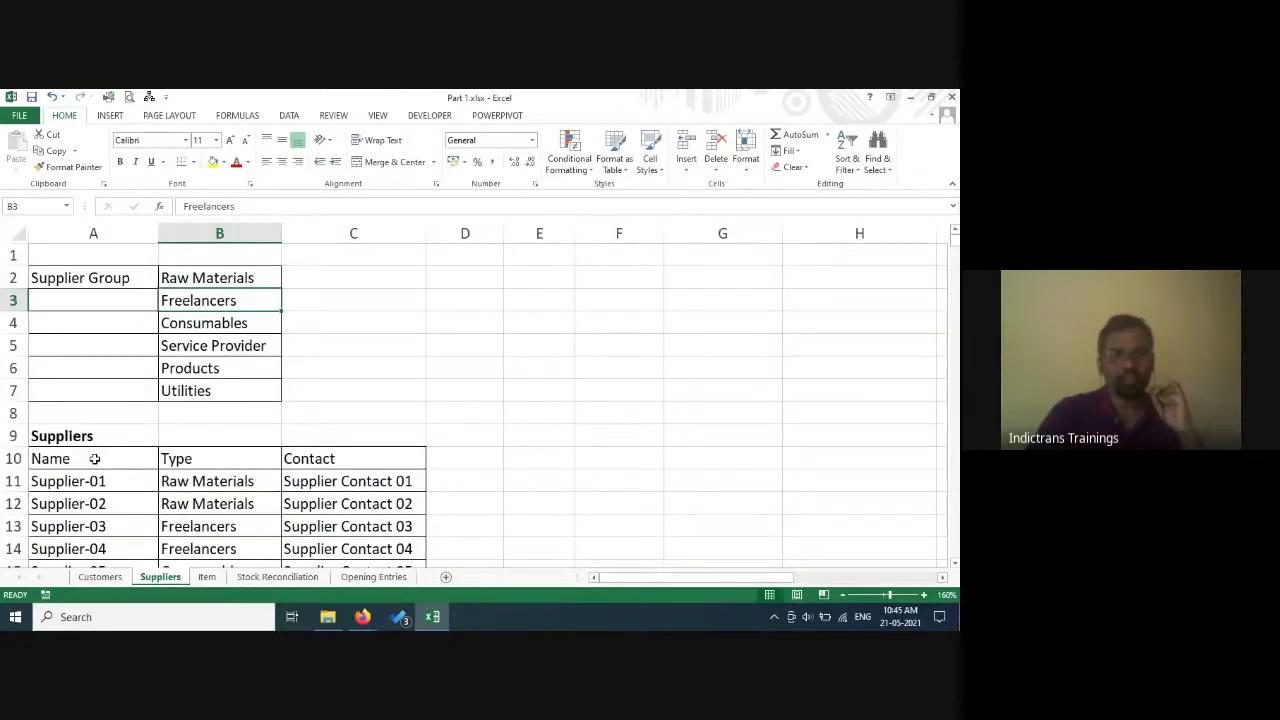
key(ctrl+Page_Up)
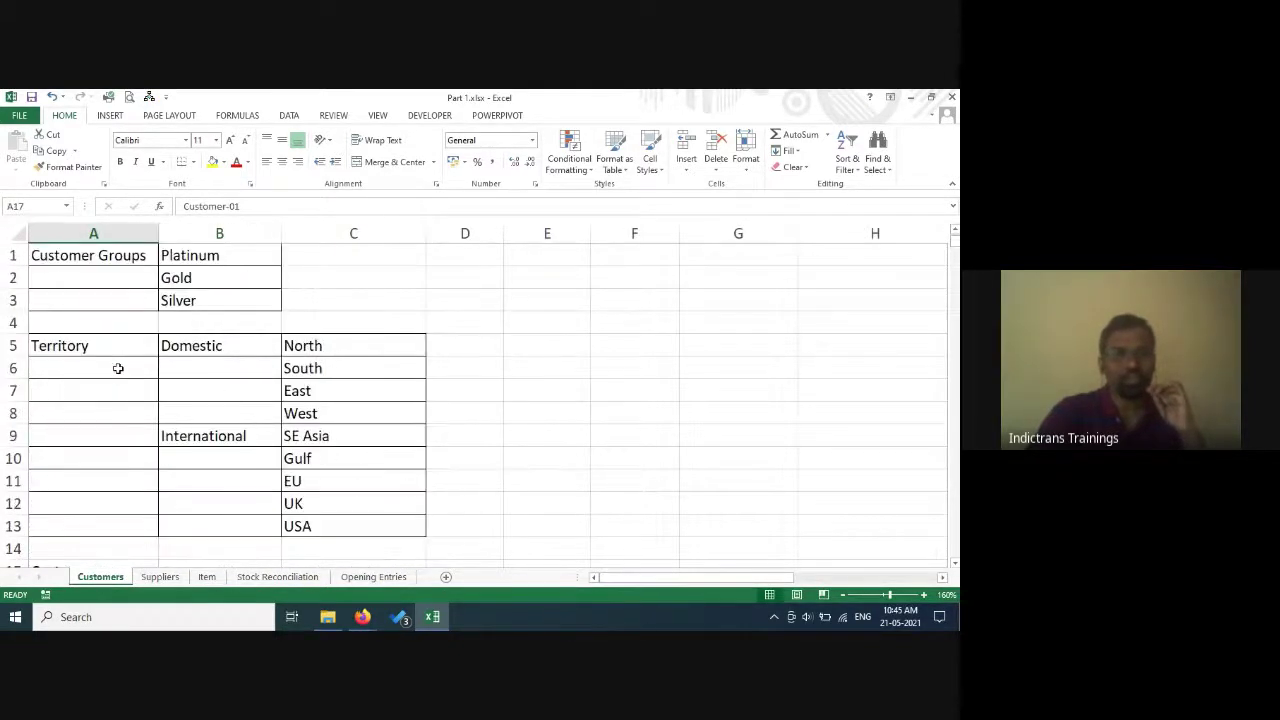
scroll(86, 440, down, 3)
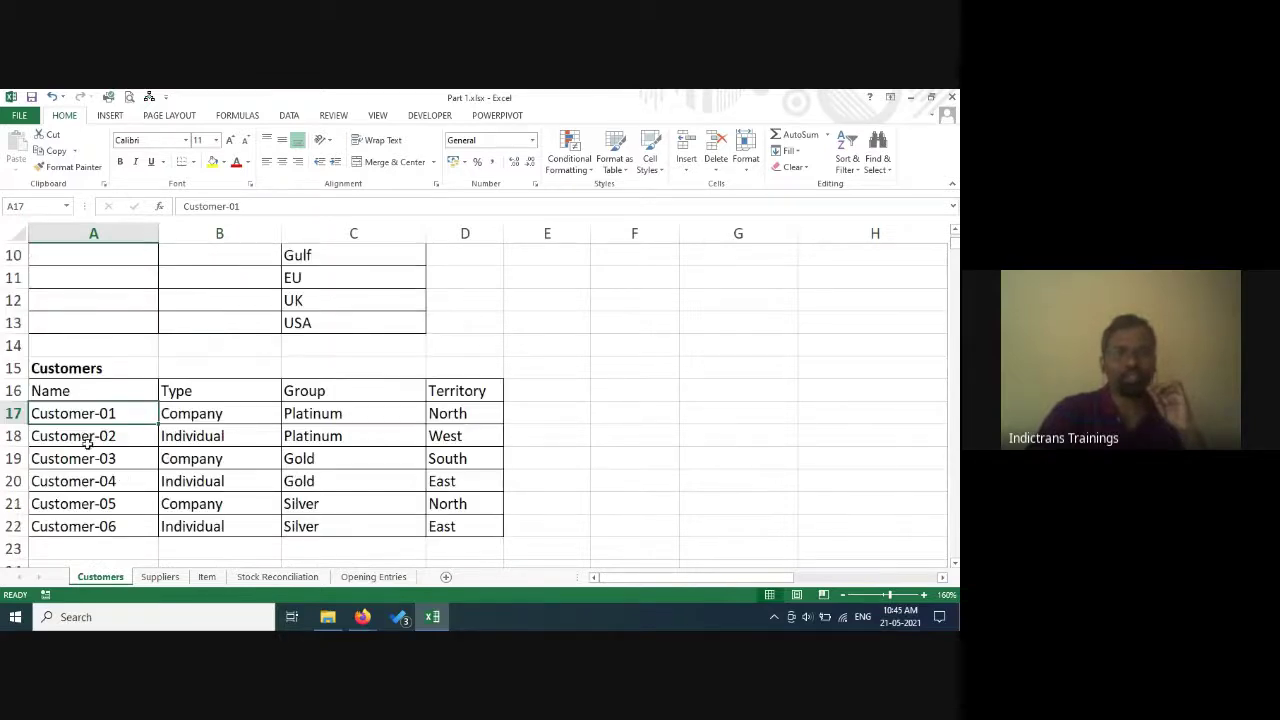
click(166, 579)
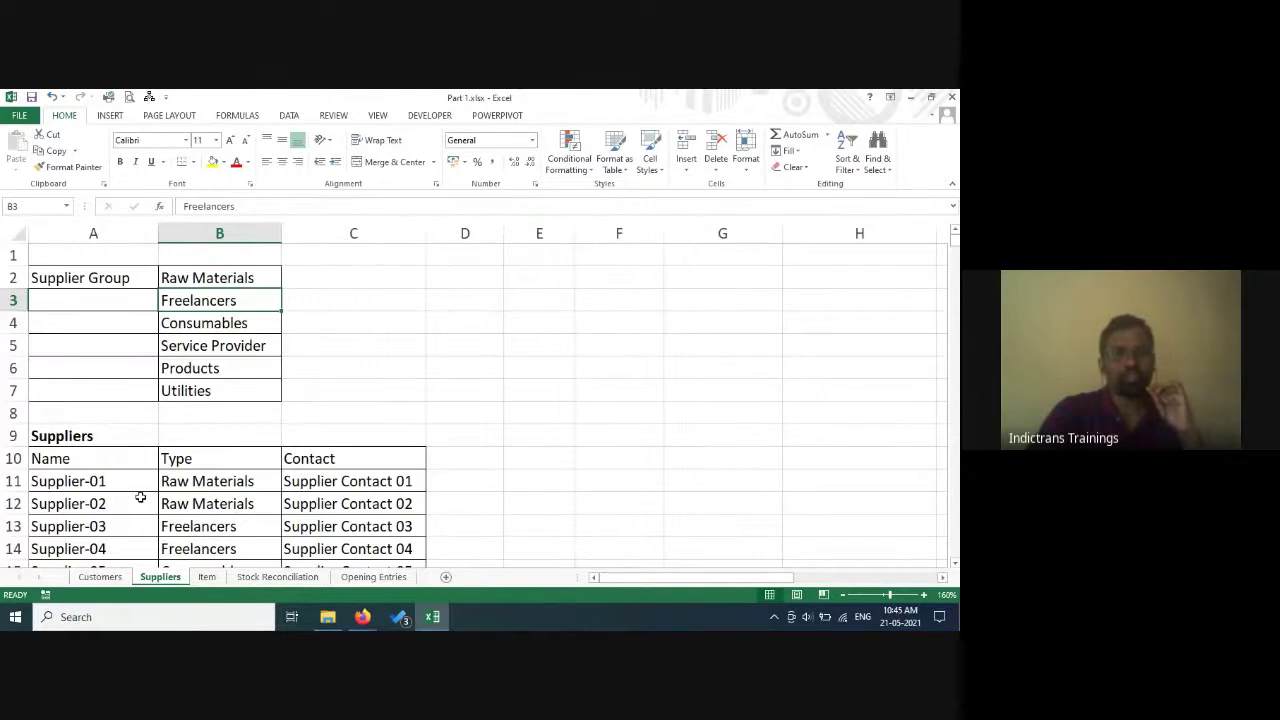
click(140, 497)
click(207, 577)
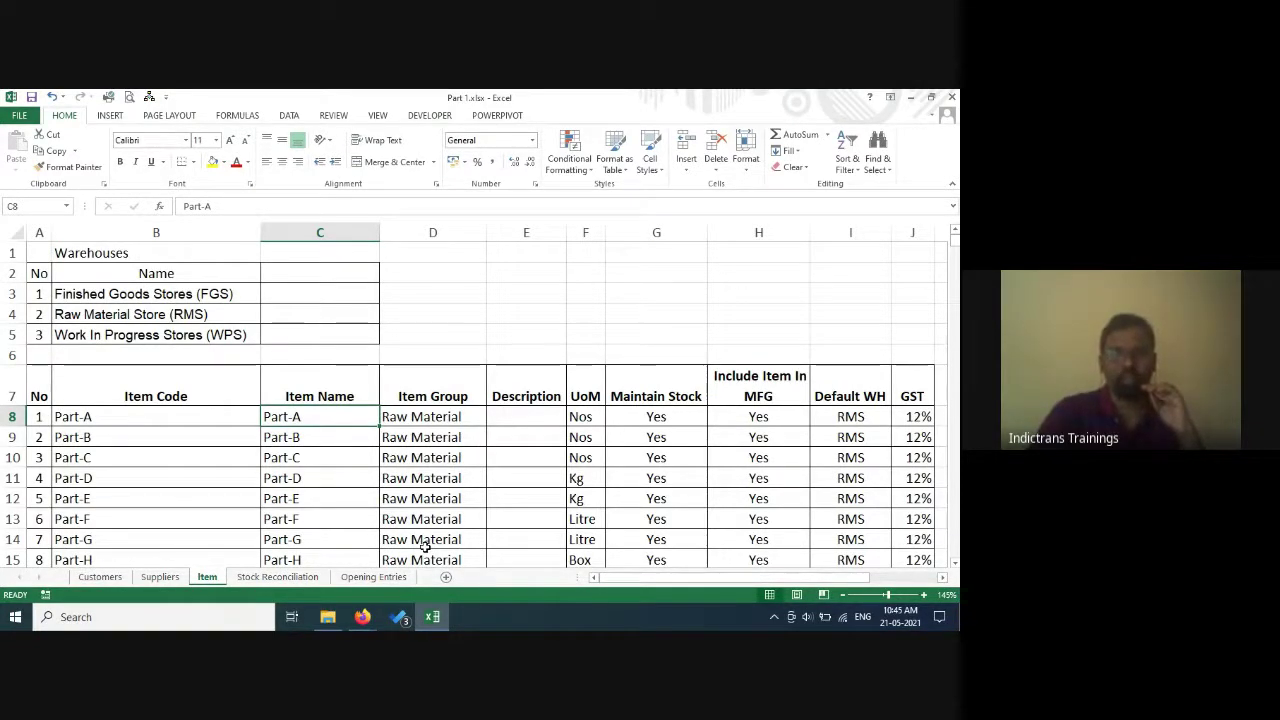
click(360, 614)
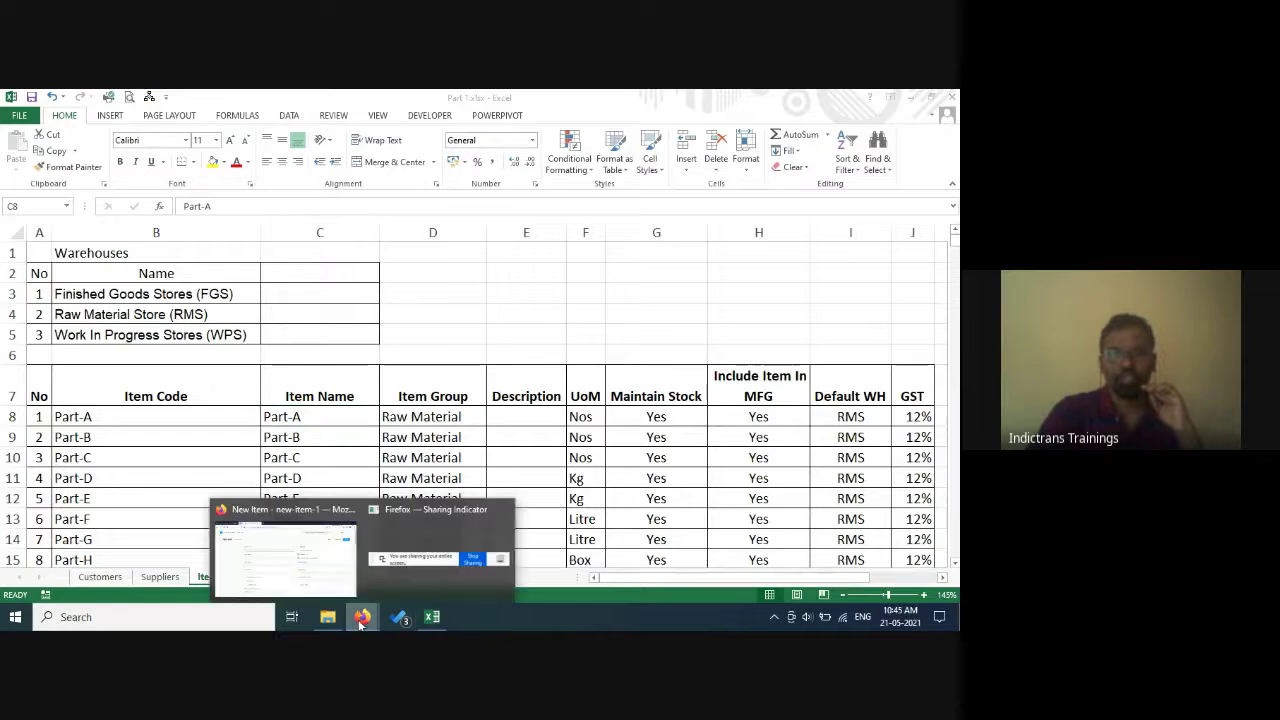
click(289, 571)
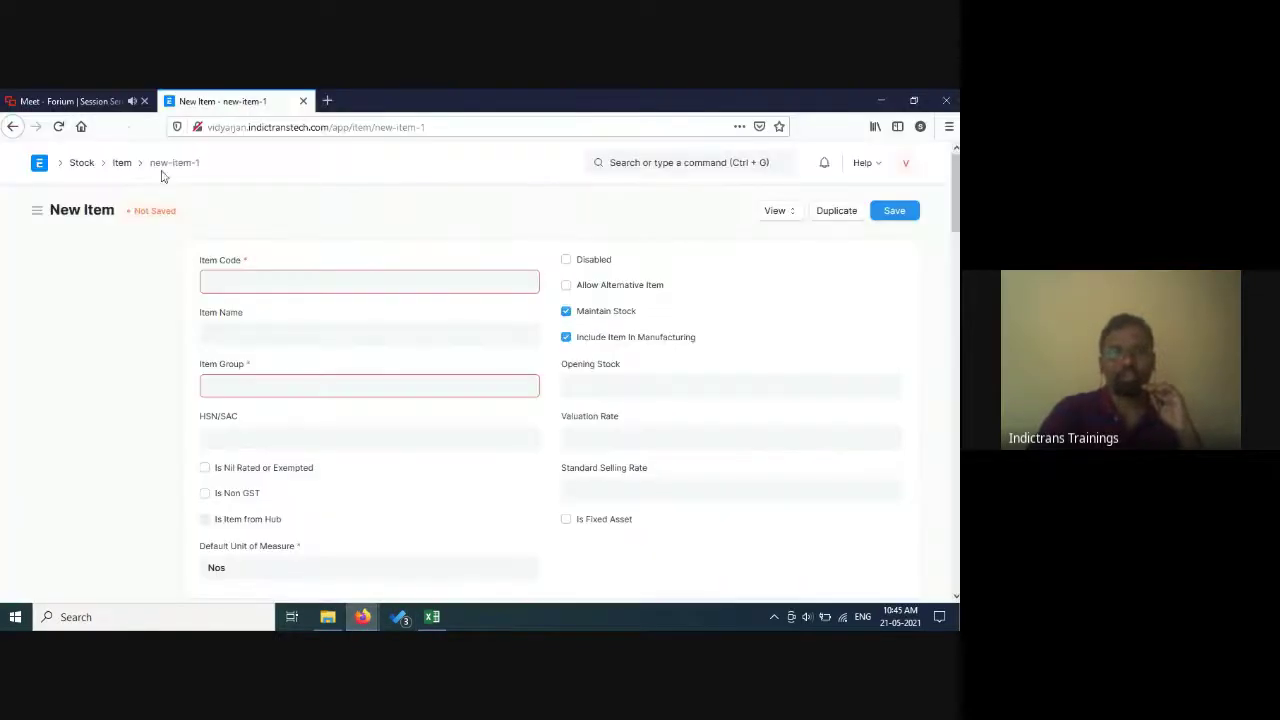
Switch to Google Meet, check the participant list and the chat messages, and return to Part 1.xlsx in Excel.
click(89, 104)
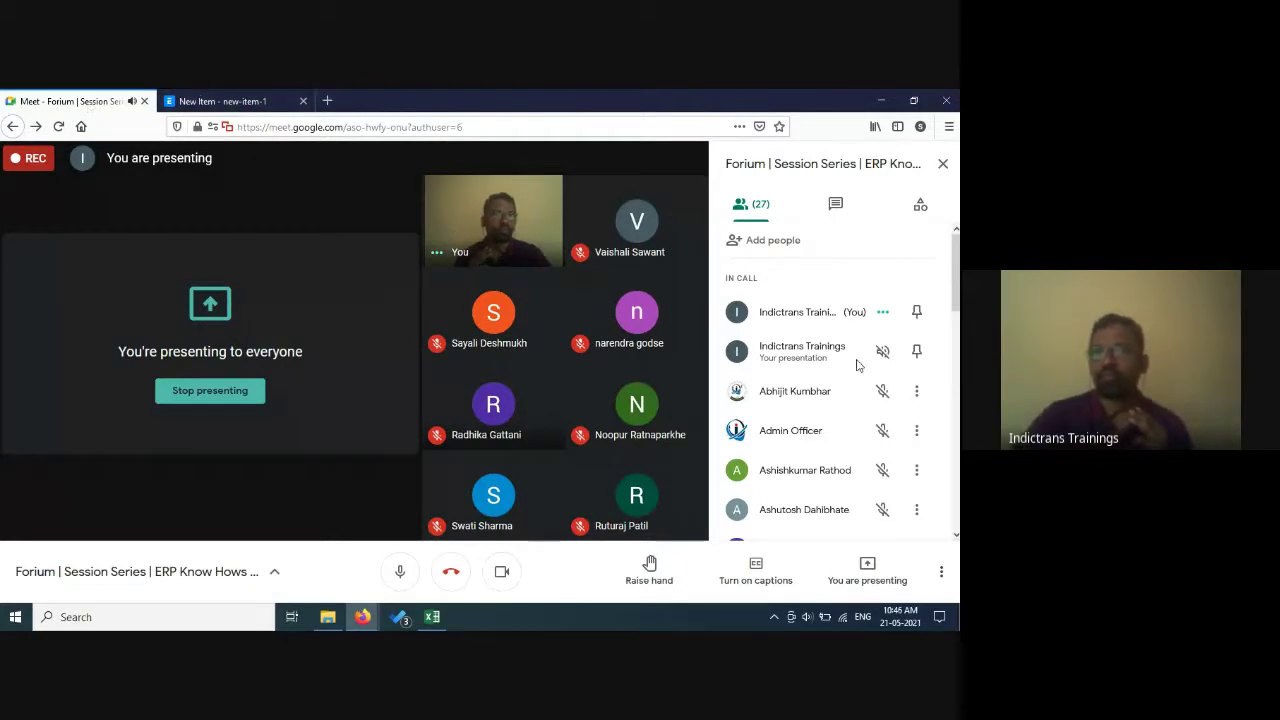
scroll(857, 366, down, 1)
scroll(857, 366, down, 3)
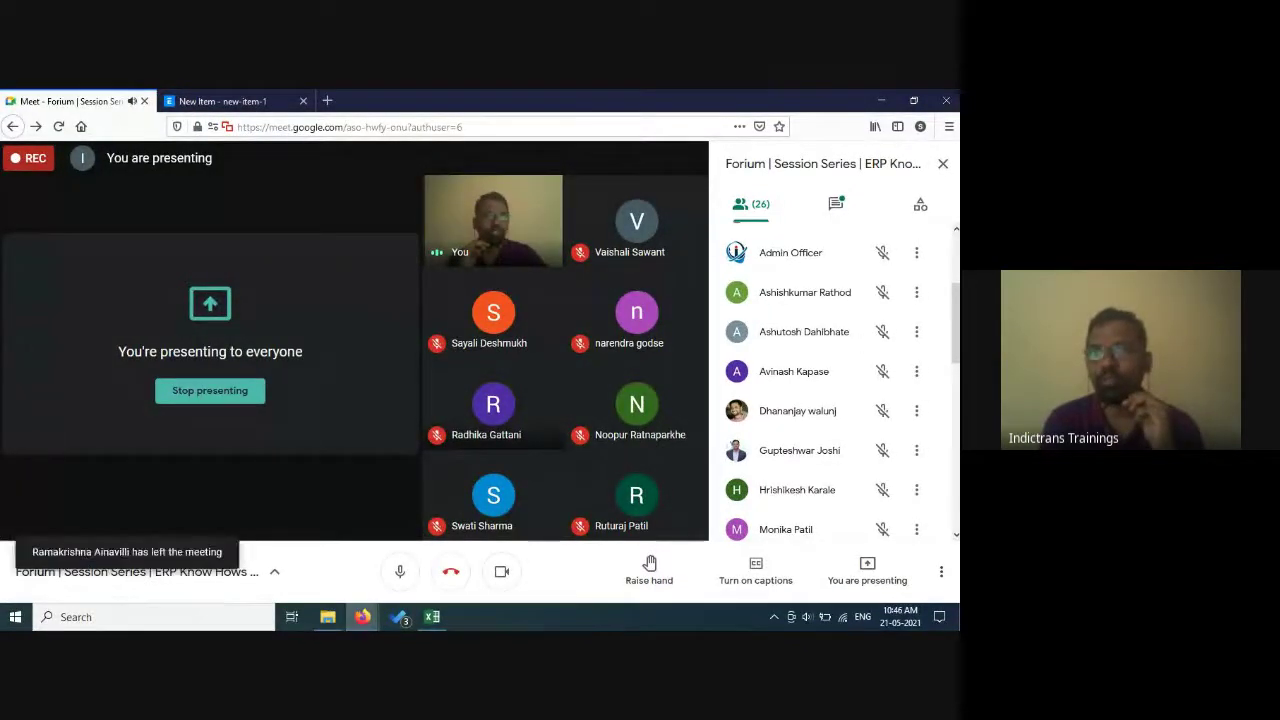
click(840, 206)
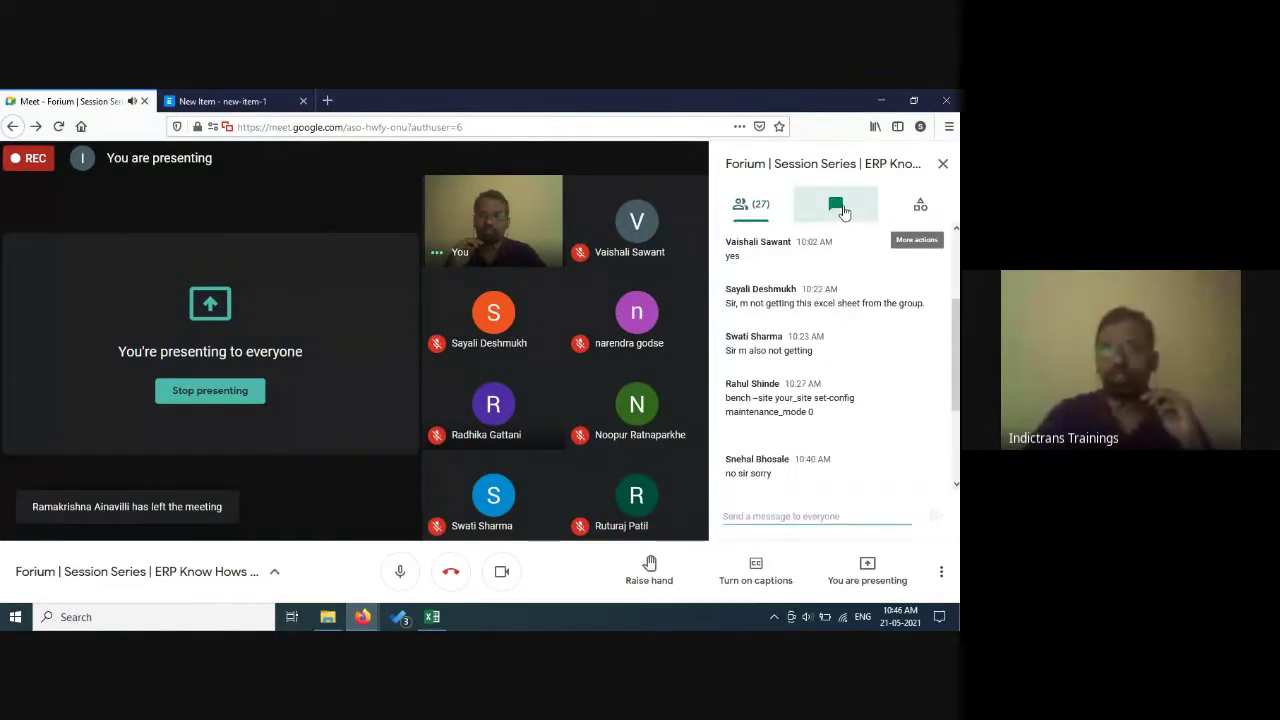
click(760, 205)
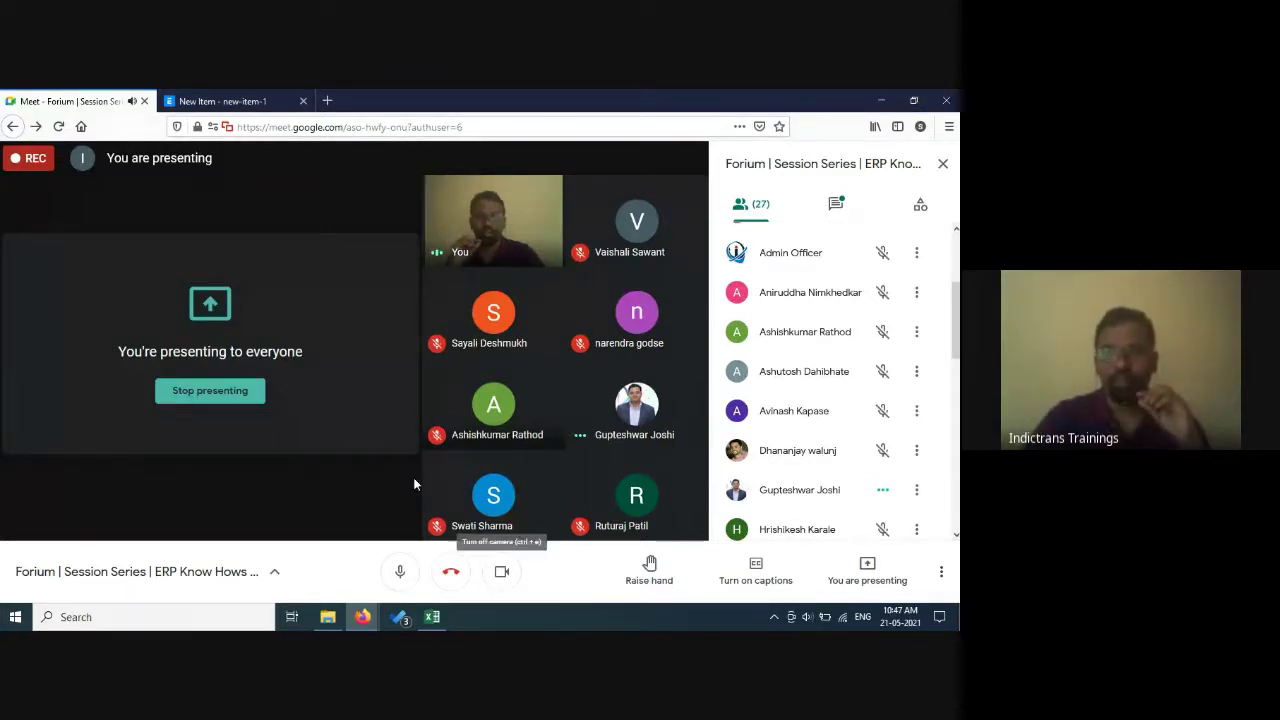
click(432, 617)
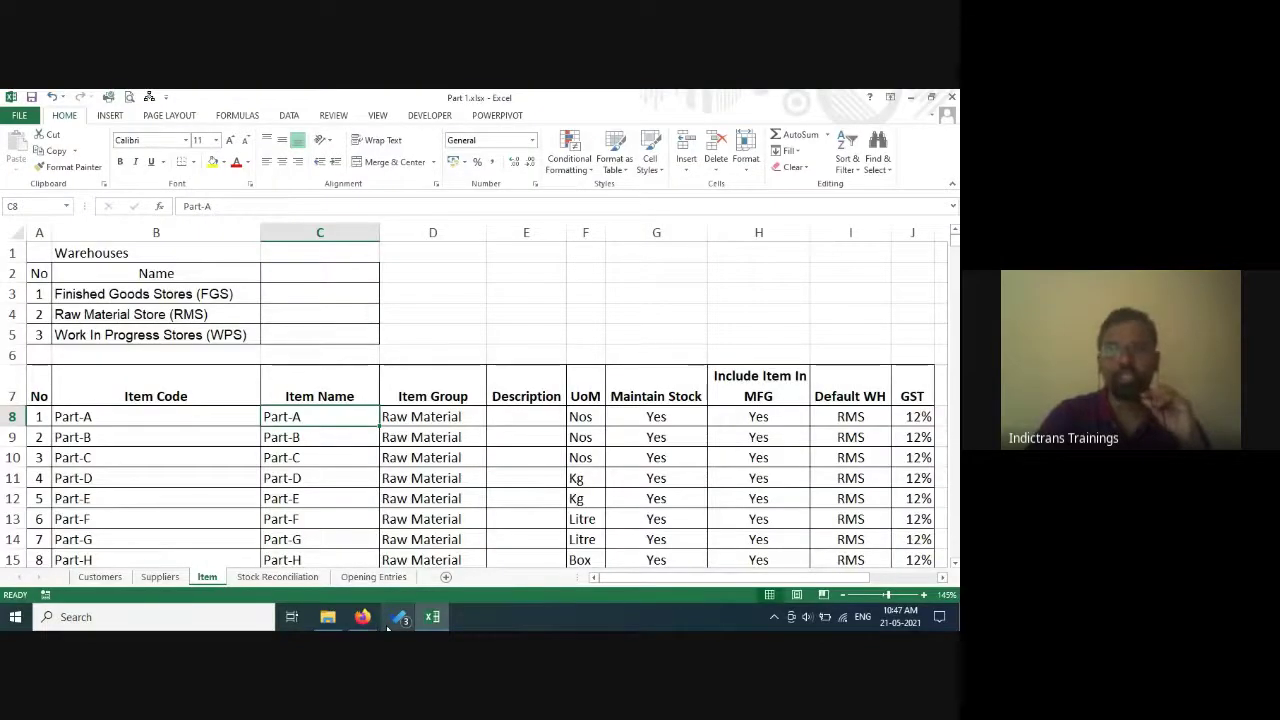
Switch to Firefox, glance at the new item form, and read the newest chat messages in the Google Meet call.
mouse_move(365, 619)
click(285, 540)
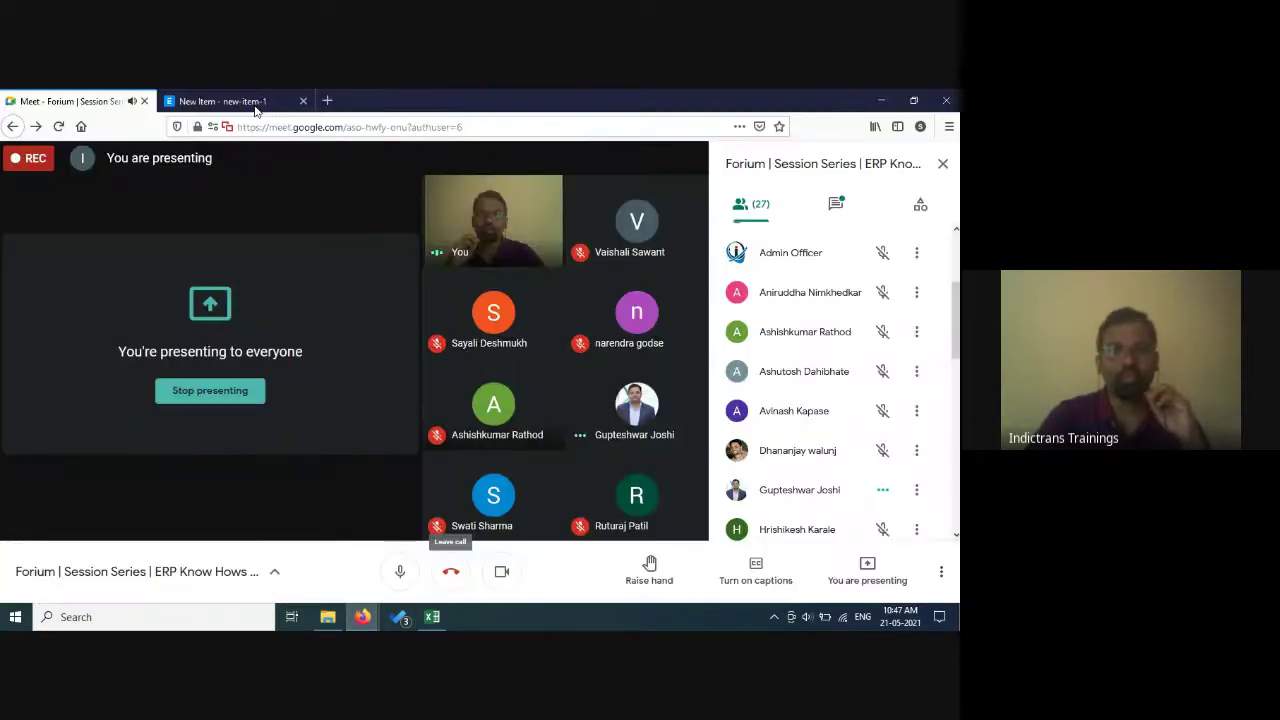
click(222, 101)
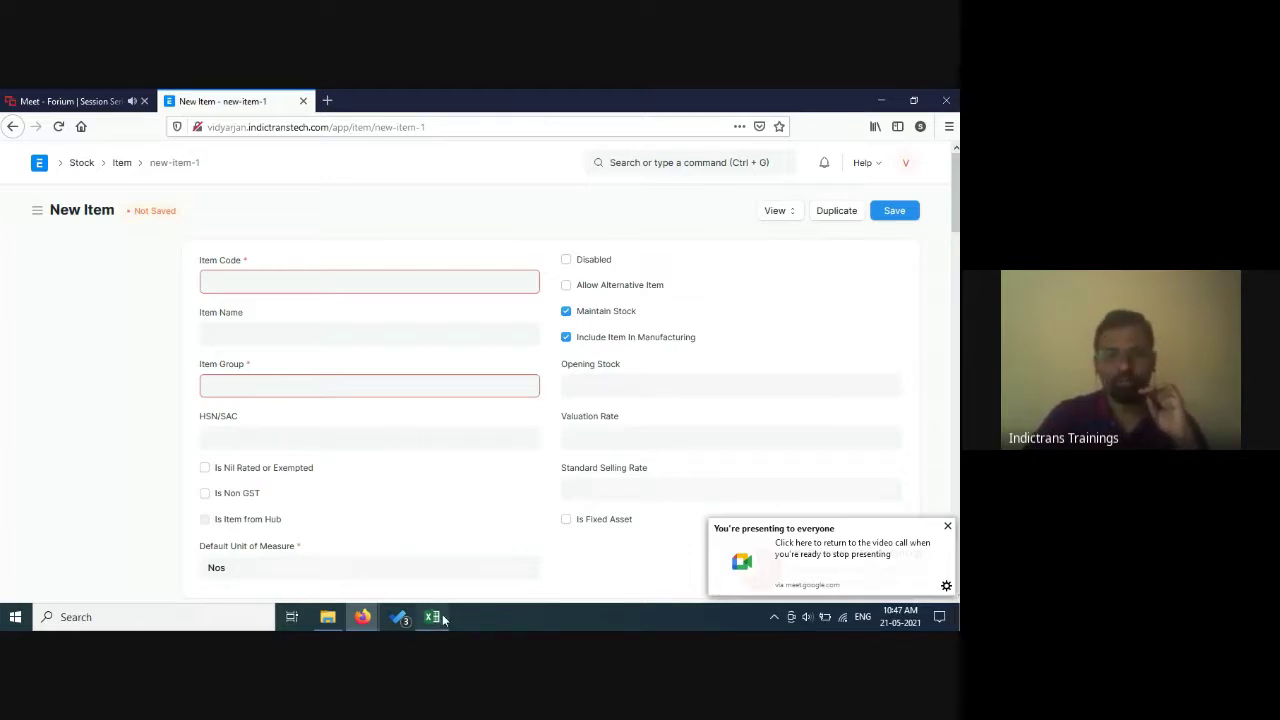
click(50, 100)
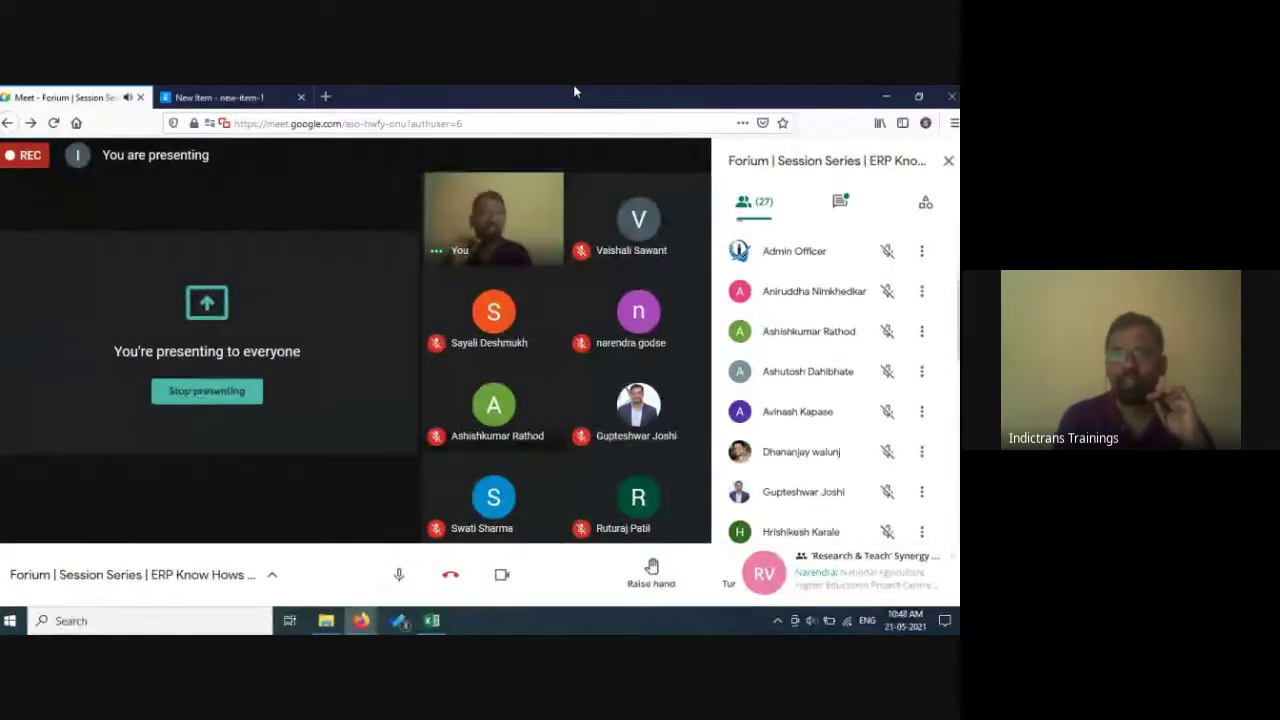
click(839, 205)
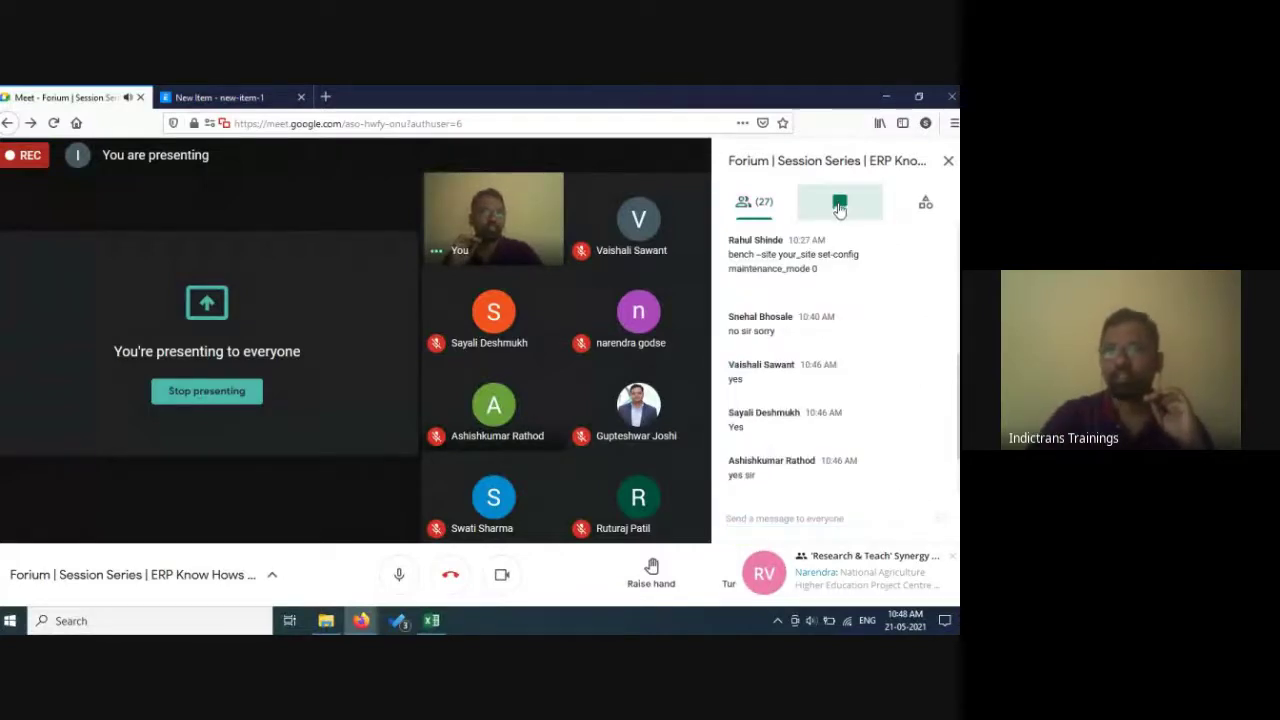
scroll(837, 407, down, 1)
scroll(837, 407, down, 1)
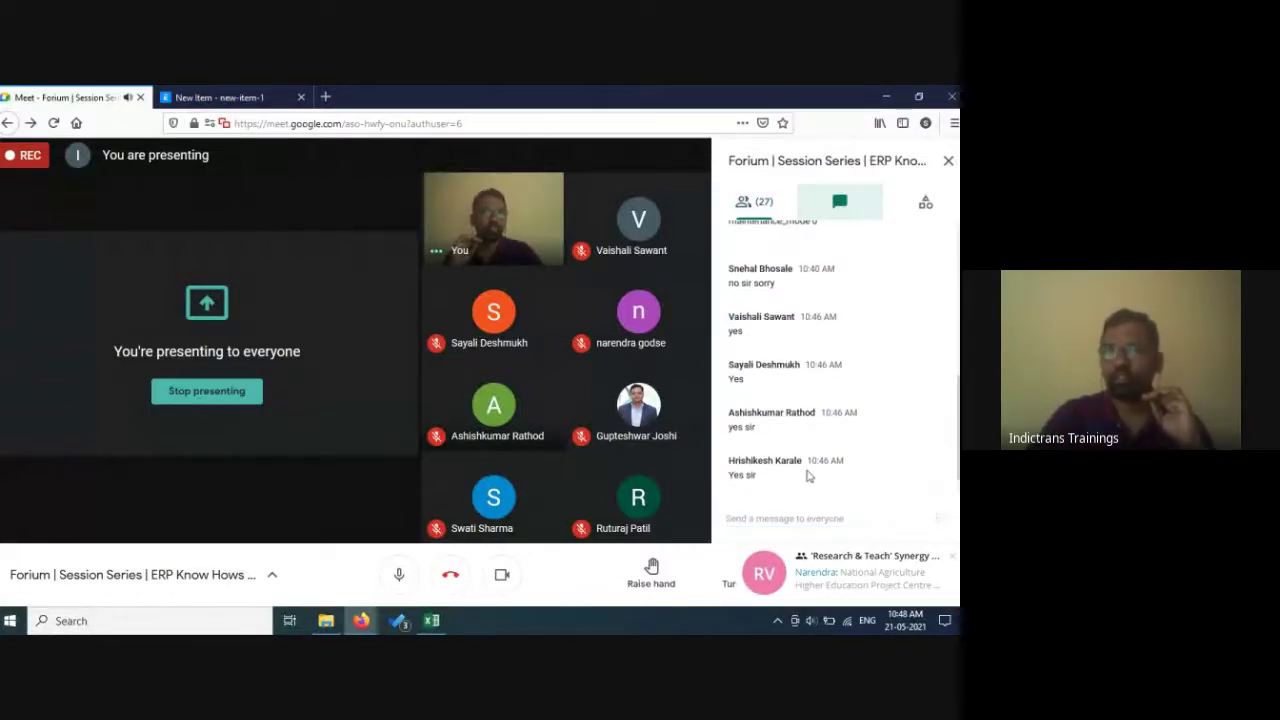
Review the raised hands in the Meet call and go through the participant list to its end.
click(757, 202)
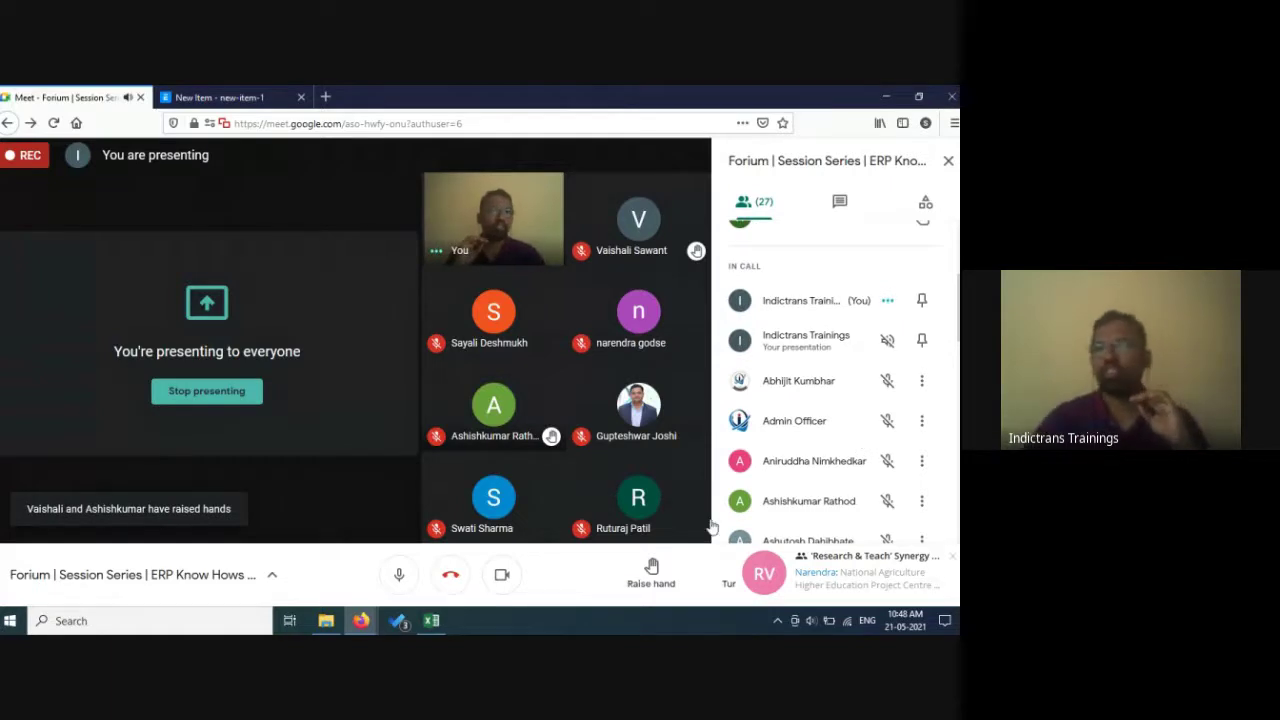
scroll(940, 477, up, 2)
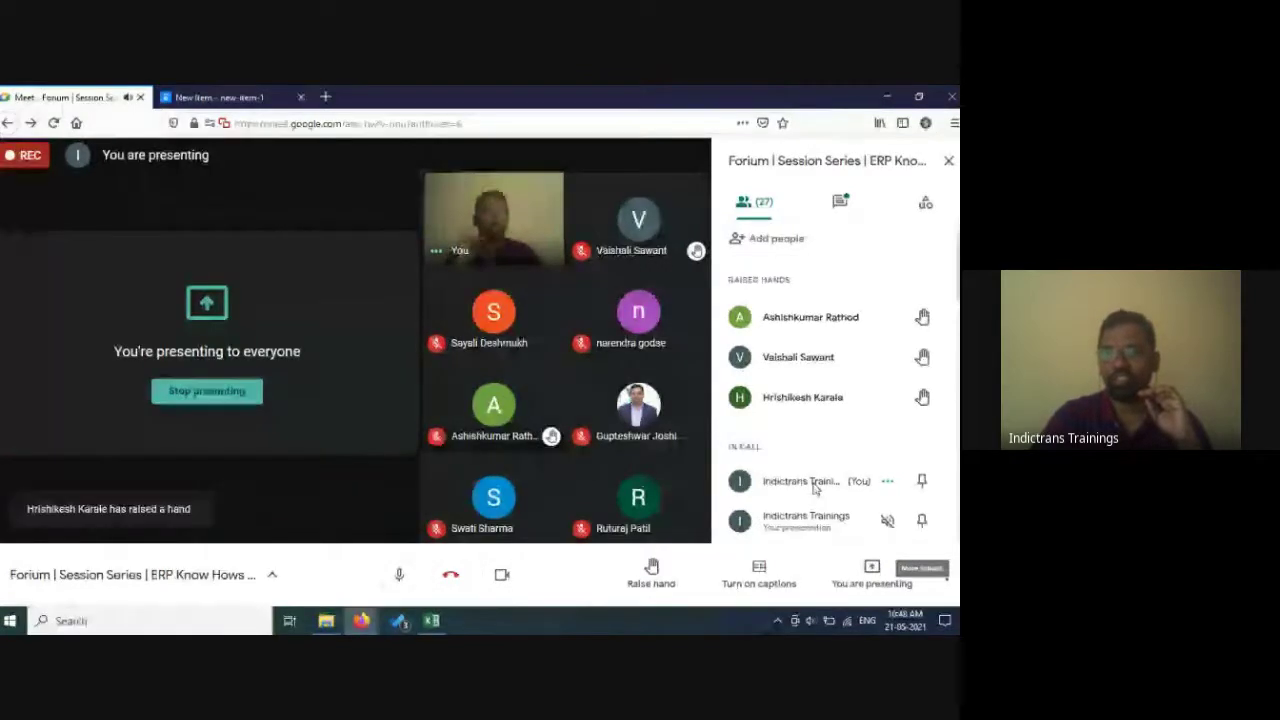
scroll(813, 487, down, 3)
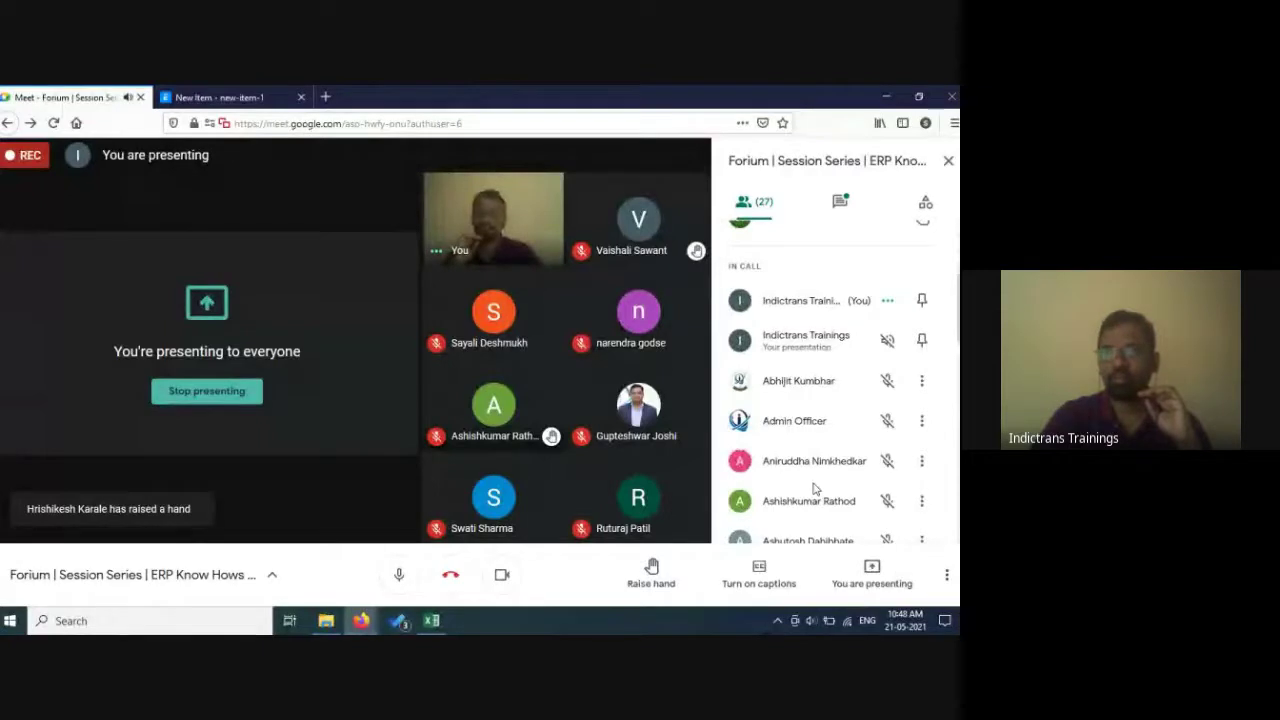
scroll(813, 487, up, 3)
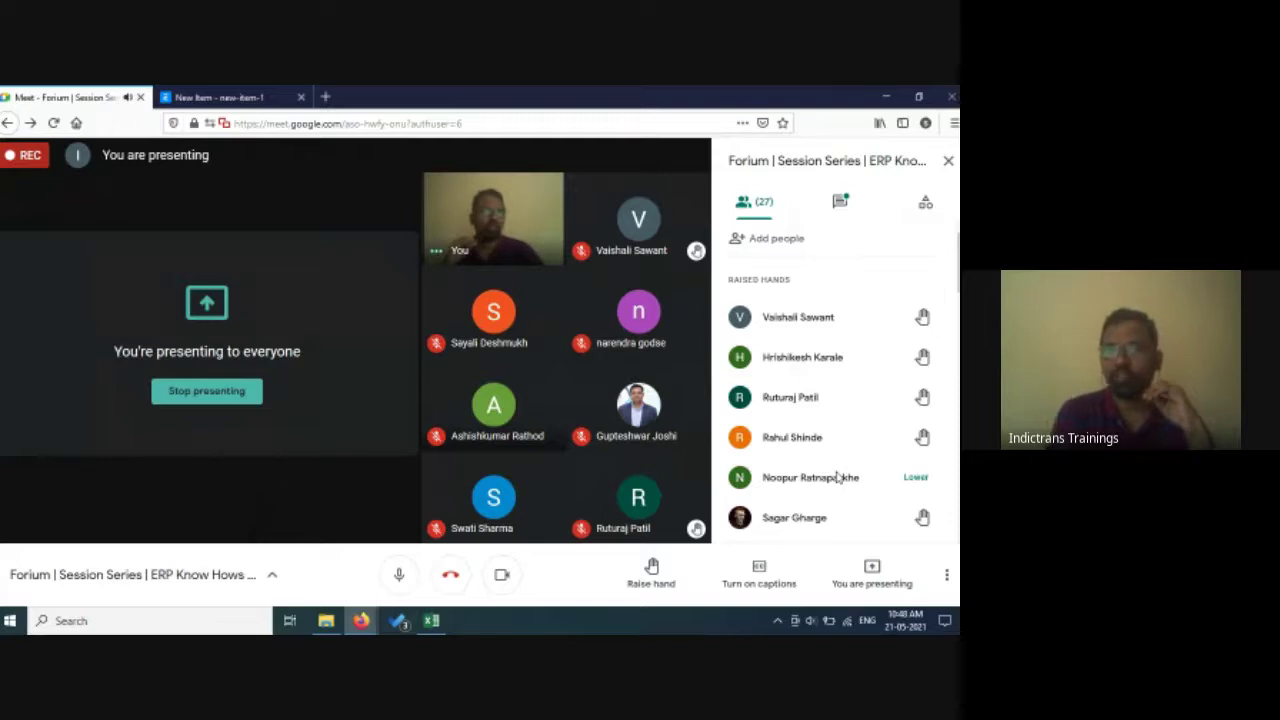
scroll(830, 400, down, 5)
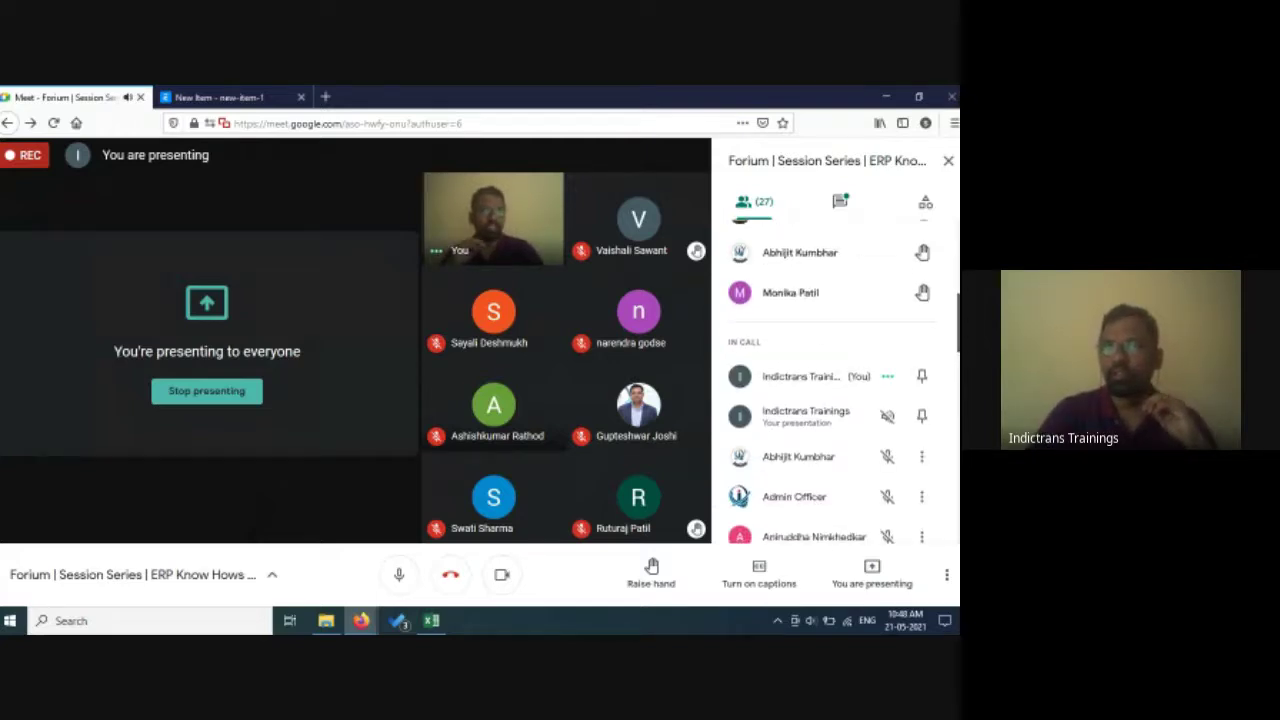
scroll(830, 400, down, 3)
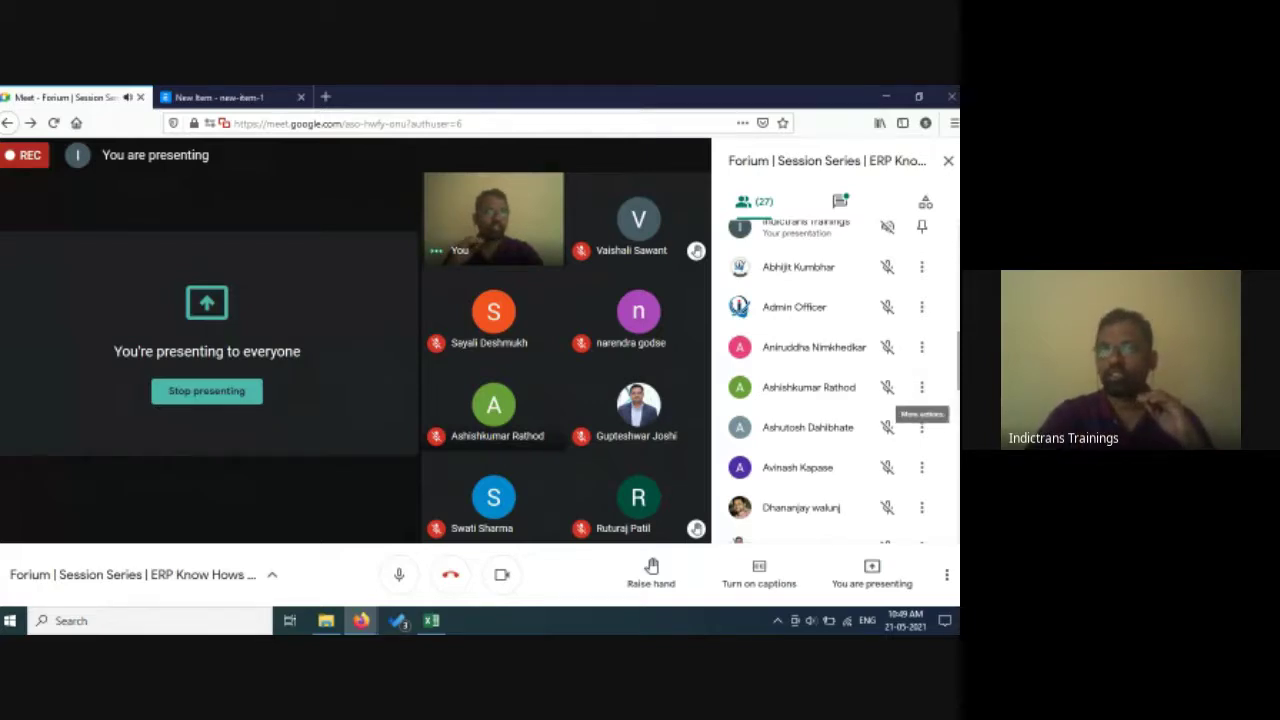
scroll(921, 405, down, 3)
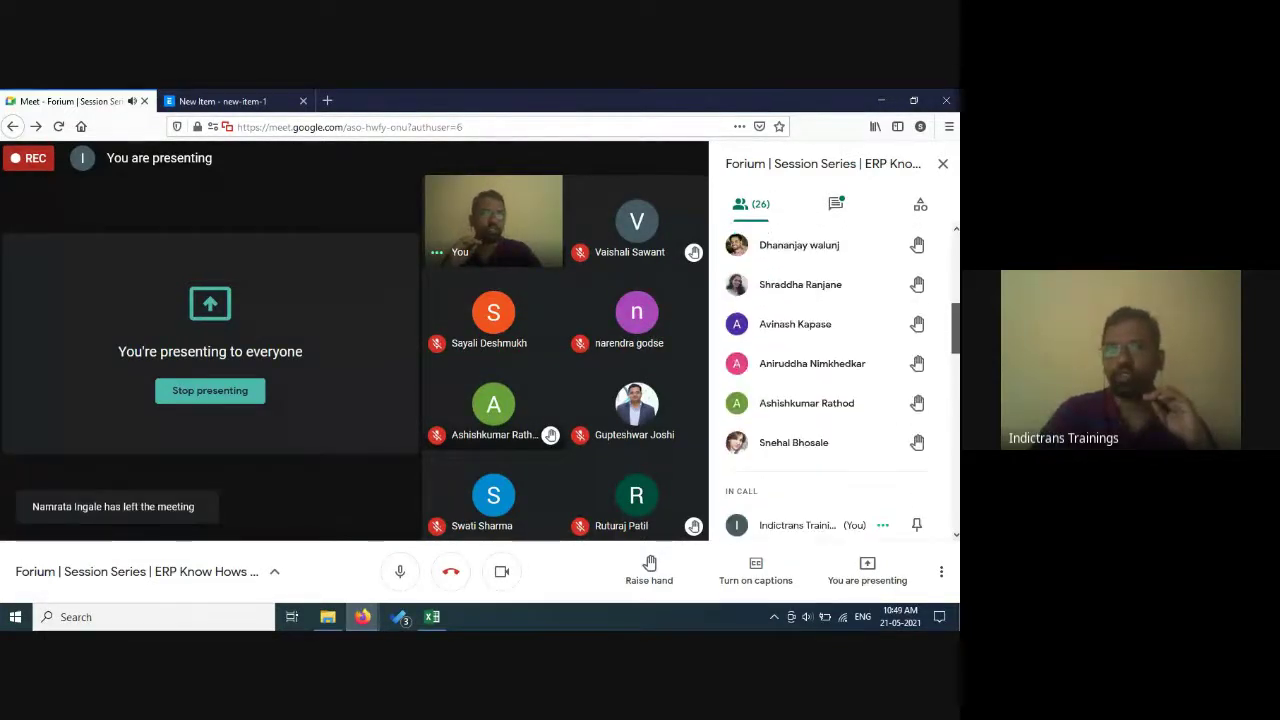
scroll(842, 380, down, 10)
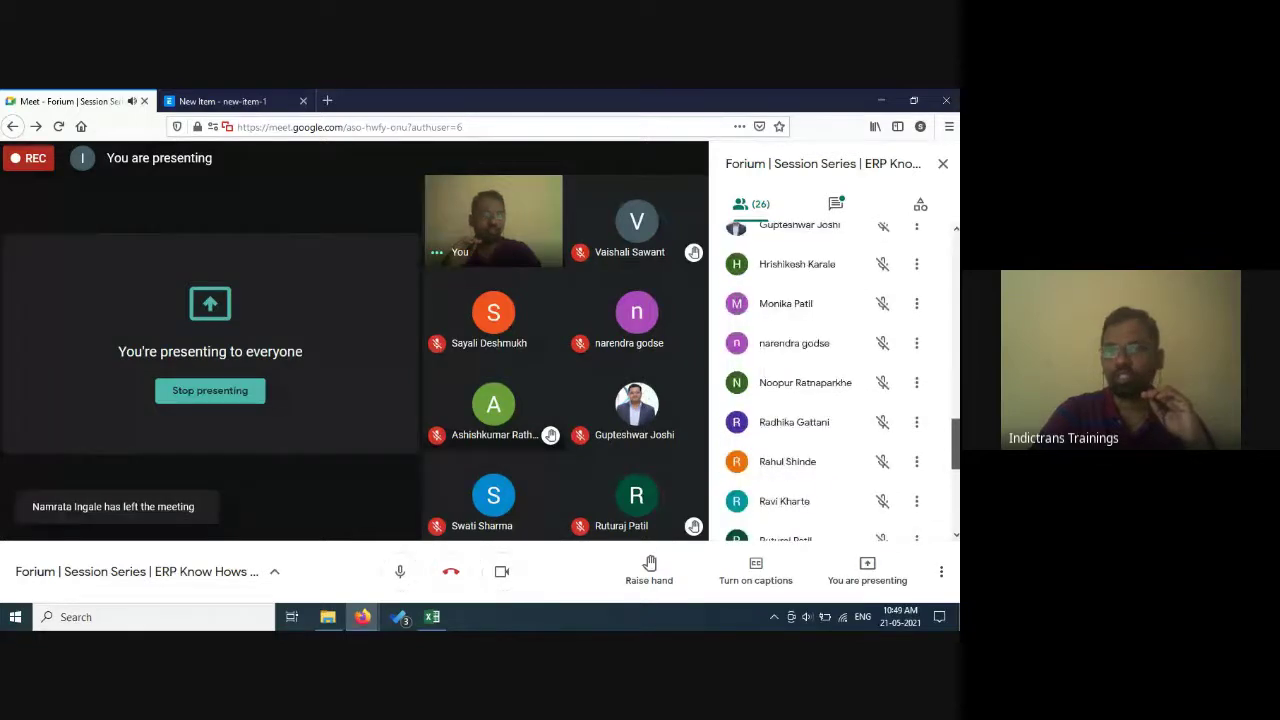
scroll(835, 380, down, 5)
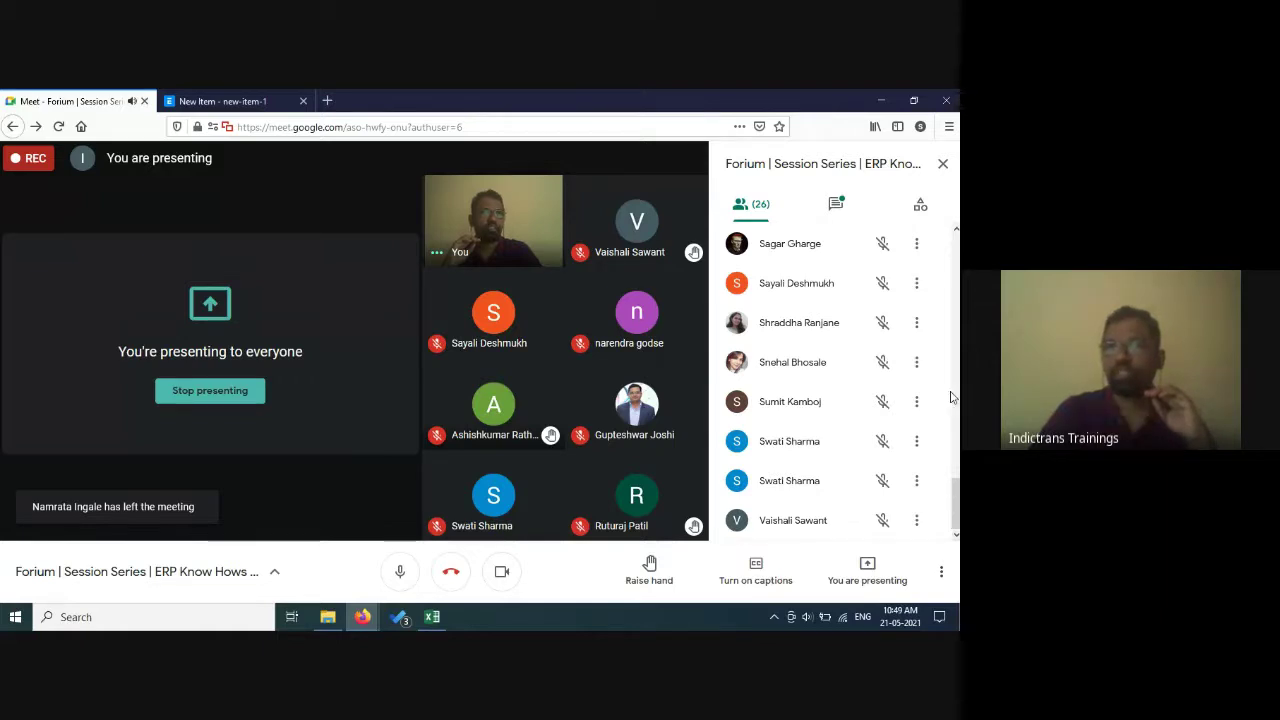
Check the chat for new replies, and review the participant list again from the raised hands to the last participant.
click(837, 206)
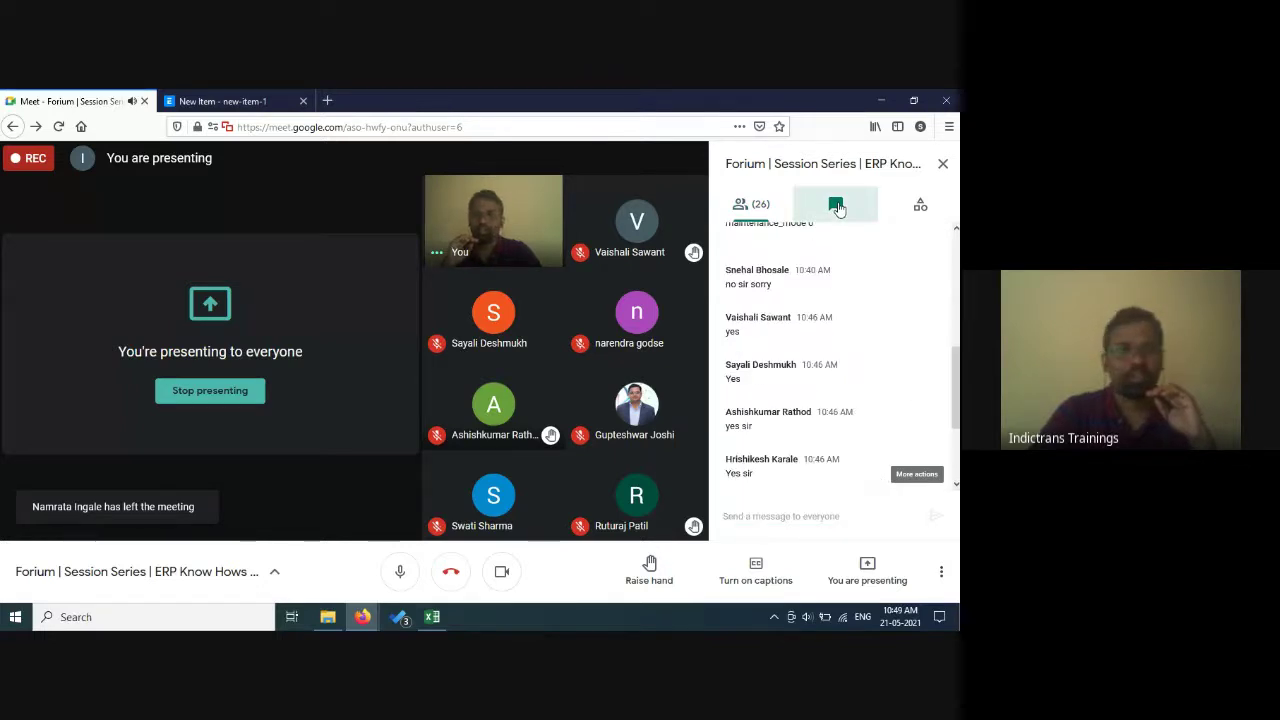
scroll(843, 334, down, 3)
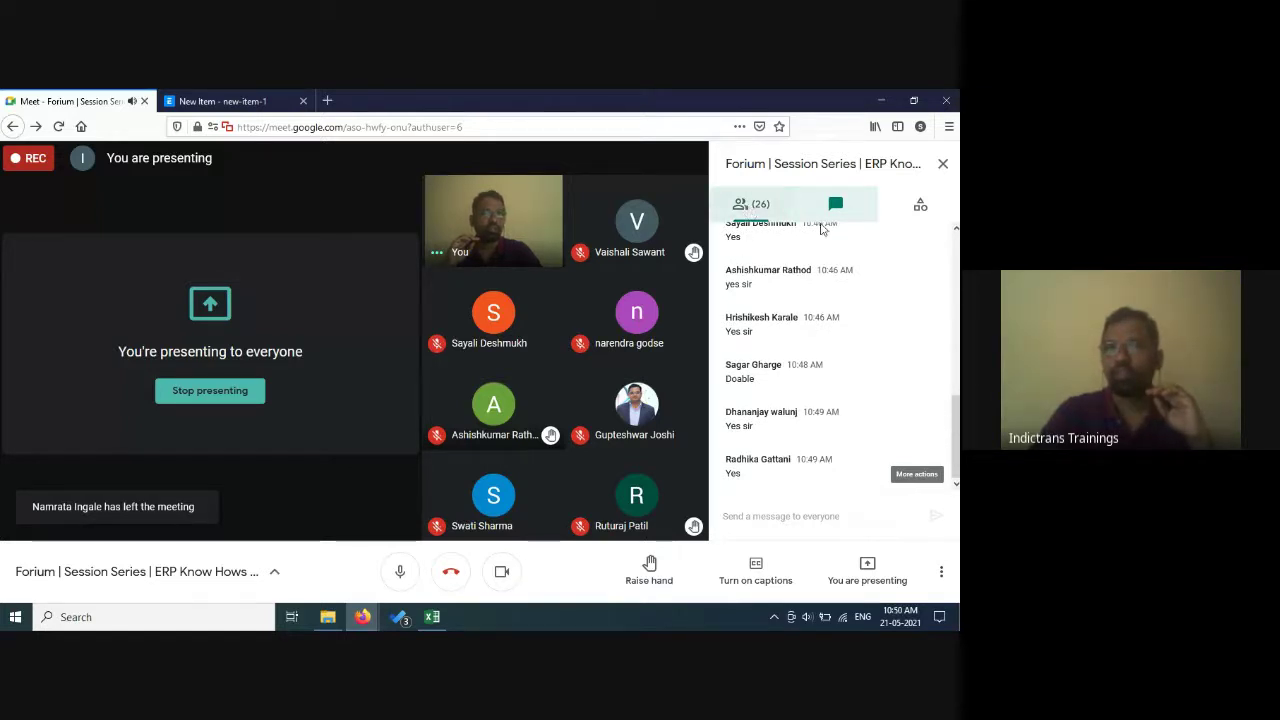
click(752, 204)
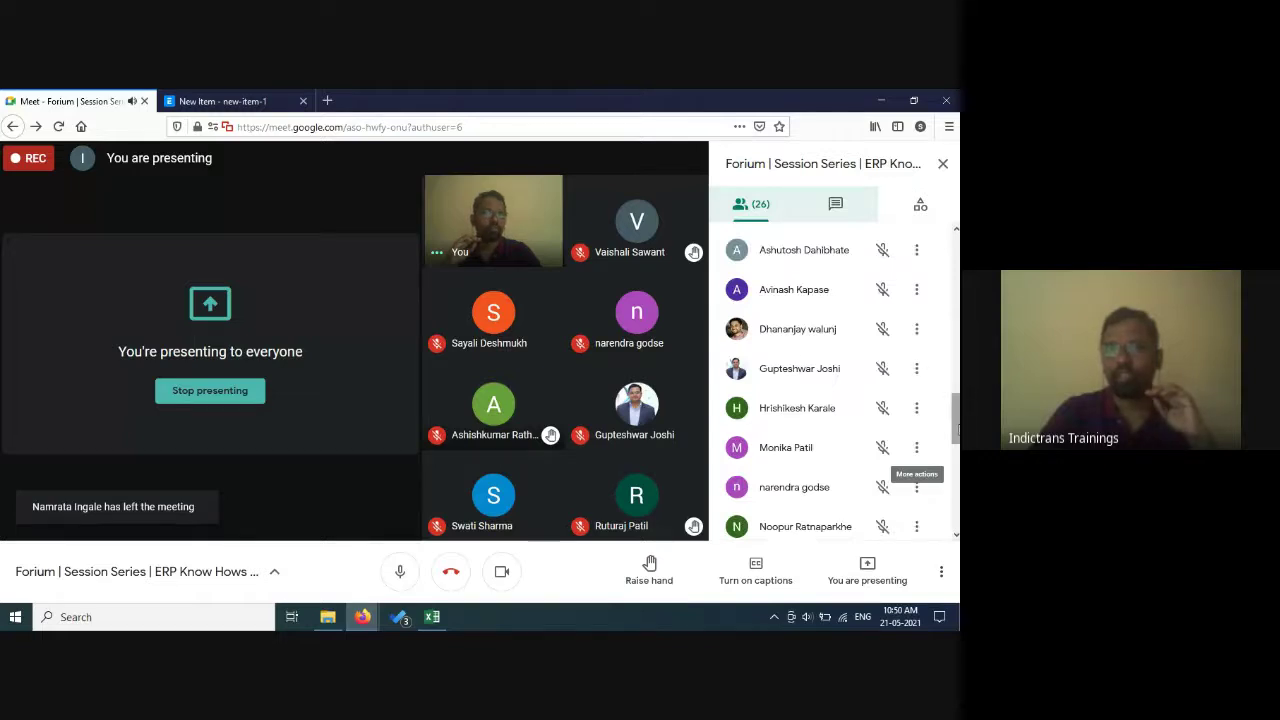
drag(958, 422, 956, 260)
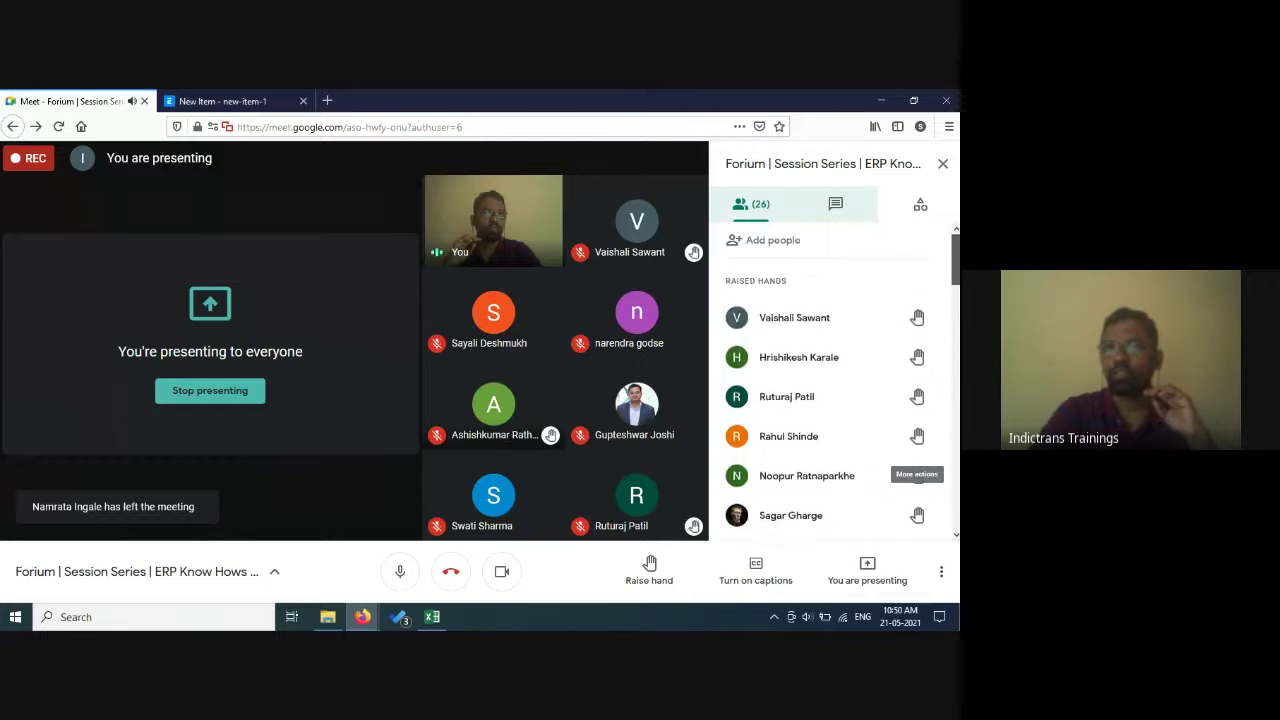
scroll(917, 476, down, 8)
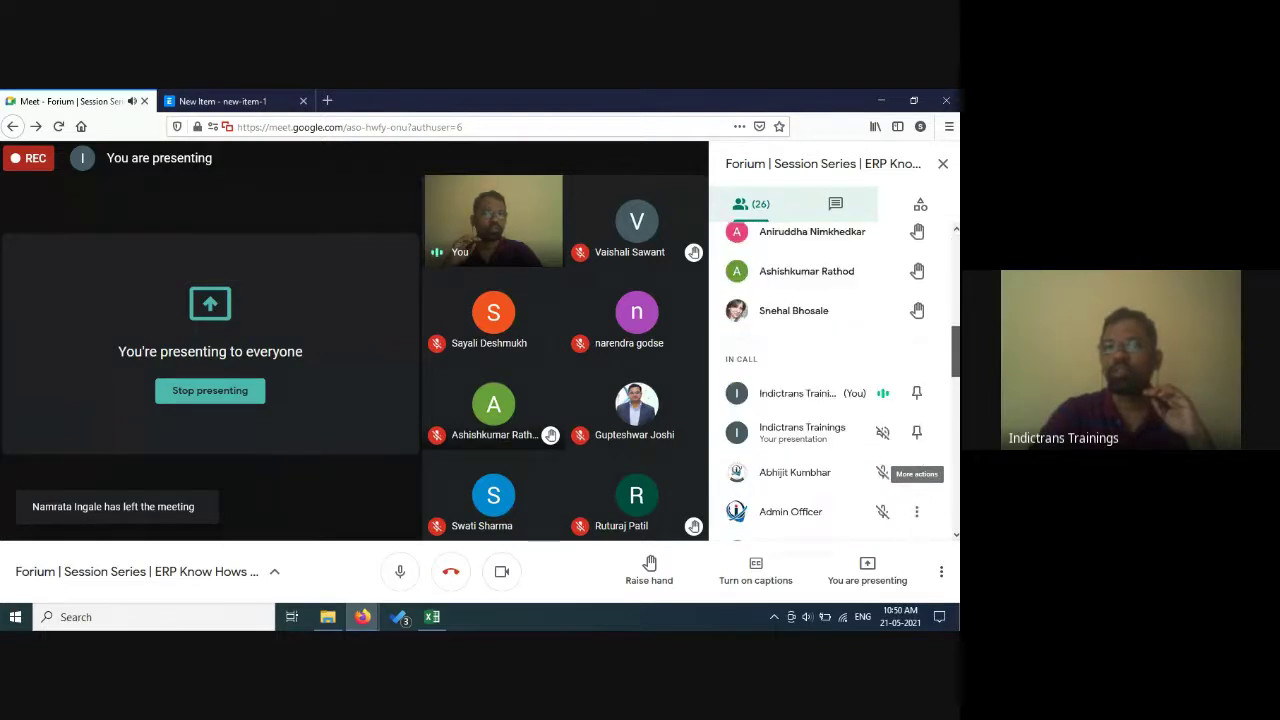
scroll(917, 465, down, 5)
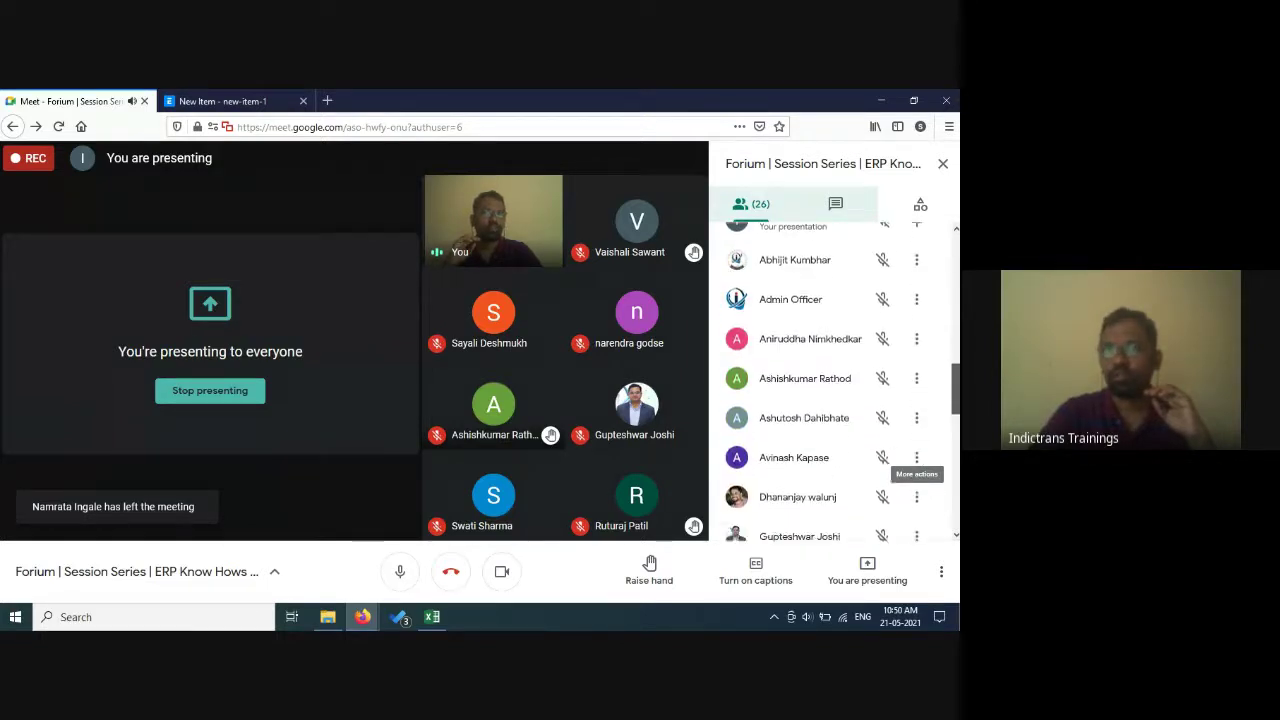
scroll(917, 465, down, 1)
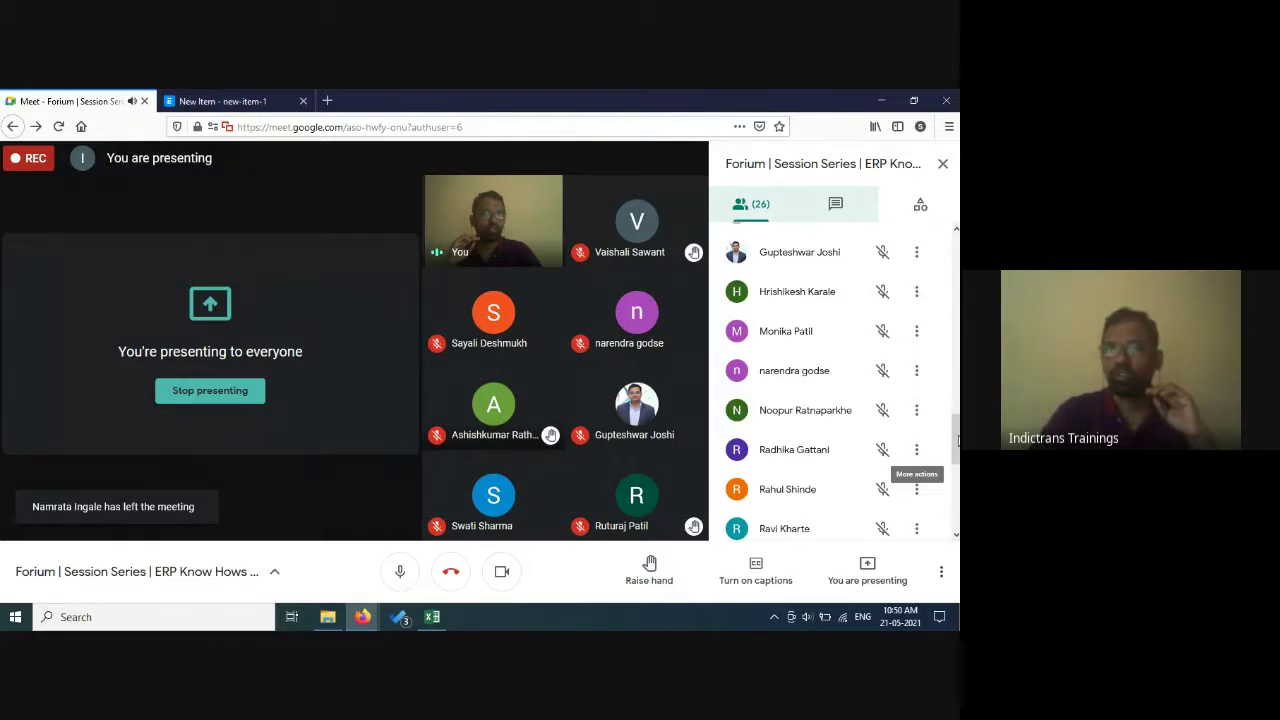
drag(957, 441, 944, 523)
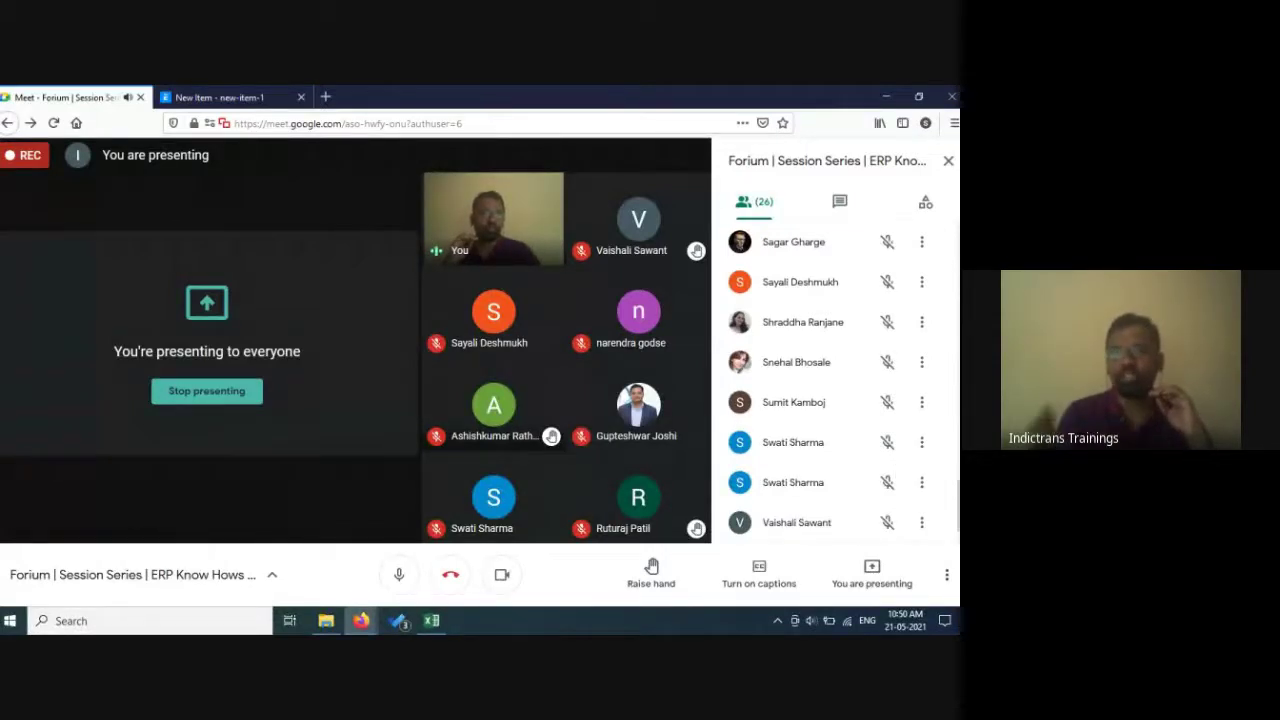
Compare the raised hands with the participants listed in the call.
scroll(928, 386, up, 10)
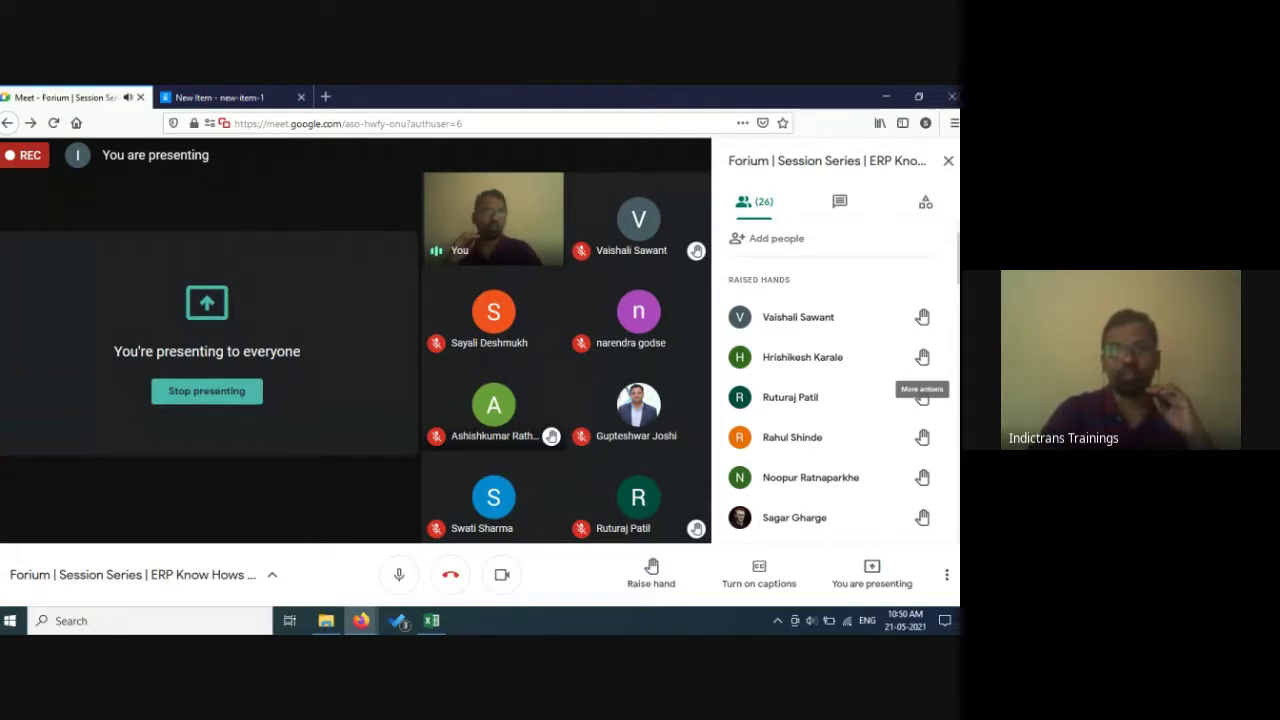
scroll(922, 397, down, 2)
scroll(922, 397, up, 2)
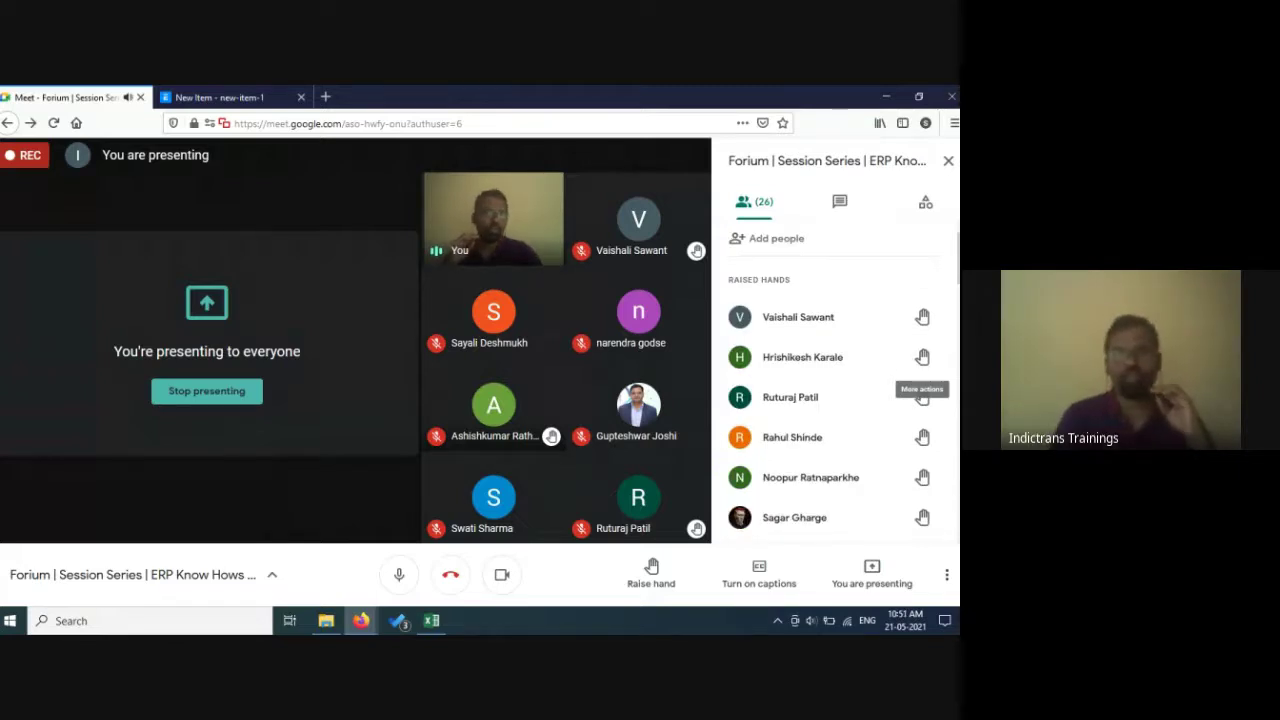
scroll(922, 397, down, 3)
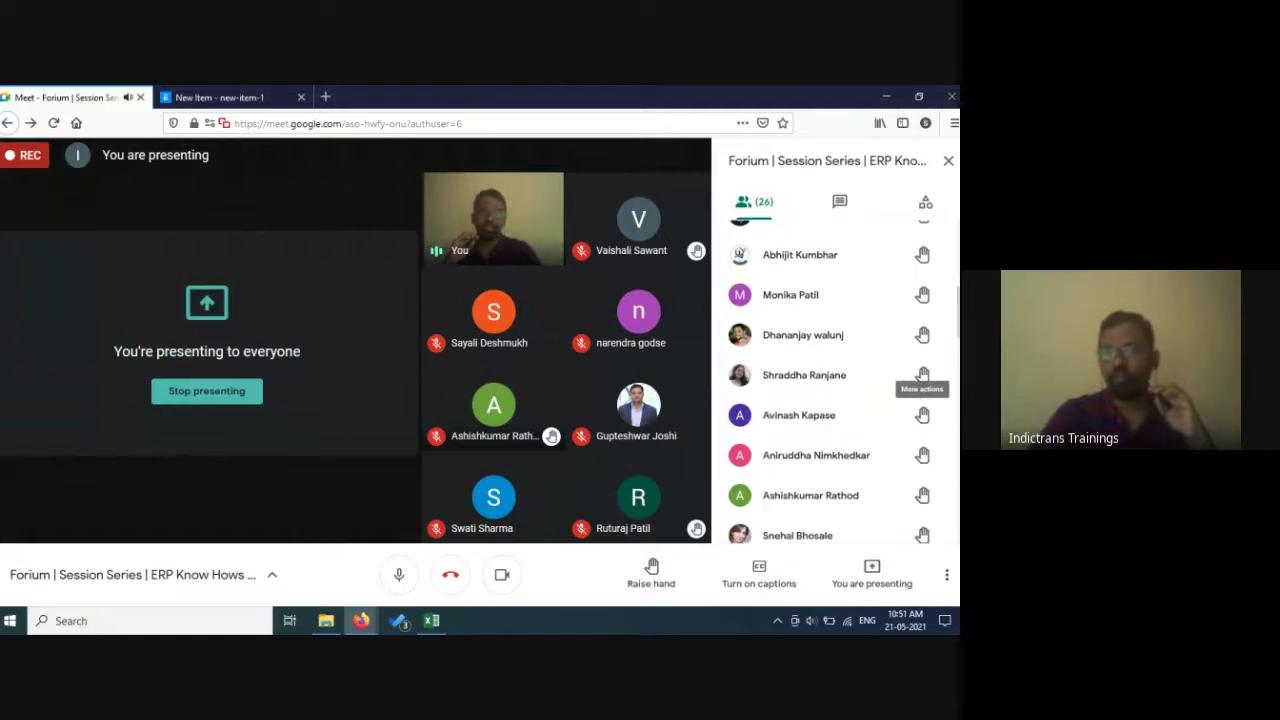
scroll(922, 375, down, 3)
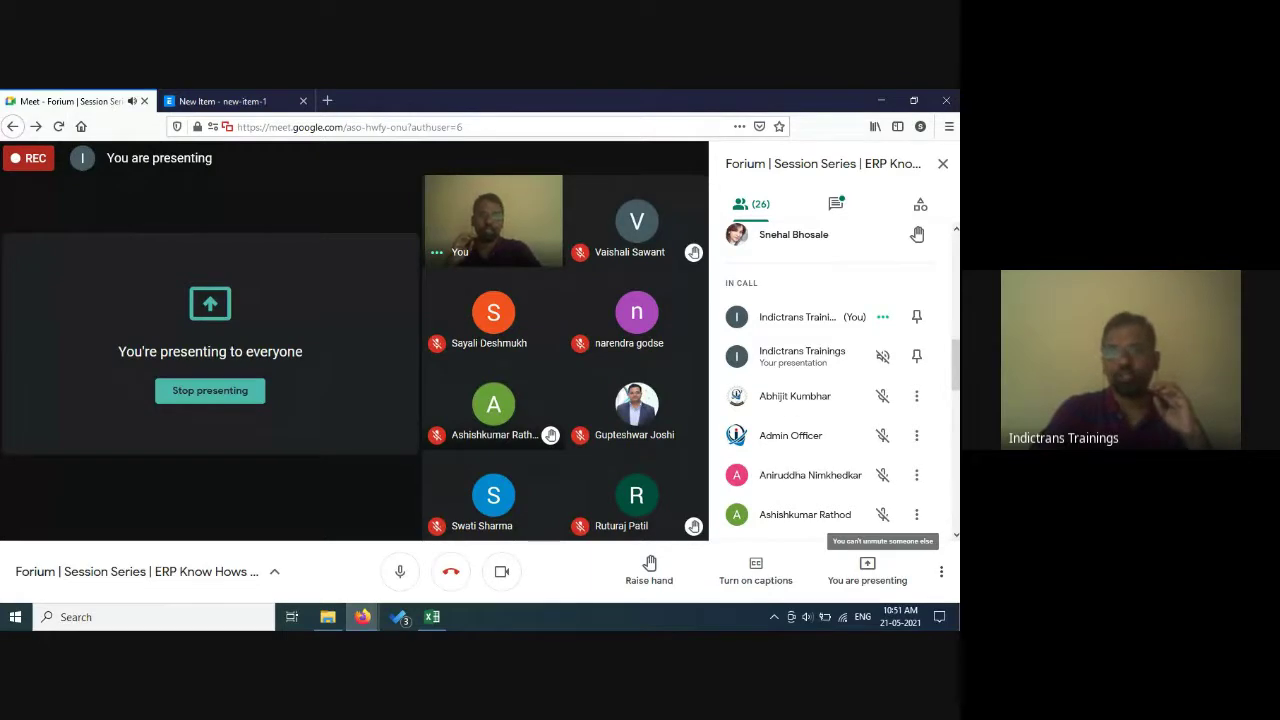
scroll(882, 514, down, 1)
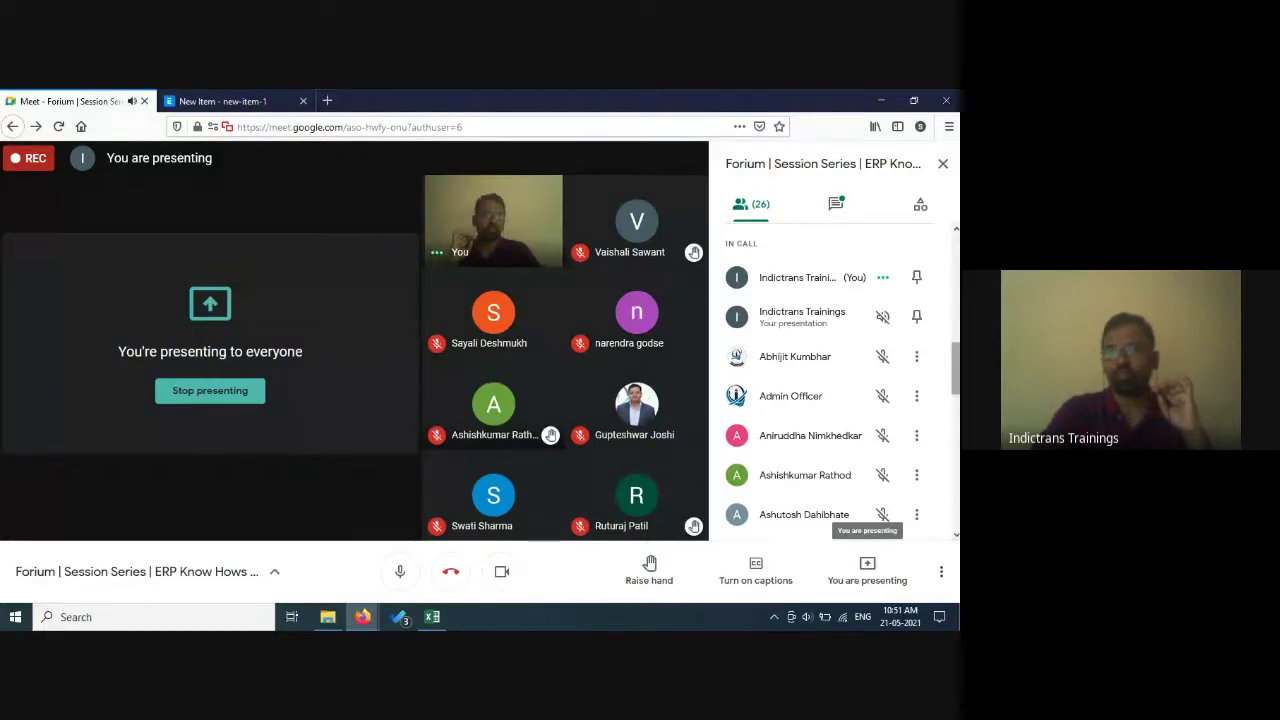
drag(957, 375, 957, 440)
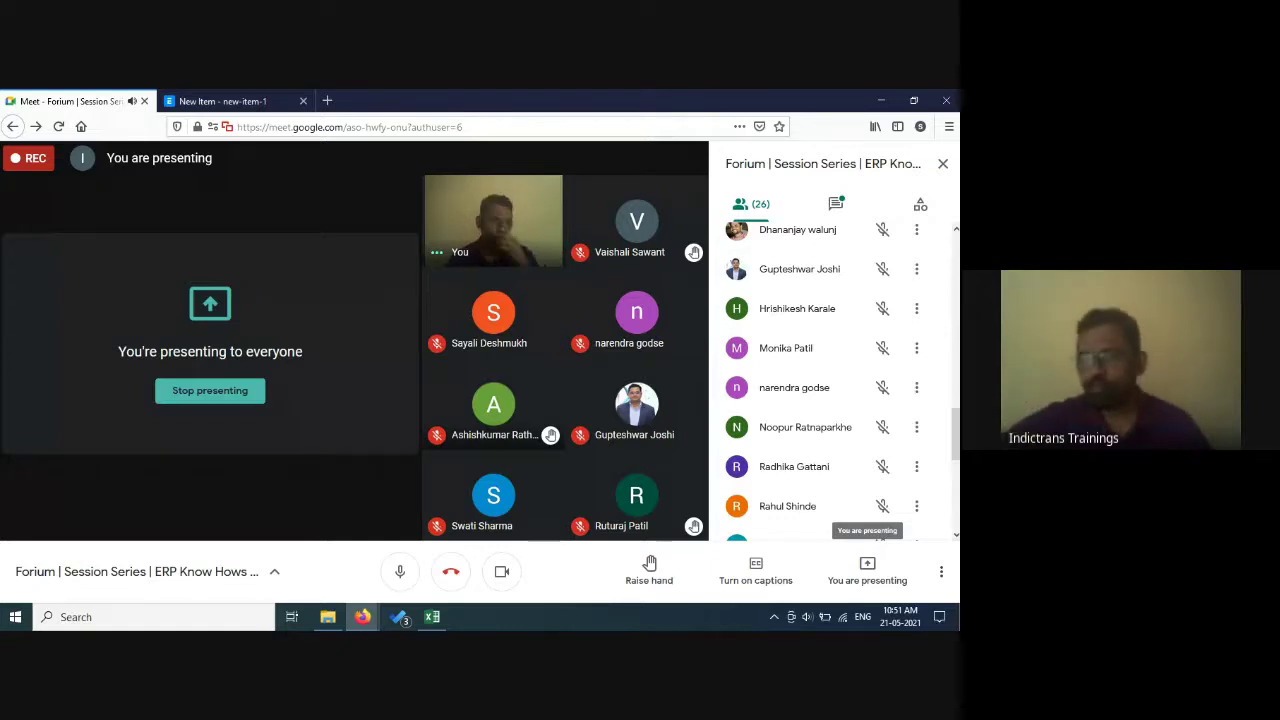
Read the latest chat replies, and return to the participant list to check the remaining attendees.
click(838, 206)
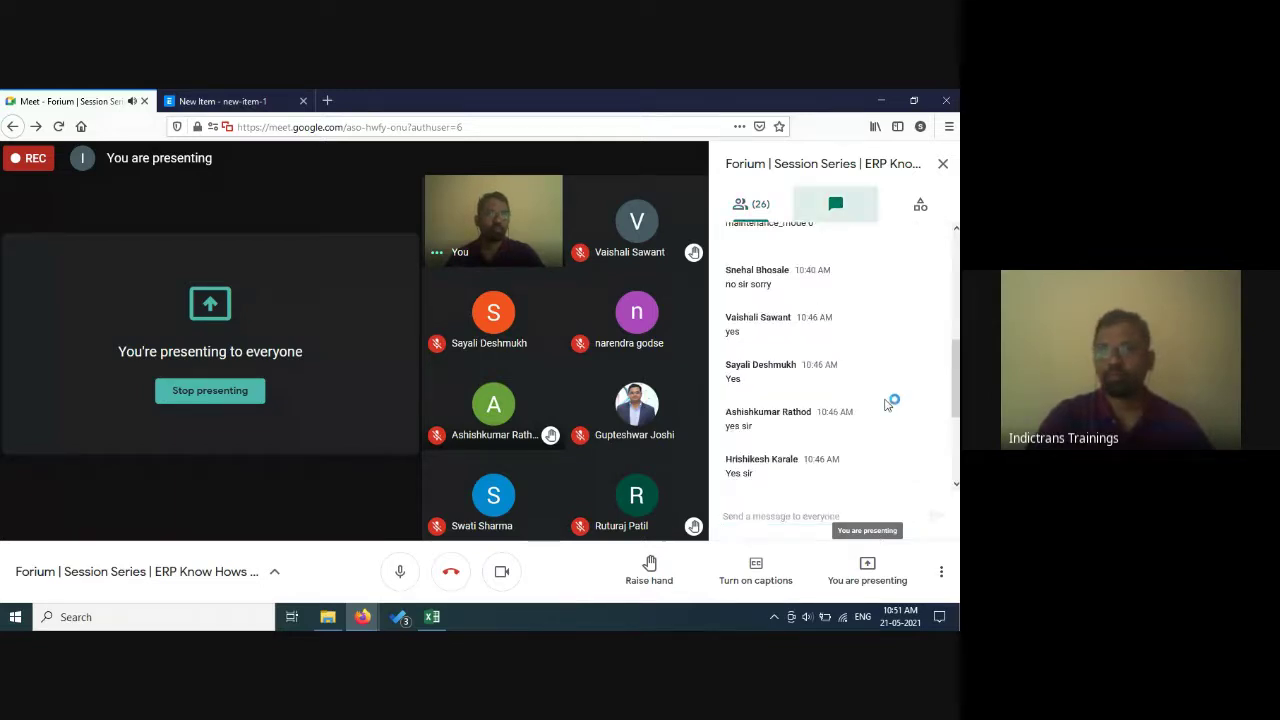
scroll(885, 405, down, 3)
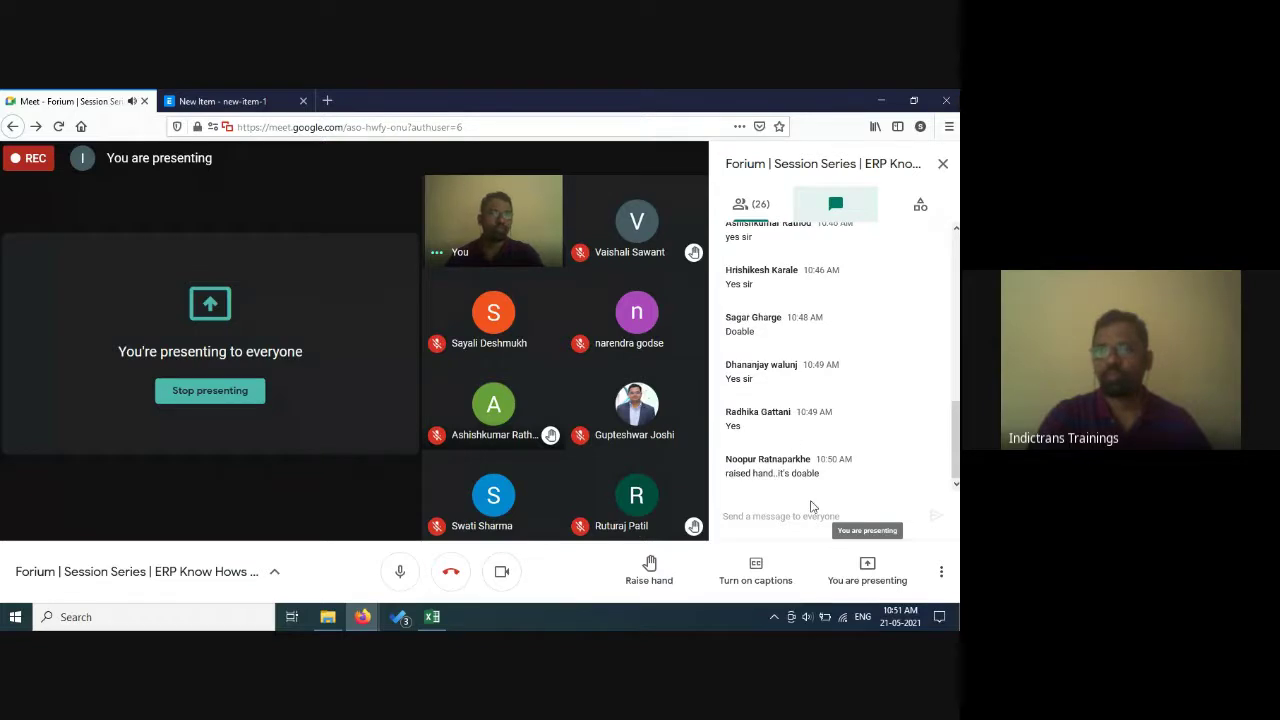
click(770, 210)
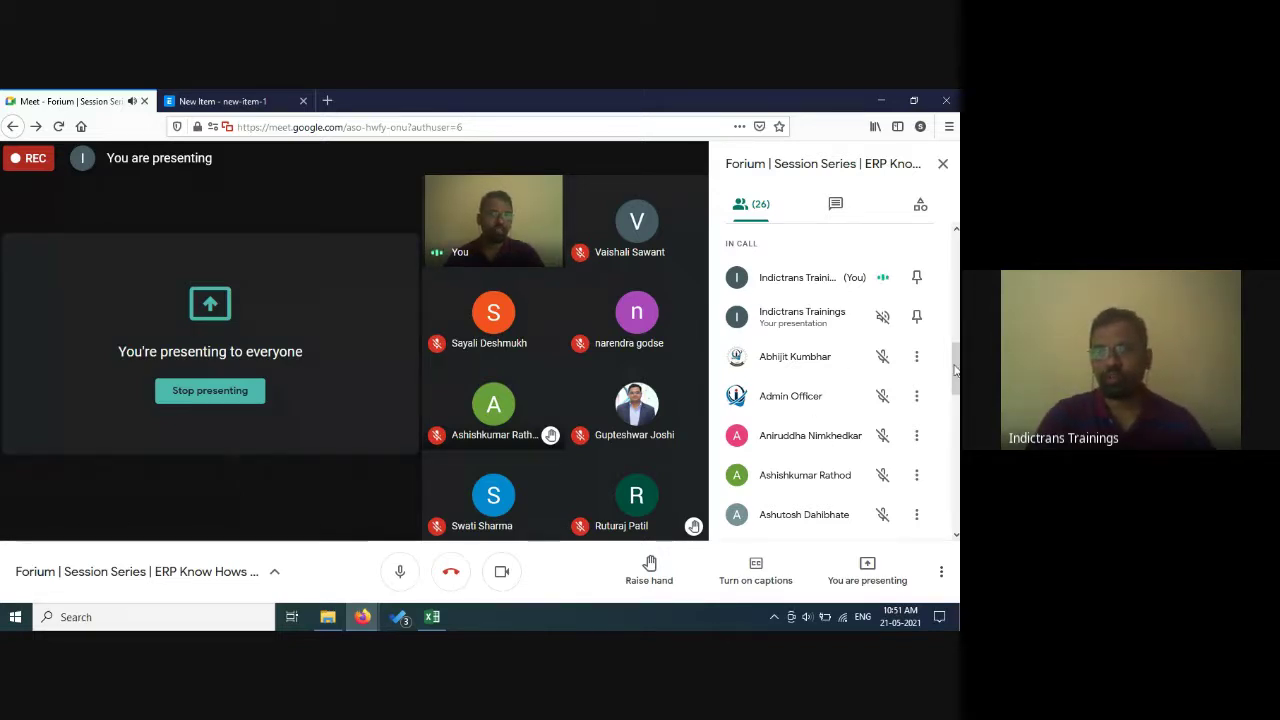
scroll(830, 380, down, 3)
scroll(830, 380, down, 3)
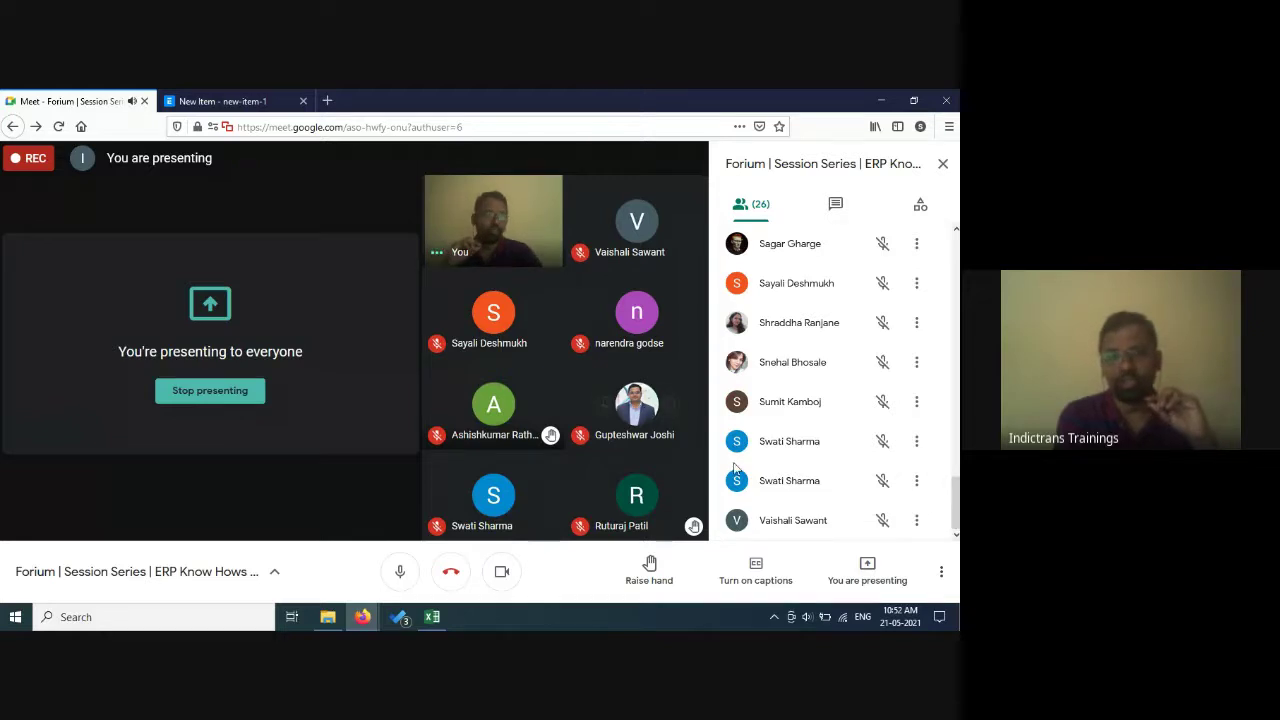
Switch to Part 1.xlsx in Excel and examine the item, warehouse, quantity and valuation rate data on the Stock Reconciliation sheet.
click(433, 617)
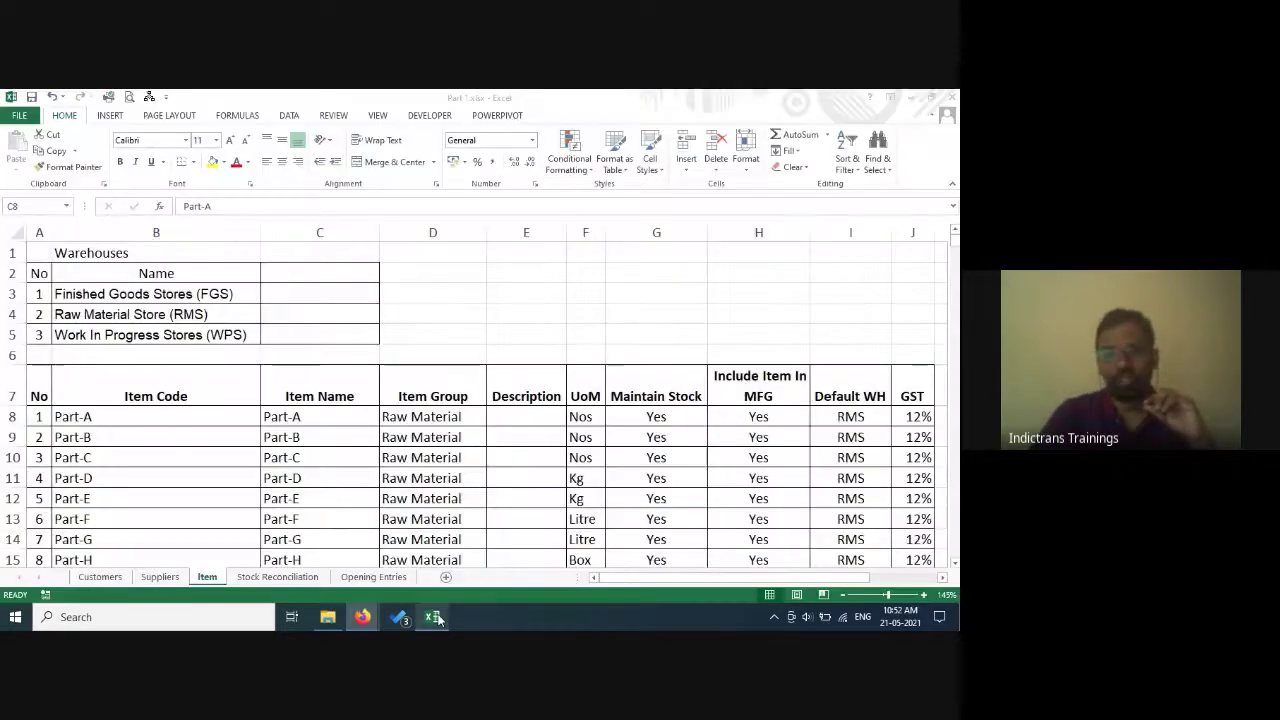
click(277, 578)
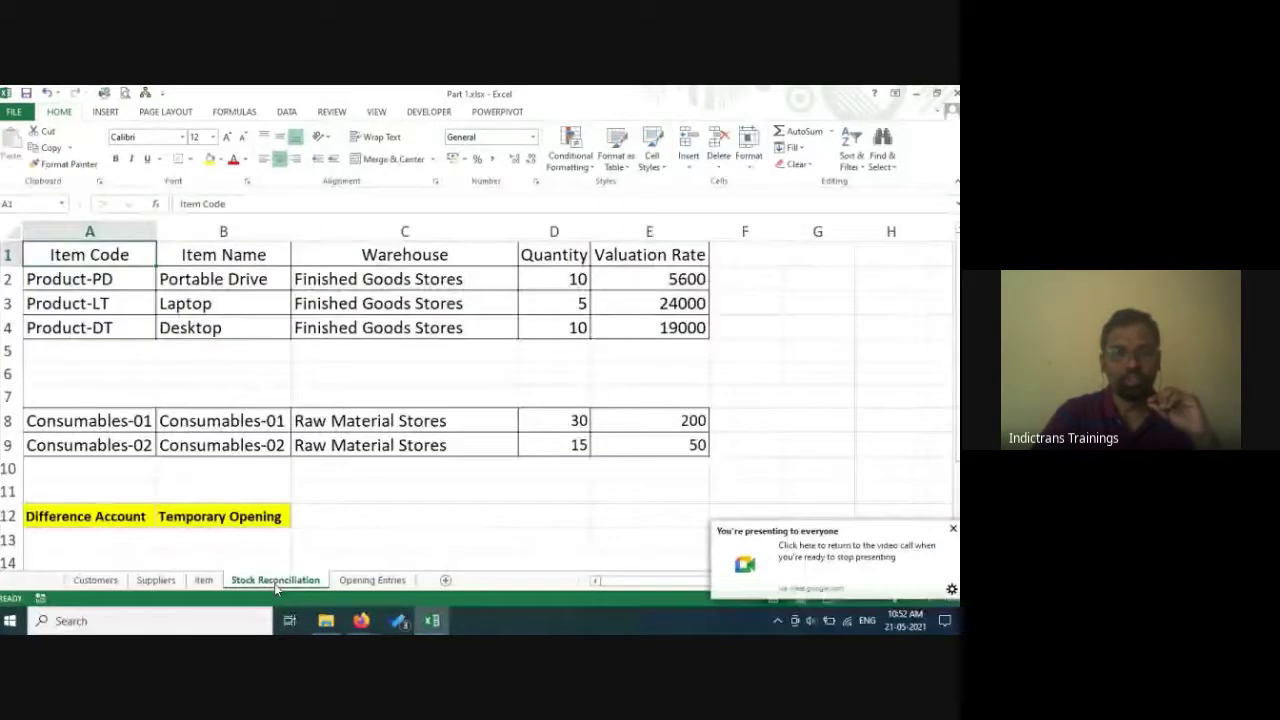
click(414, 372)
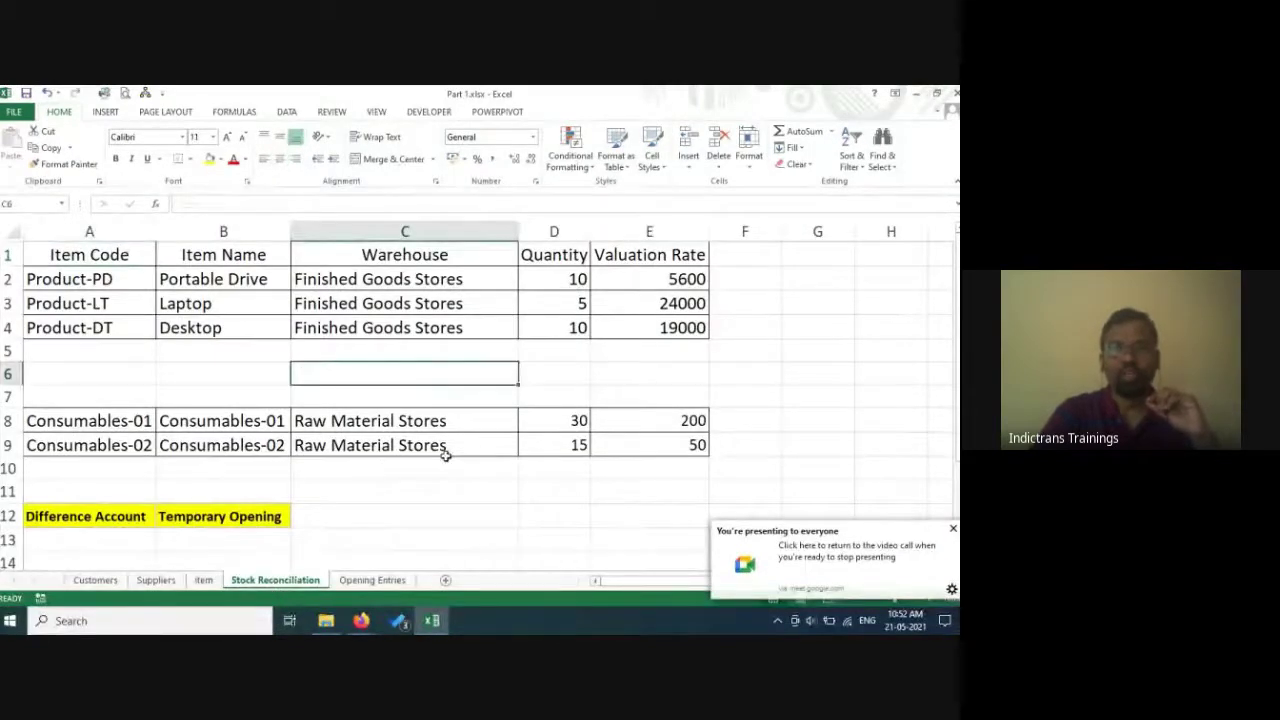
Compare the opening stock items and difference account on the Stock Reconciliation sheet with the journal entries on the Opening Entries sheet.
mouse_move(366, 627)
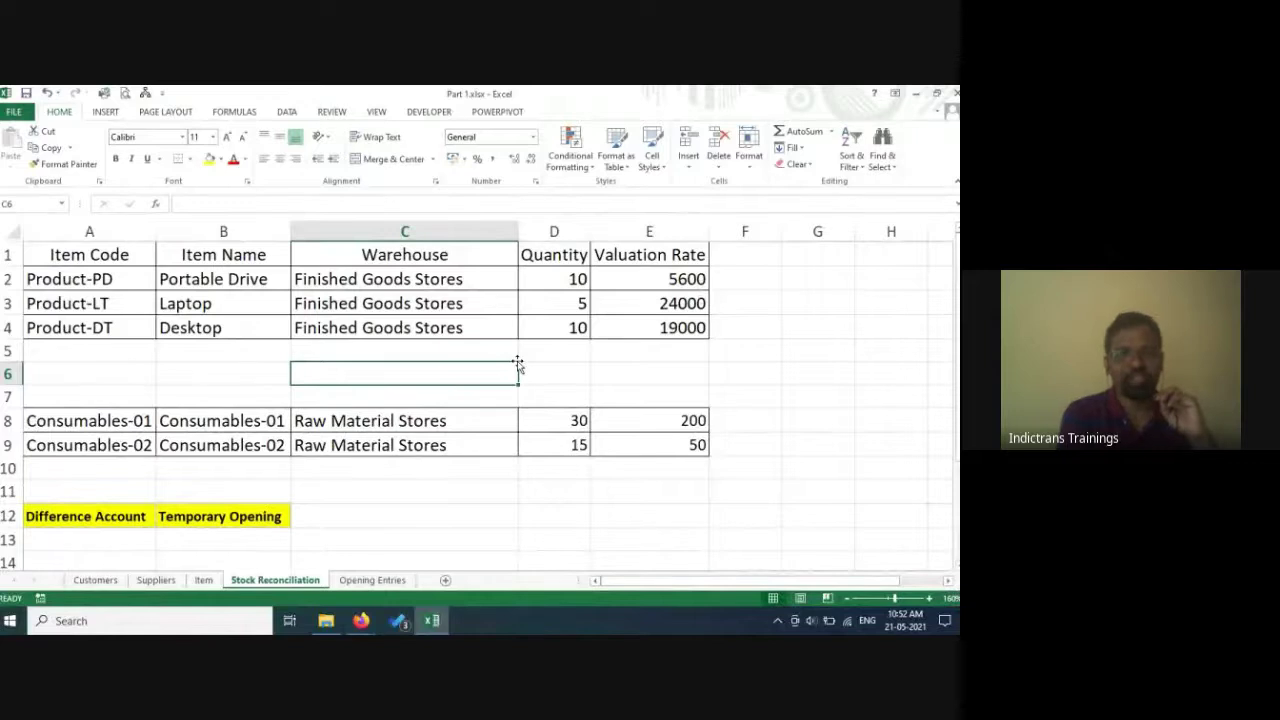
click(246, 270)
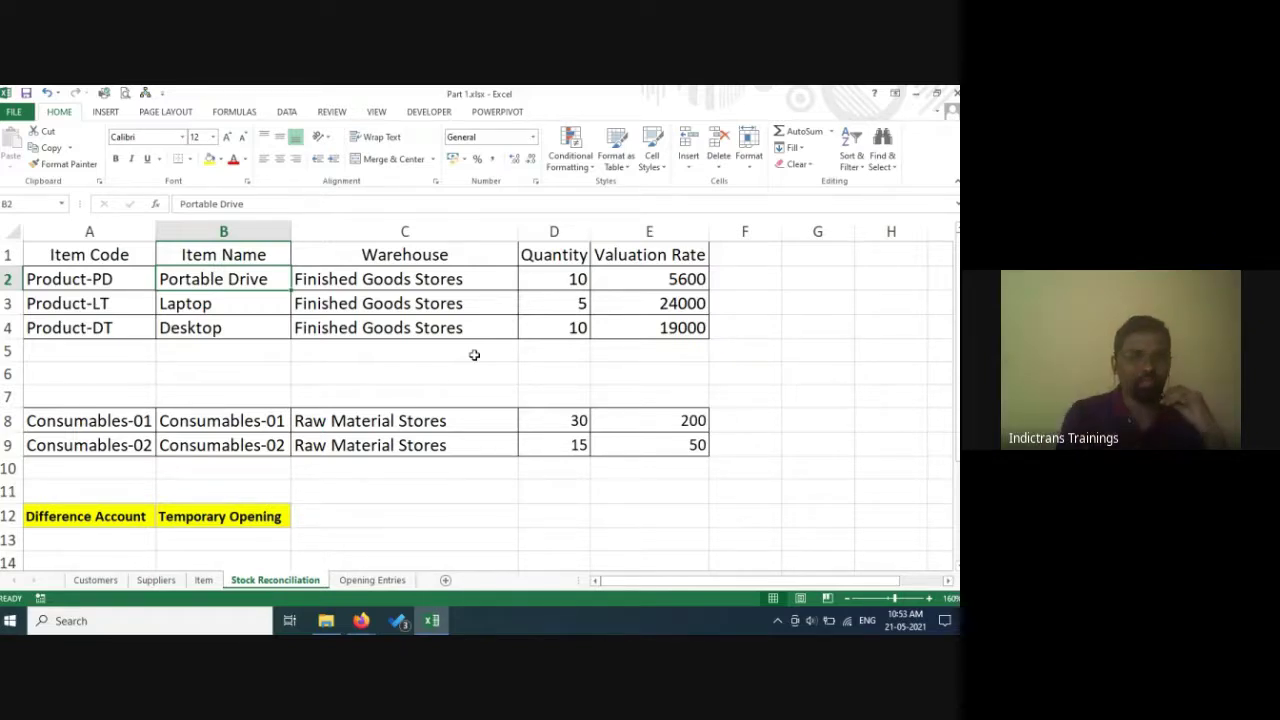
click(384, 582)
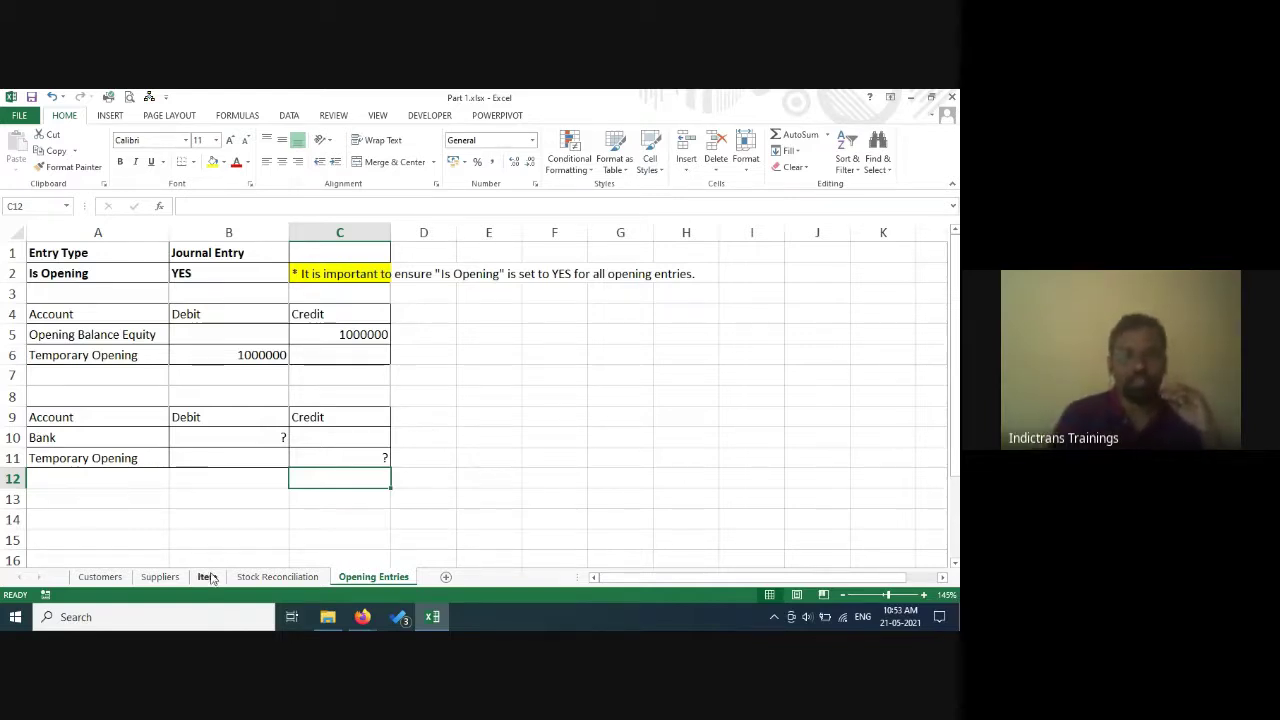
click(288, 578)
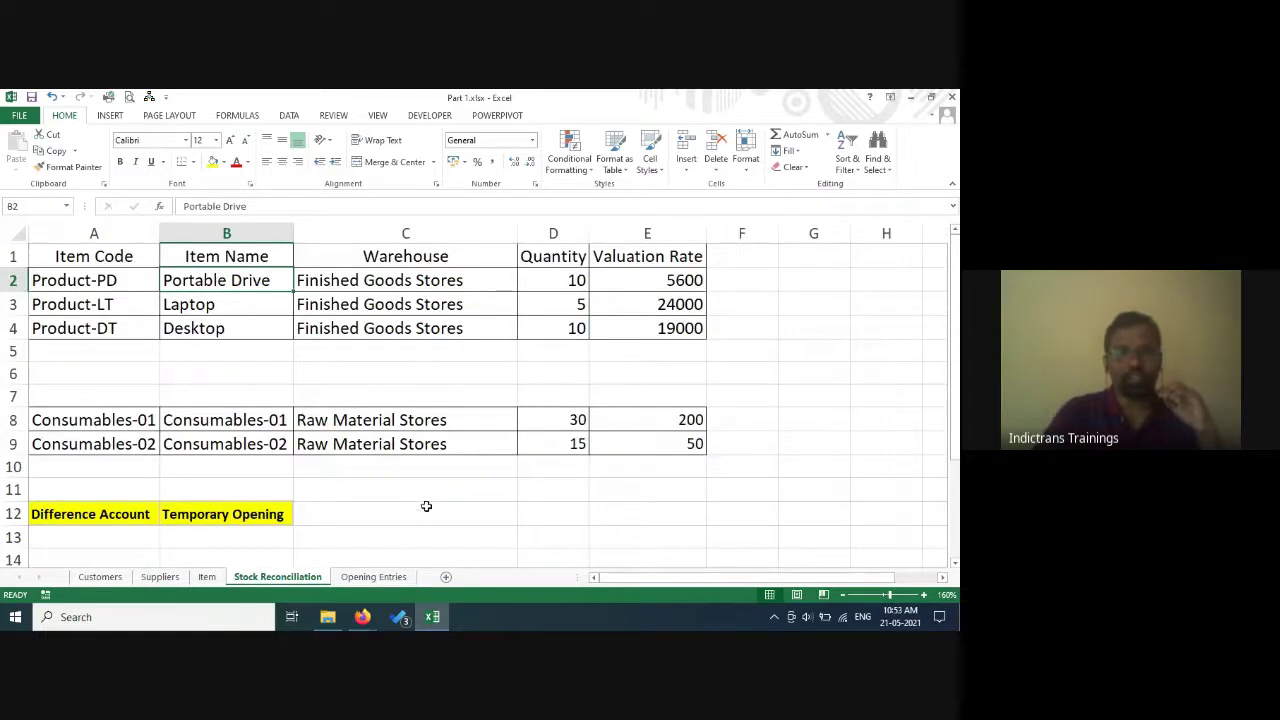
click(376, 578)
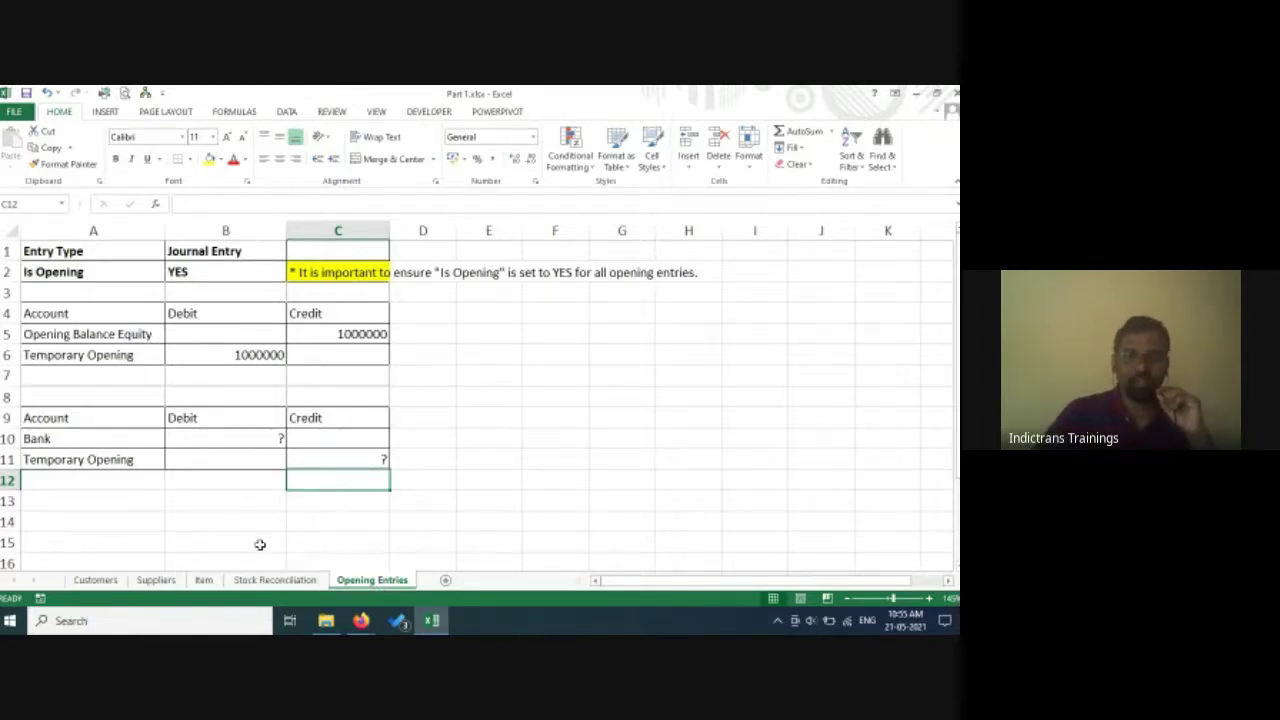
click(275, 580)
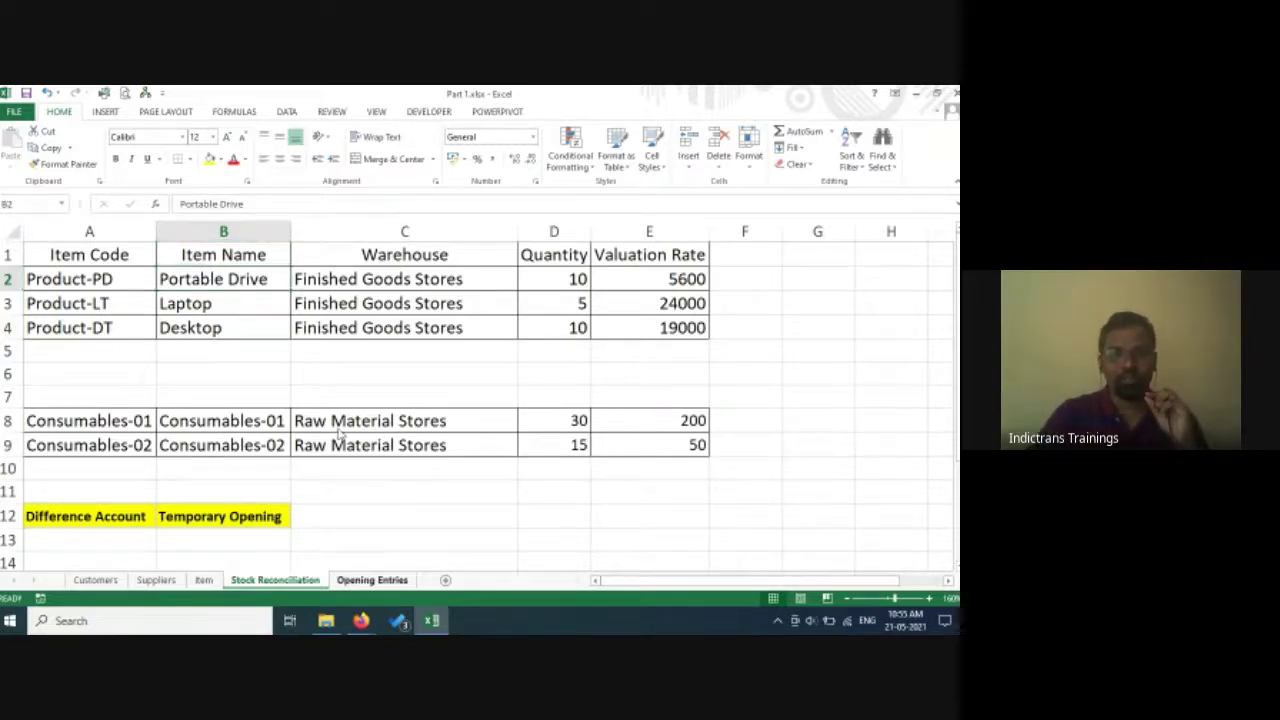
key(ctrl+Page_Down)
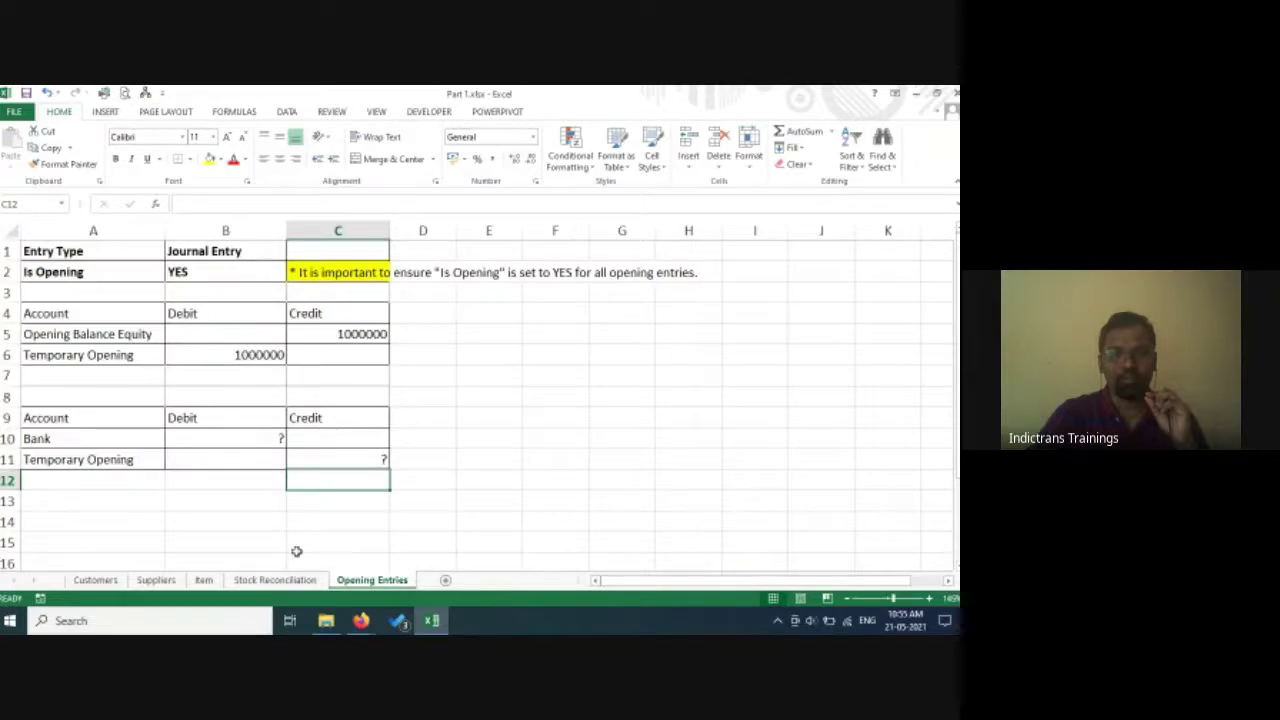
click(289, 580)
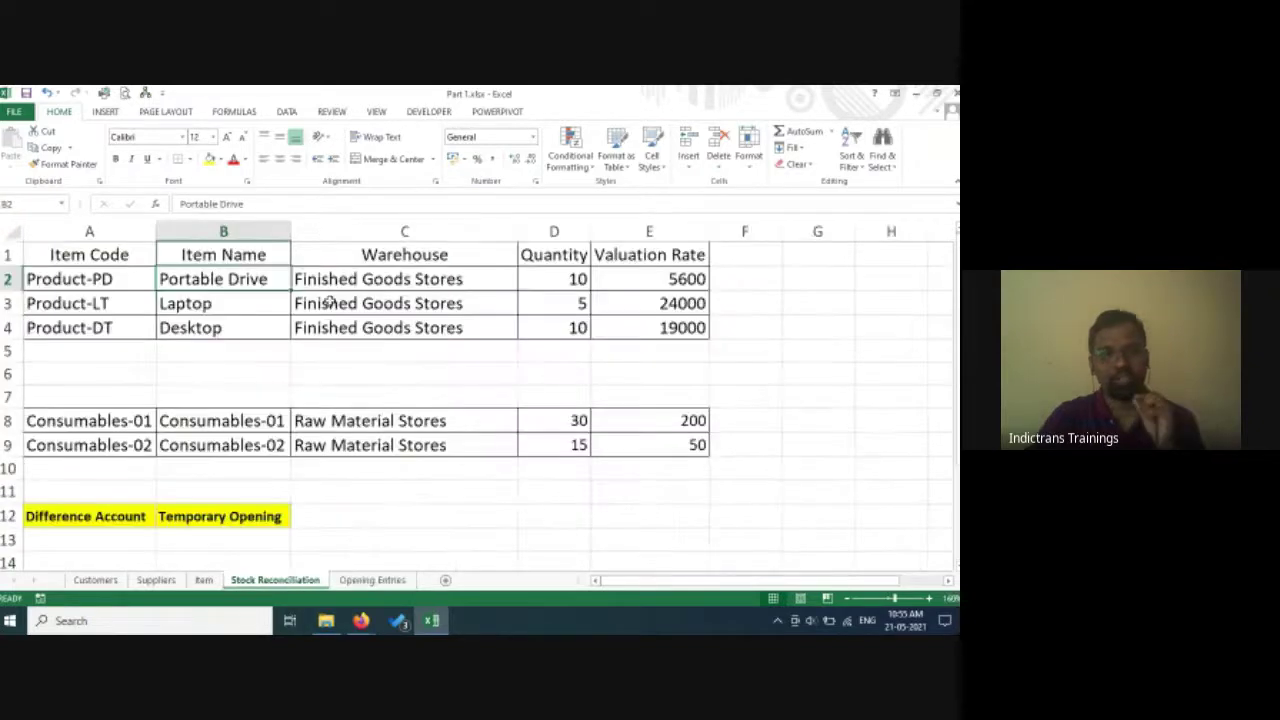
scroll(420, 303, up, 2)
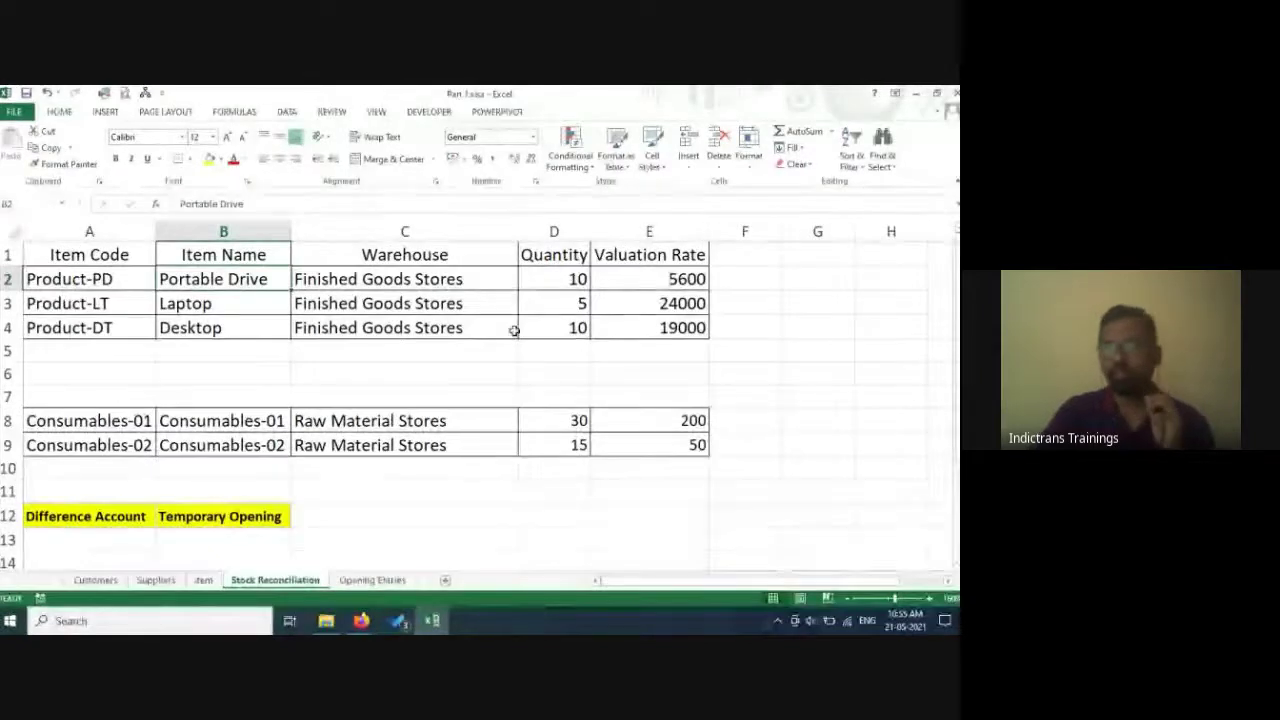
Review the Customers, Suppliers, Item, Stock Reconciliation and Opening Entries sheets in order.
click(96, 579)
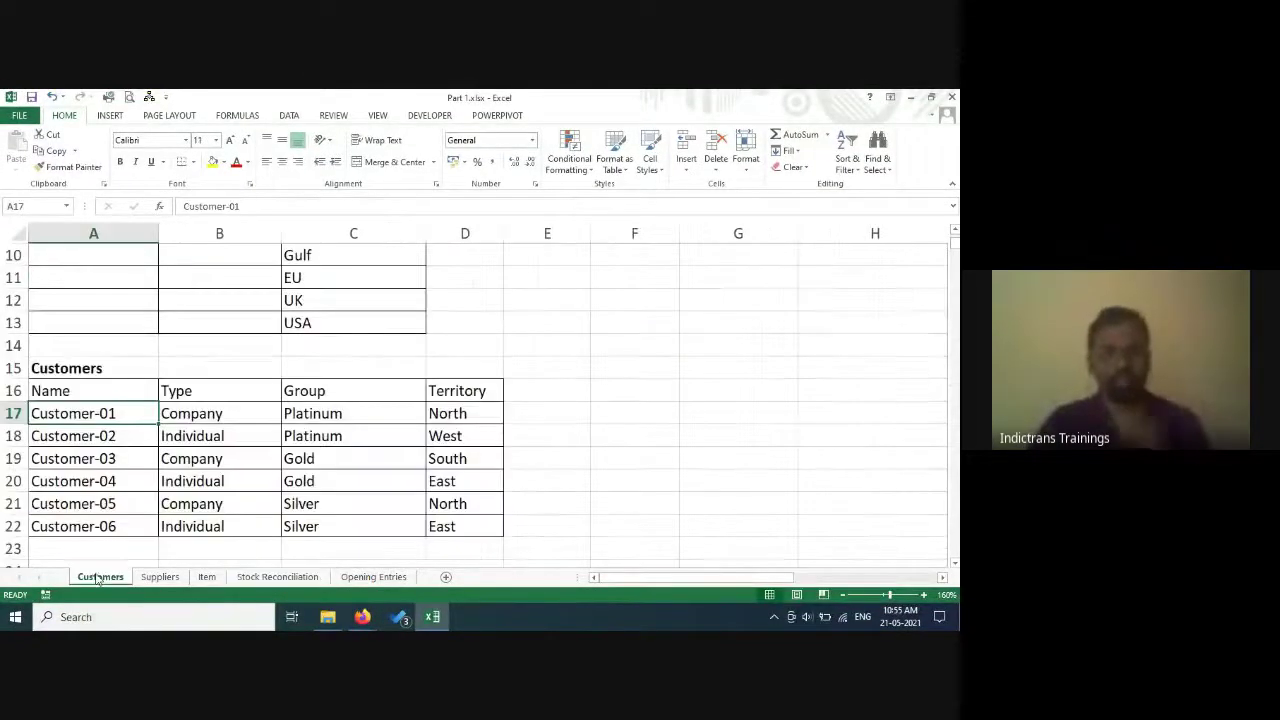
click(168, 579)
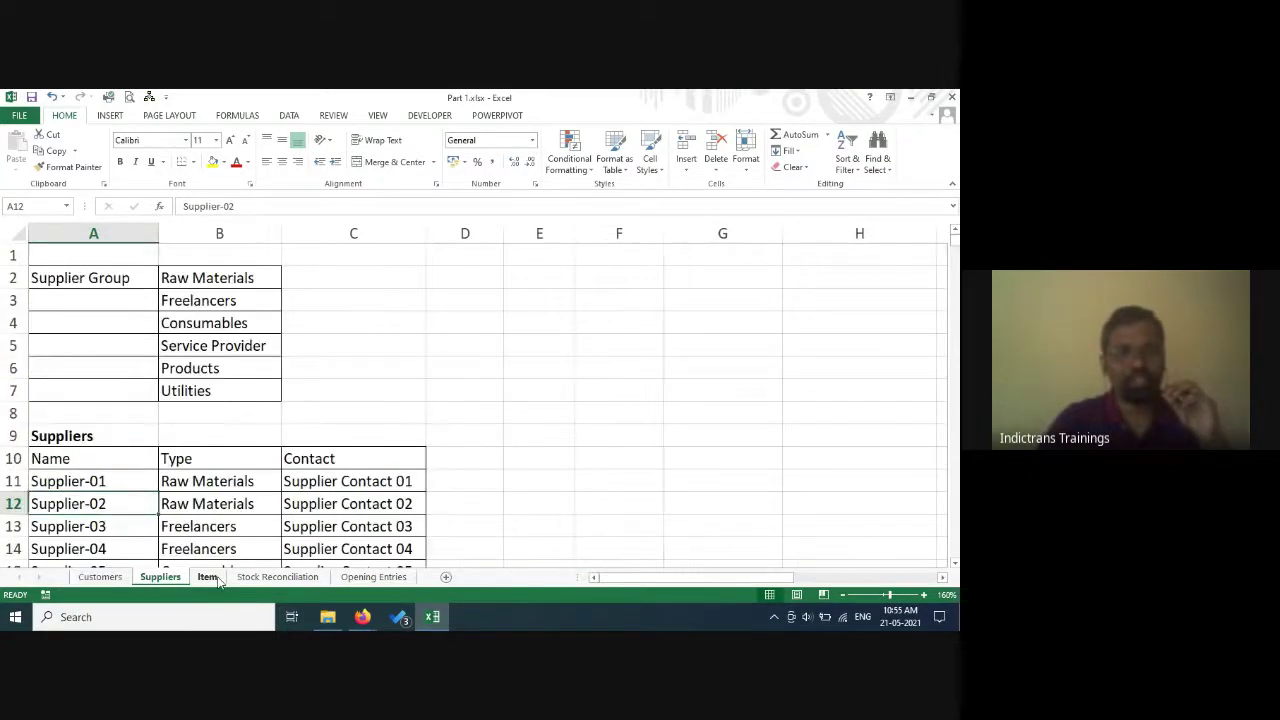
click(207, 577)
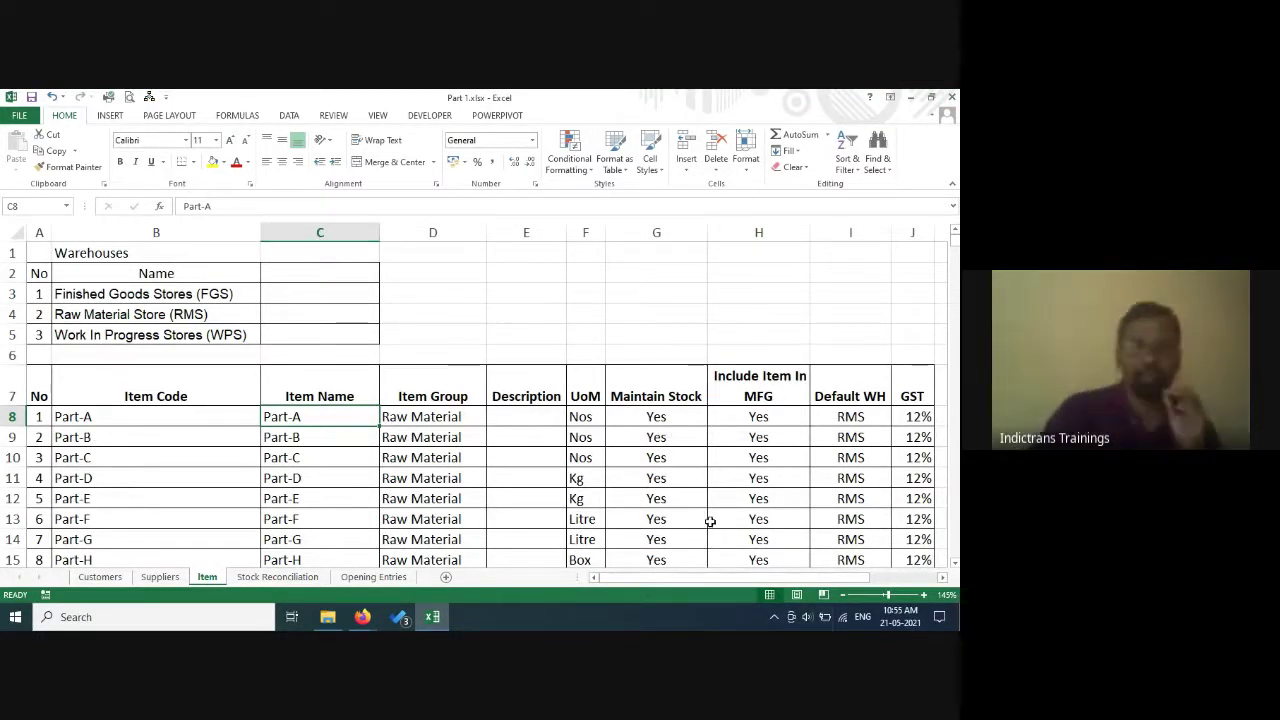
click(285, 577)
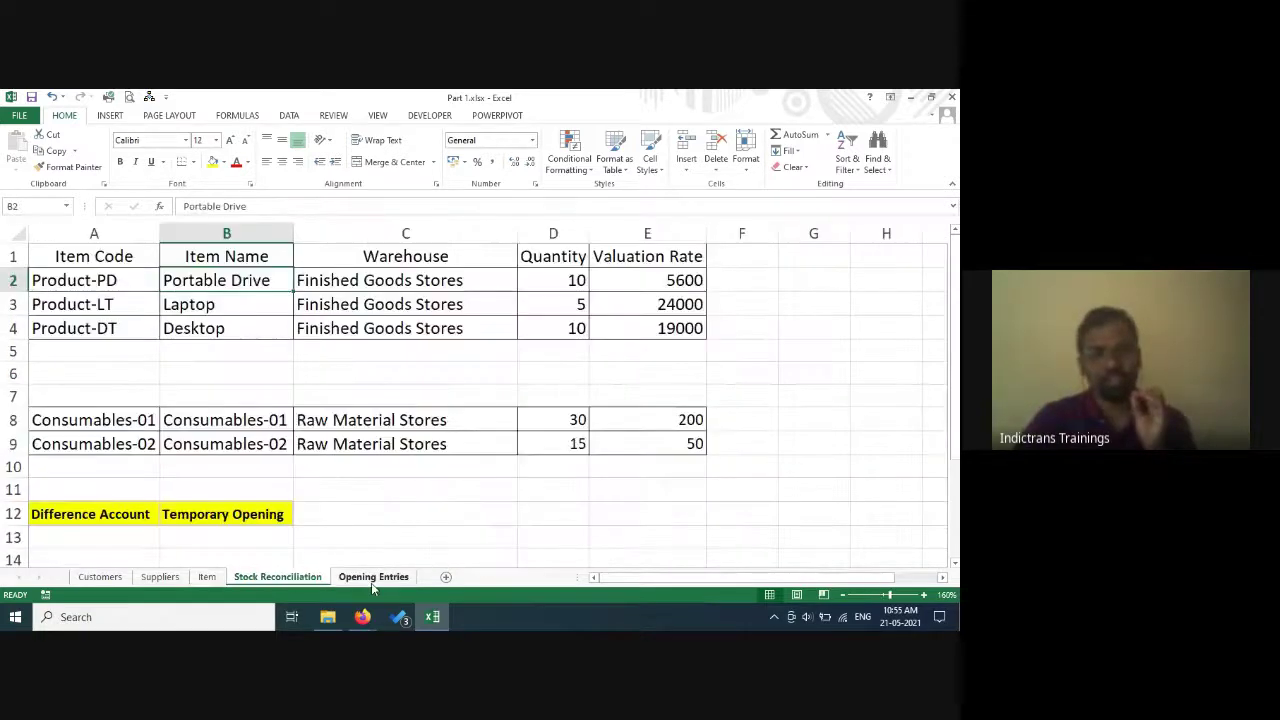
click(373, 580)
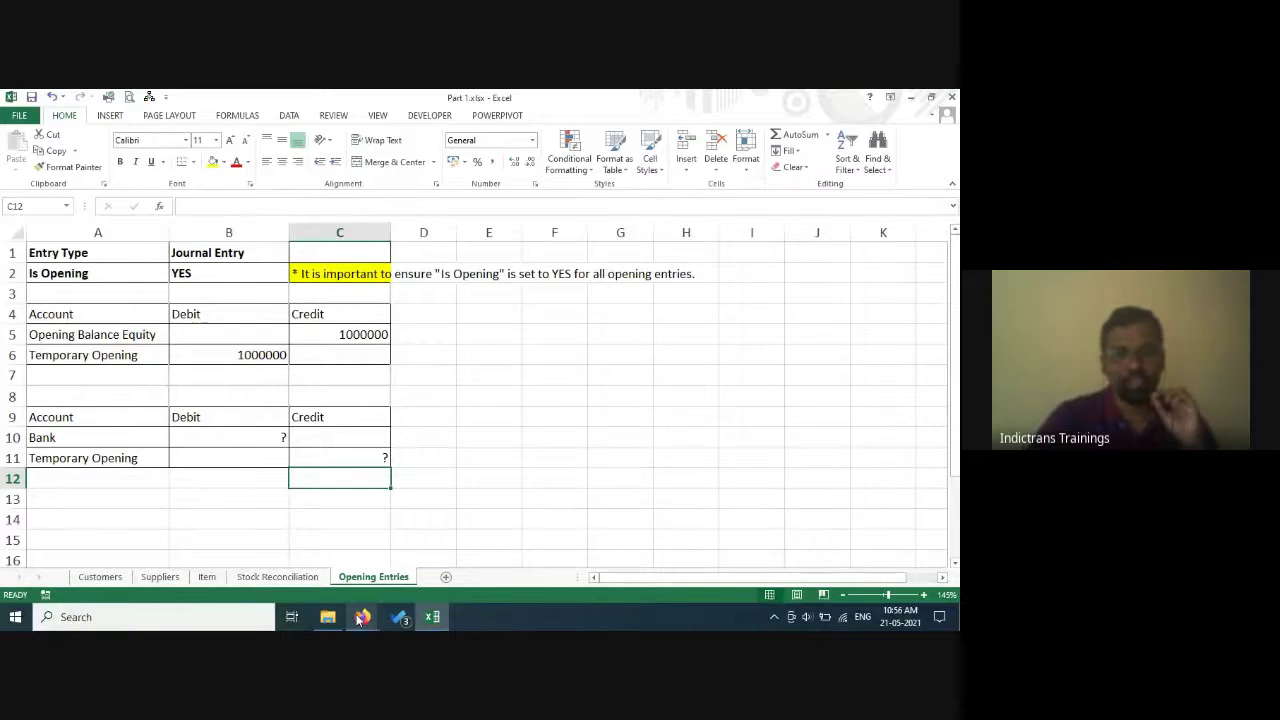
Switch to the Google Meet call in Firefox and check the raised hands in the participant list.
click(360, 618)
click(273, 556)
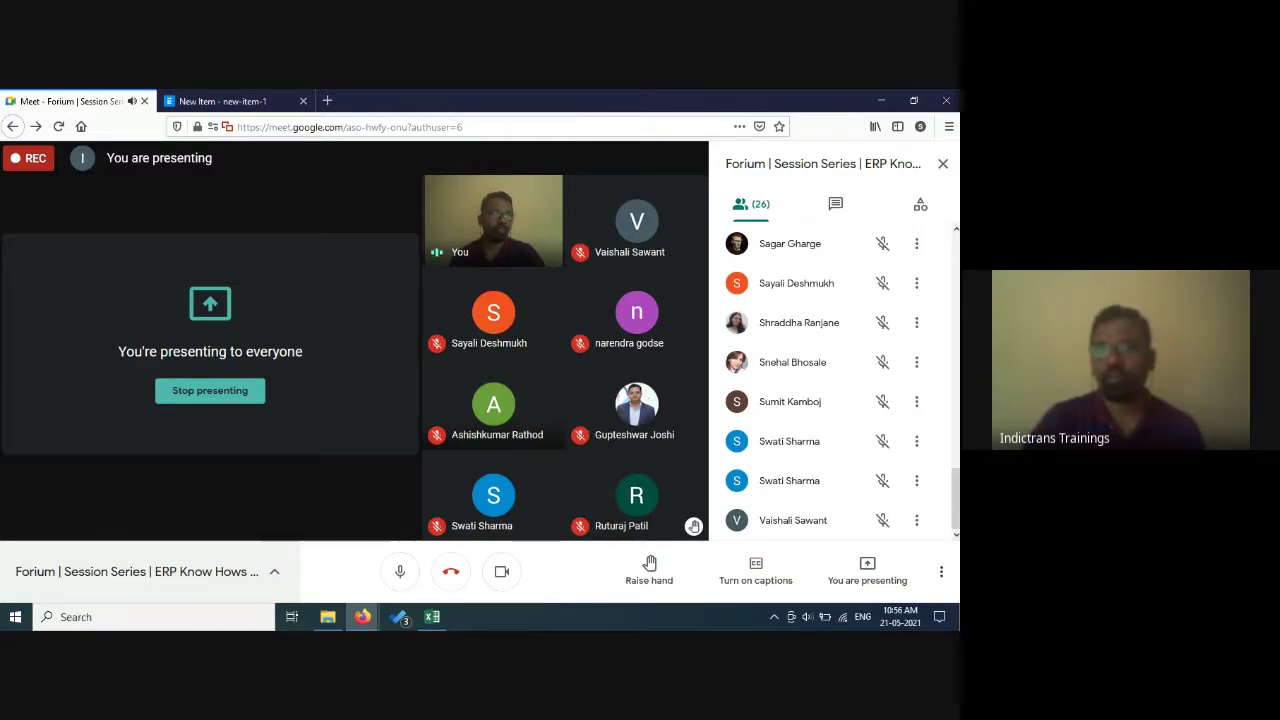
scroll(897, 344, up, 10)
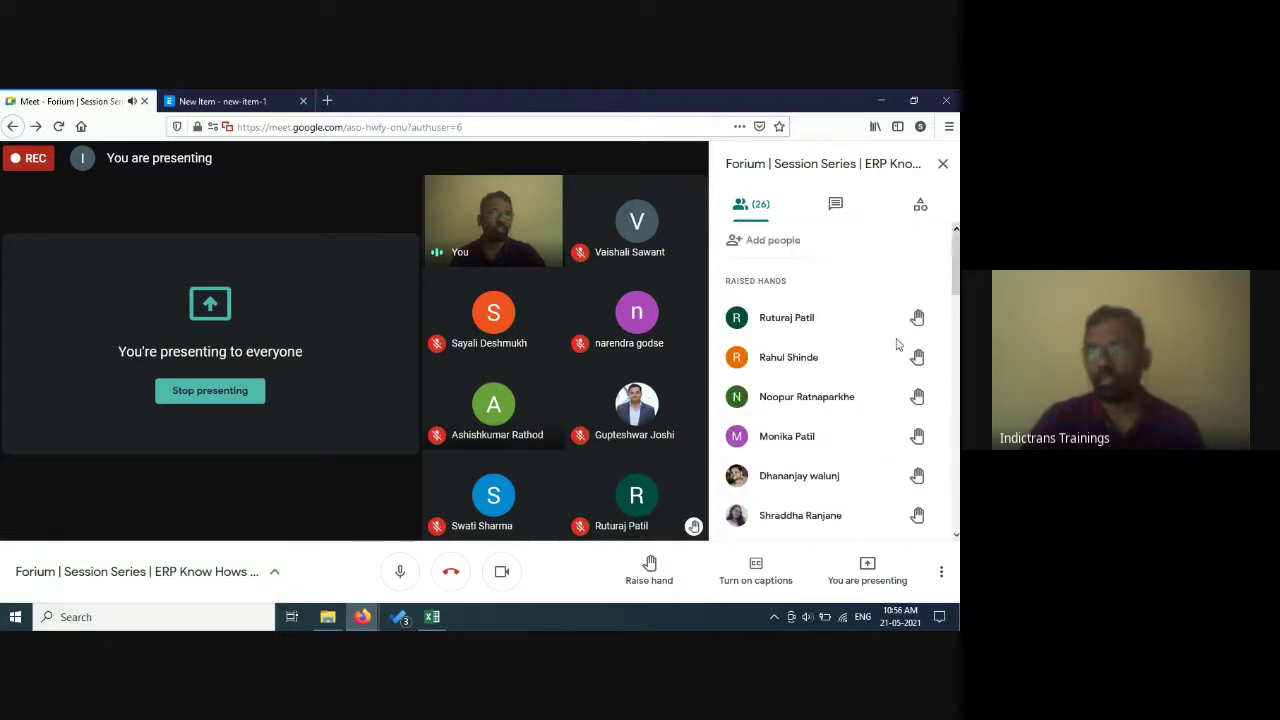